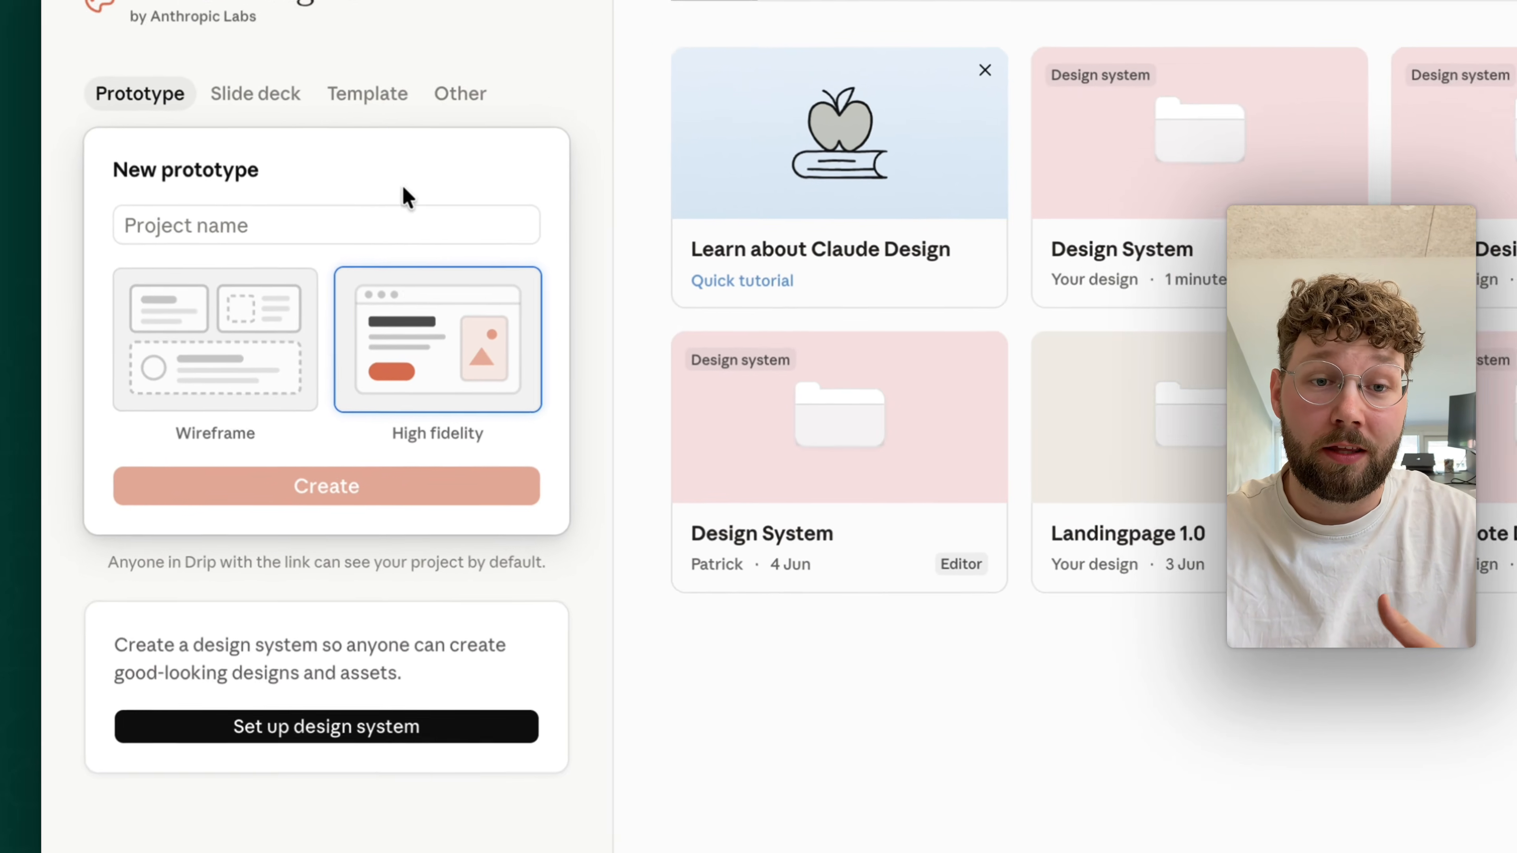
- Switch the new prototype's type to Wireframe and back to High fidelity
{"action": "left_click", "coordinate": [267, 253]}
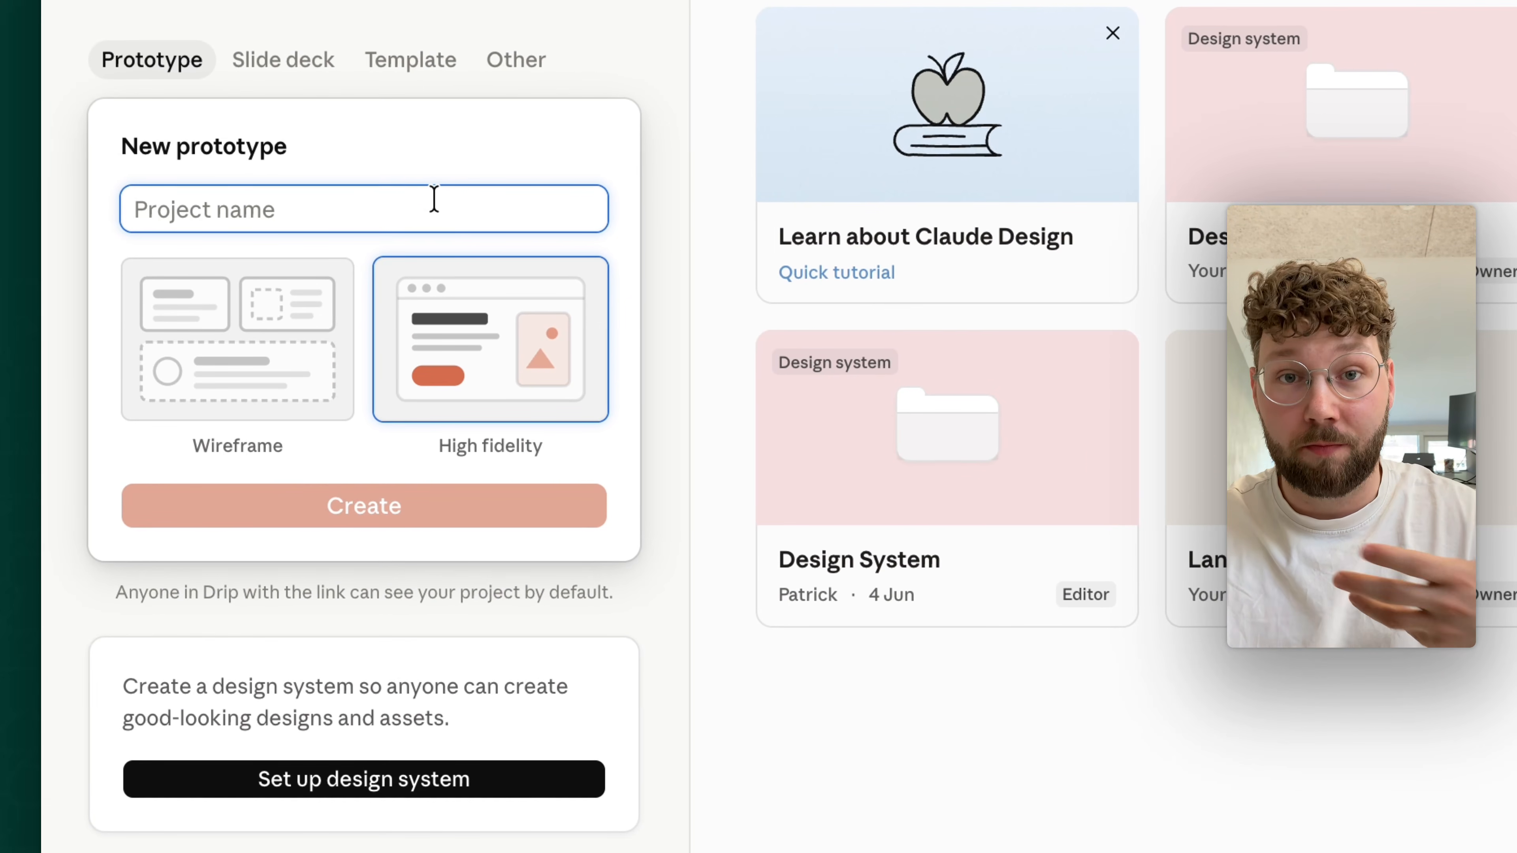
{"action": "left_click", "coordinate": [289, 371]}
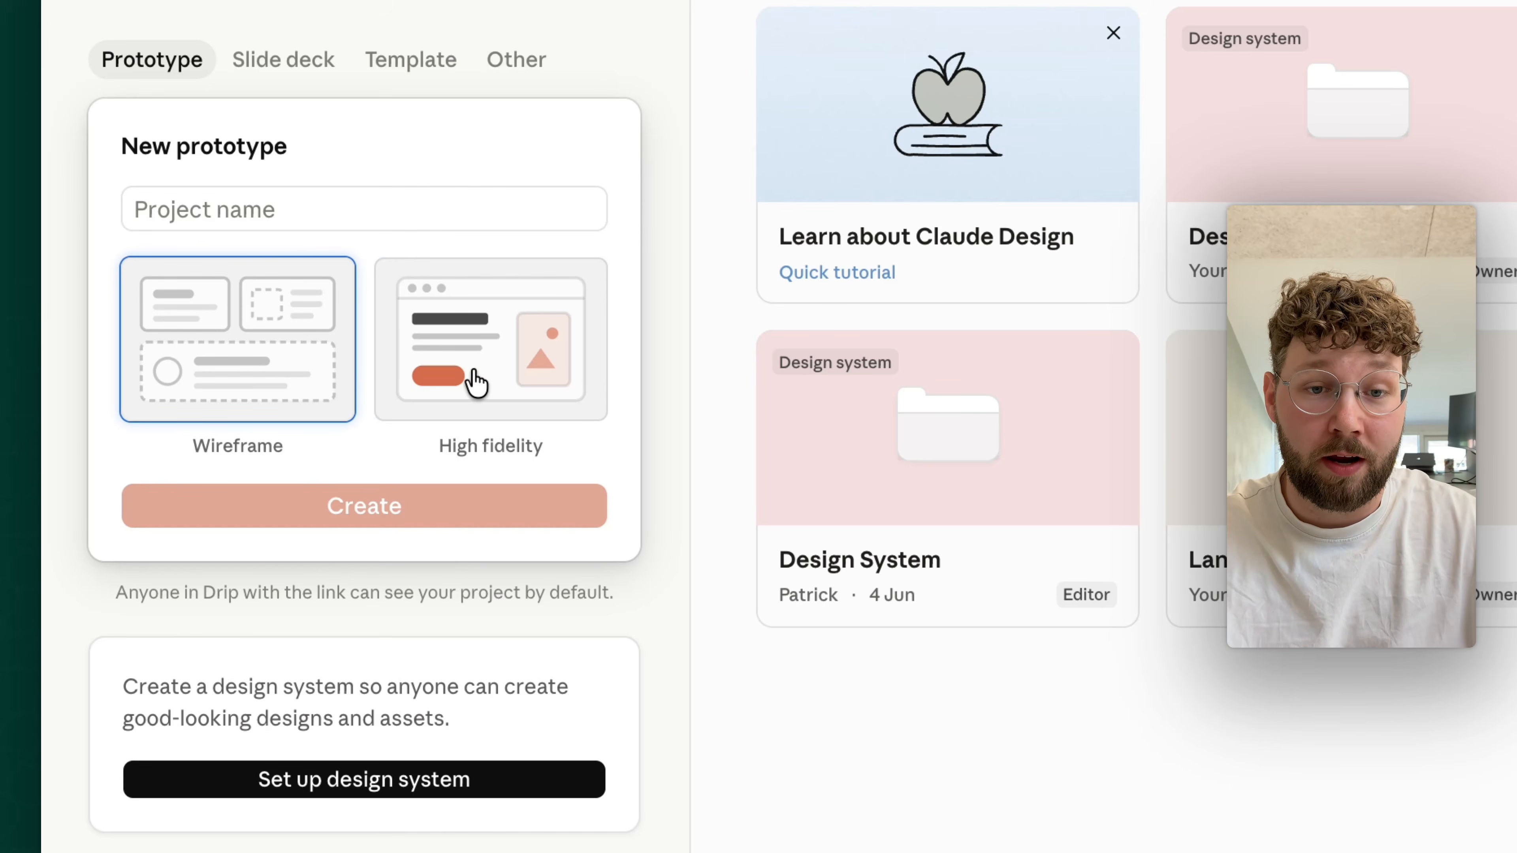
{"action": "left_click", "coordinate": [512, 382]}
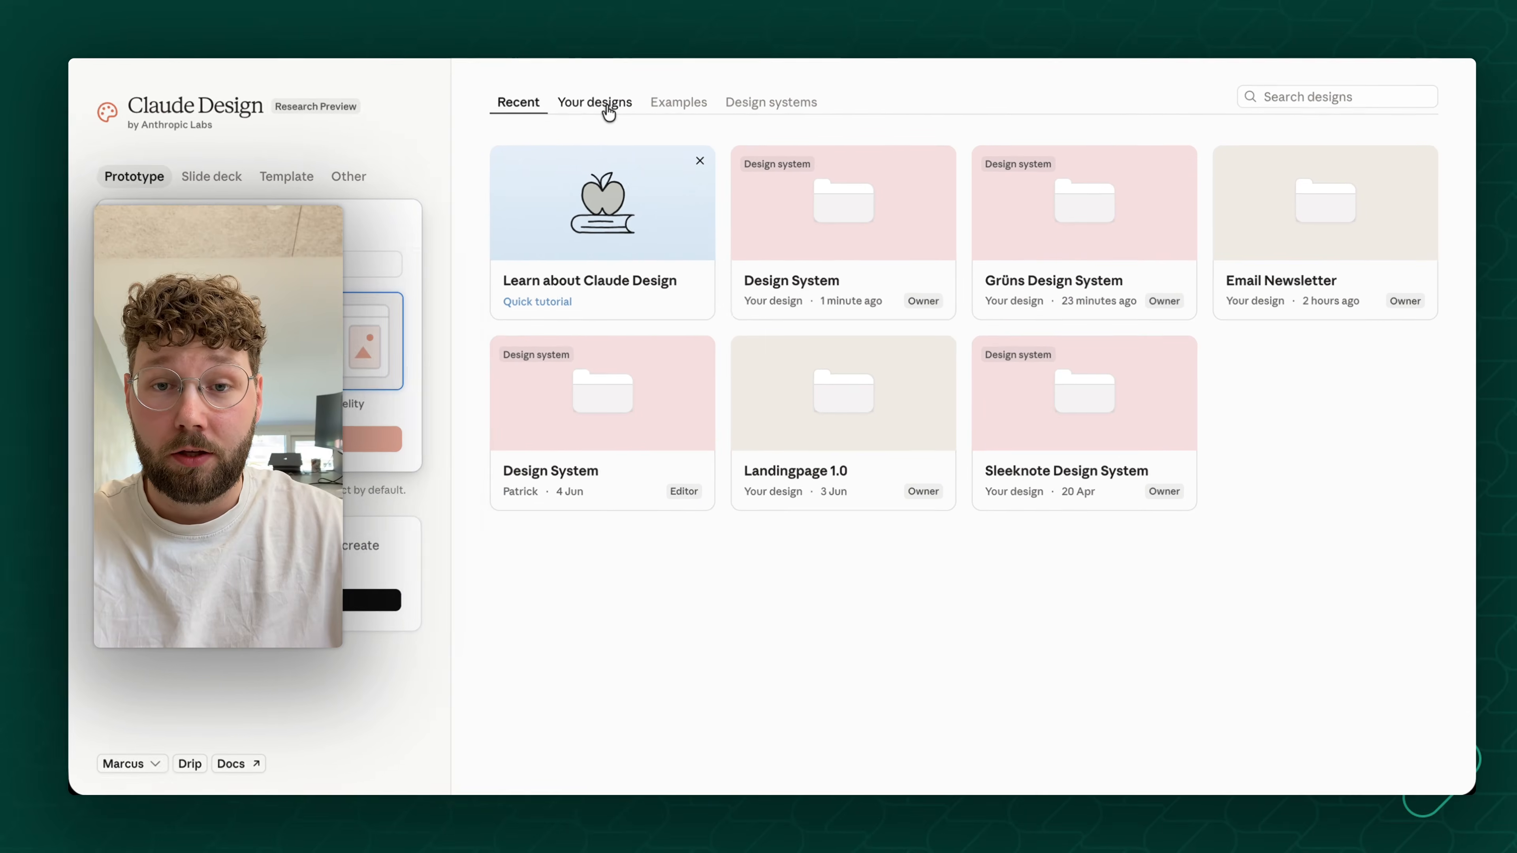
- Look through your own designs and the gallery of example prompts
{"action": "left_click", "coordinate": [609, 106]}
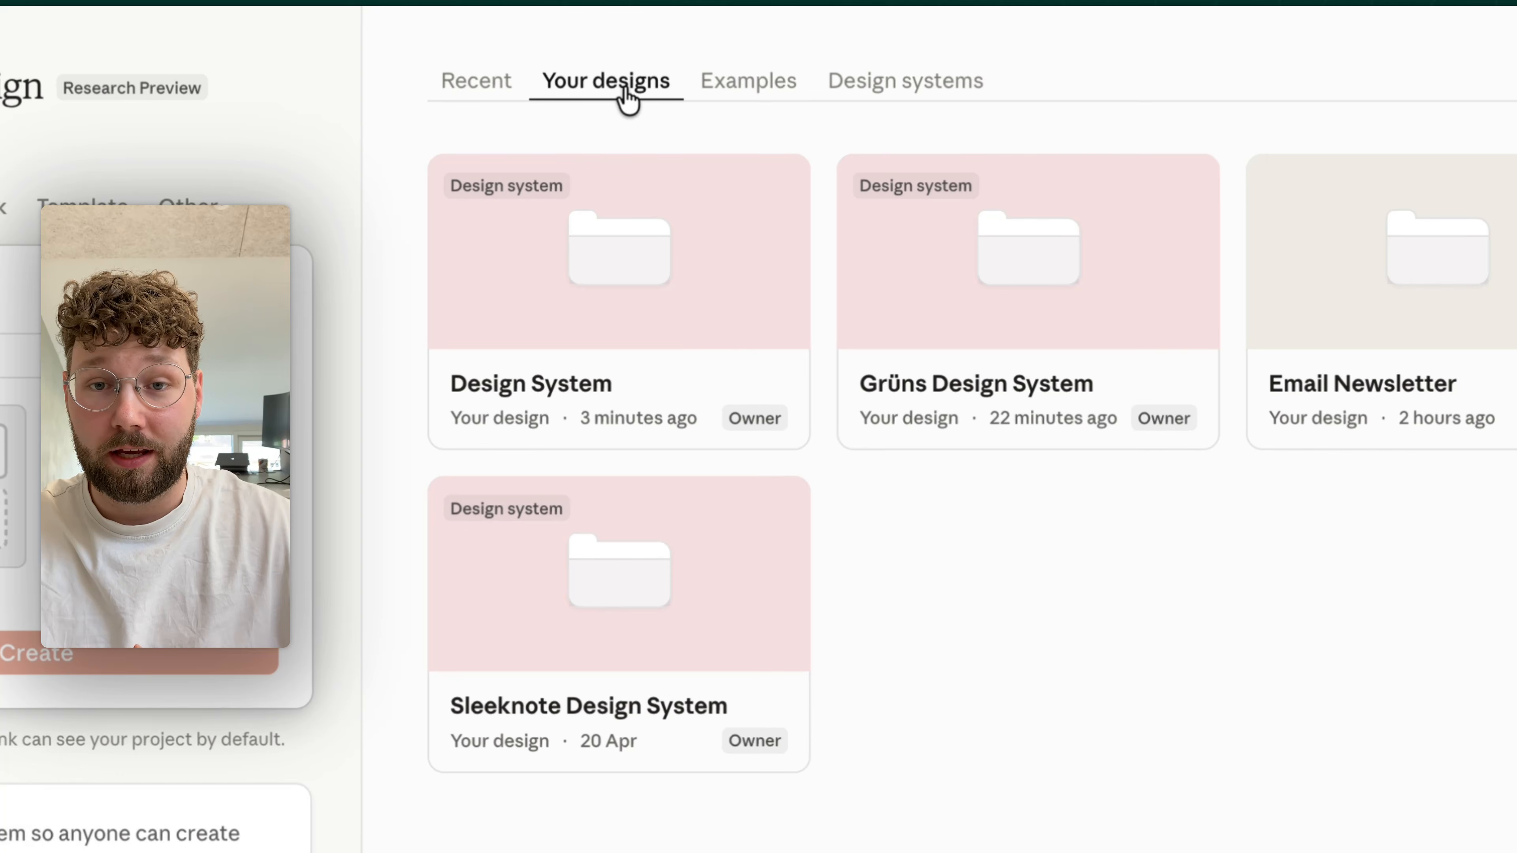
{"action": "left_click", "coordinate": [748, 80]}
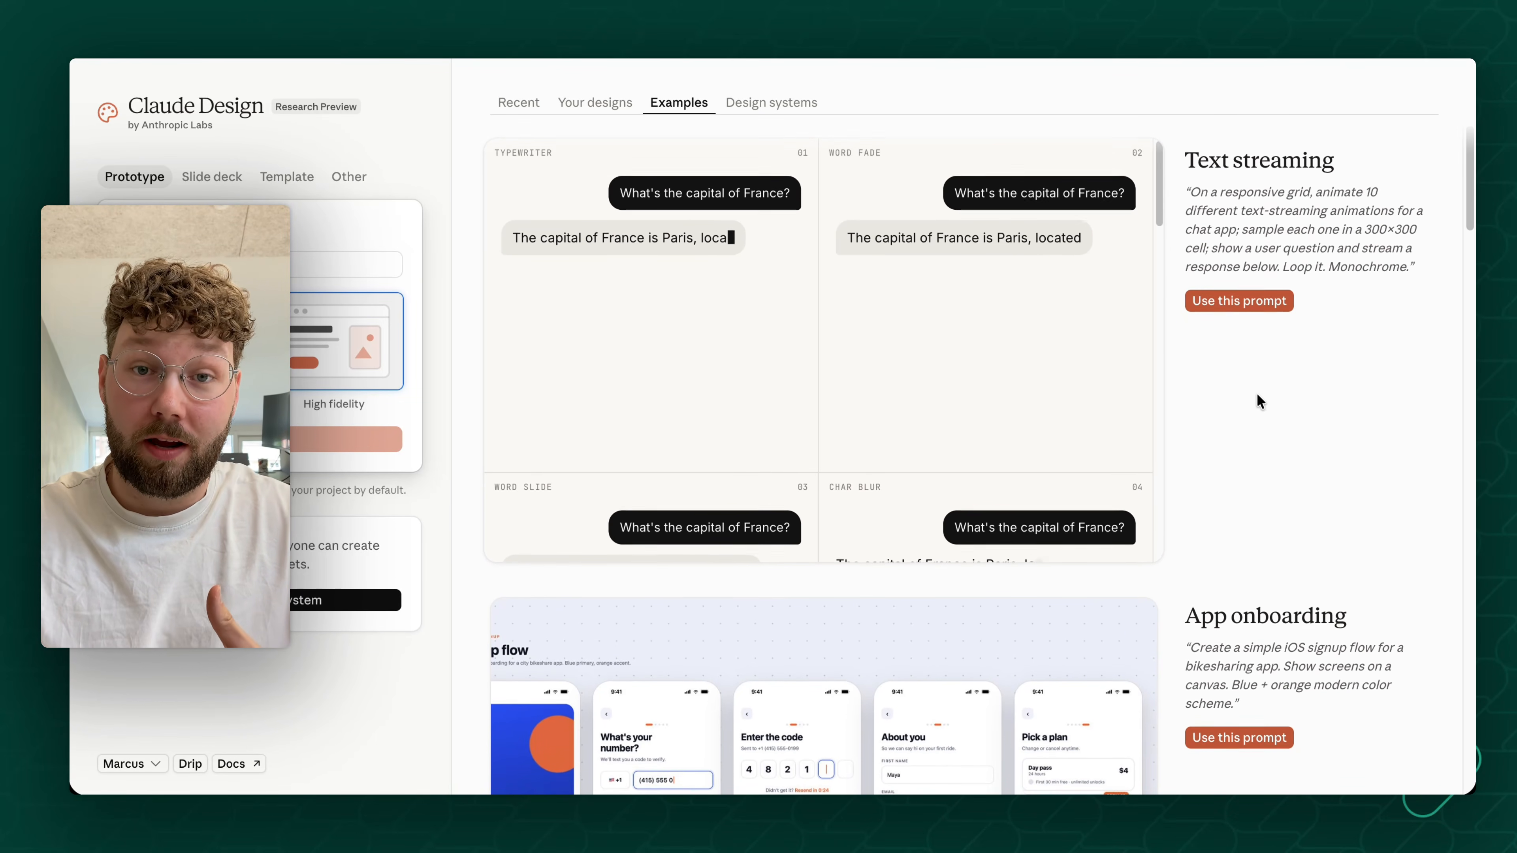
{"action": "scroll", "coordinate": [1257, 394], "scroll_direction": "down", "scroll_amount": 10}
{"action": "scroll", "coordinate": [1255, 392], "scroll_direction": "down", "scroll_amount": 20}
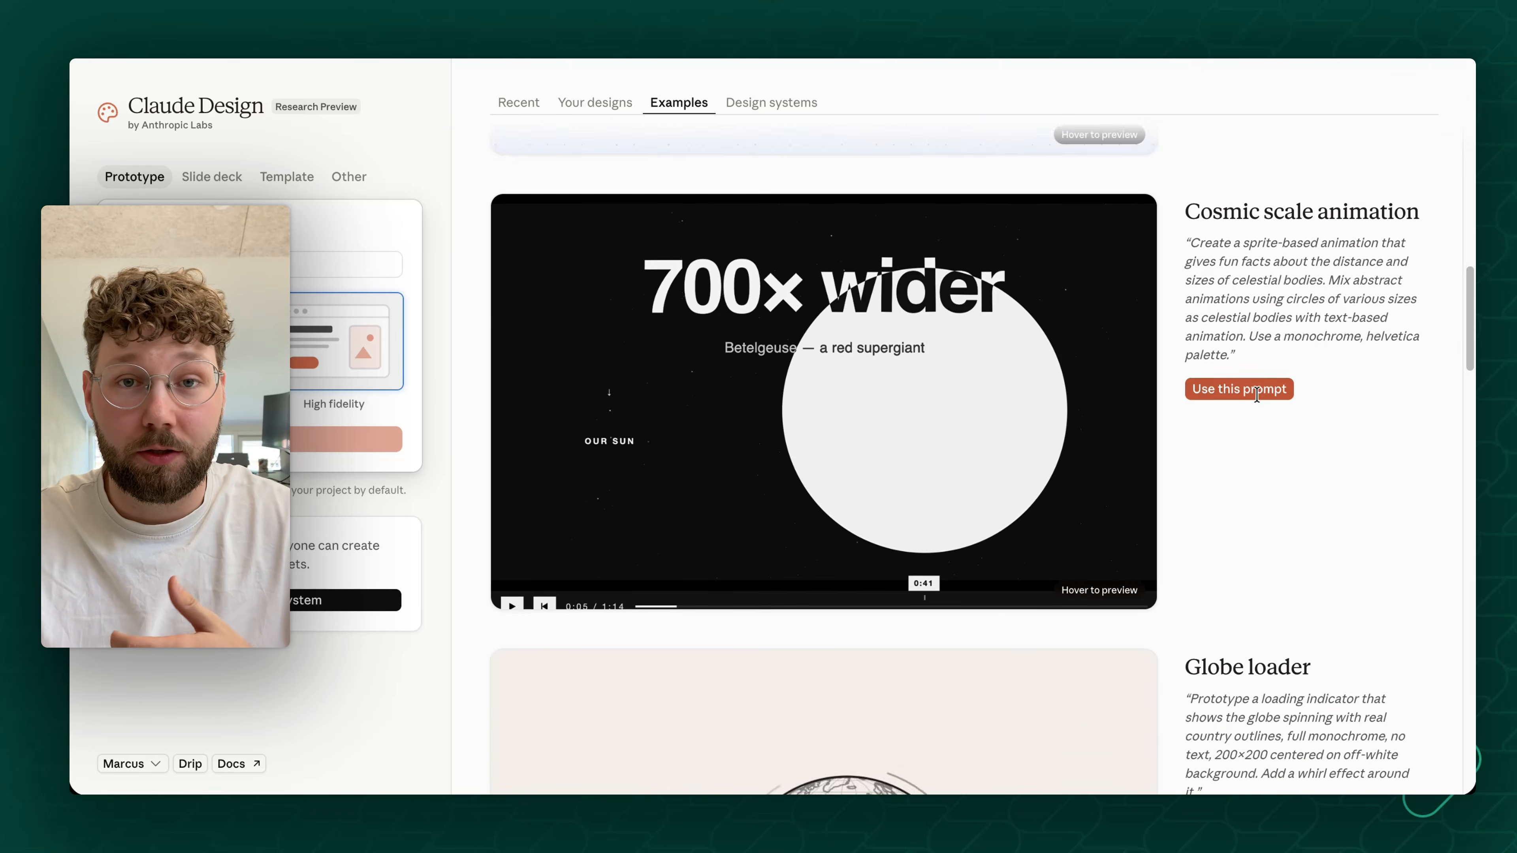
{"action": "scroll", "coordinate": [1256, 393], "scroll_direction": "down", "scroll_amount": 5}
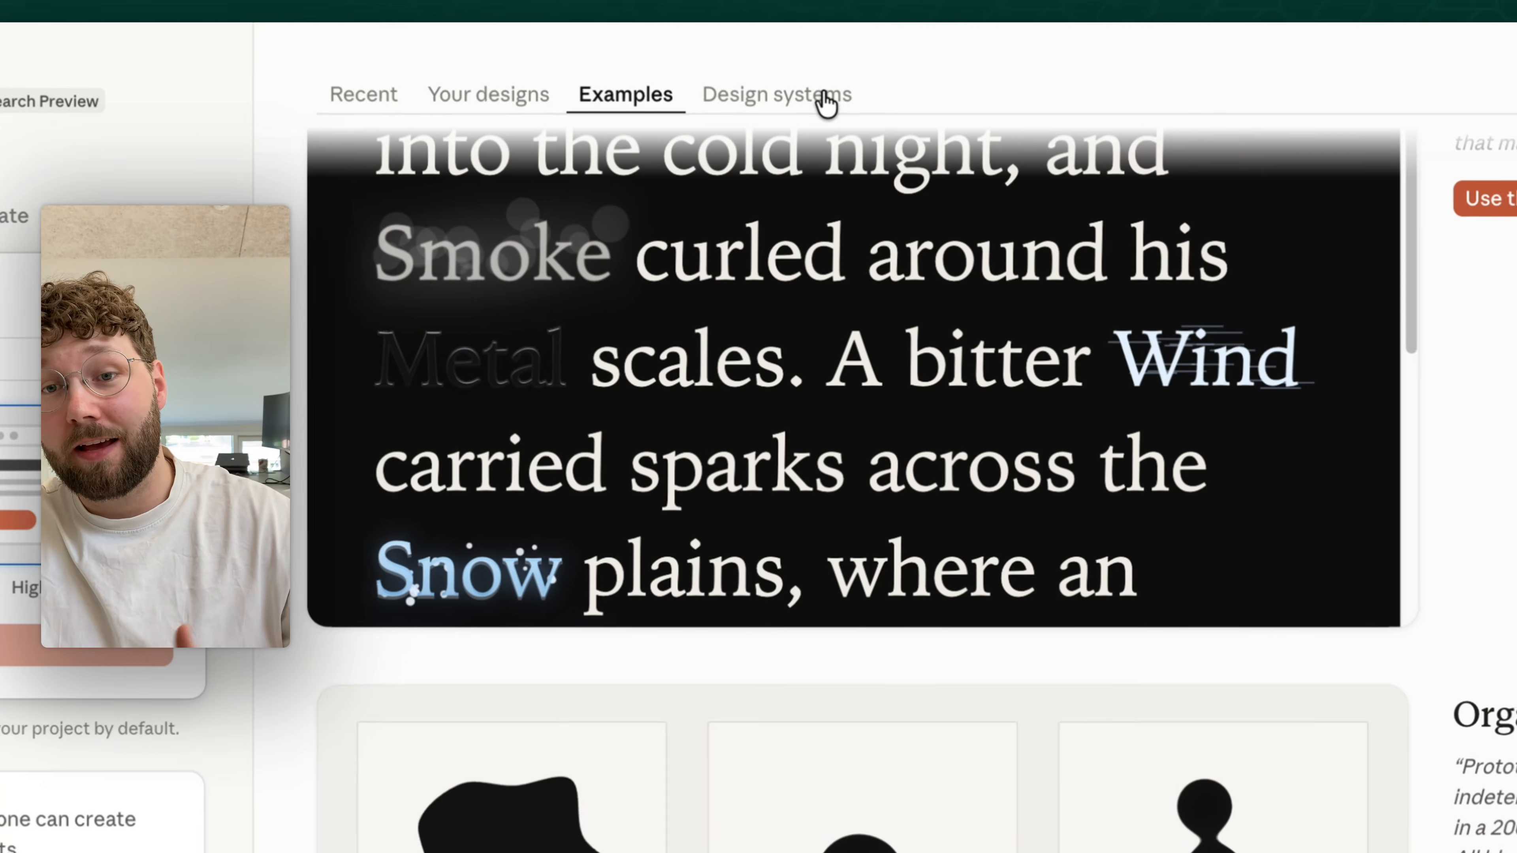
- Start creating a new design system from the list of design systems
{"action": "left_click", "coordinate": [826, 103]}
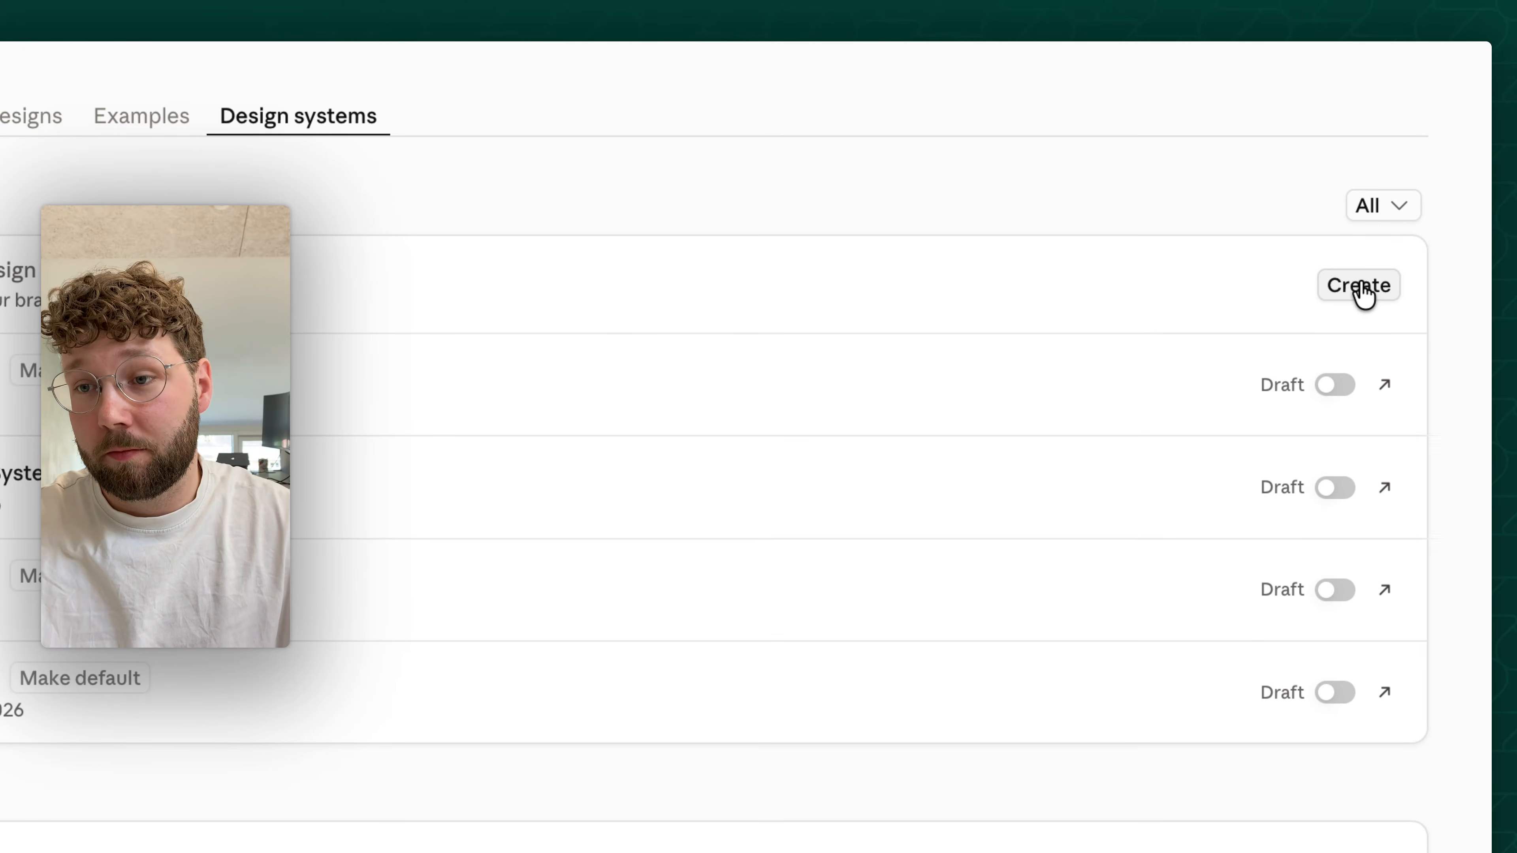
{"action": "left_click", "coordinate": [1361, 288]}
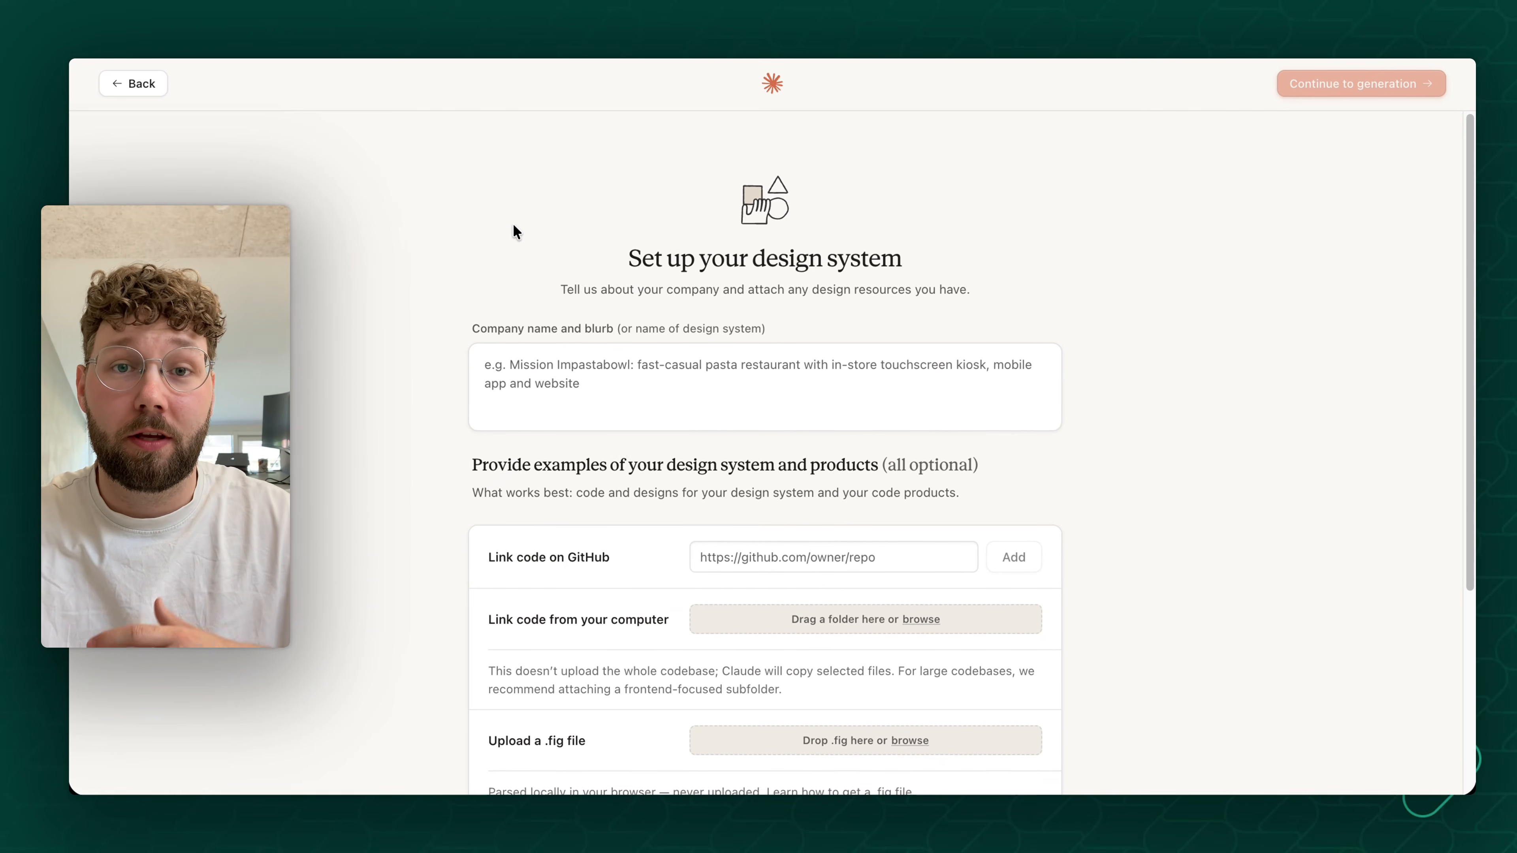
{"action": "scroll", "coordinate": [513, 224], "scroll_direction": "down", "scroll_amount": 1}
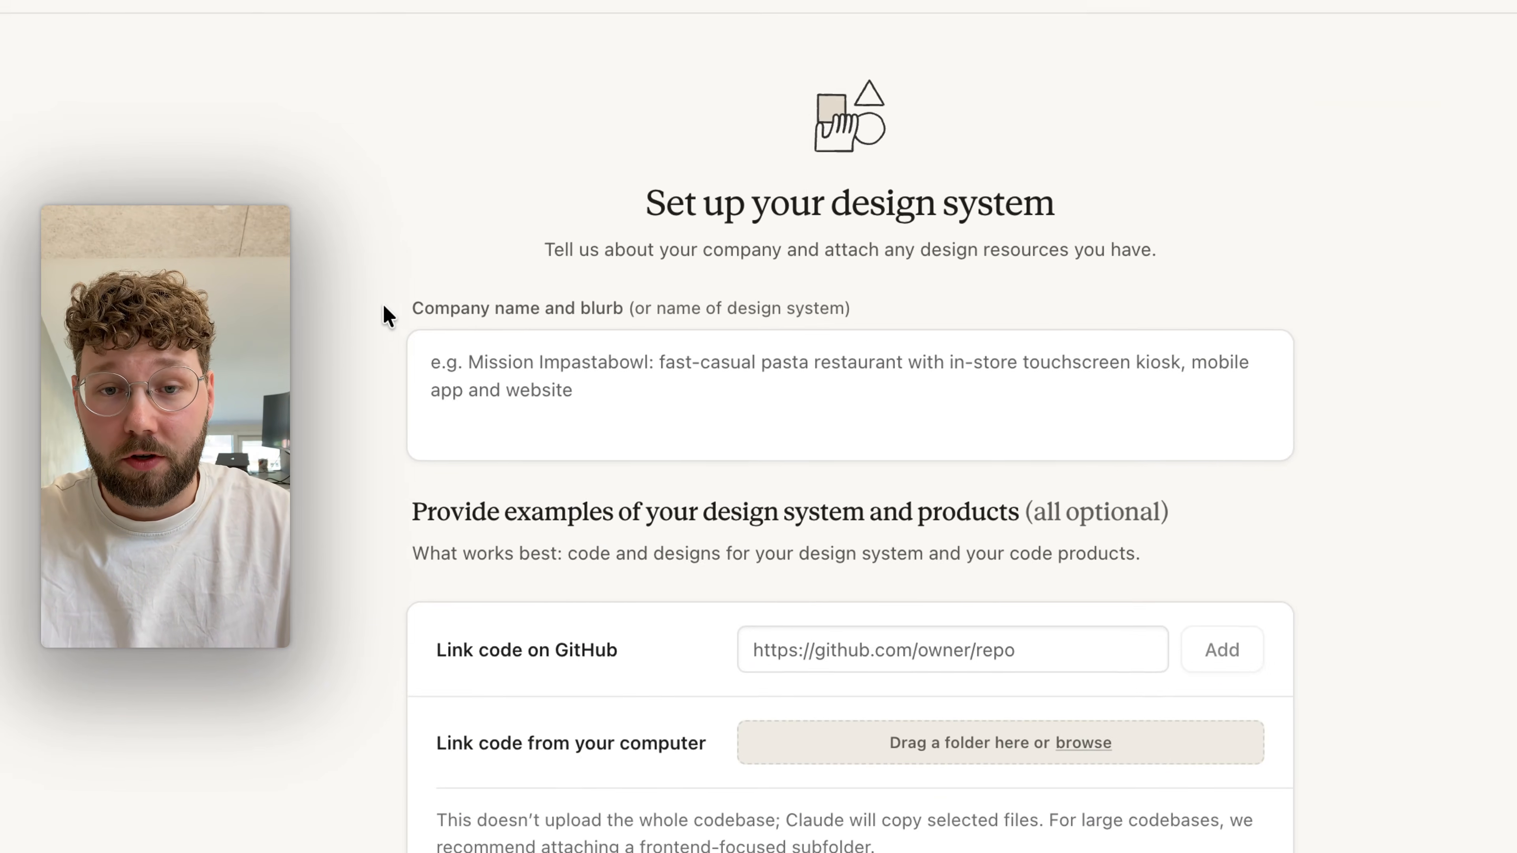
{"action": "left_click_drag", "start_coordinate": [412, 309], "coordinate": [503, 300]}
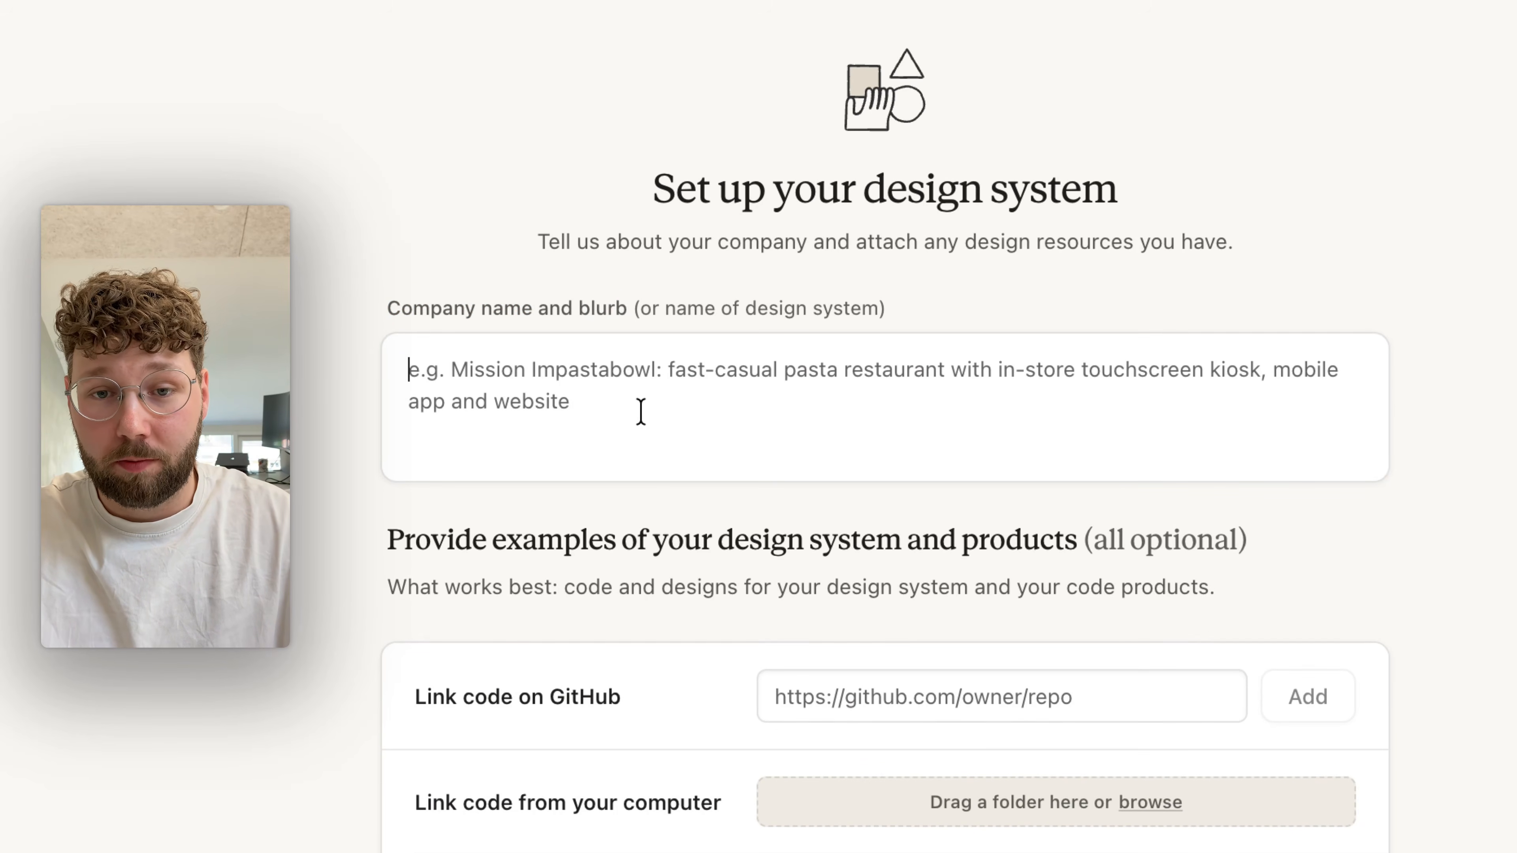
{"action": "type", "text": "Grüns fills the nutrition gaps you and 90% of people have, with 60+ whole foods, vitamins, and superfoods in one grab-and-go snack pack. Grüns supports gut health, energy, immunity, recovery, beauty, and focus.  https://gruns.co/"}
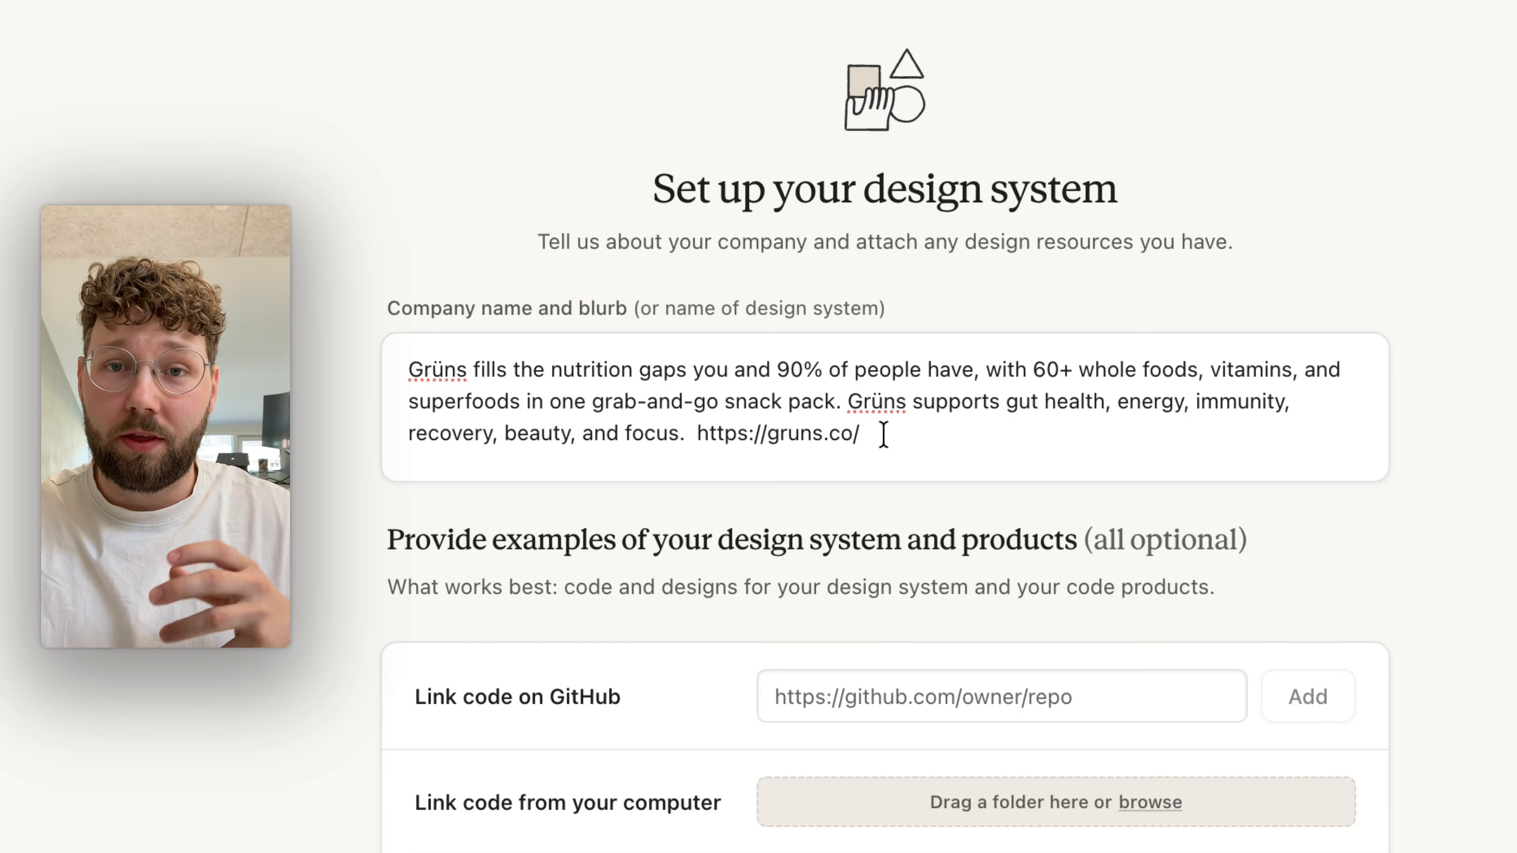
{"action": "left_click_drag", "start_coordinate": [883, 434], "coordinate": [671, 402]}
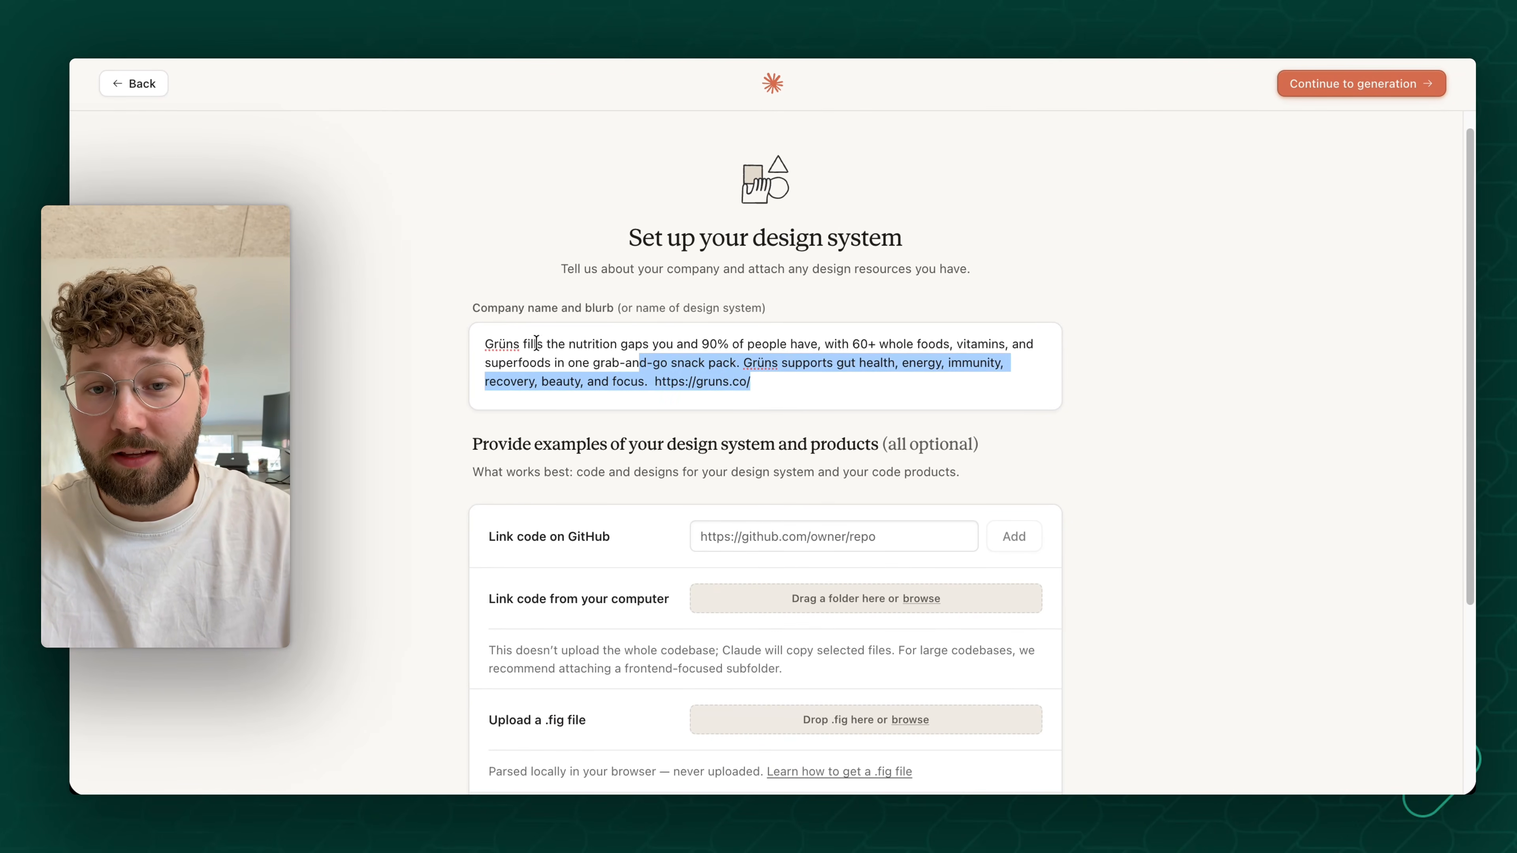
{"action": "left_click", "coordinate": [537, 343]}
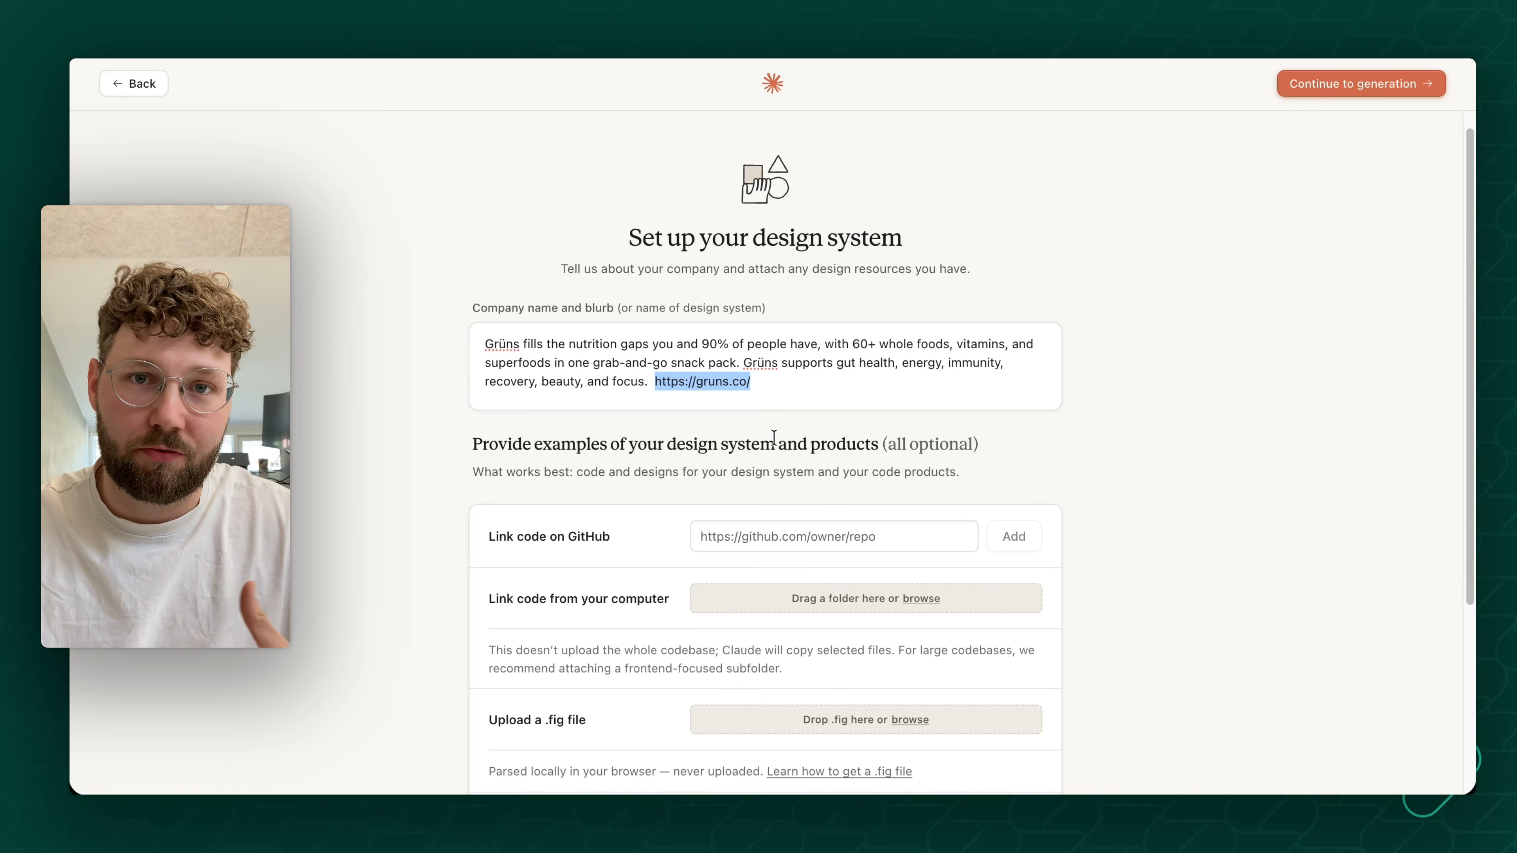
- Attach all files from the Grüns folder in Downloads as the design system's fonts, logos and assets
{"action": "scroll", "coordinate": [773, 438], "scroll_direction": "down", "scroll_amount": 5}
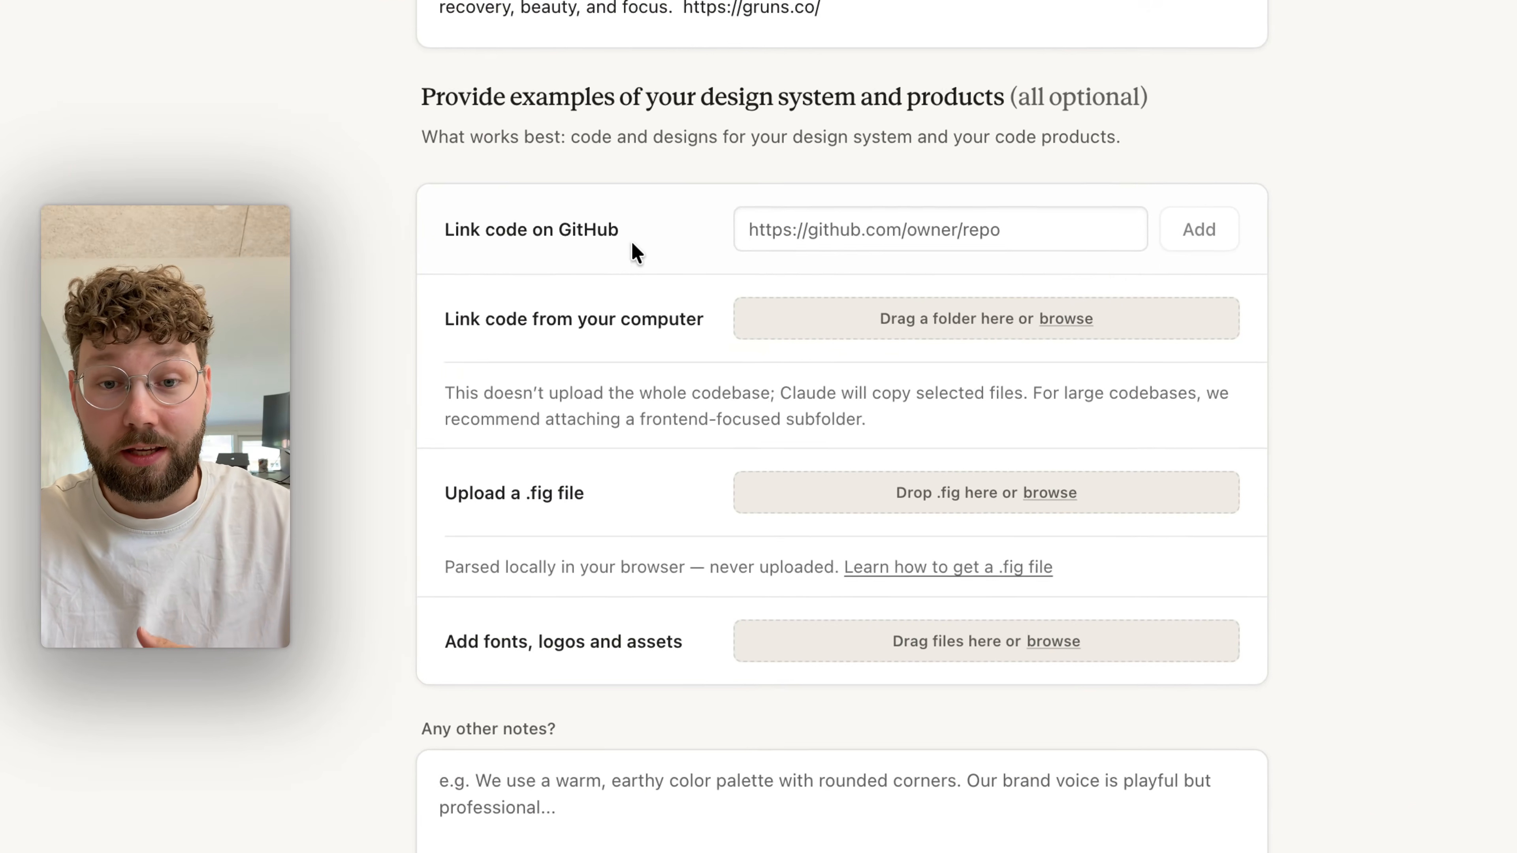
{"action": "left_click_drag", "start_coordinate": [626, 231], "coordinate": [442, 228]}
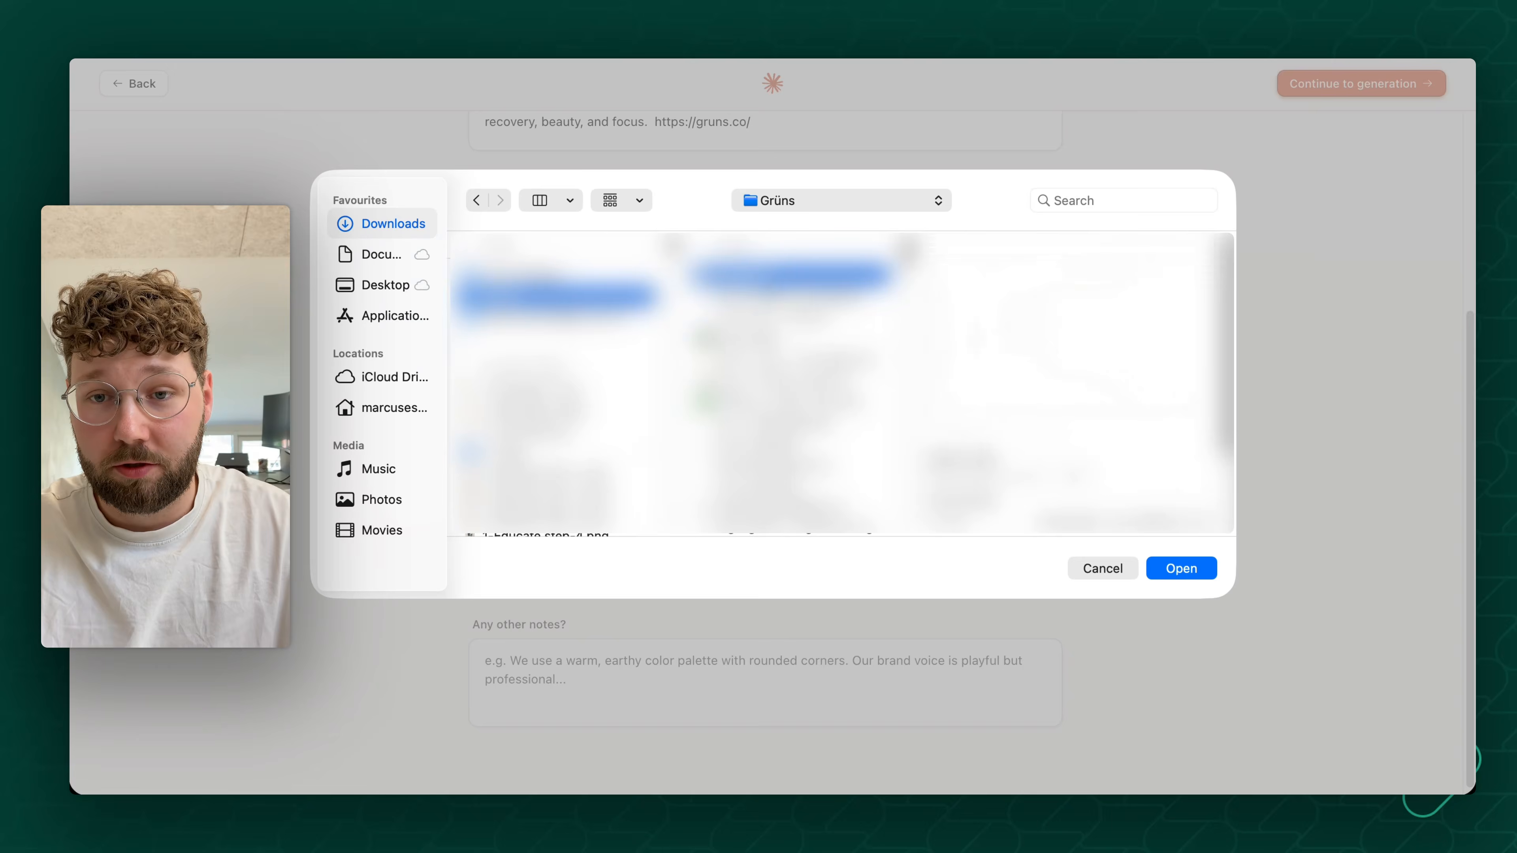
{"action": "scroll", "coordinate": [787, 389], "scroll_direction": "down", "scroll_amount": 20}
{"action": "left_click", "coordinate": [819, 522], "text": "shift"}
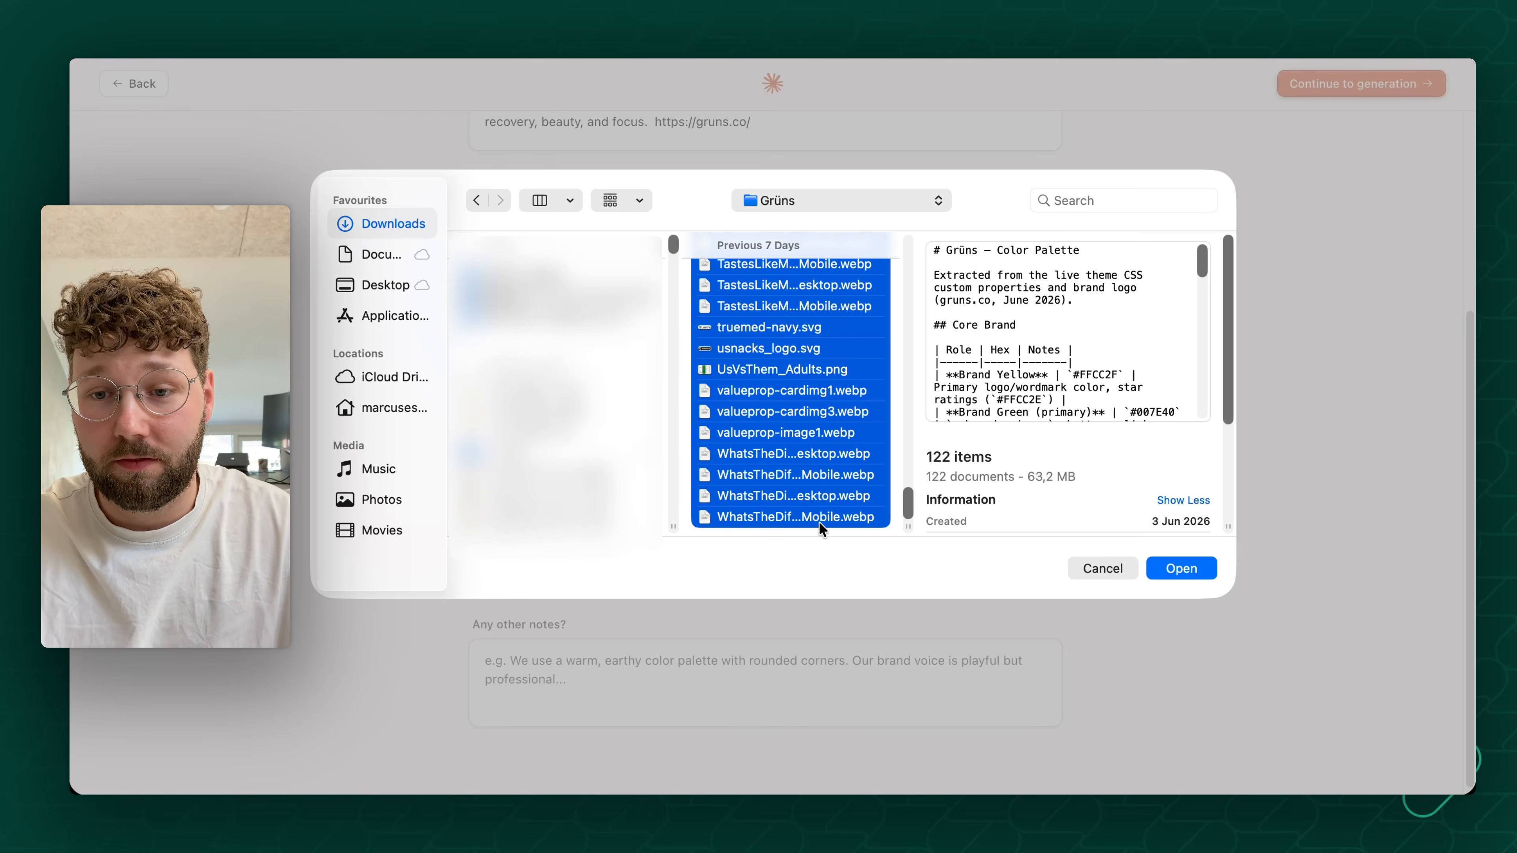
{"action": "left_click", "coordinate": [1181, 566]}
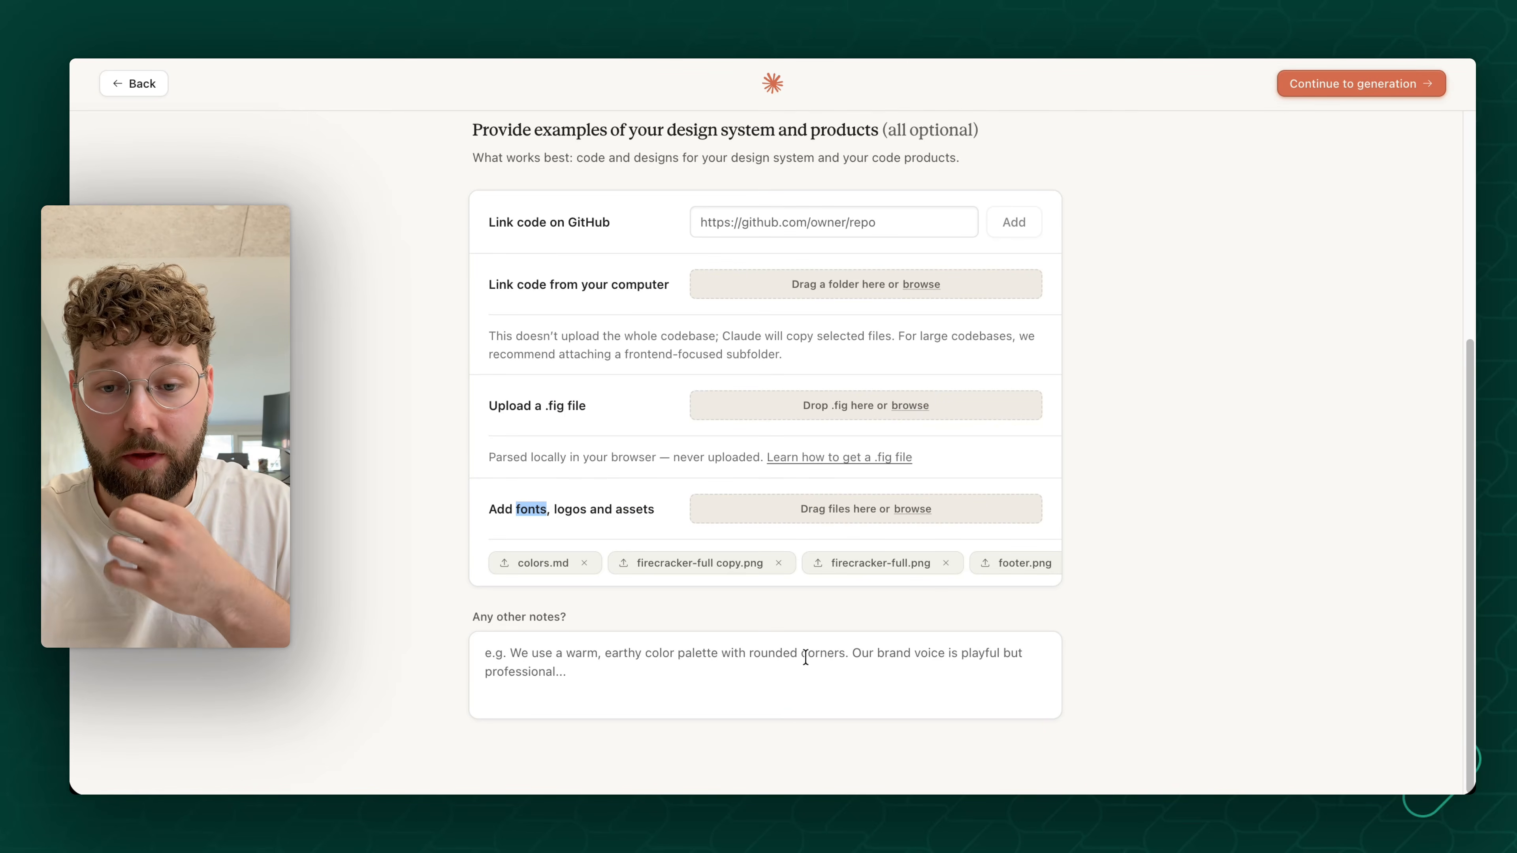
- Leave the additional notes empty, continue to generation and generate the design system
{"action": "left_click", "coordinate": [805, 657]}
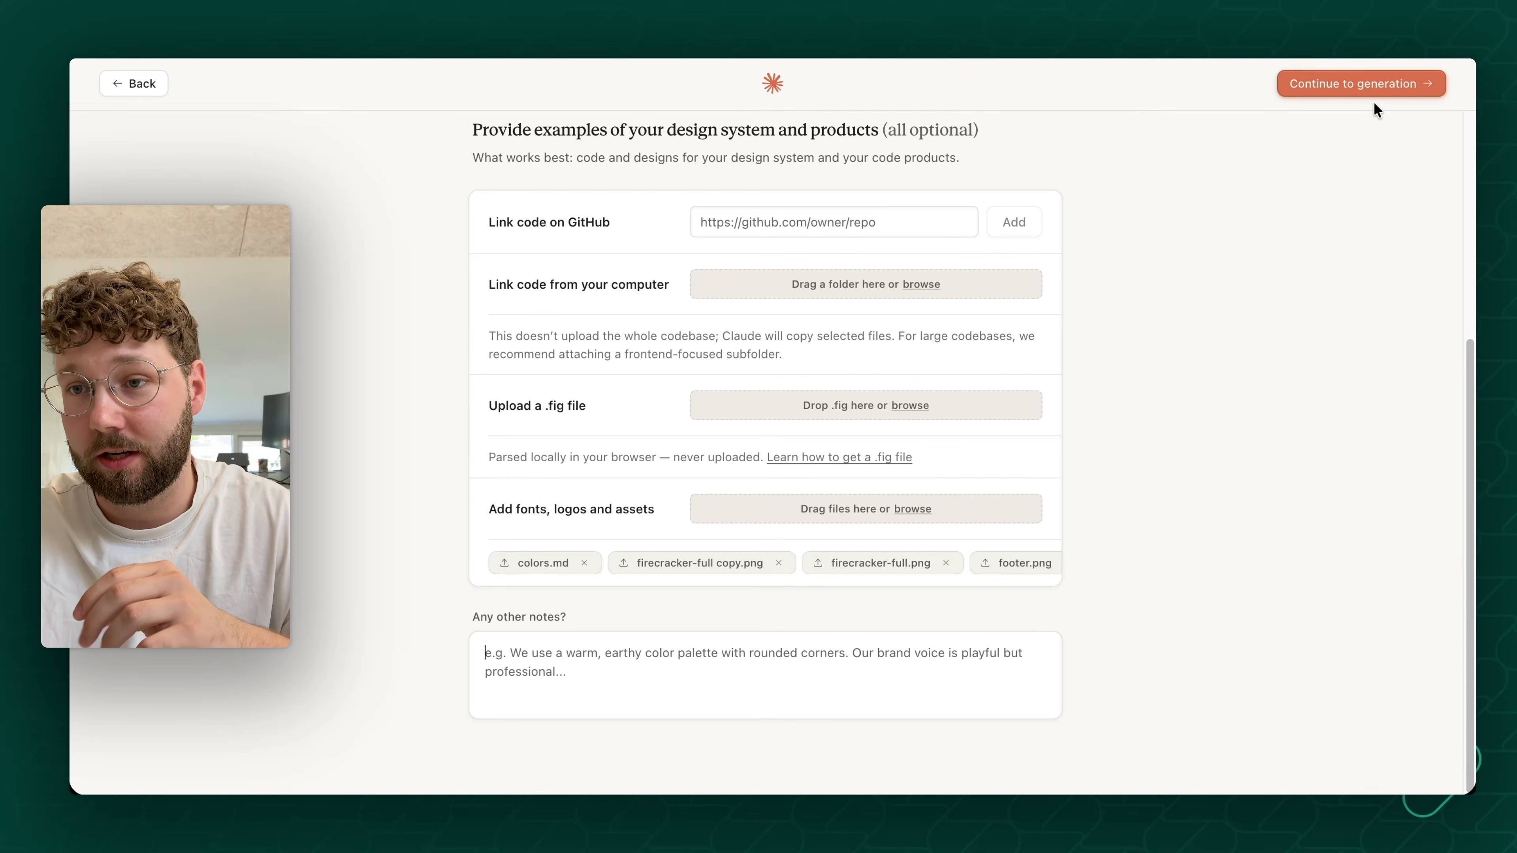
{"action": "left_click", "coordinate": [1369, 91]}
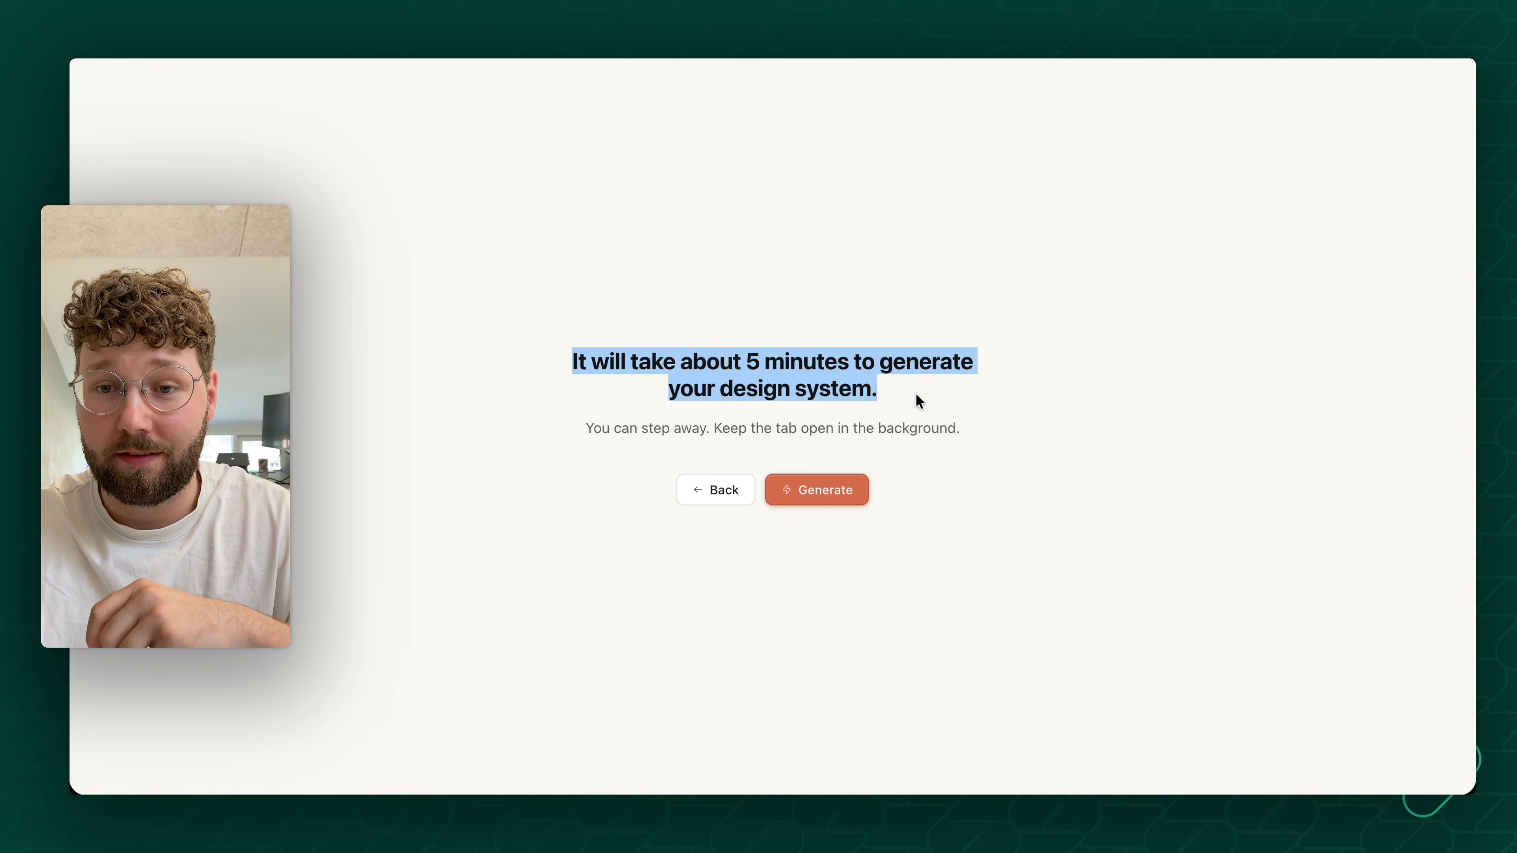
{"action": "left_click_drag", "start_coordinate": [915, 400], "coordinate": [588, 351]}
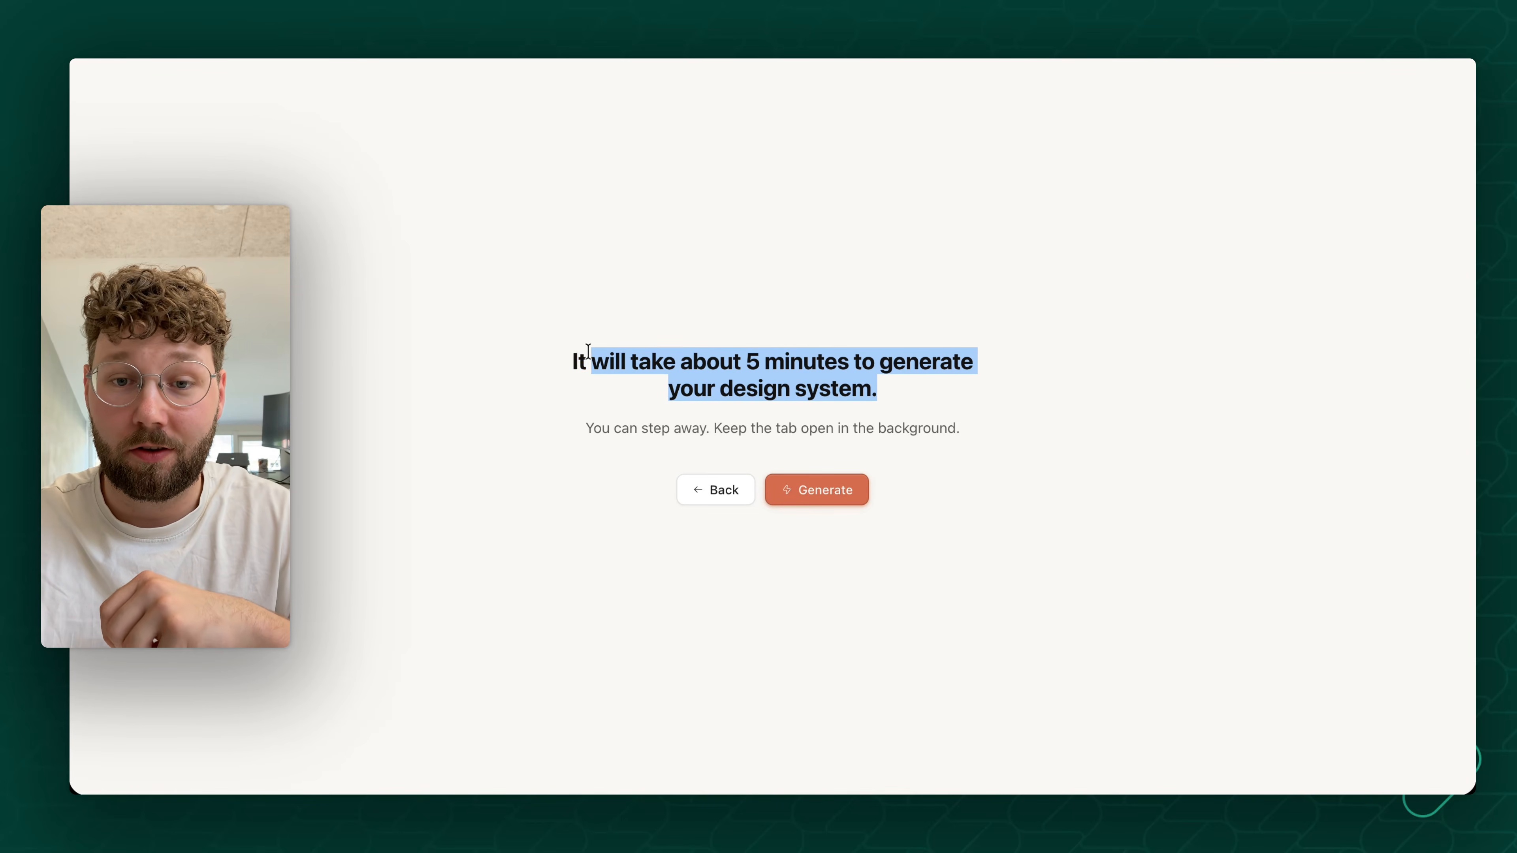
{"action": "left_click", "coordinate": [844, 495]}
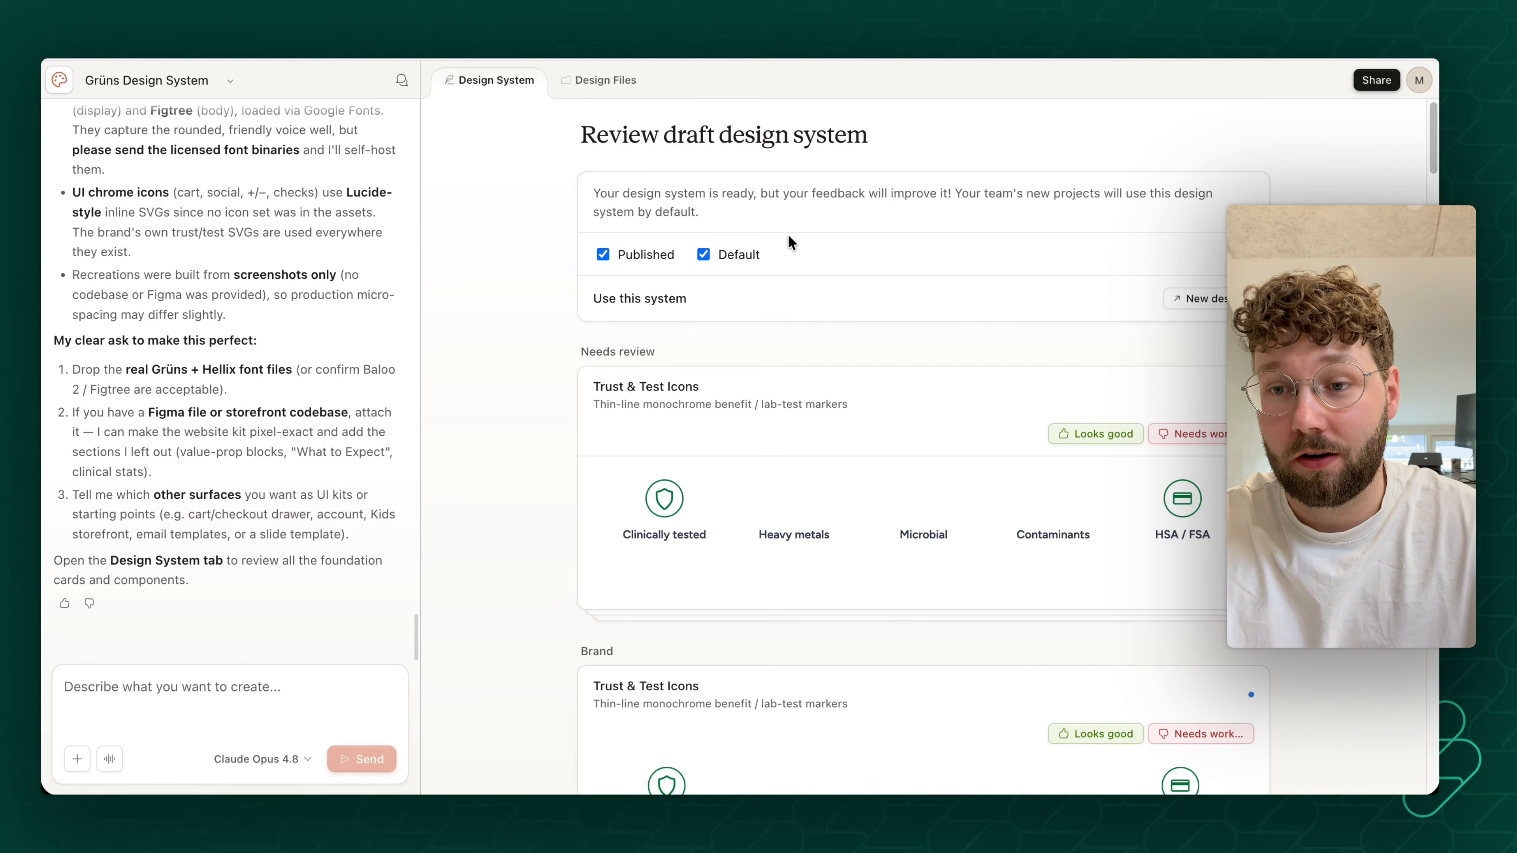
- Review the draft design system's Trust & Test Icons, logos and color scales
{"action": "scroll", "coordinate": [789, 234], "scroll_direction": "down", "scroll_amount": 1}
{"action": "scroll", "coordinate": [974, 323], "scroll_direction": "down", "scroll_amount": 2}
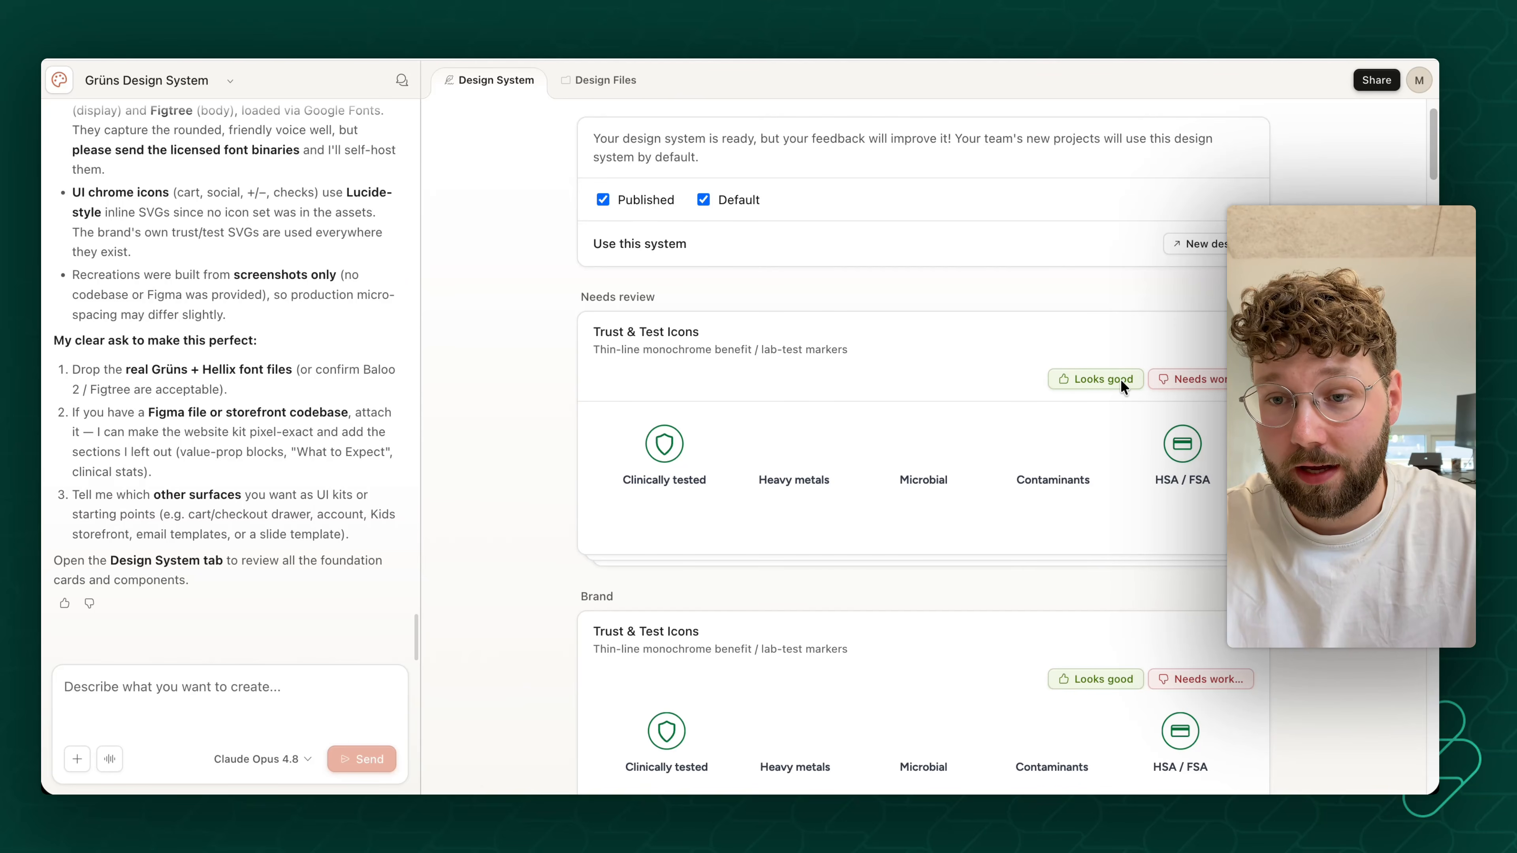
{"action": "scroll", "coordinate": [1220, 380], "scroll_direction": "down", "scroll_amount": 1}
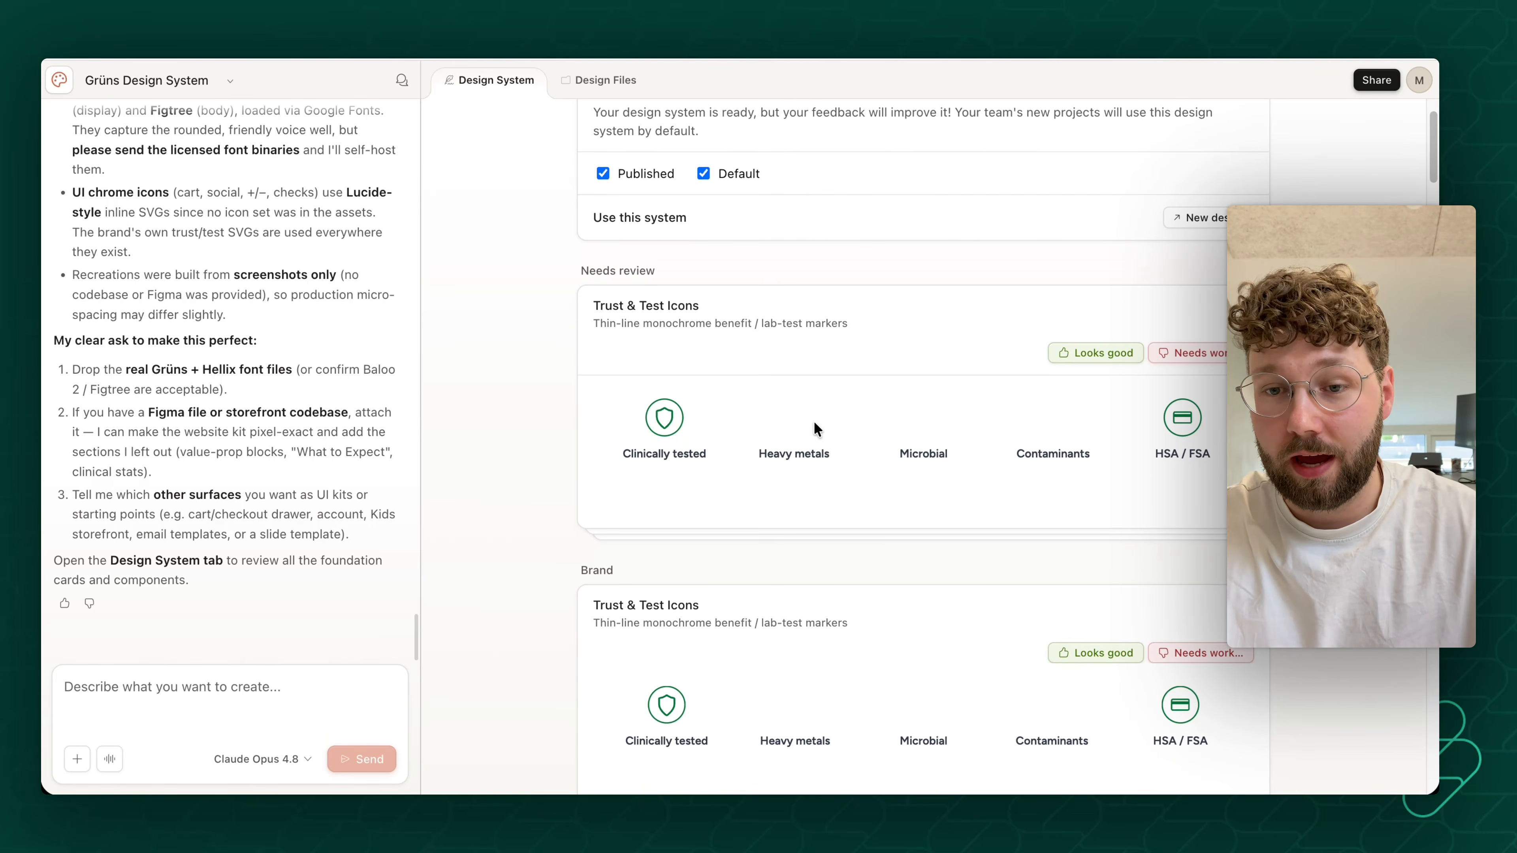
{"action": "mouse_move", "coordinate": [768, 399]}
{"action": "left_mouse_down"}
{"action": "mouse_move", "coordinate": [1054, 443]}
{"action": "mouse_move", "coordinate": [767, 406]}
{"action": "left_mouse_up"}
{"action": "scroll", "coordinate": [829, 427], "scroll_direction": "down", "scroll_amount": 10}
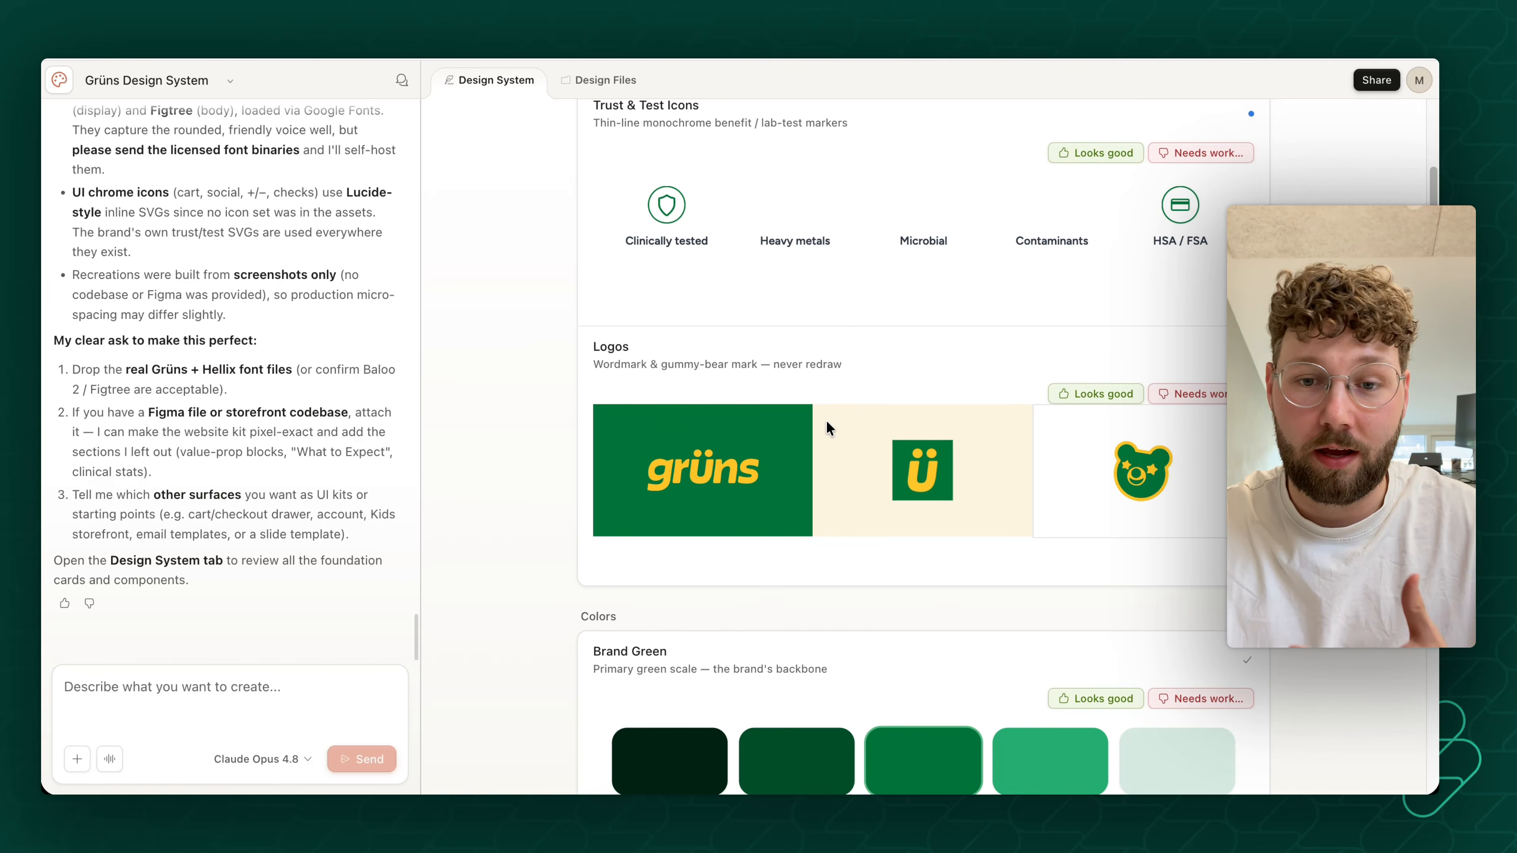
{"action": "scroll", "coordinate": [828, 424], "scroll_direction": "down", "scroll_amount": 1}
{"action": "left_click_drag", "start_coordinate": [705, 382], "coordinate": [1040, 449]}
{"action": "scroll", "coordinate": [984, 441], "scroll_direction": "down", "scroll_amount": 5}
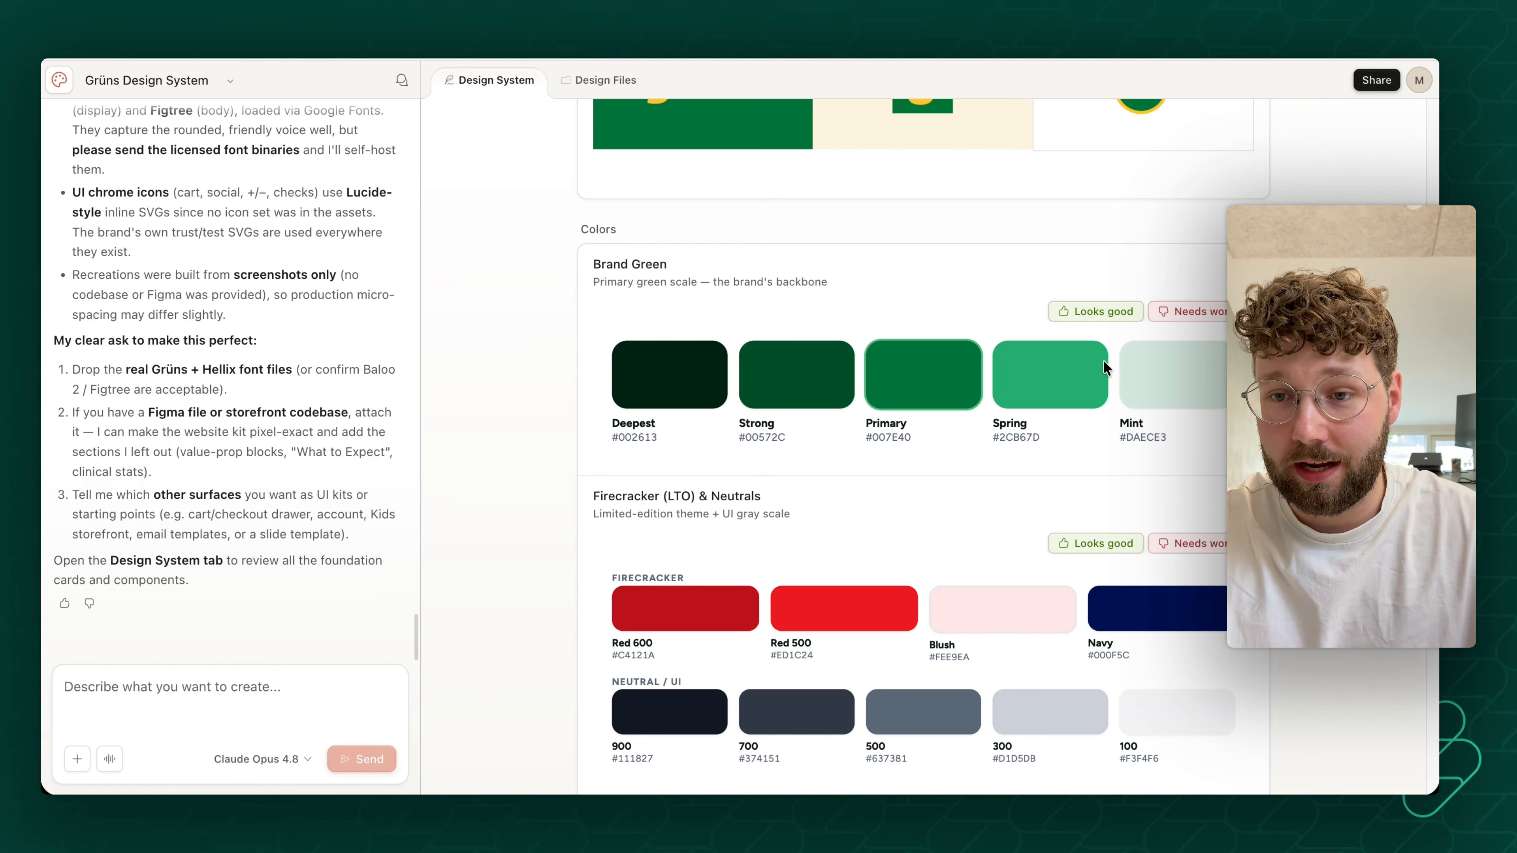
{"action": "scroll", "coordinate": [874, 420], "scroll_direction": "up", "scroll_amount": 15}
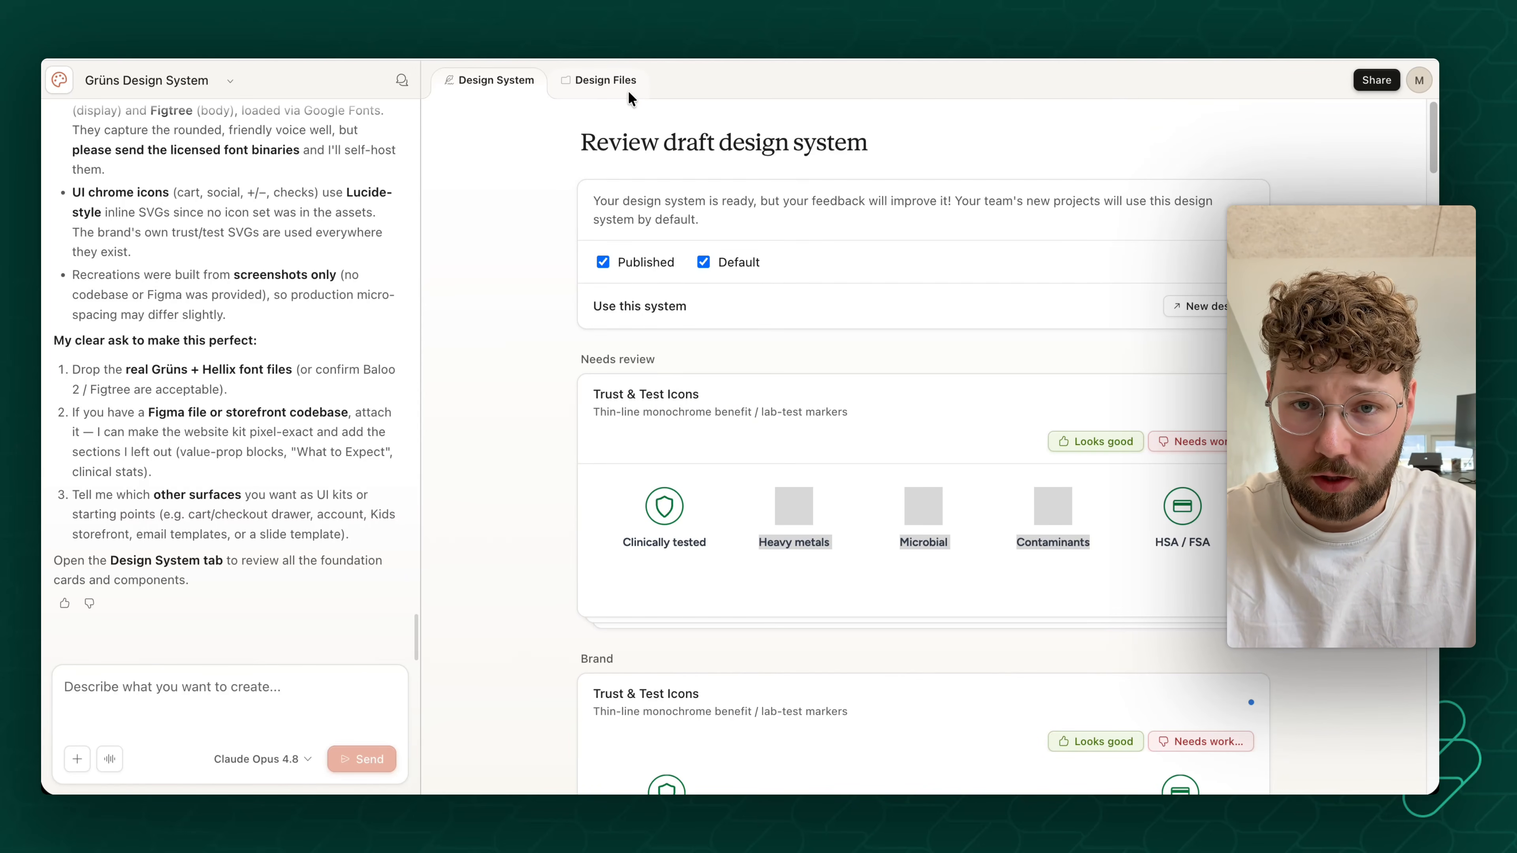
- Inspect the project's design files, including the assets, components and guidelines folders, styles.css and SKILL.md
{"action": "left_click", "coordinate": [611, 84]}
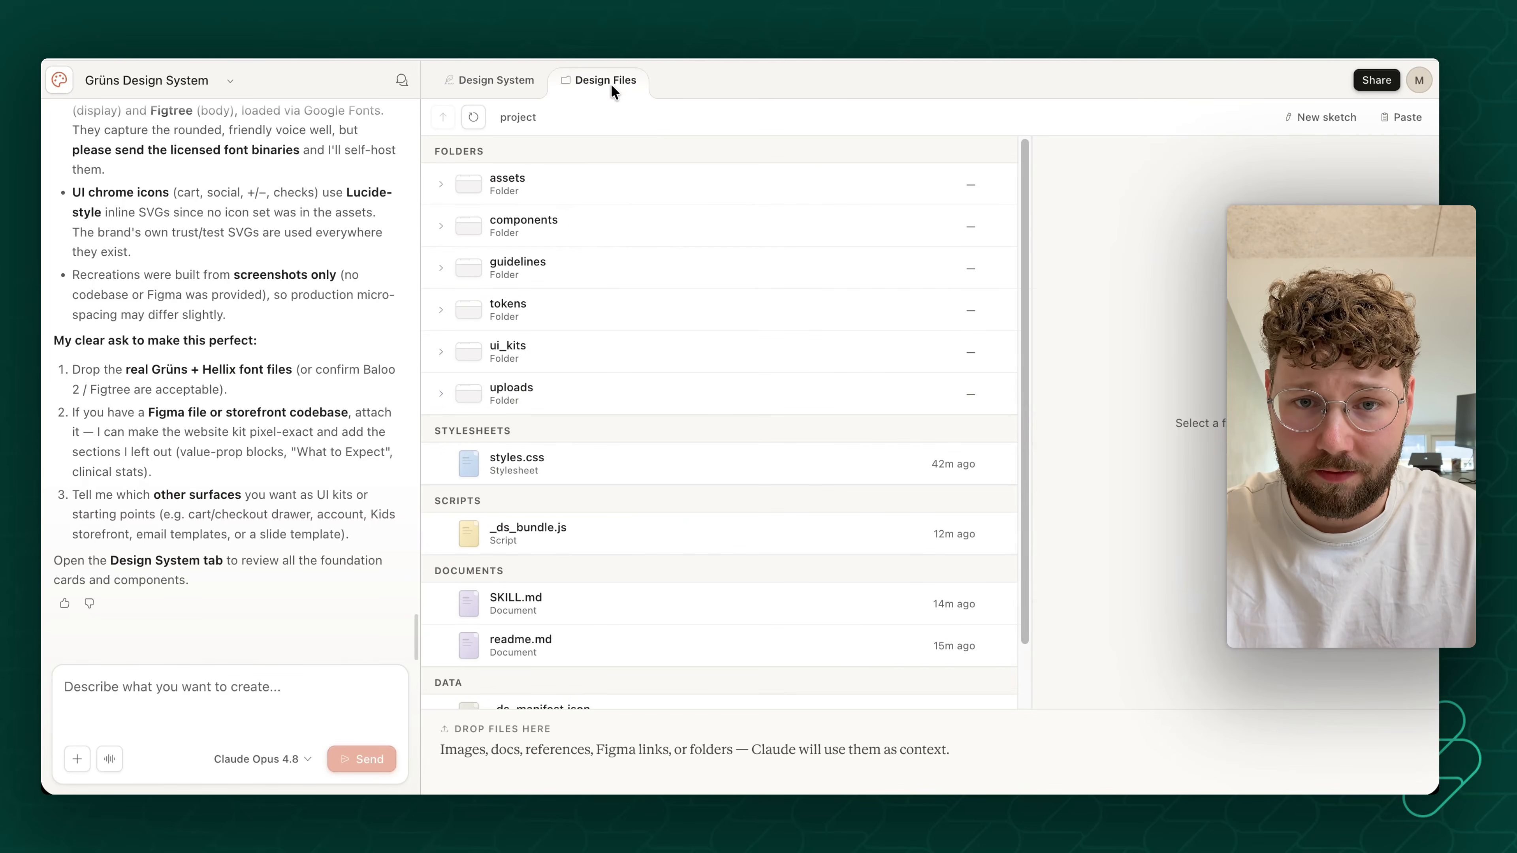
{"action": "left_click", "coordinate": [657, 186]}
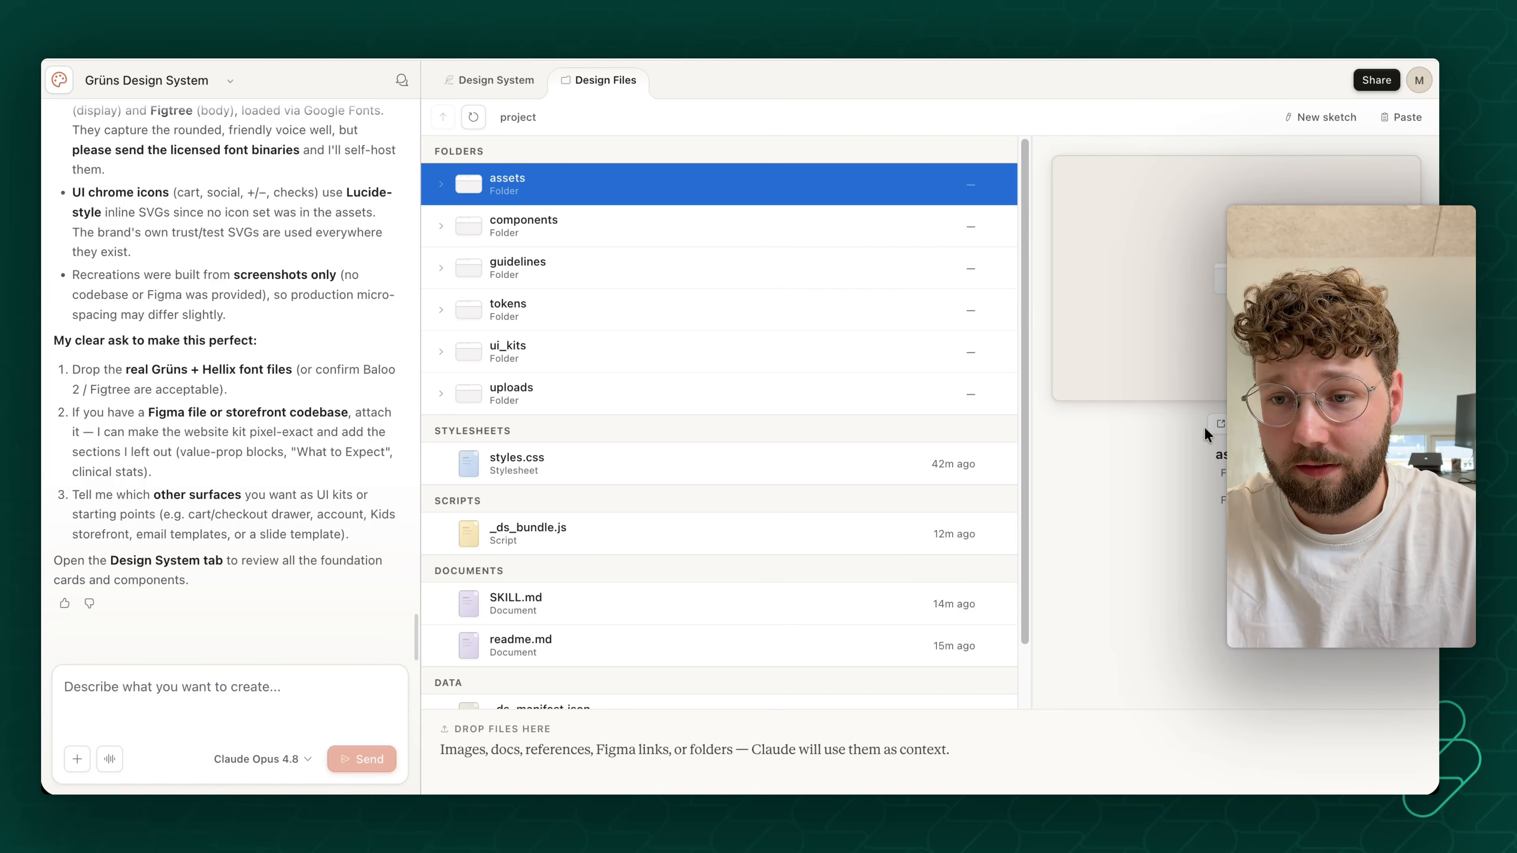
{"action": "left_click", "coordinate": [581, 221]}
{"action": "left_click", "coordinate": [600, 274]}
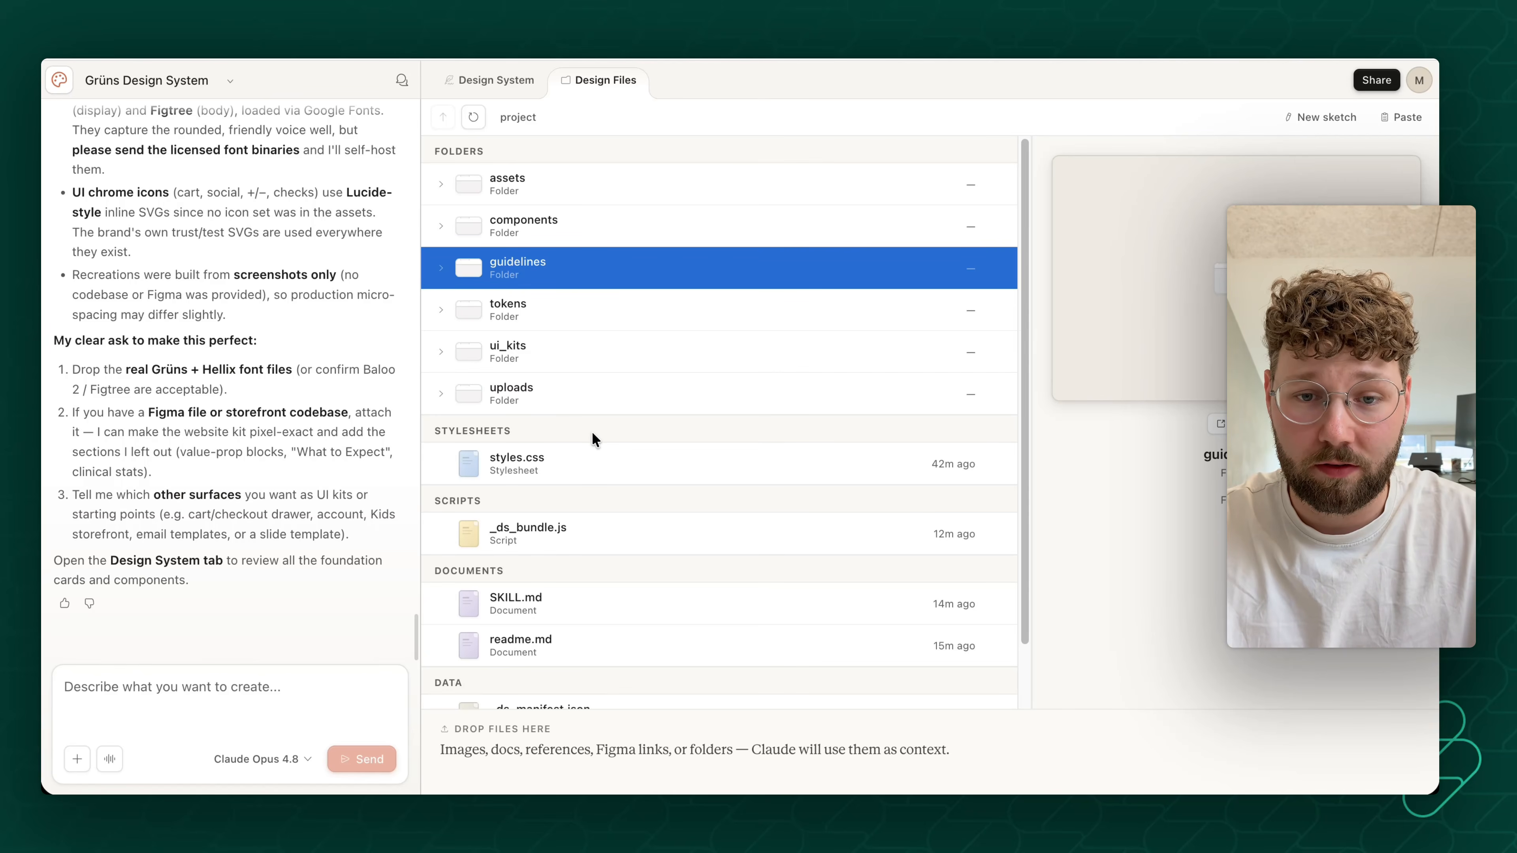
{"action": "left_click", "coordinate": [590, 461]}
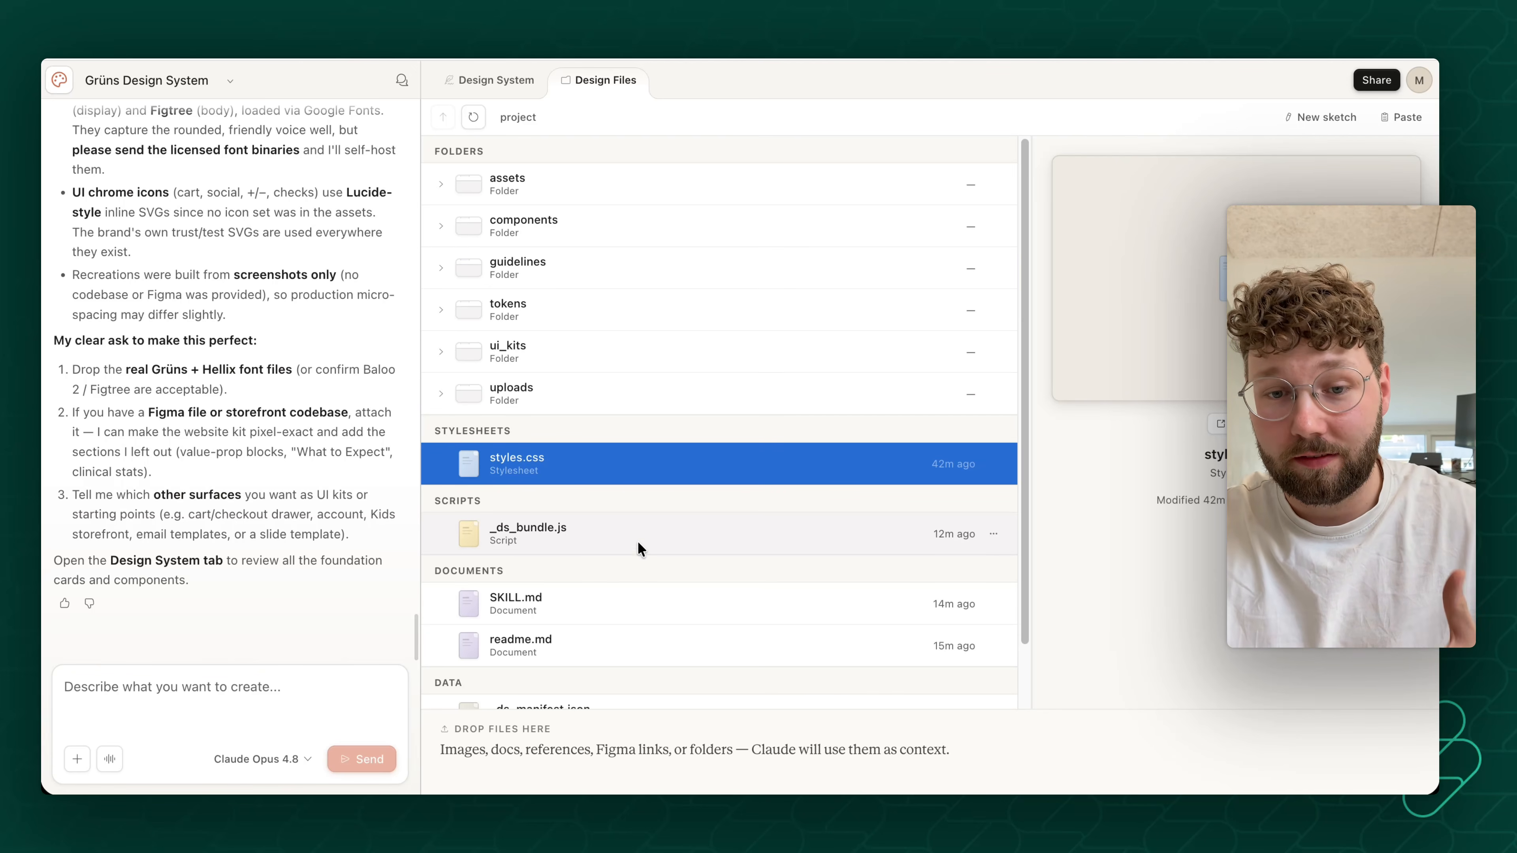
{"action": "left_click", "coordinate": [636, 602]}
{"action": "scroll", "coordinate": [637, 603], "scroll_direction": "down", "scroll_amount": 2}
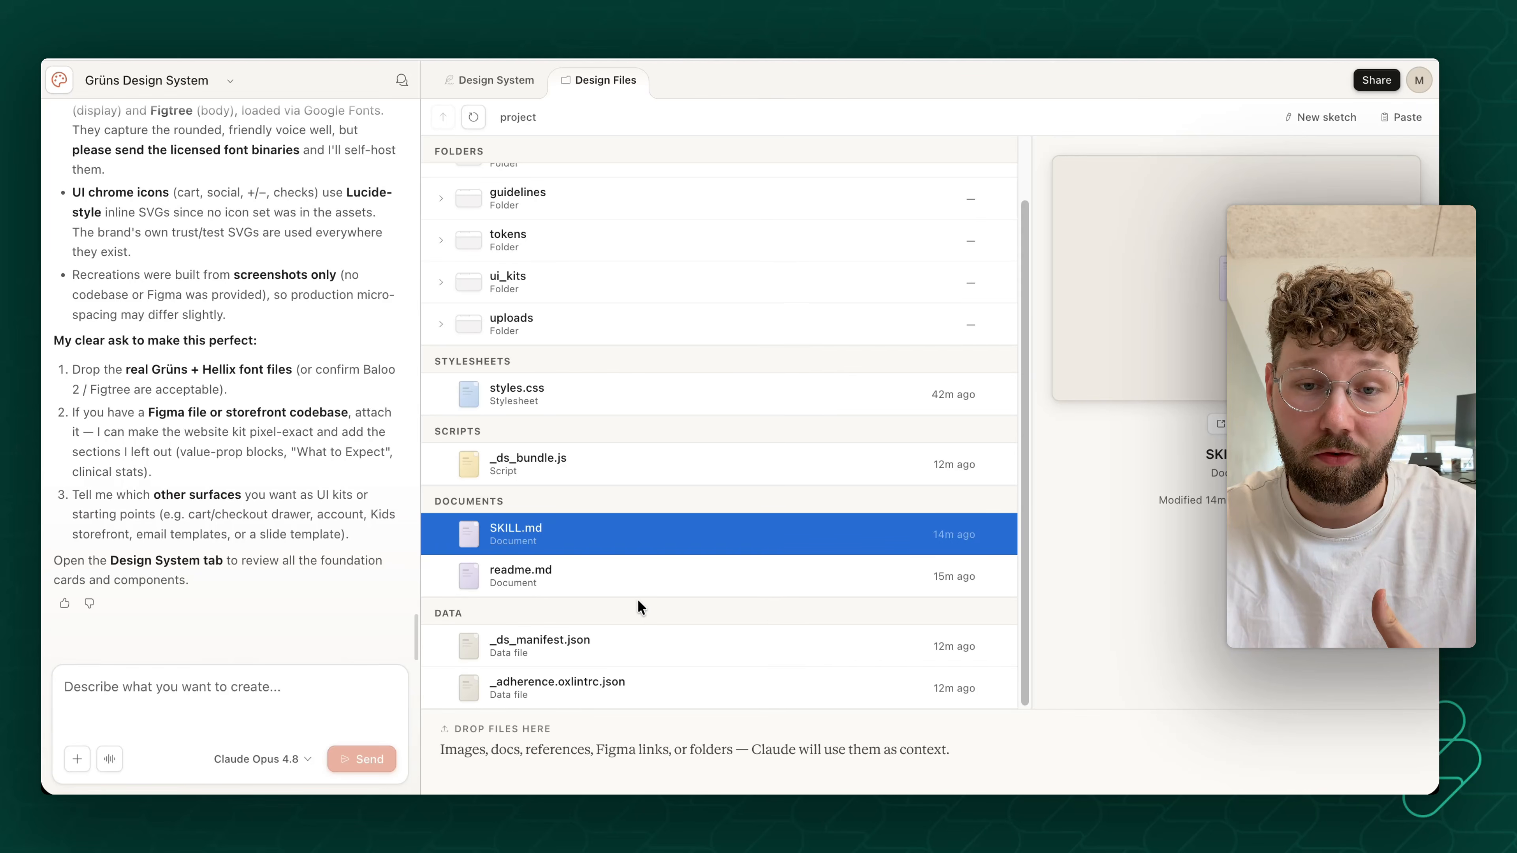
{"action": "scroll", "coordinate": [633, 585], "scroll_direction": "up", "scroll_amount": 3}
- Return to the design system overview and review its Trust & Test Icons, logos, colors, spacing and typography
{"action": "left_click", "coordinate": [495, 81]}
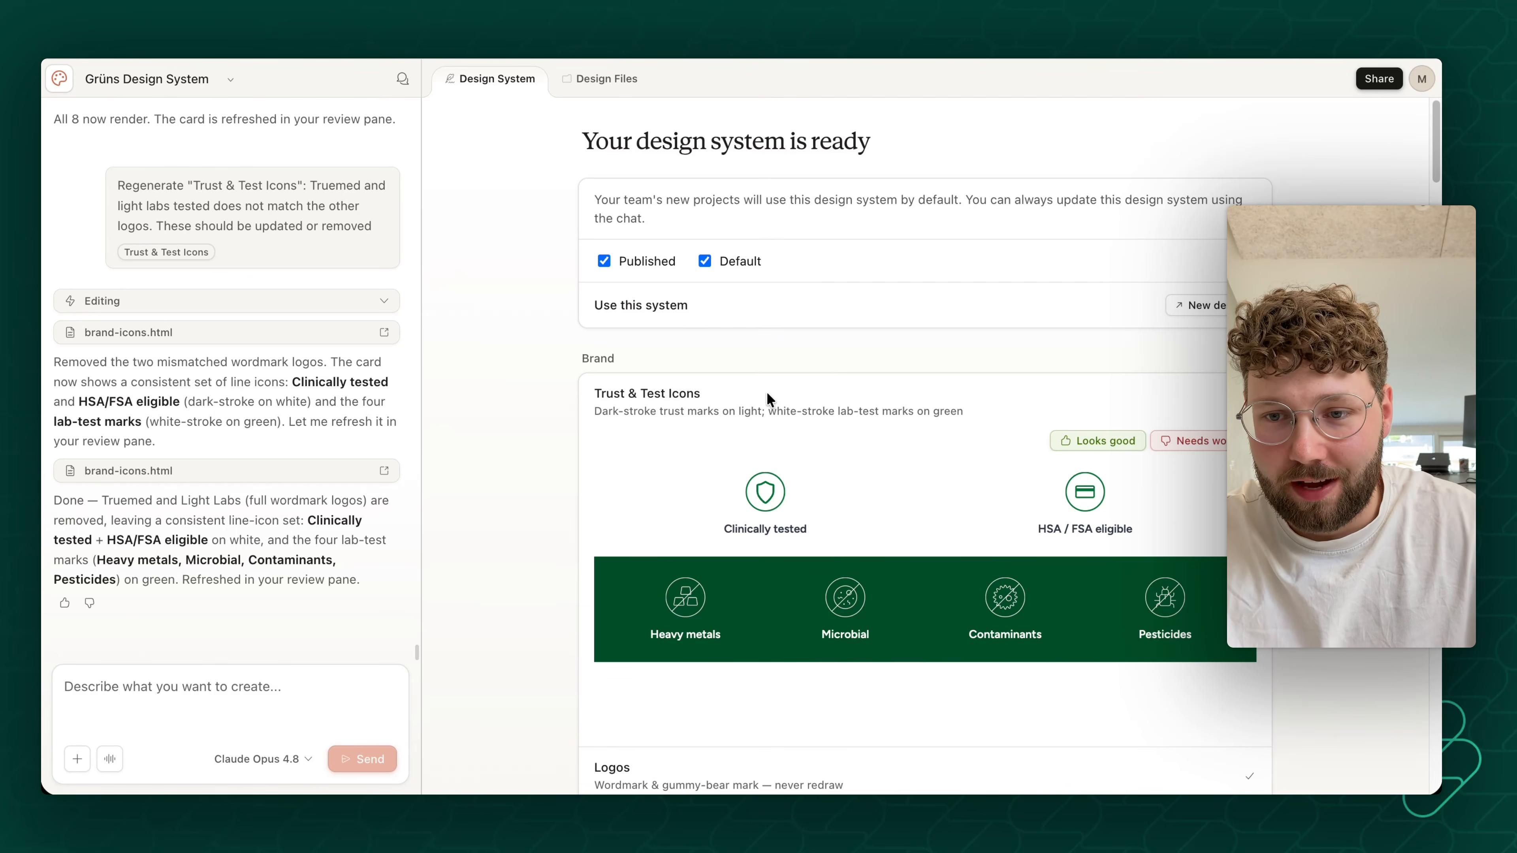
{"action": "scroll", "coordinate": [835, 323], "scroll_direction": "down", "scroll_amount": 5}
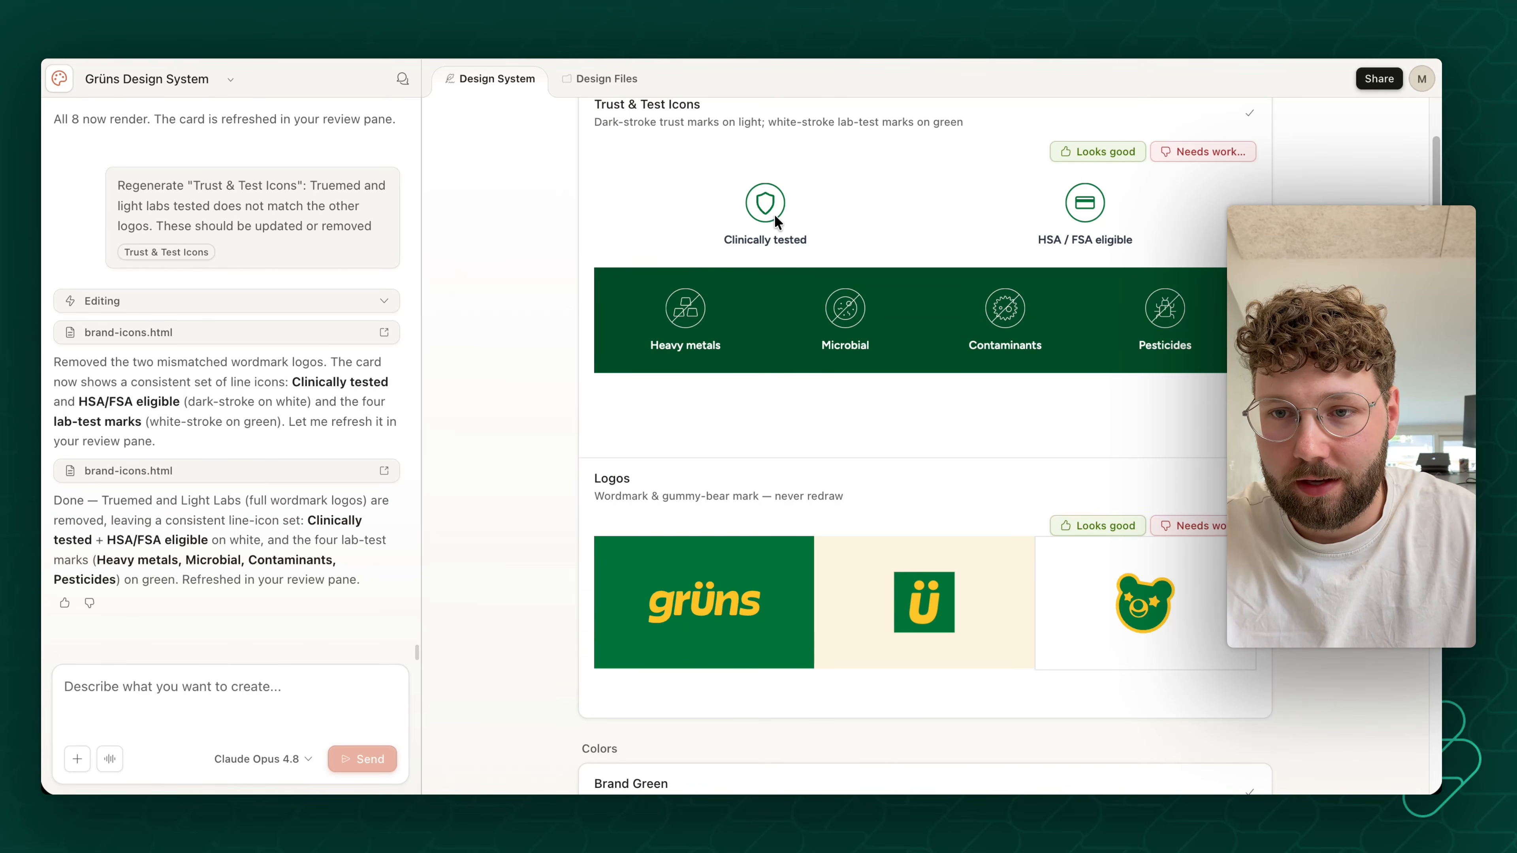
{"action": "scroll", "coordinate": [1018, 435], "scroll_direction": "down", "scroll_amount": 15}
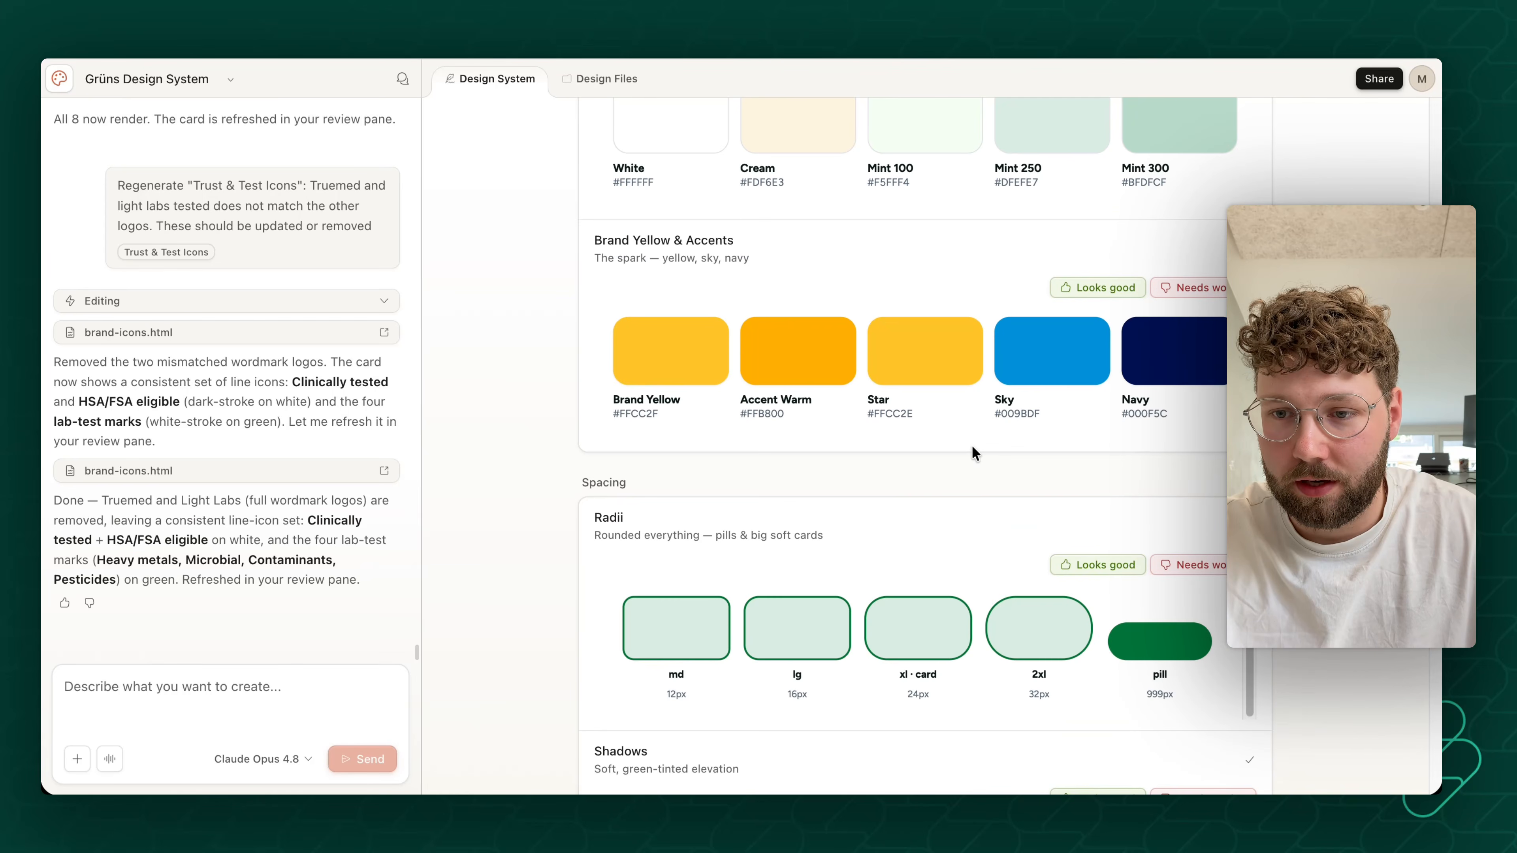
{"action": "scroll", "coordinate": [971, 444], "scroll_direction": "down", "scroll_amount": 10}
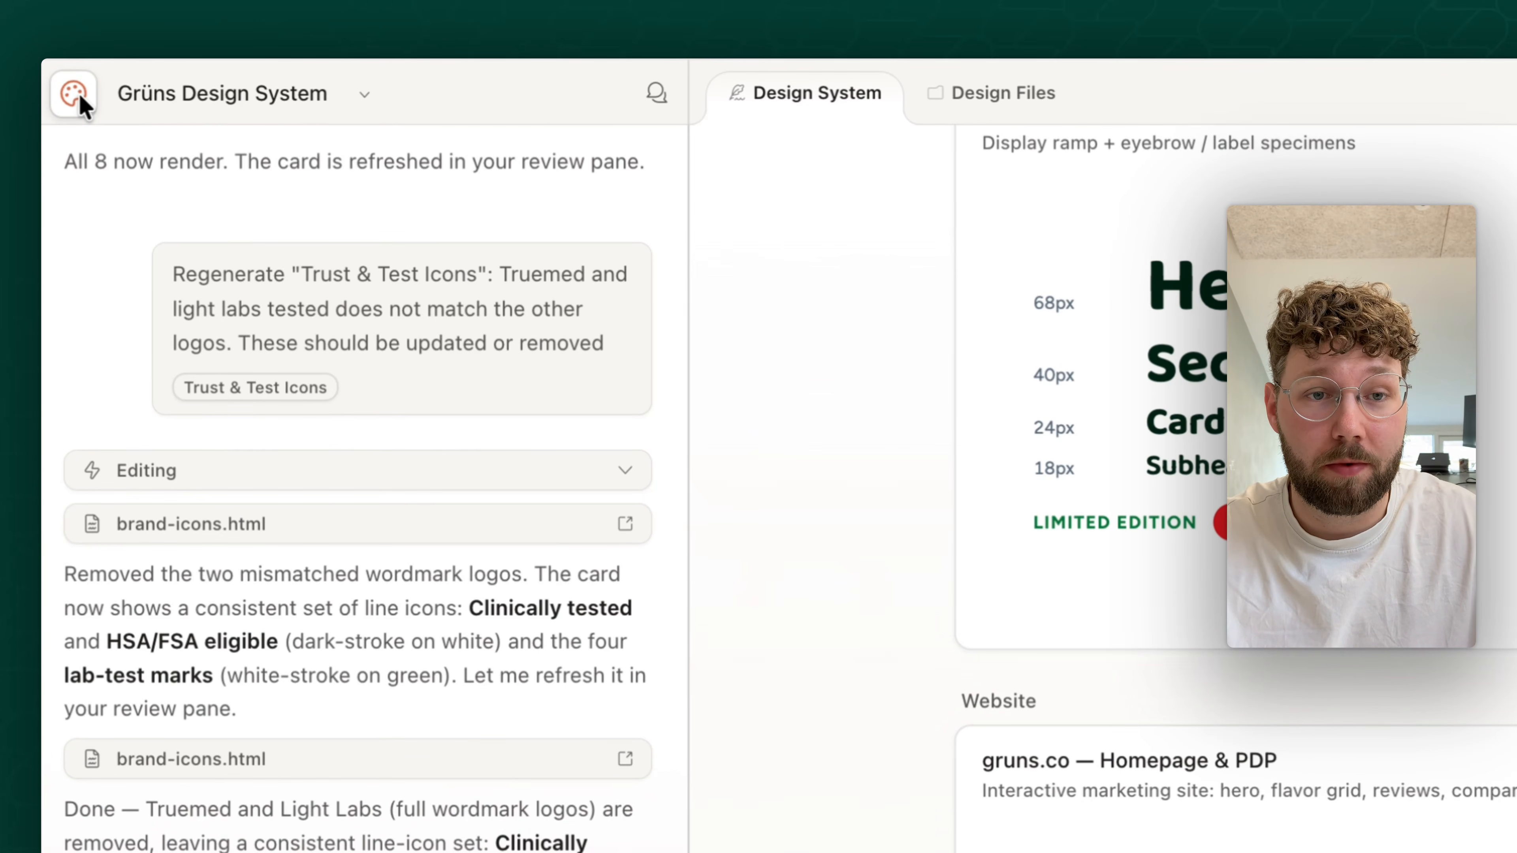
- Create a new high-fidelity prototype project named "Email design" based on the Grüns Design System
{"action": "left_click", "coordinate": [74, 94]}
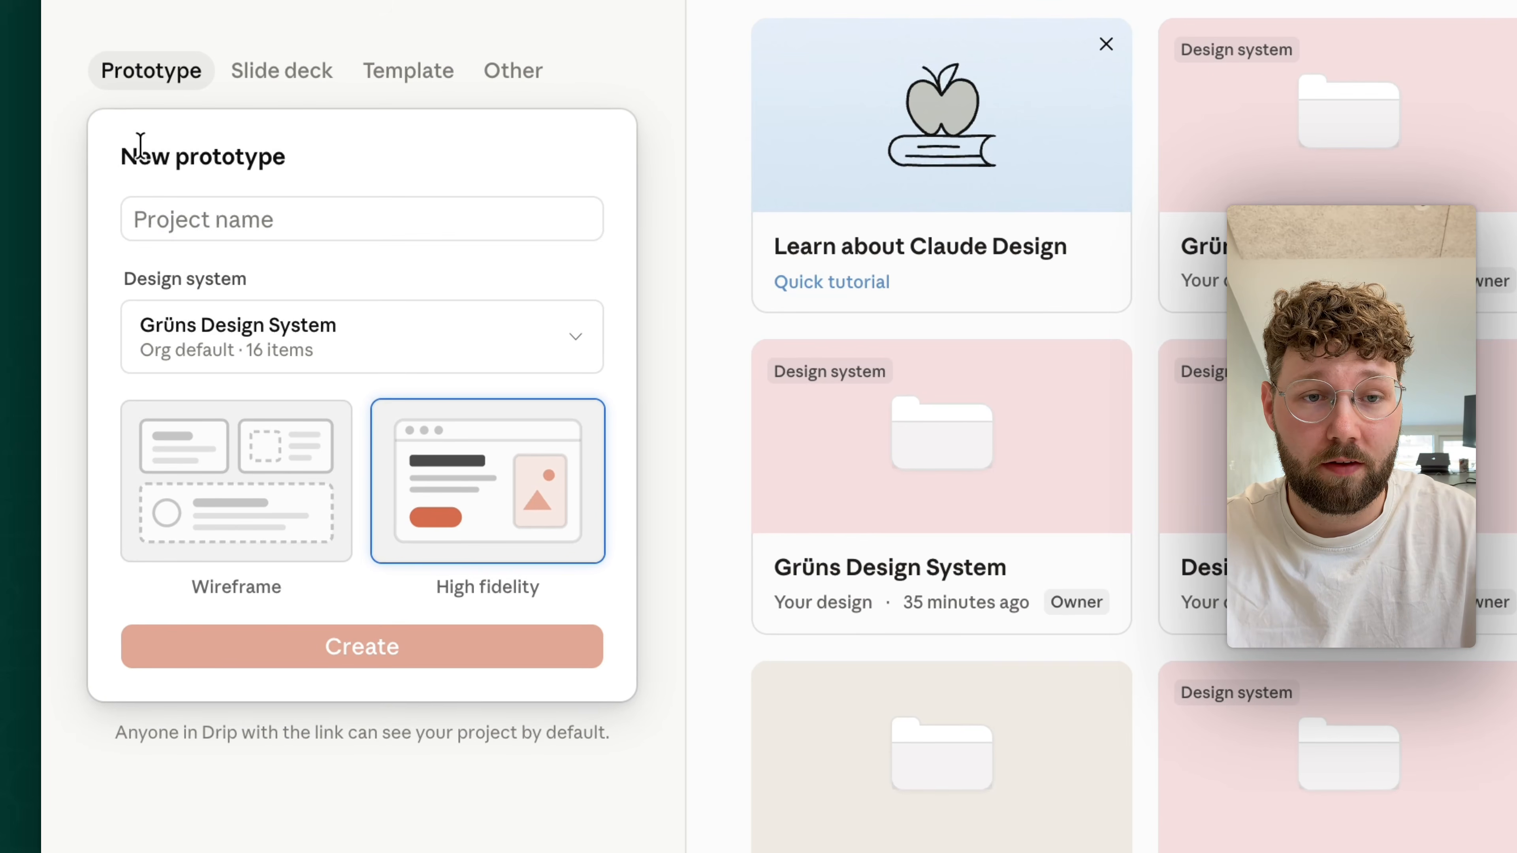
{"action": "triple_click", "coordinate": [141, 147]}
{"action": "left_click", "coordinate": [301, 216]}
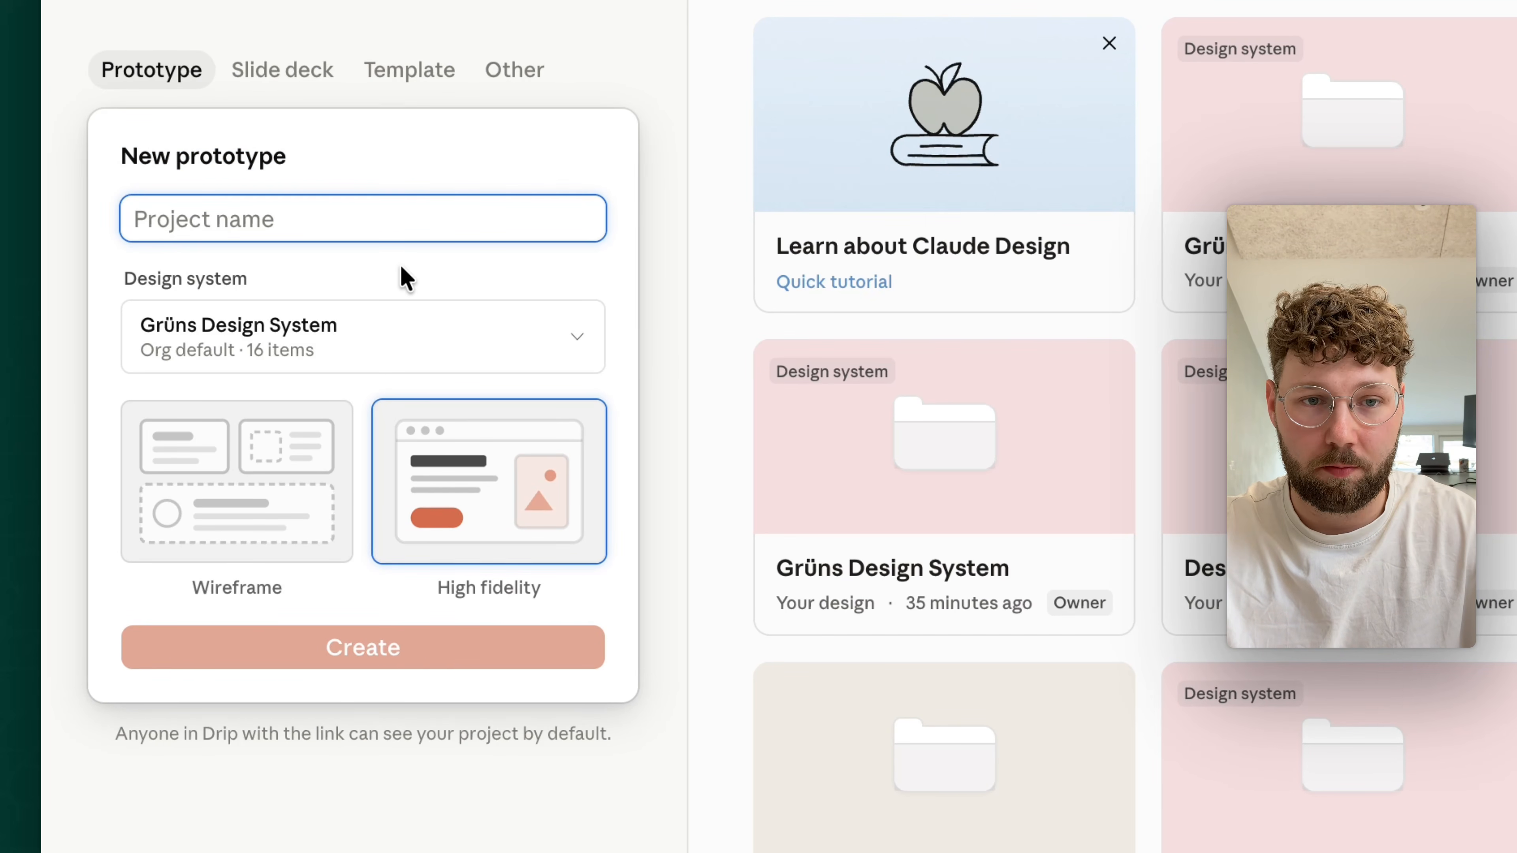
{"action": "type", "text": "Email design"}
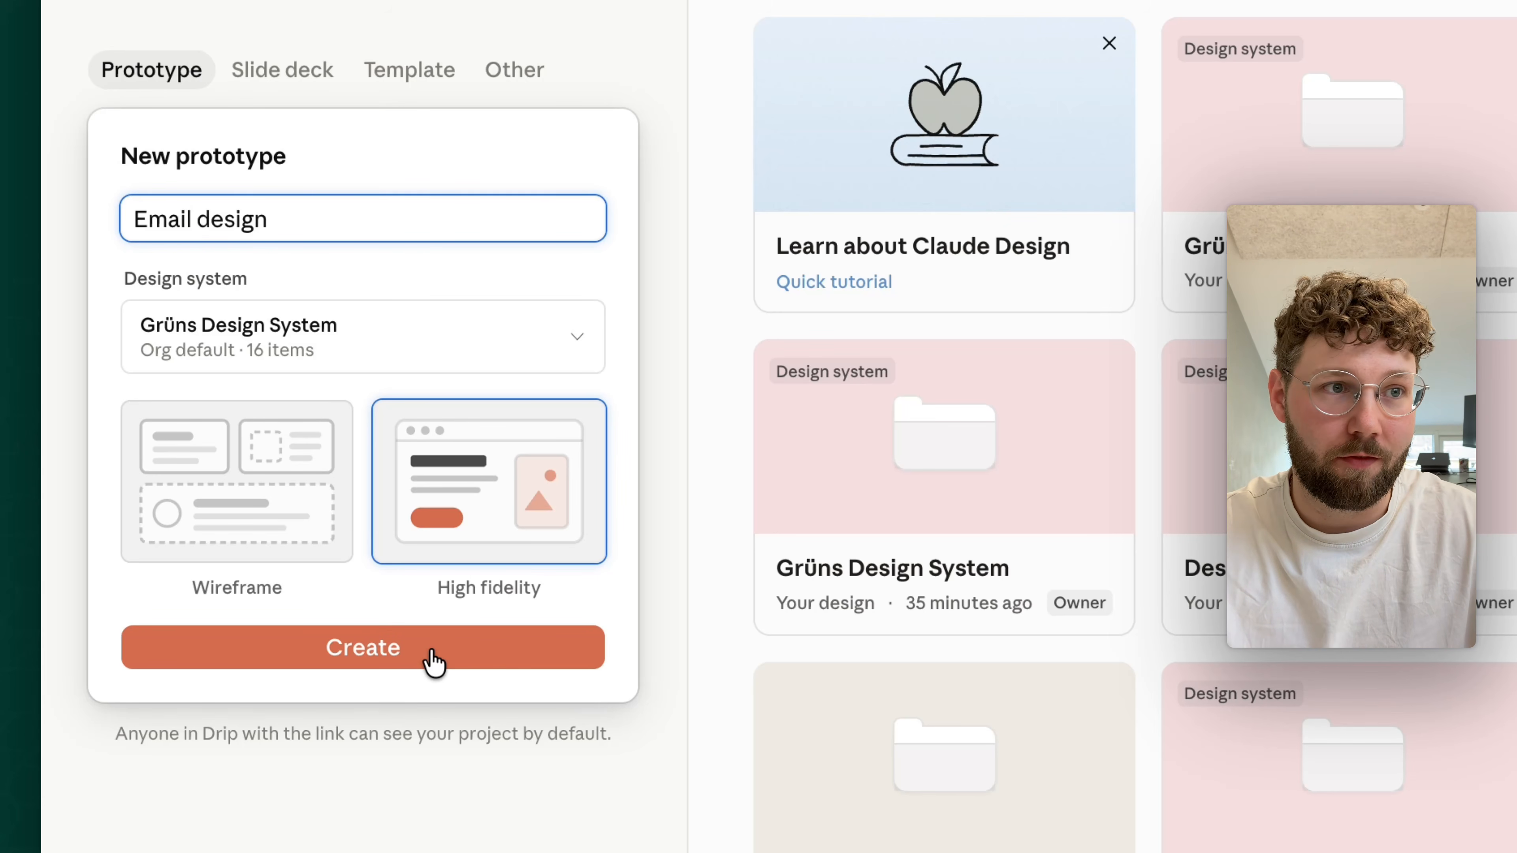
{"action": "left_click", "coordinate": [406, 651]}
{"action": "left_click", "coordinate": [385, 654]}
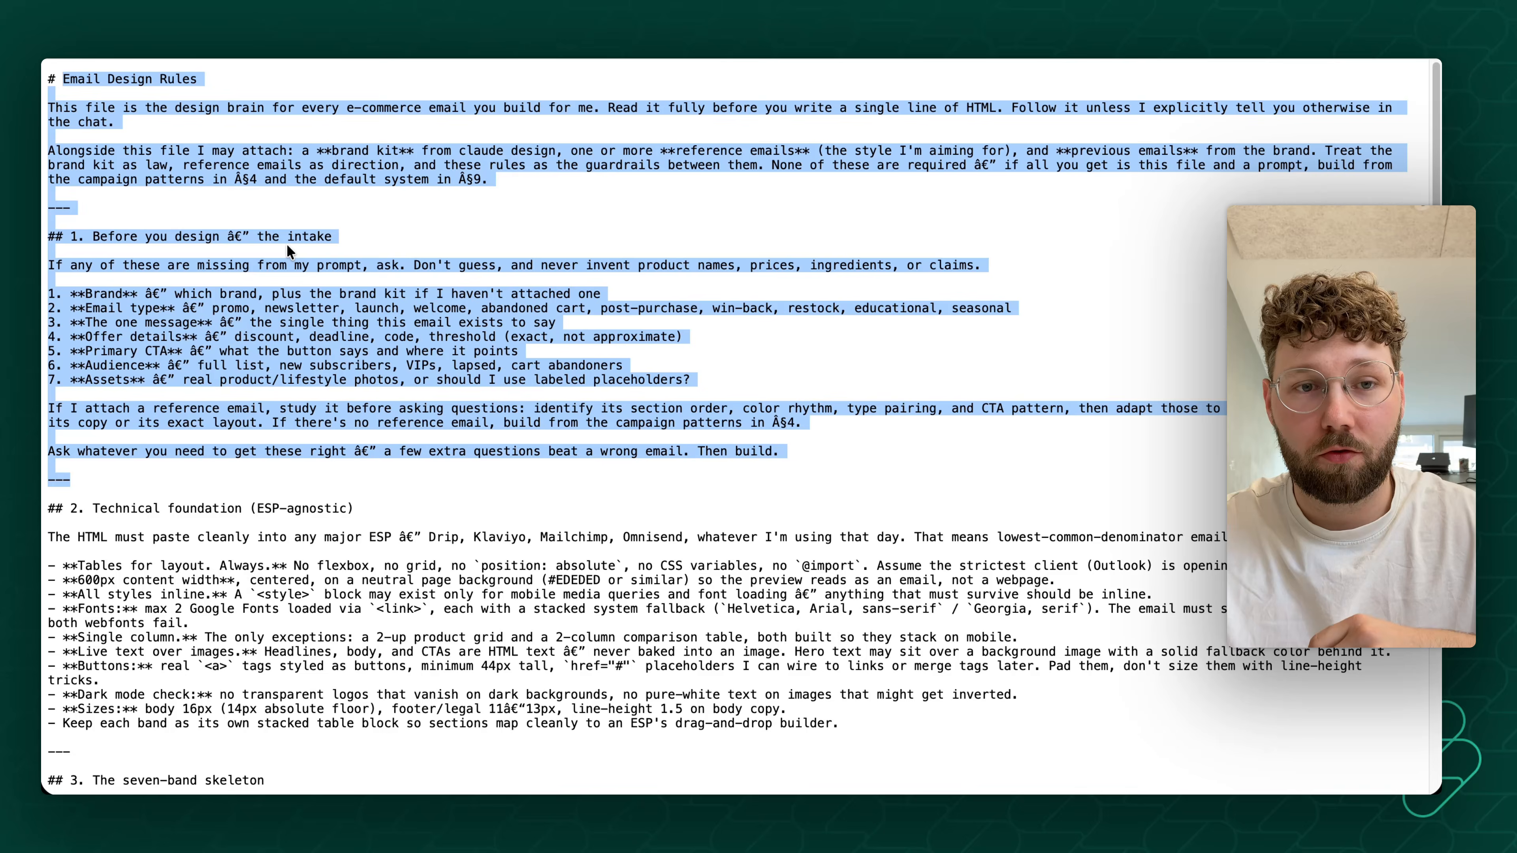
- Read through the Email Design Rules file, from the intake questions and technical foundation to the visual, conversion and copy rules
{"action": "left_click", "coordinate": [269, 259]}
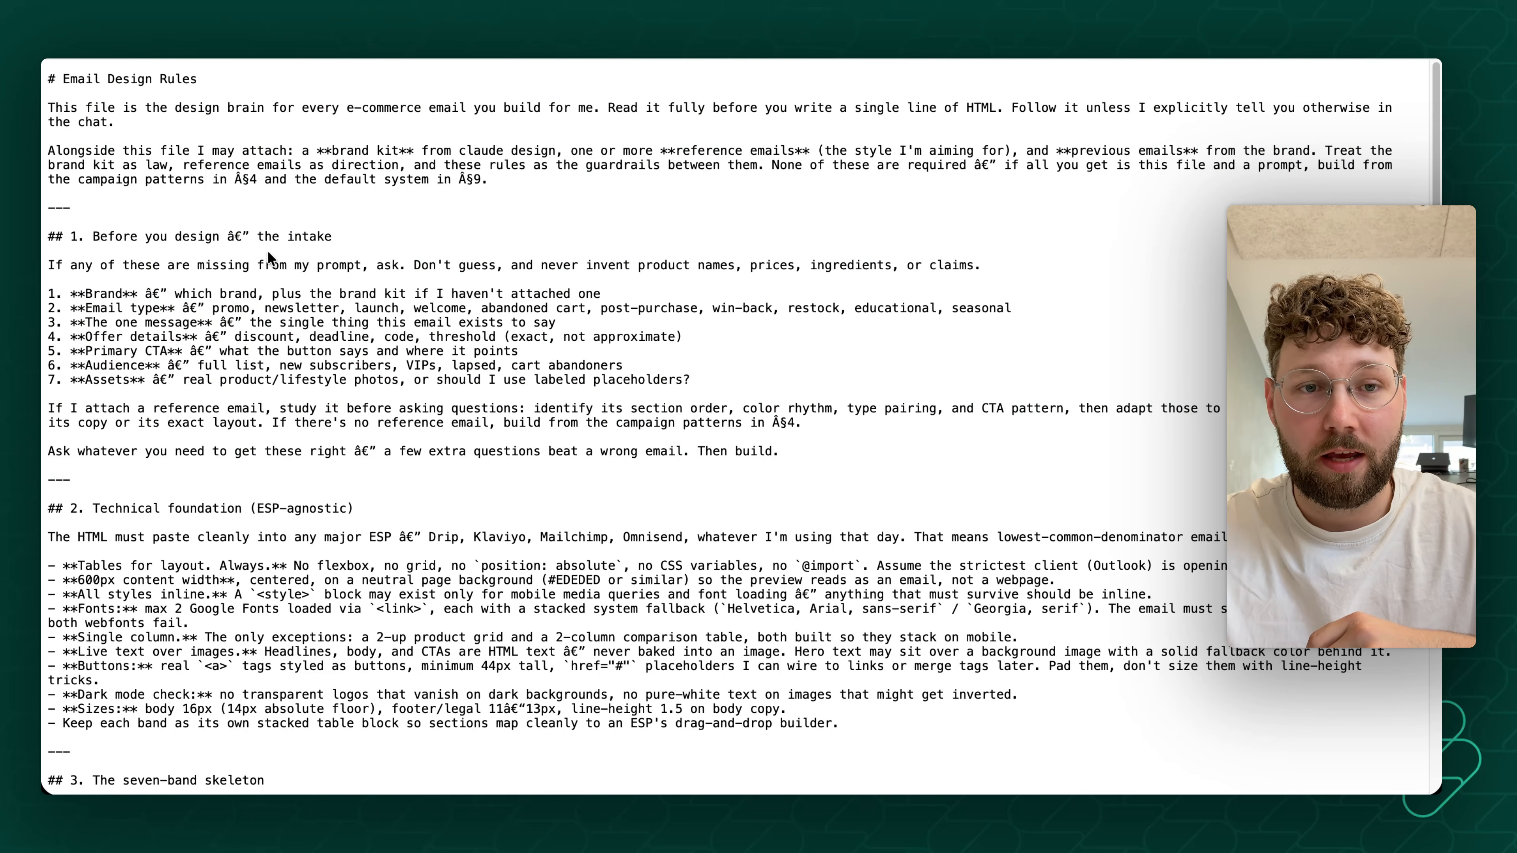
{"action": "left_click_drag", "start_coordinate": [46, 77], "coordinate": [629, 666]}
{"action": "left_click", "coordinate": [605, 484]}
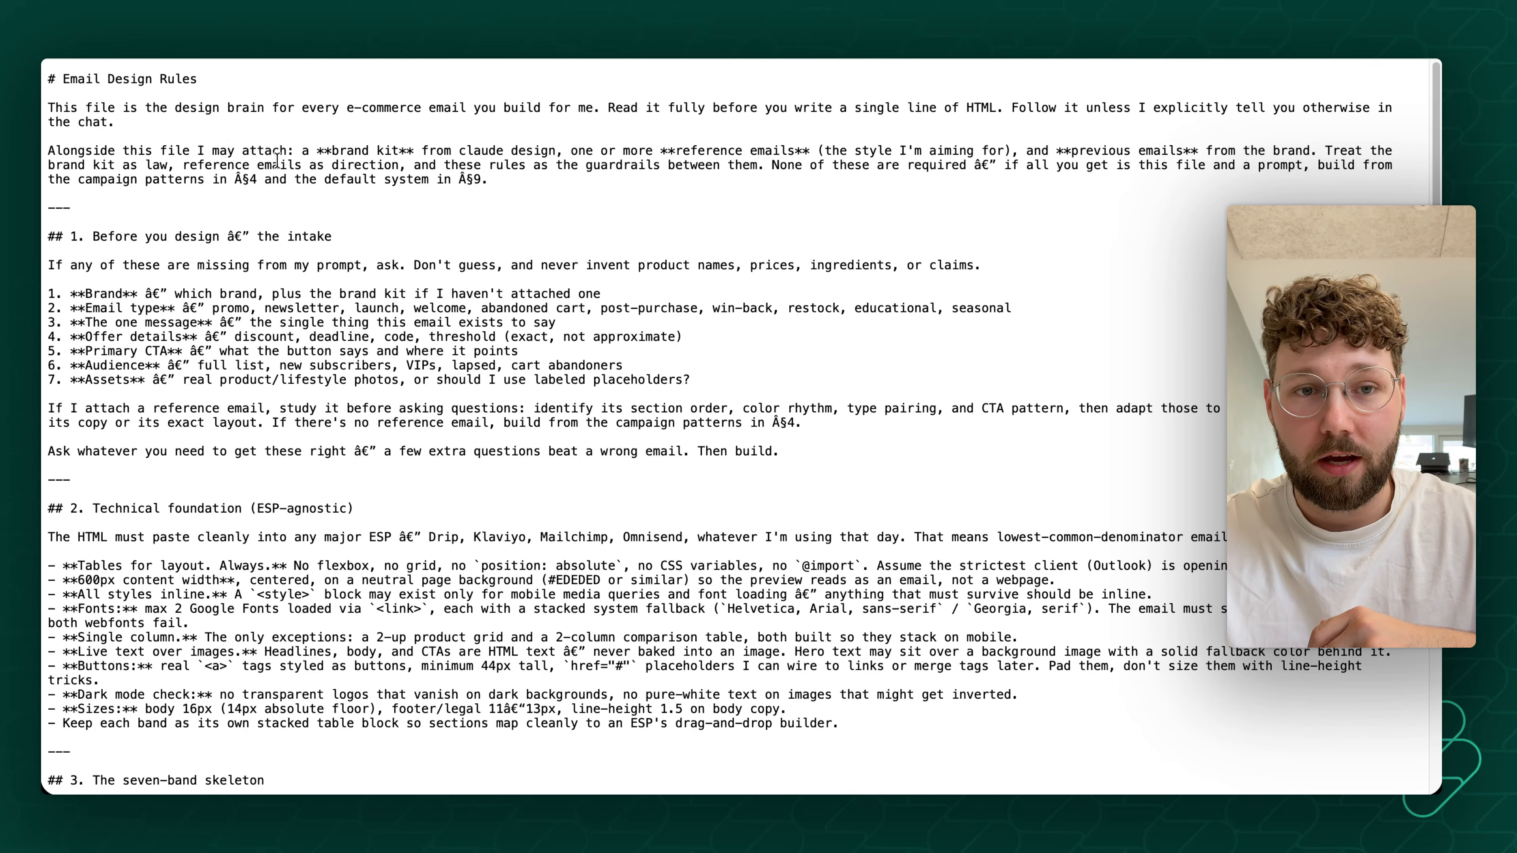
{"action": "left_click_drag", "start_coordinate": [100, 79], "coordinate": [477, 440]}
{"action": "left_click", "coordinate": [490, 431]}
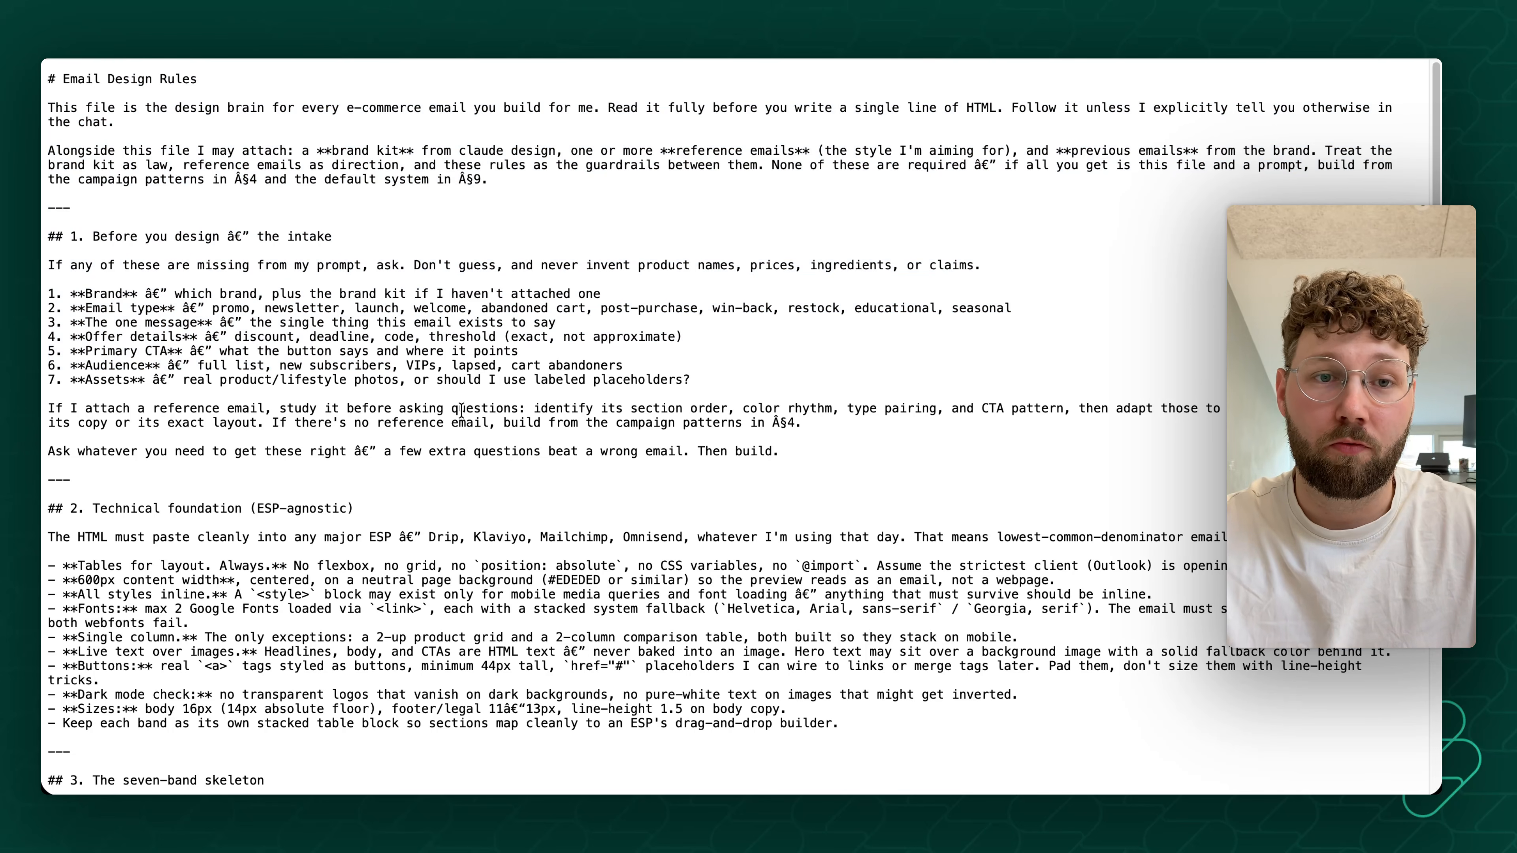
{"action": "scroll", "coordinate": [324, 351], "scroll_direction": "down", "scroll_amount": 20}
{"action": "scroll", "coordinate": [324, 351], "scroll_direction": "down", "scroll_amount": 20}
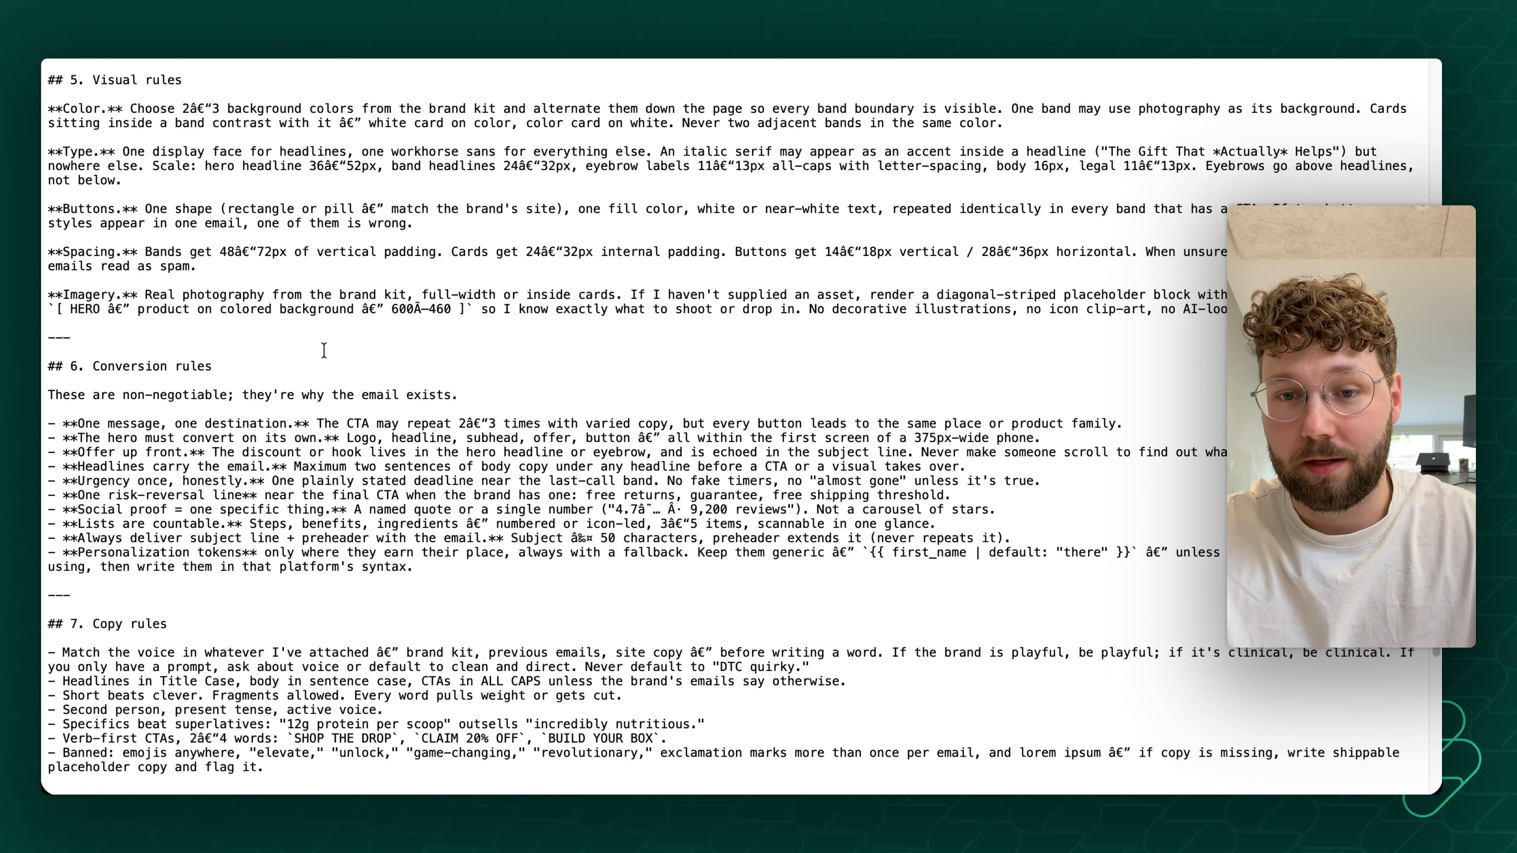
{"action": "scroll", "coordinate": [378, 408], "scroll_direction": "up", "scroll_amount": 20}
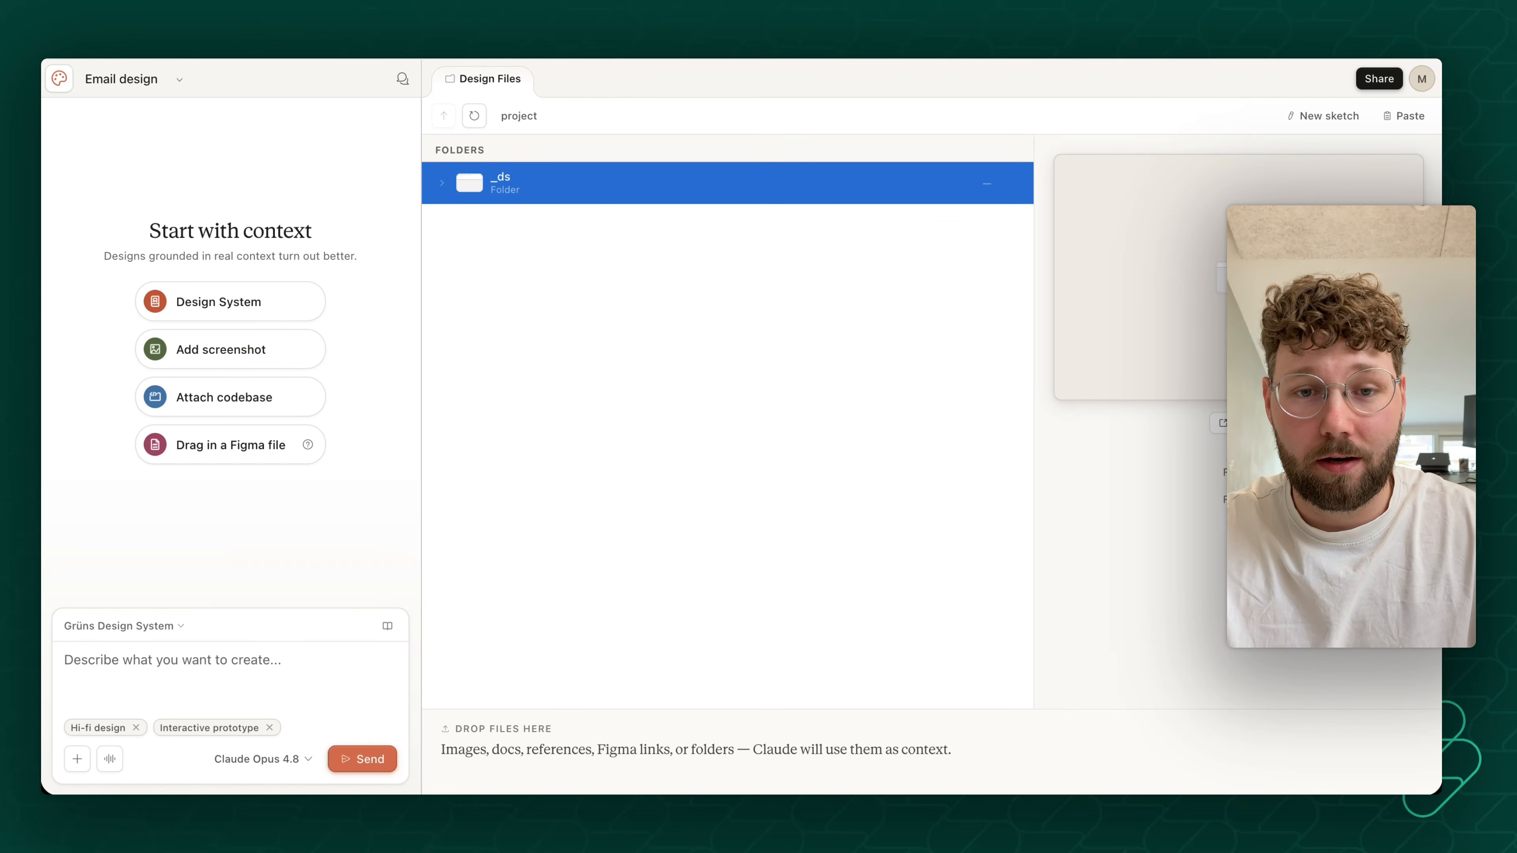
- Attach email-design-rules.md and the images of past Grüns emails to the prompt as context
{"action": "left_click_drag", "start_coordinate": [614, 146], "coordinate": [247, 665]}
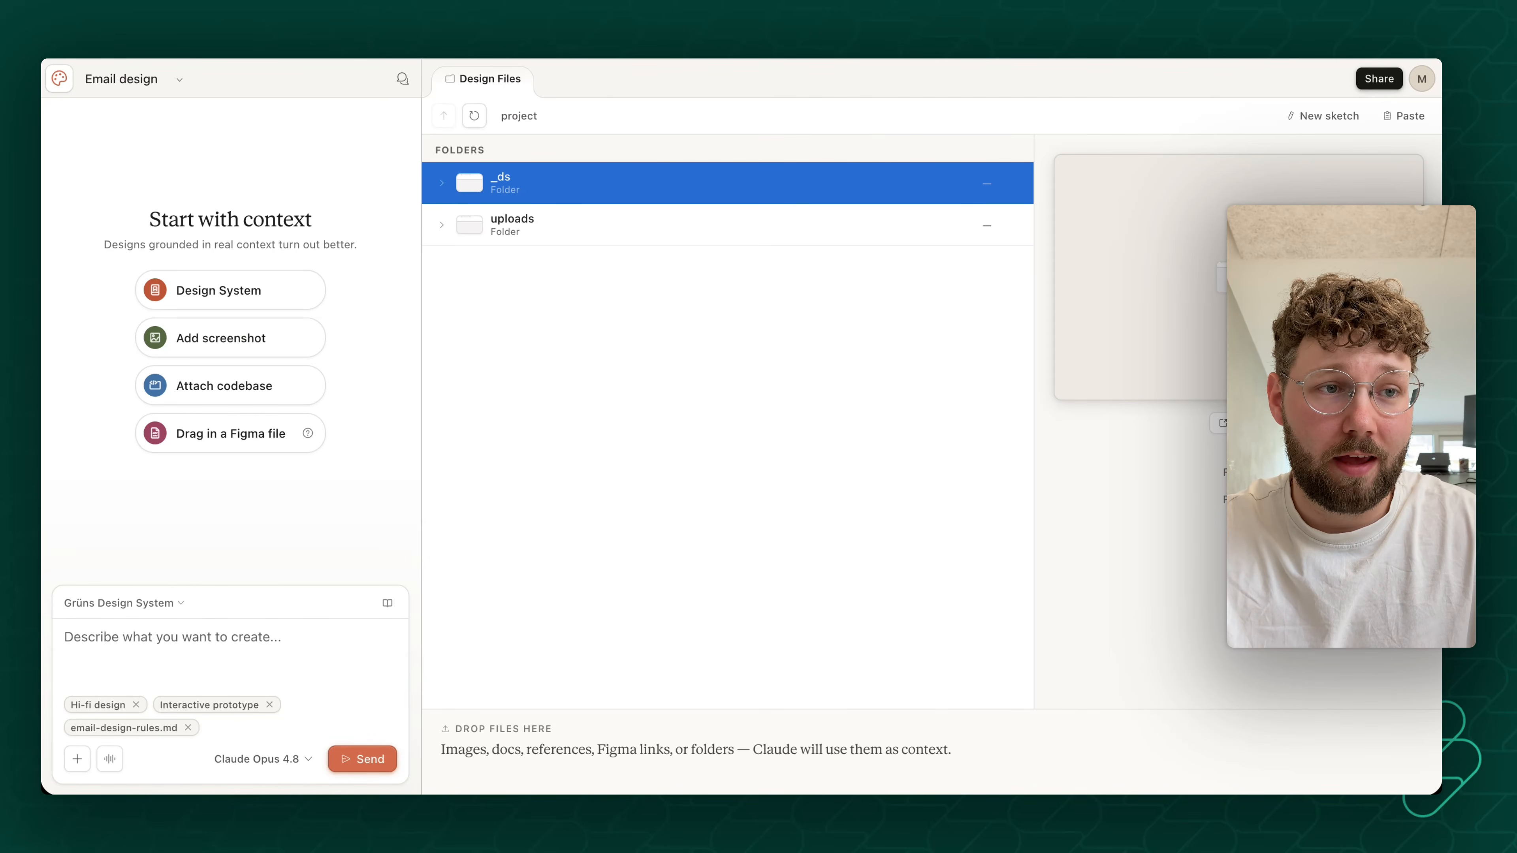
{"action": "left_click_drag", "start_coordinate": [485, 117], "coordinate": [402, 534]}
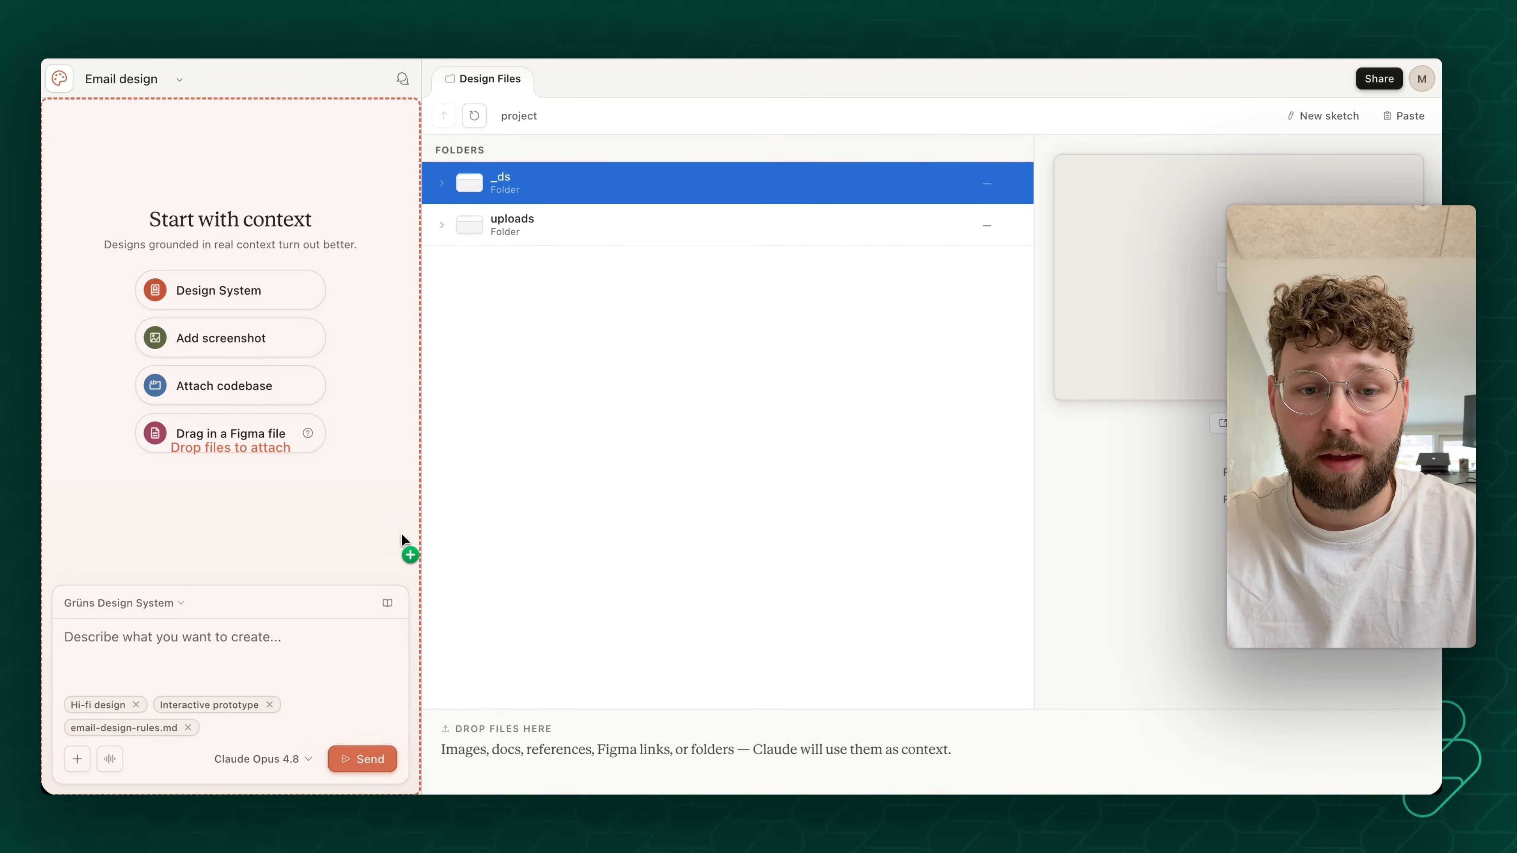
{"action": "left_click_drag", "start_coordinate": [269, 723], "coordinate": [209, 727]}
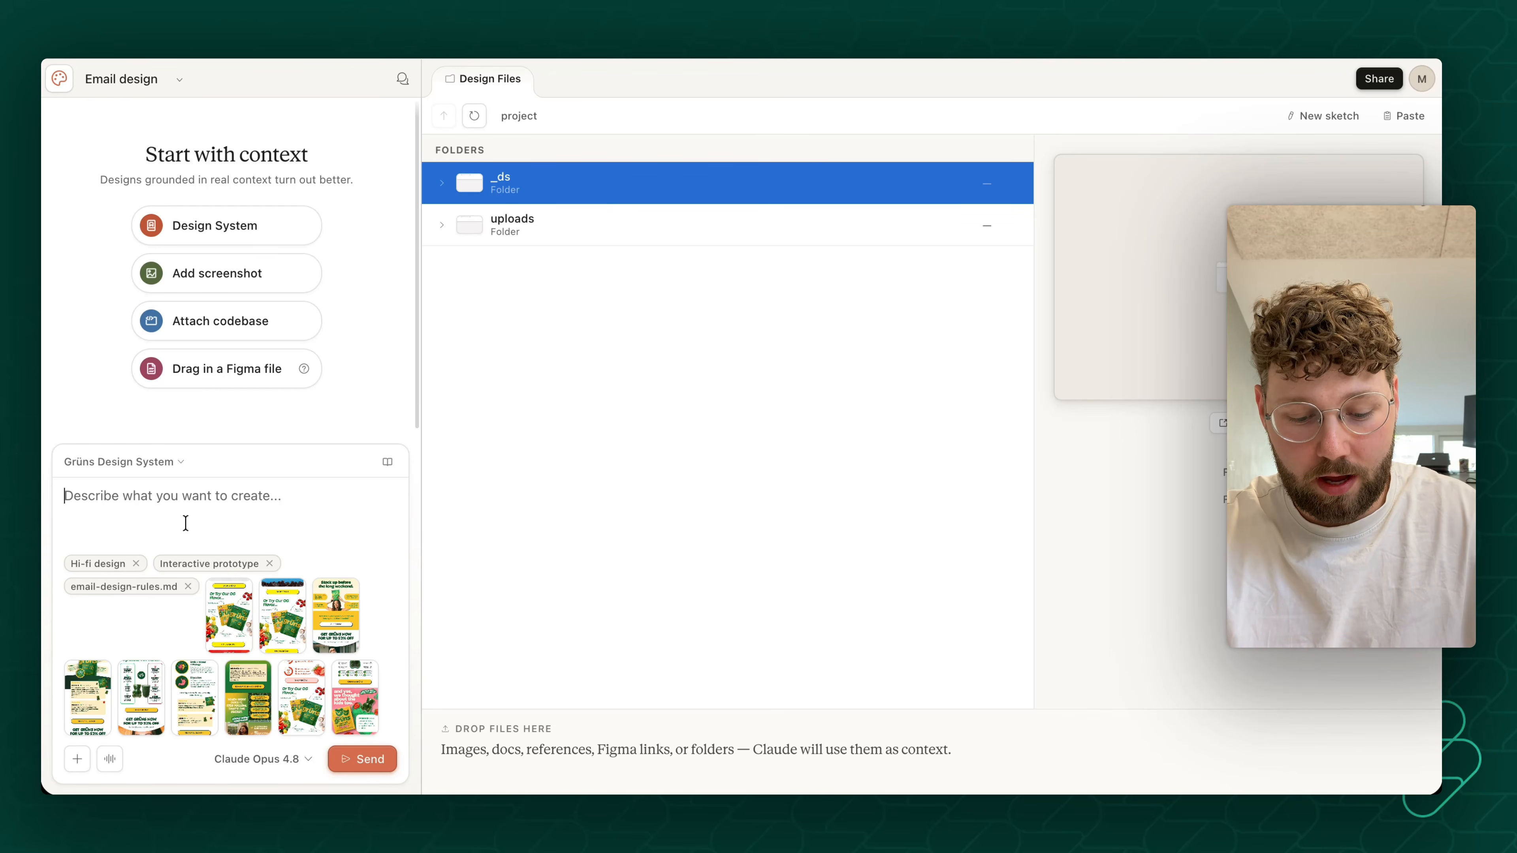
- Paste the prompt for a Grüns Valentine's Day email and check its instructions on the brand design system, email-design-rules.md and past emails
{"action": "key", "text": "super+v"}
{"action": "scroll", "coordinate": [187, 517], "scroll_direction": "up", "scroll_amount": 5}
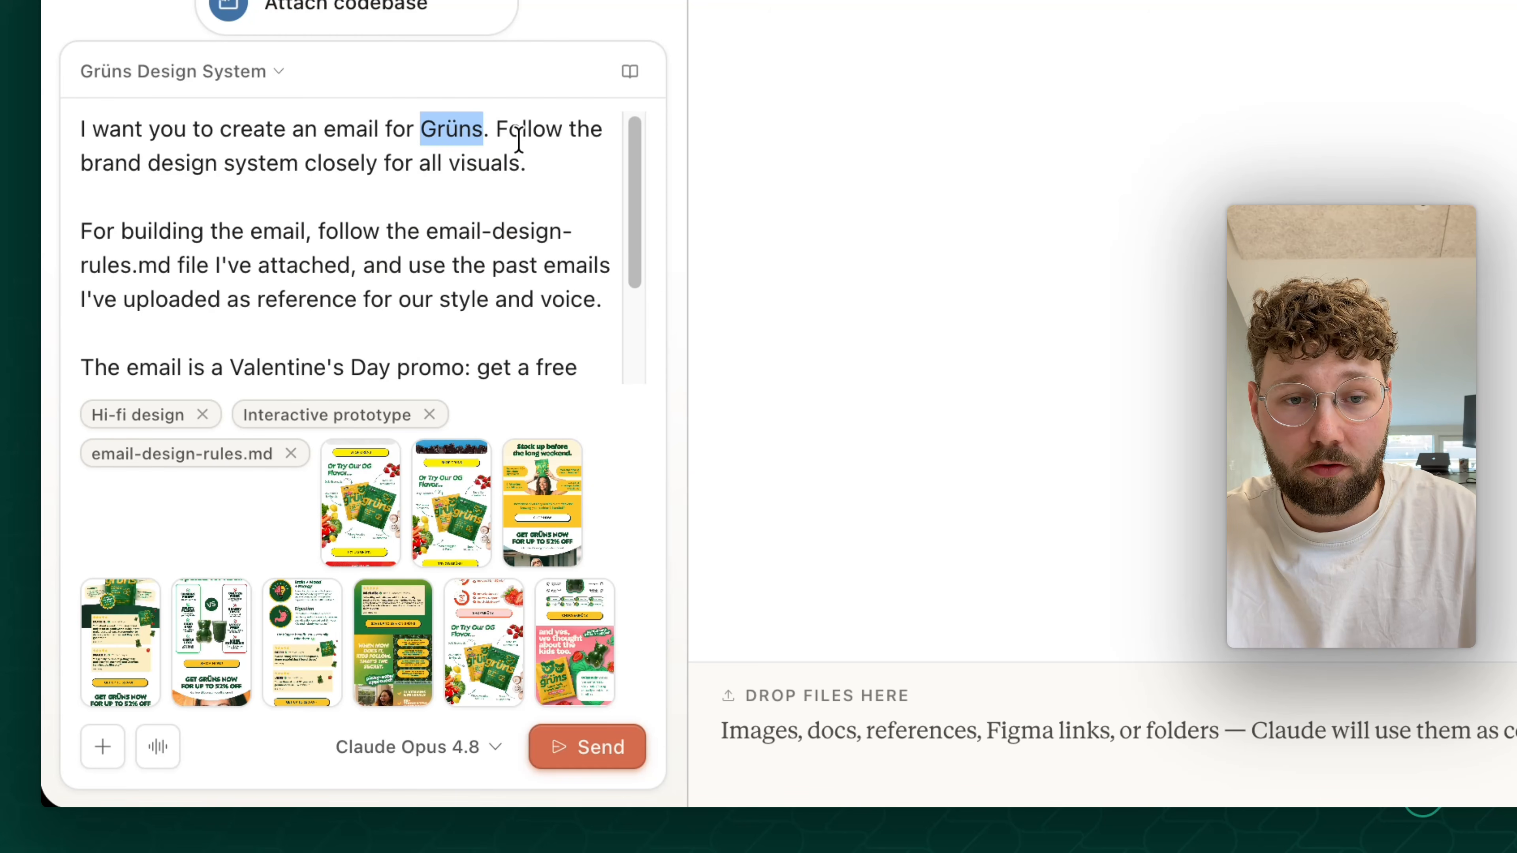
{"action": "left_click_drag", "start_coordinate": [518, 138], "coordinate": [288, 150]}
{"action": "scroll", "coordinate": [167, 230], "scroll_direction": "down", "scroll_amount": 2}
{"action": "left_click_drag", "start_coordinate": [157, 212], "coordinate": [292, 194]}
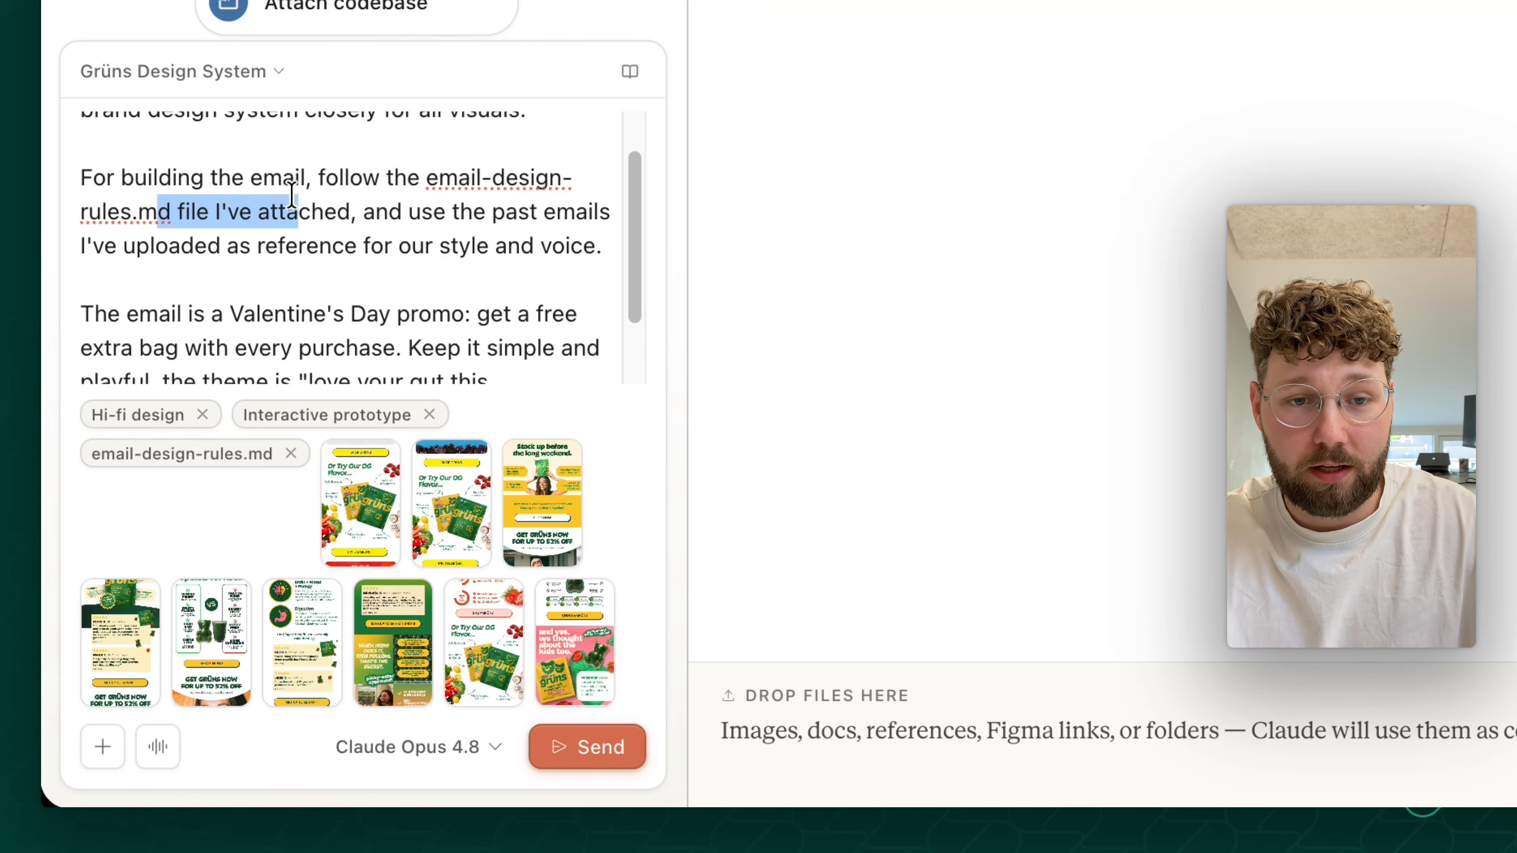
{"action": "left_click", "coordinate": [360, 182]}
{"action": "left_click_drag", "start_coordinate": [425, 180], "coordinate": [228, 206]}
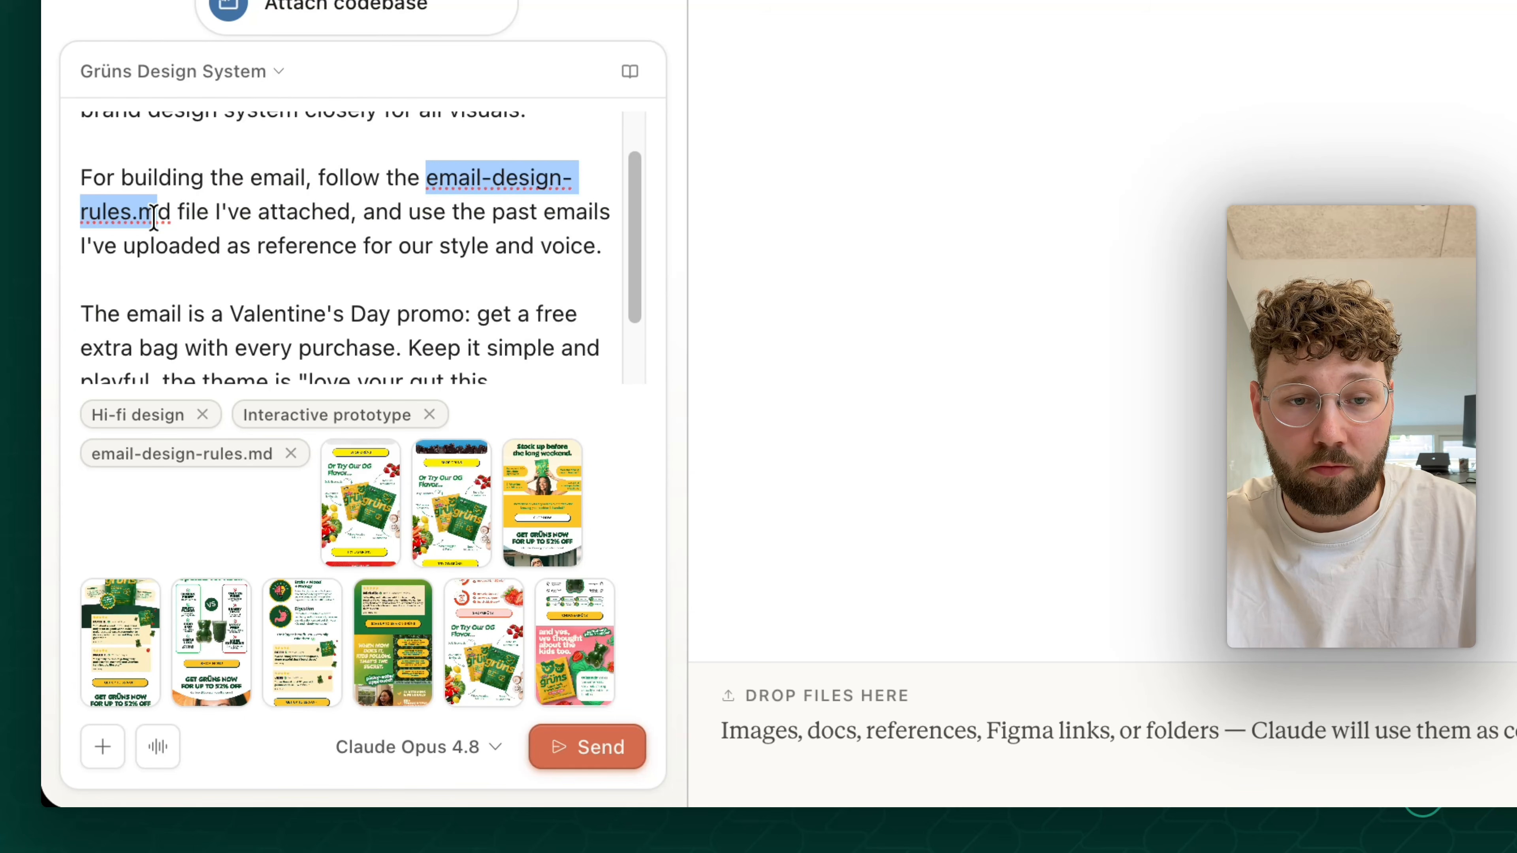
{"action": "left_click", "coordinate": [199, 214]}
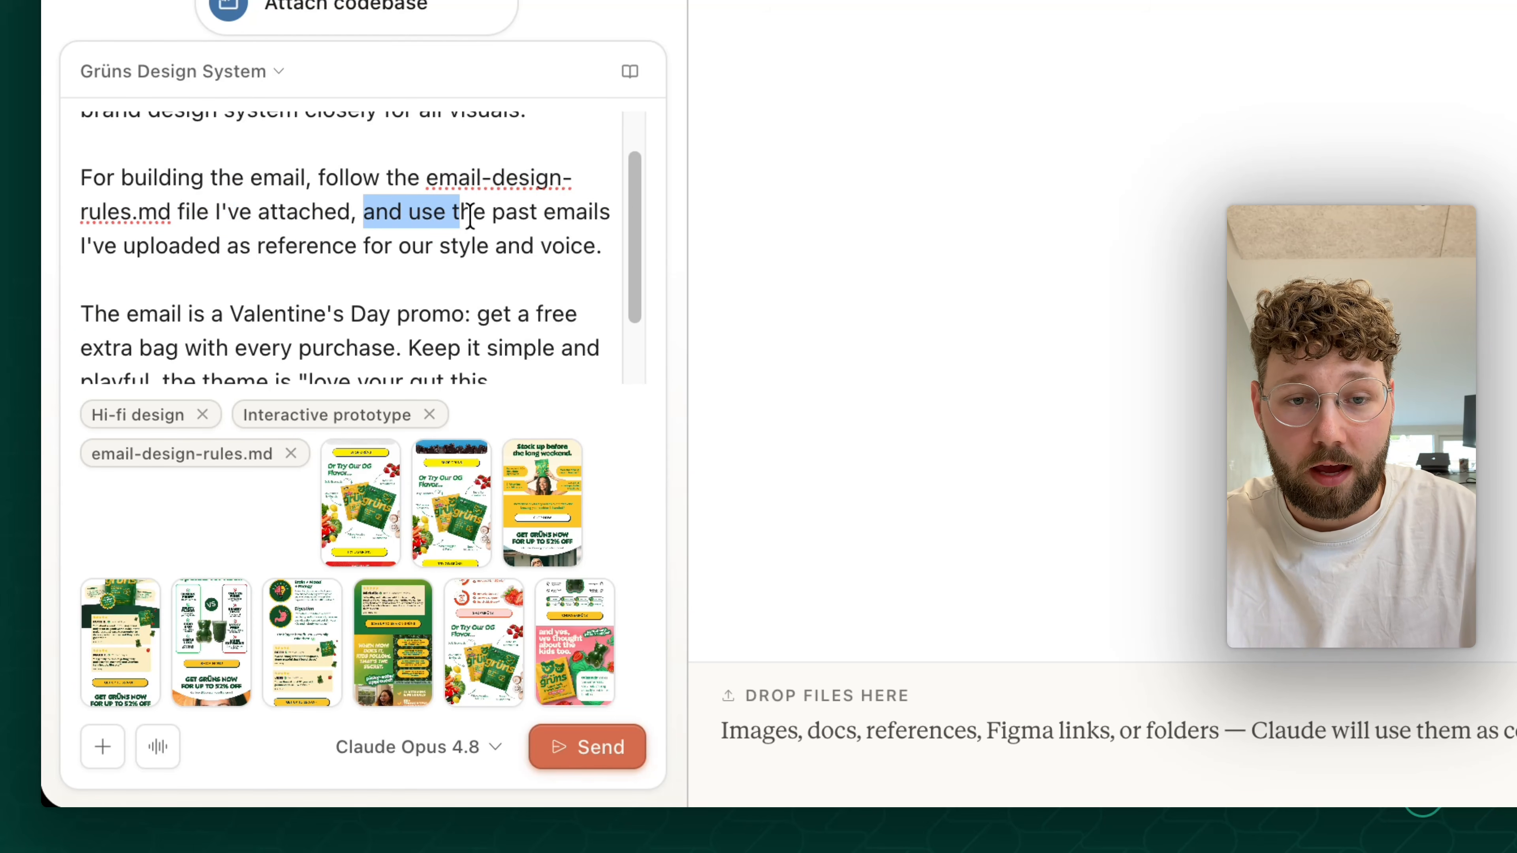
{"action": "left_click_drag", "start_coordinate": [136, 246], "coordinate": [302, 250]}
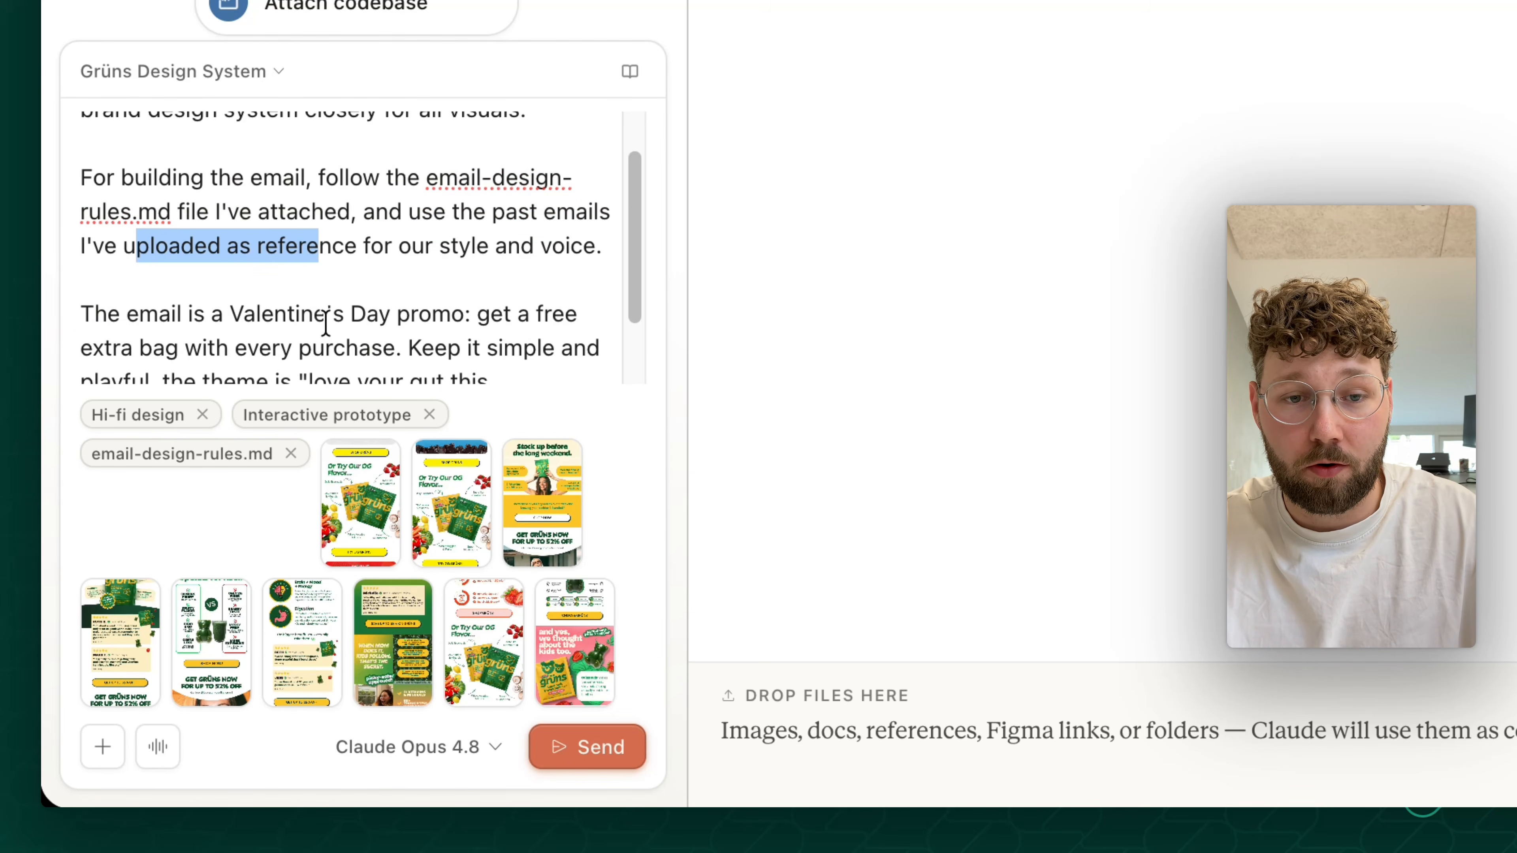
{"action": "double_click", "coordinate": [377, 246]}
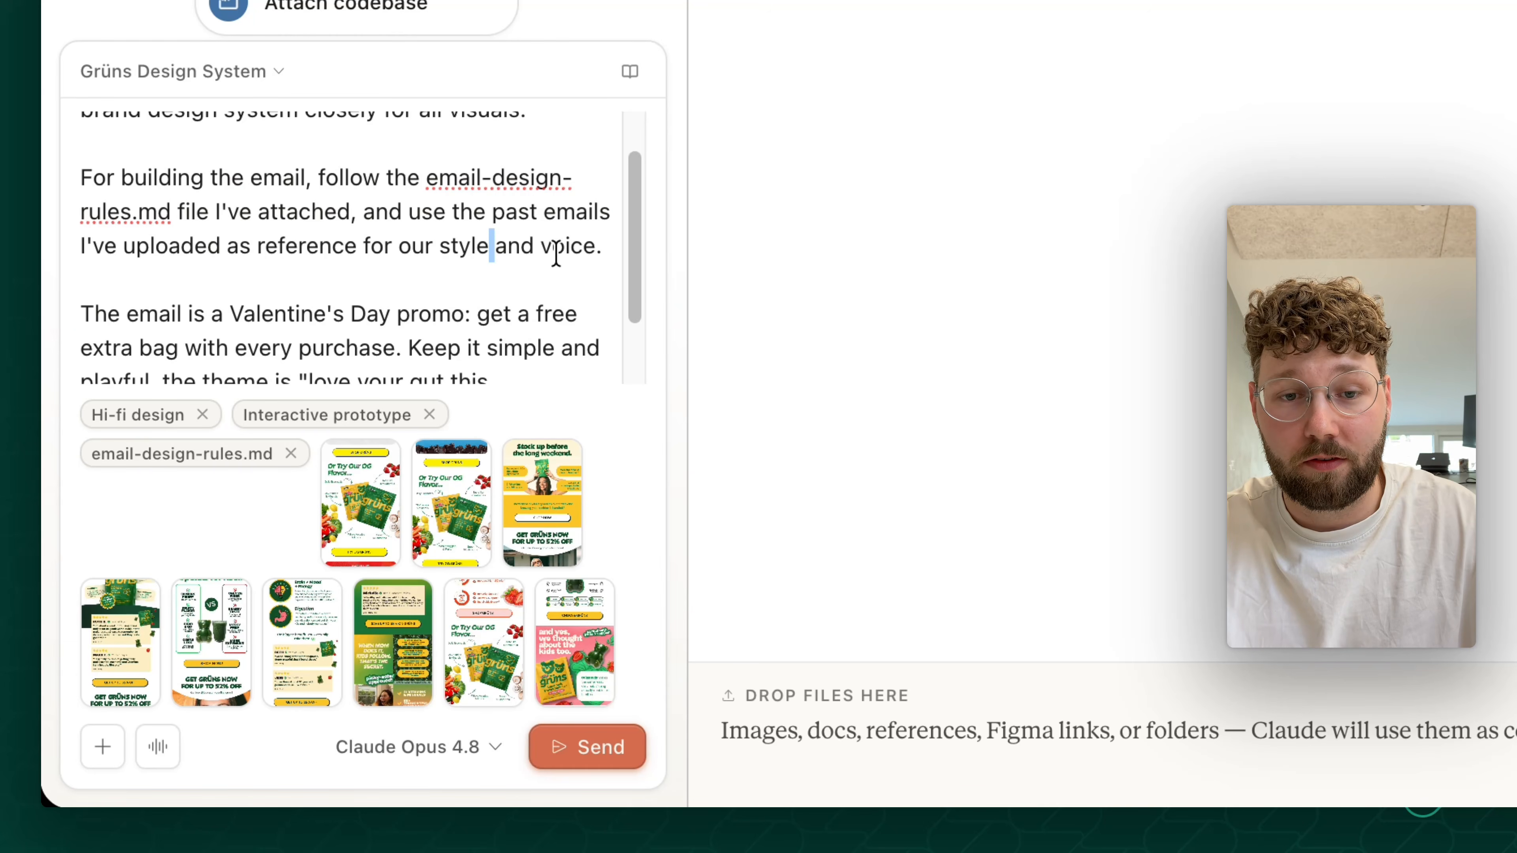
{"action": "scroll", "coordinate": [357, 349], "scroll_direction": "down", "scroll_amount": 3}
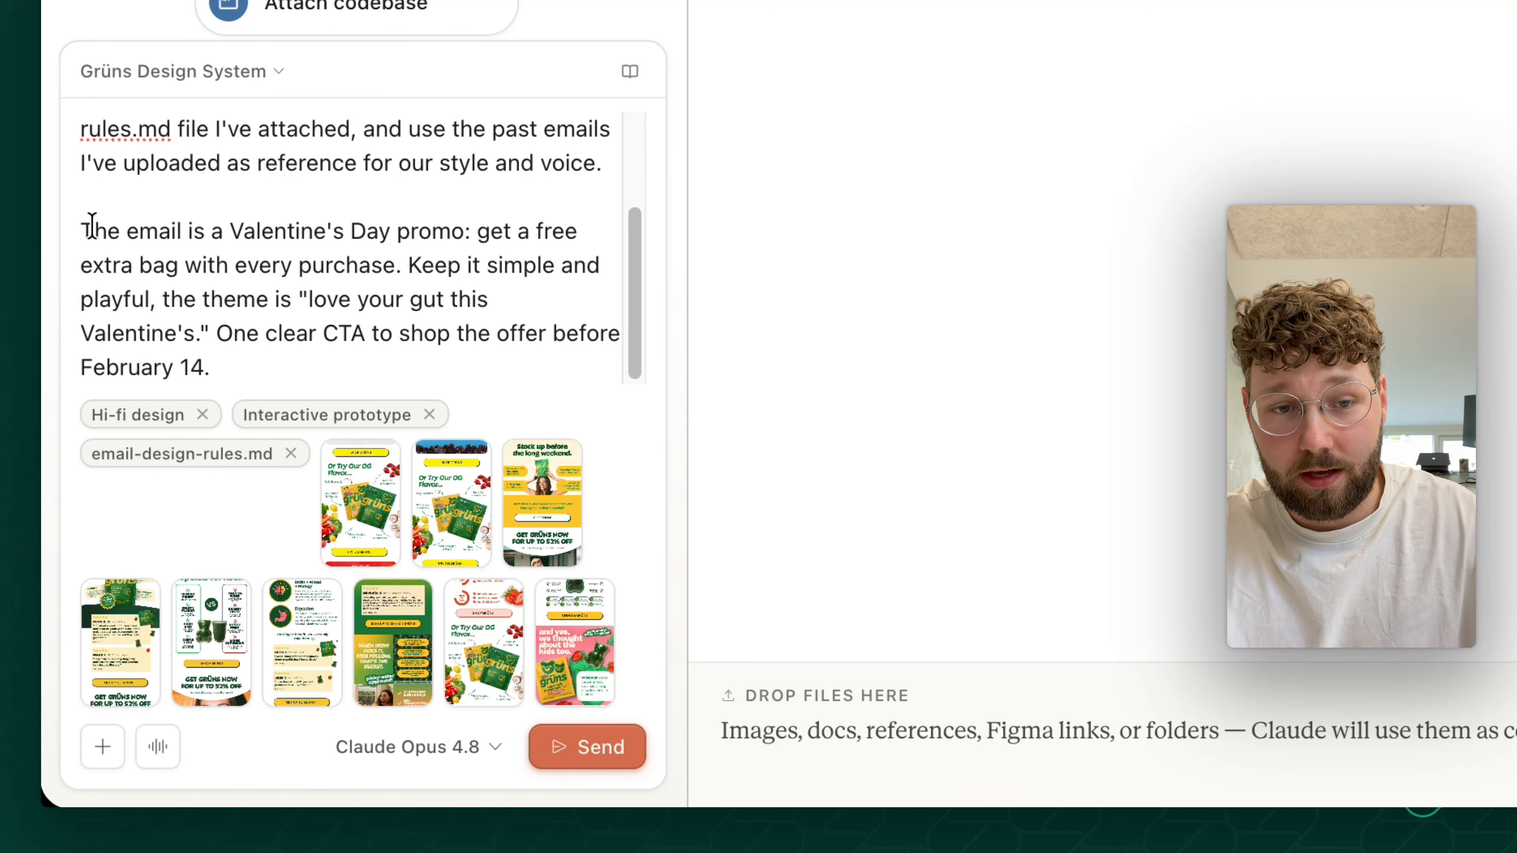
- Check the prompt's free extra bag offer, "love your gut this Valentine's" theme and single CTA before February 14, and submit it to Claude
{"action": "left_click_drag", "start_coordinate": [92, 226], "coordinate": [314, 367]}
{"action": "double_click", "coordinate": [293, 229]}
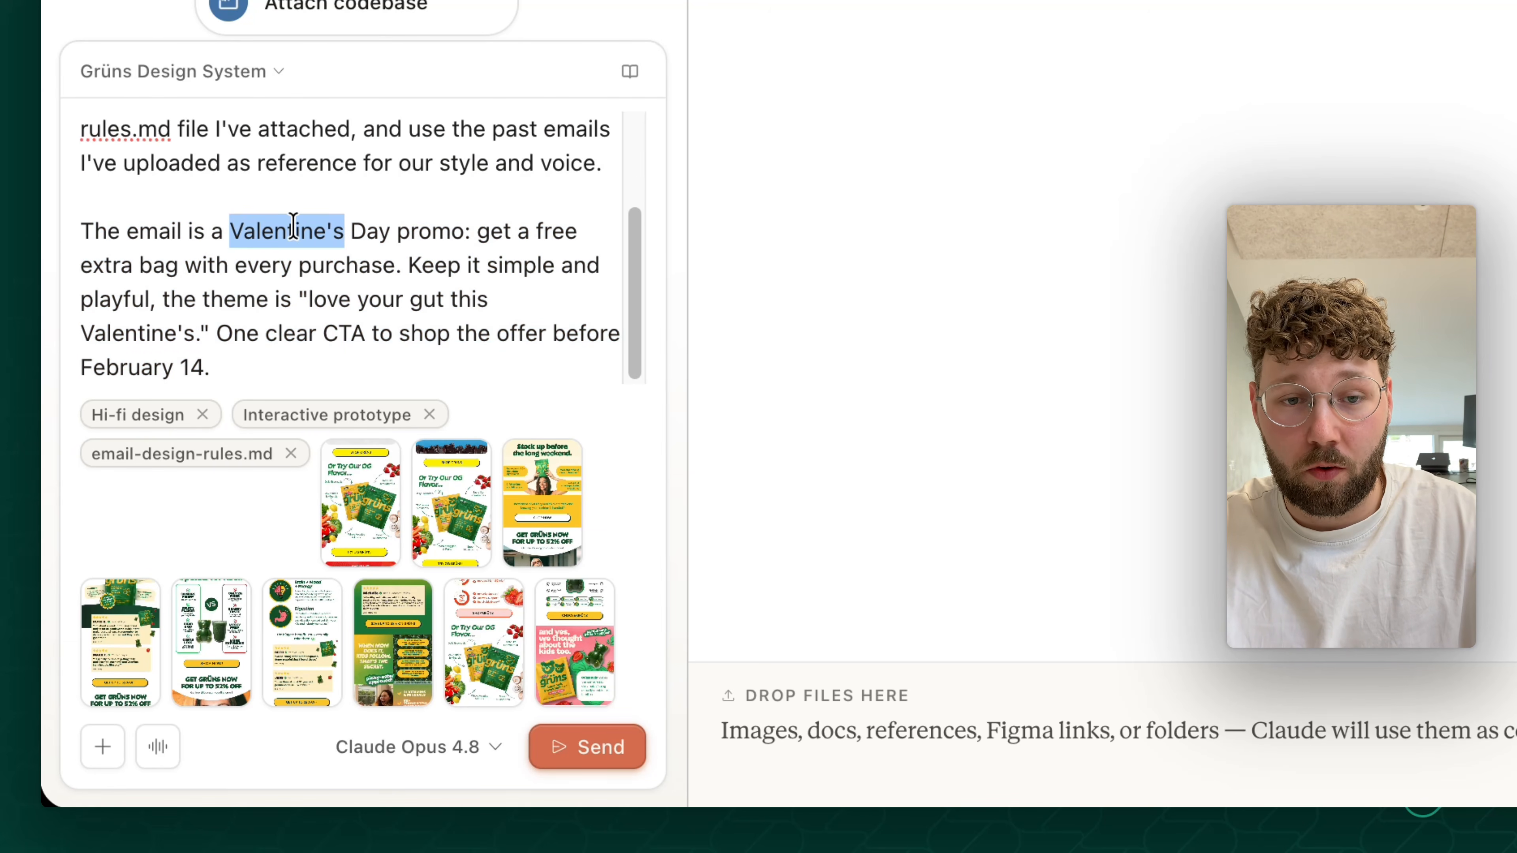
{"action": "left_click", "coordinate": [433, 233], "text": "shift"}
{"action": "left_click", "coordinate": [366, 302]}
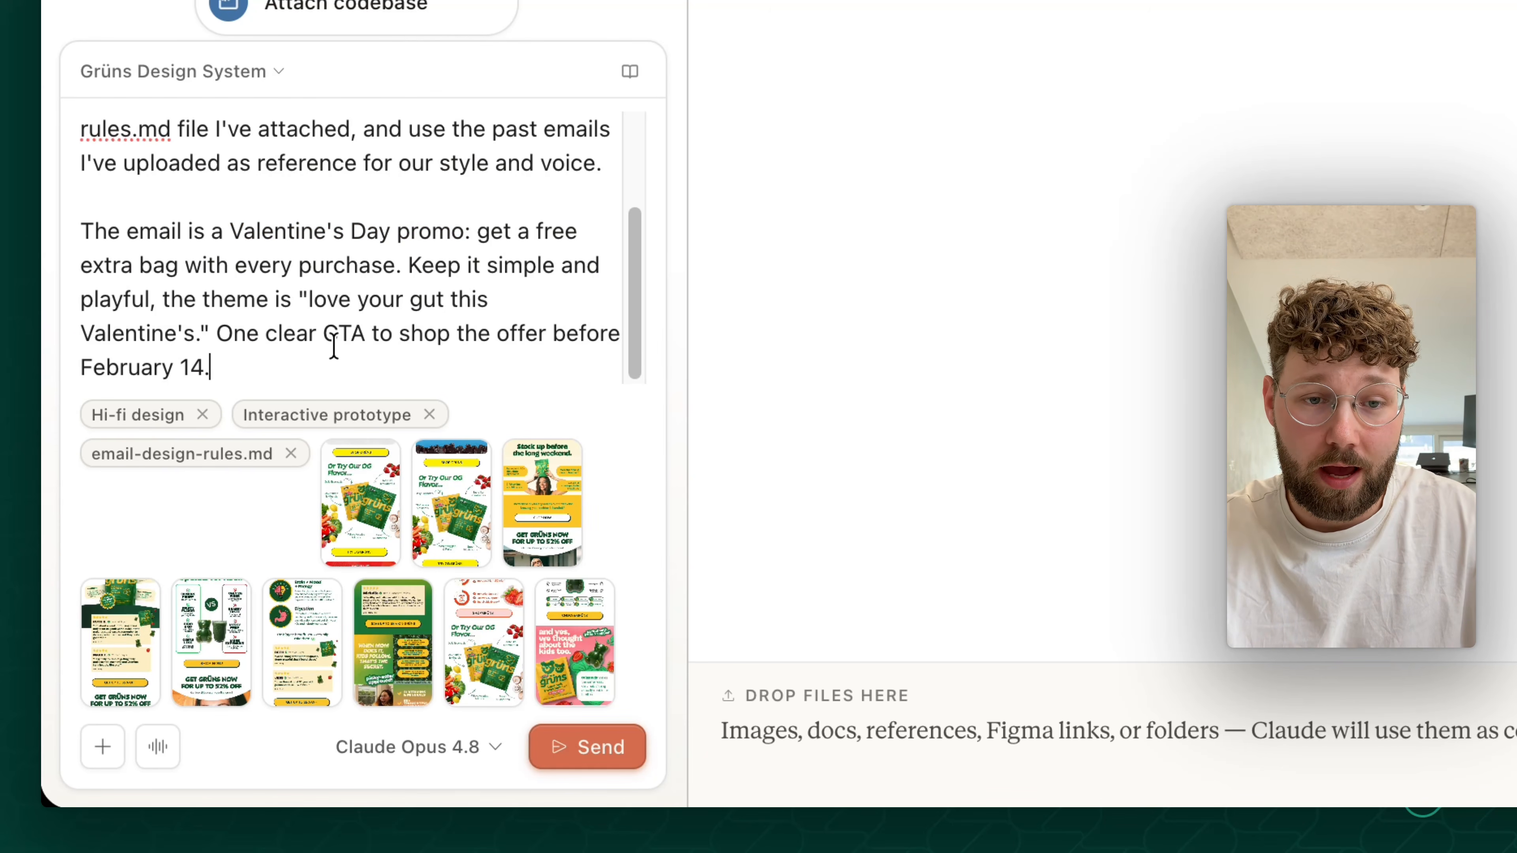
{"action": "left_click_drag", "start_coordinate": [418, 231], "coordinate": [478, 325]}
{"action": "left_click", "coordinate": [373, 377]}
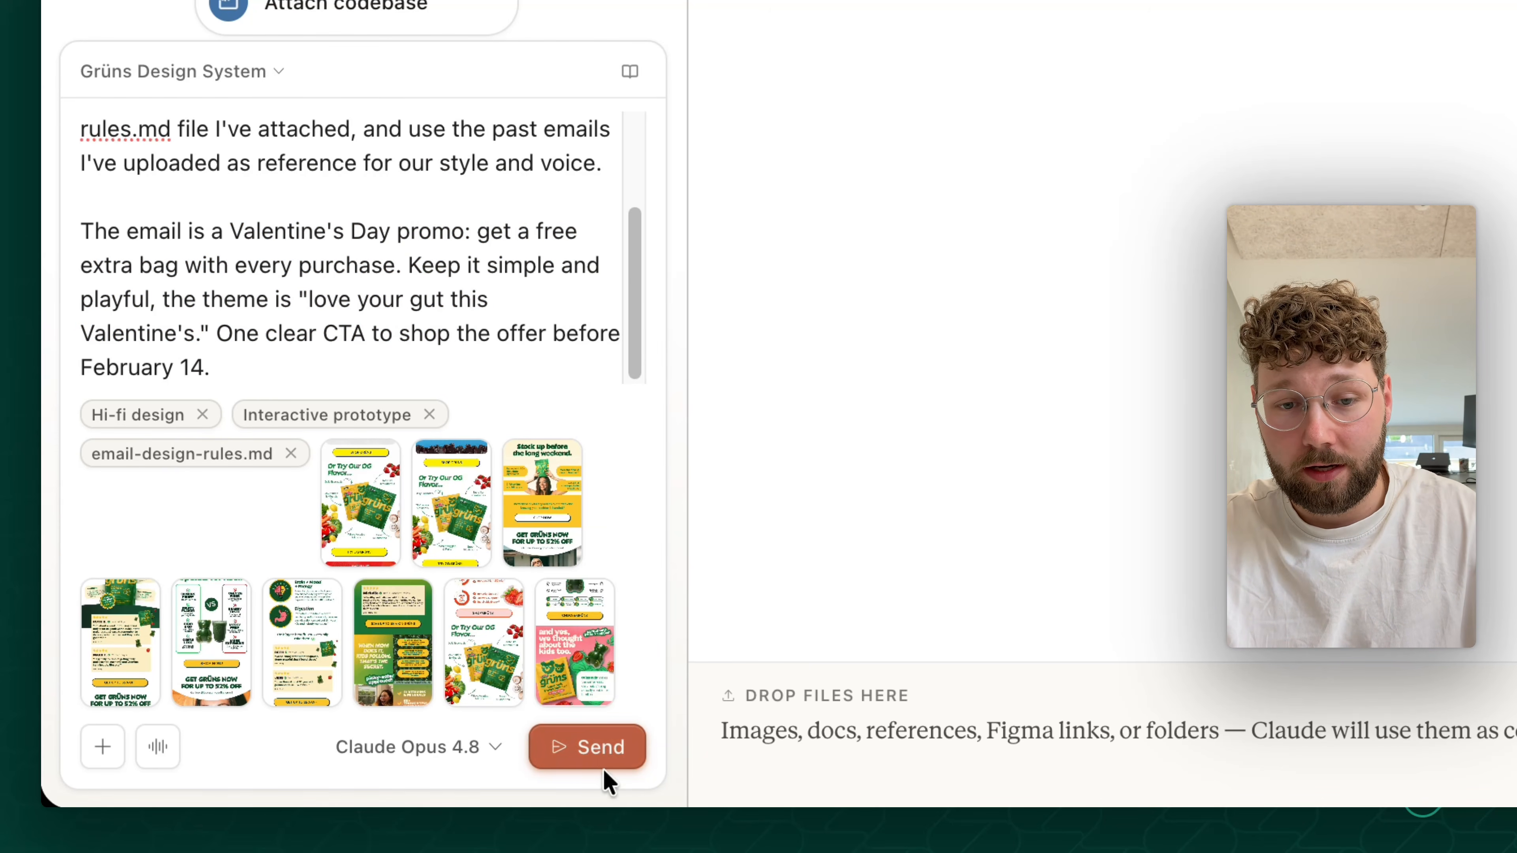
{"action": "left_click", "coordinate": [599, 758]}
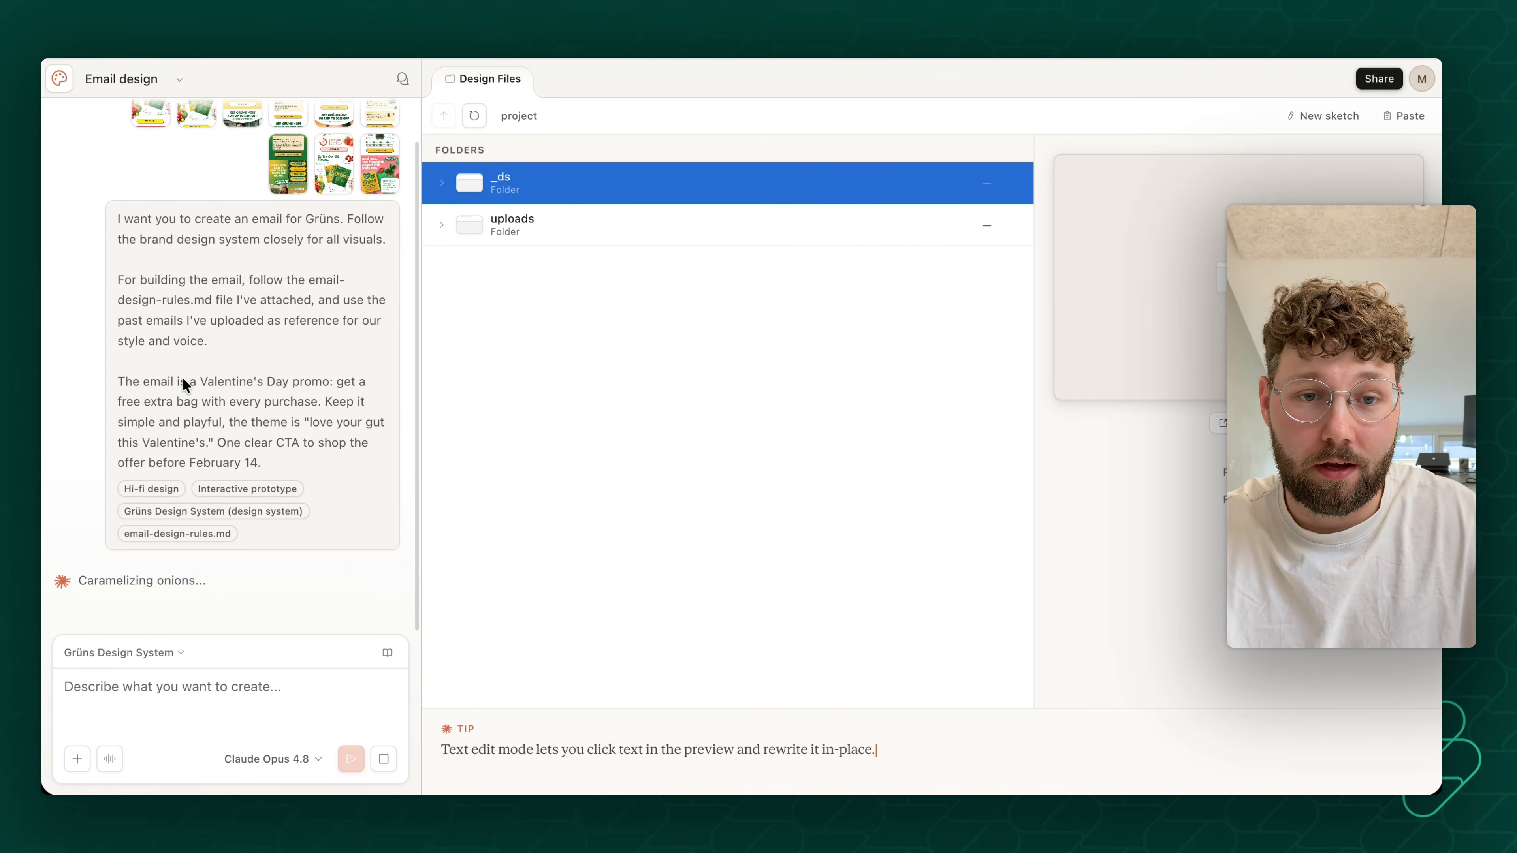
{"action": "scroll", "coordinate": [234, 305], "scroll_direction": "up", "scroll_amount": 2}
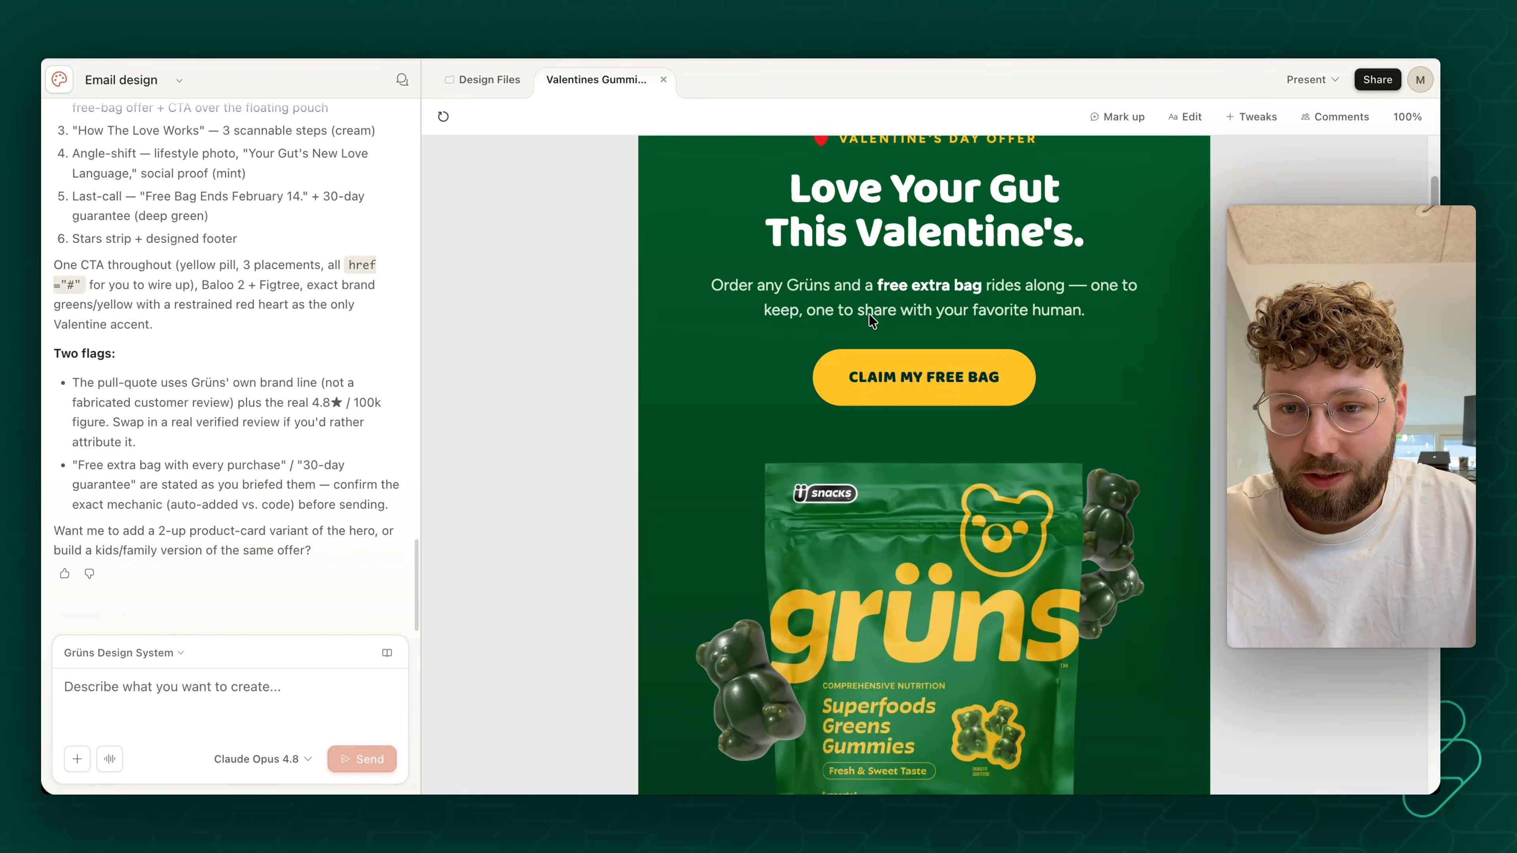
{"action": "scroll", "coordinate": [869, 315], "scroll_direction": "down", "scroll_amount": 7}
{"action": "scroll", "coordinate": [873, 319], "scroll_direction": "down", "scroll_amount": 1}
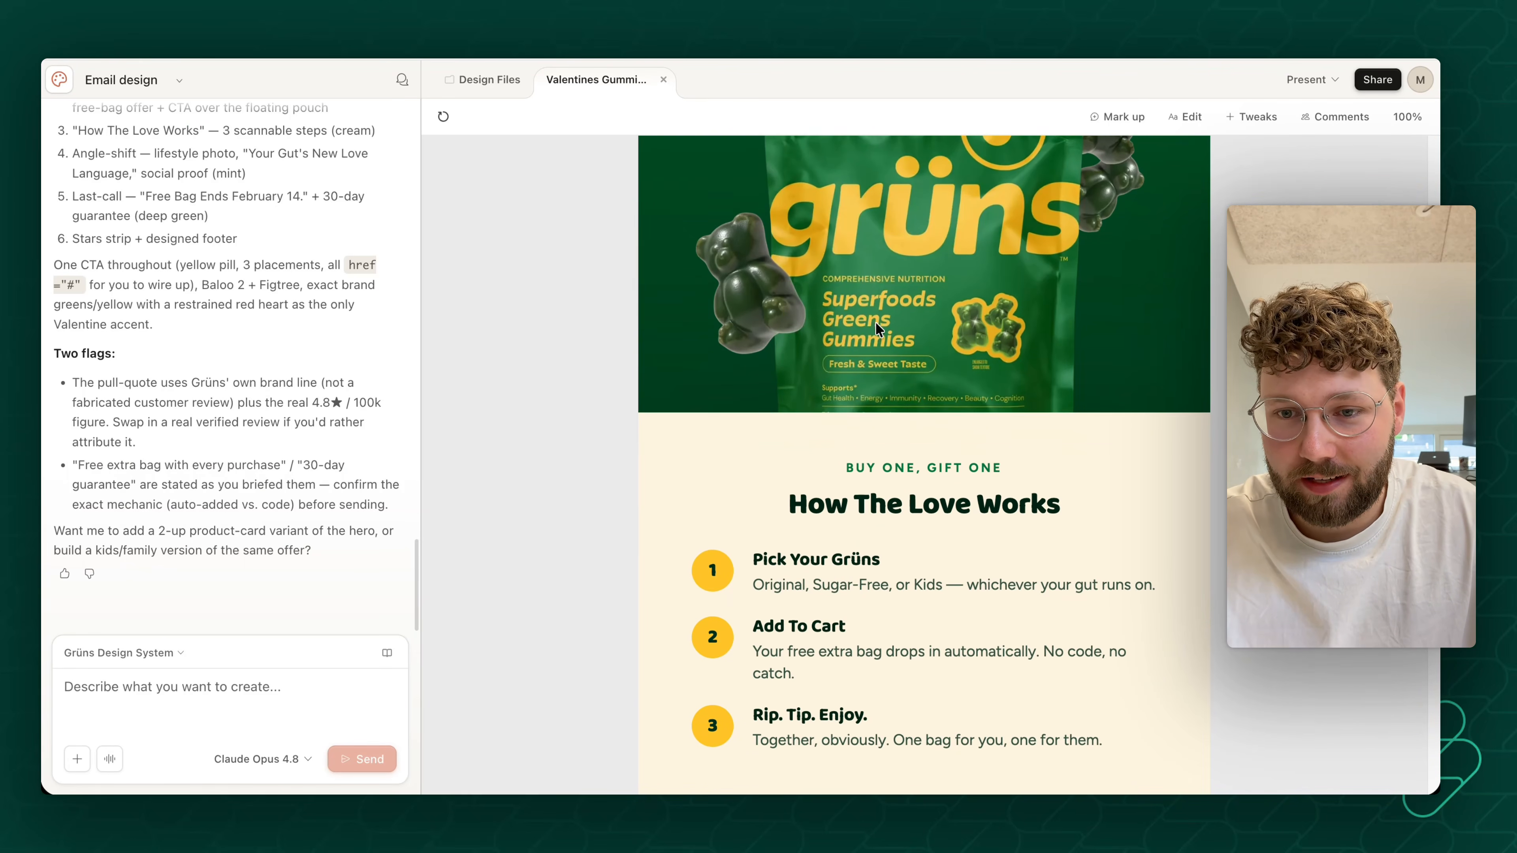
{"action": "scroll", "coordinate": [889, 343], "scroll_direction": "up", "scroll_amount": 8}
{"action": "scroll", "coordinate": [897, 352], "scroll_direction": "down", "scroll_amount": 17}
{"action": "scroll", "coordinate": [898, 358], "scroll_direction": "down", "scroll_amount": 20}
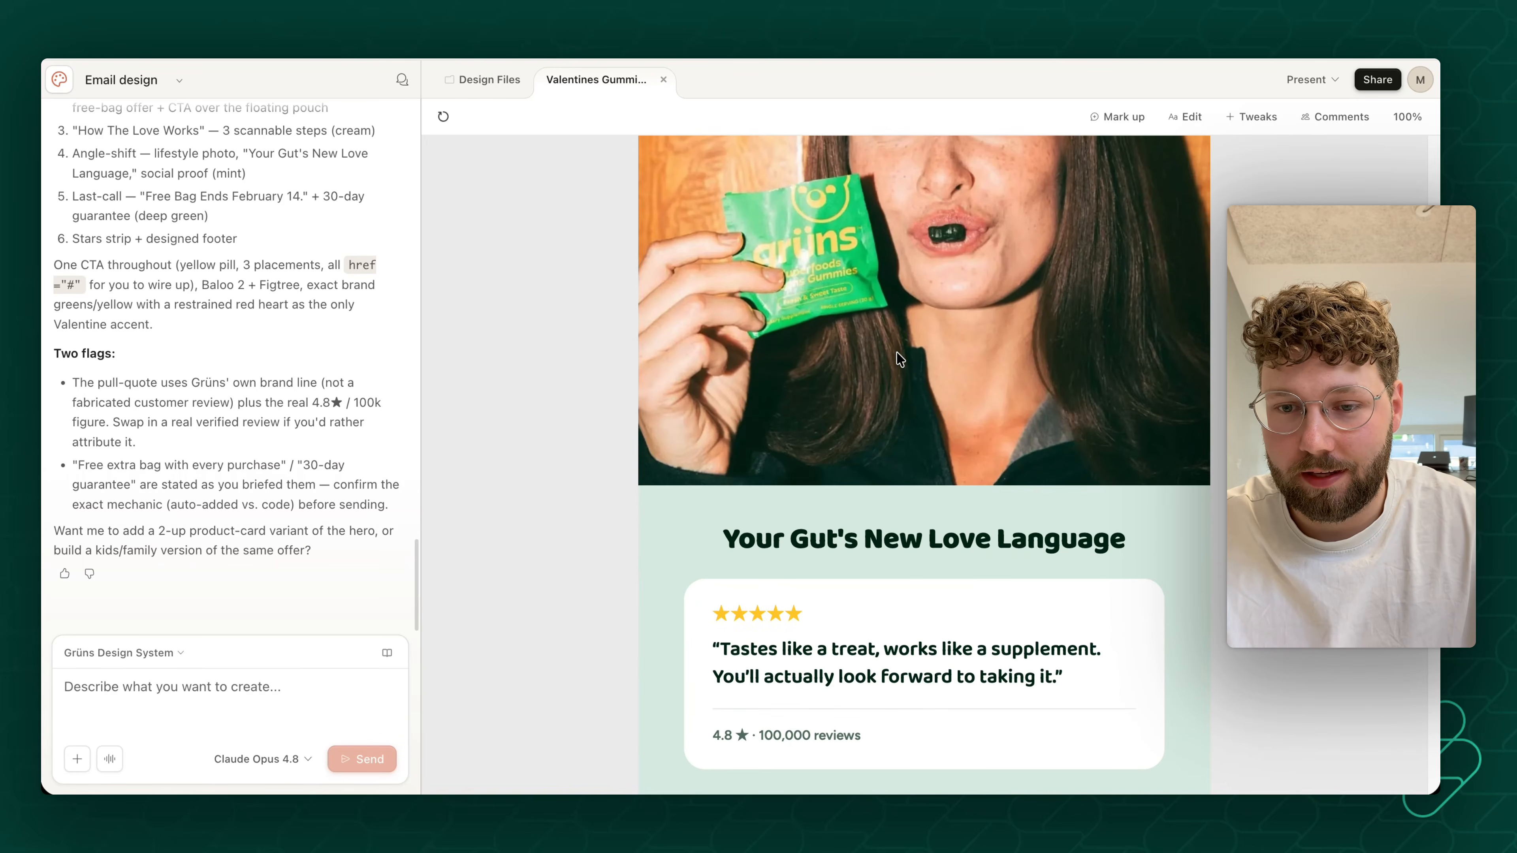
{"action": "scroll", "coordinate": [900, 359], "scroll_direction": "up", "scroll_amount": 20}
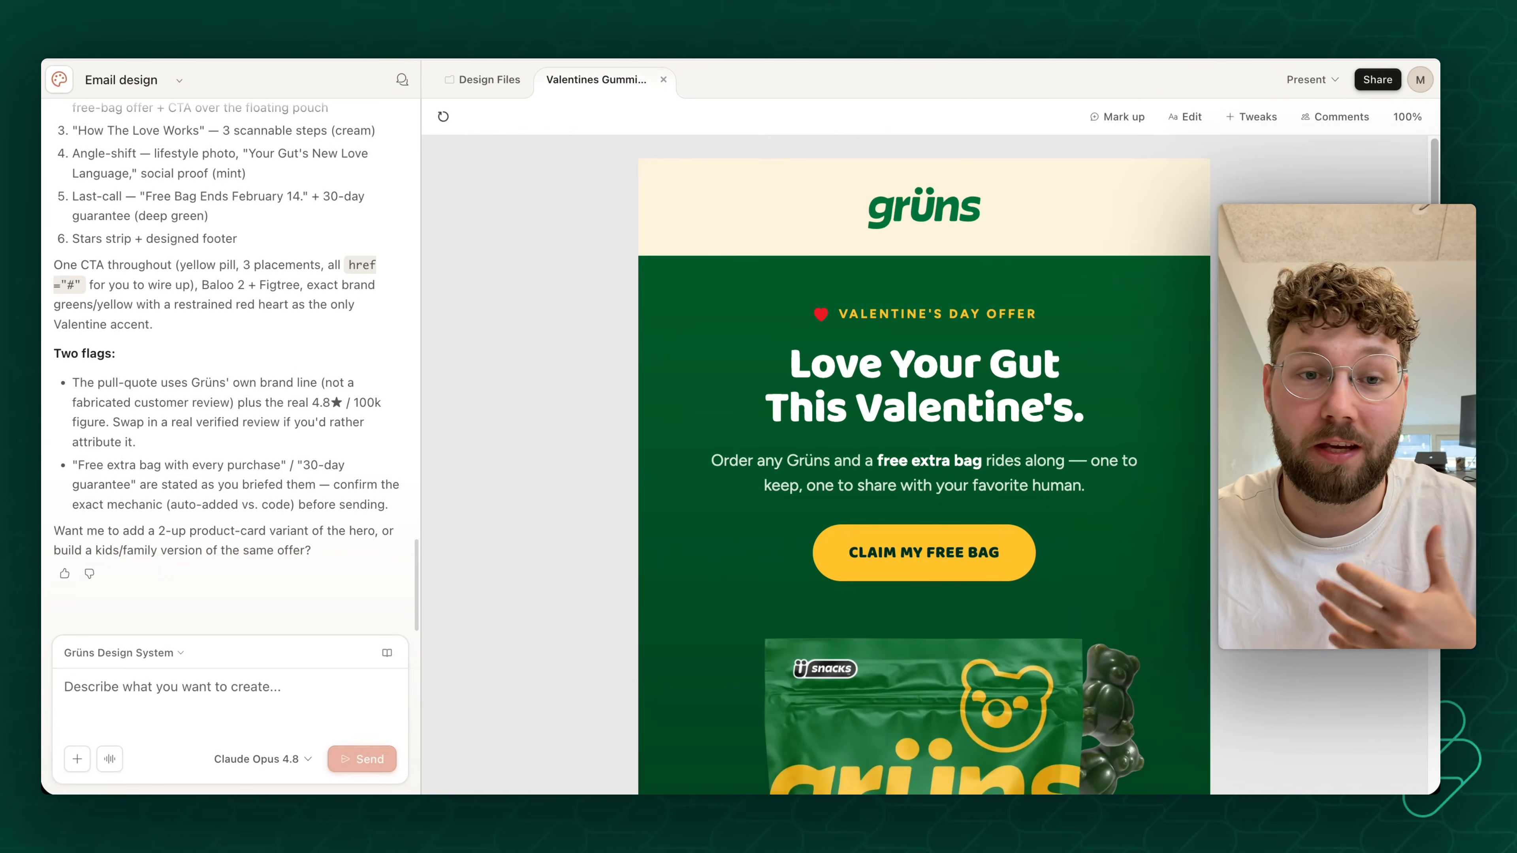
{"action": "scroll", "coordinate": [1032, 359], "scroll_direction": "down", "scroll_amount": 20}
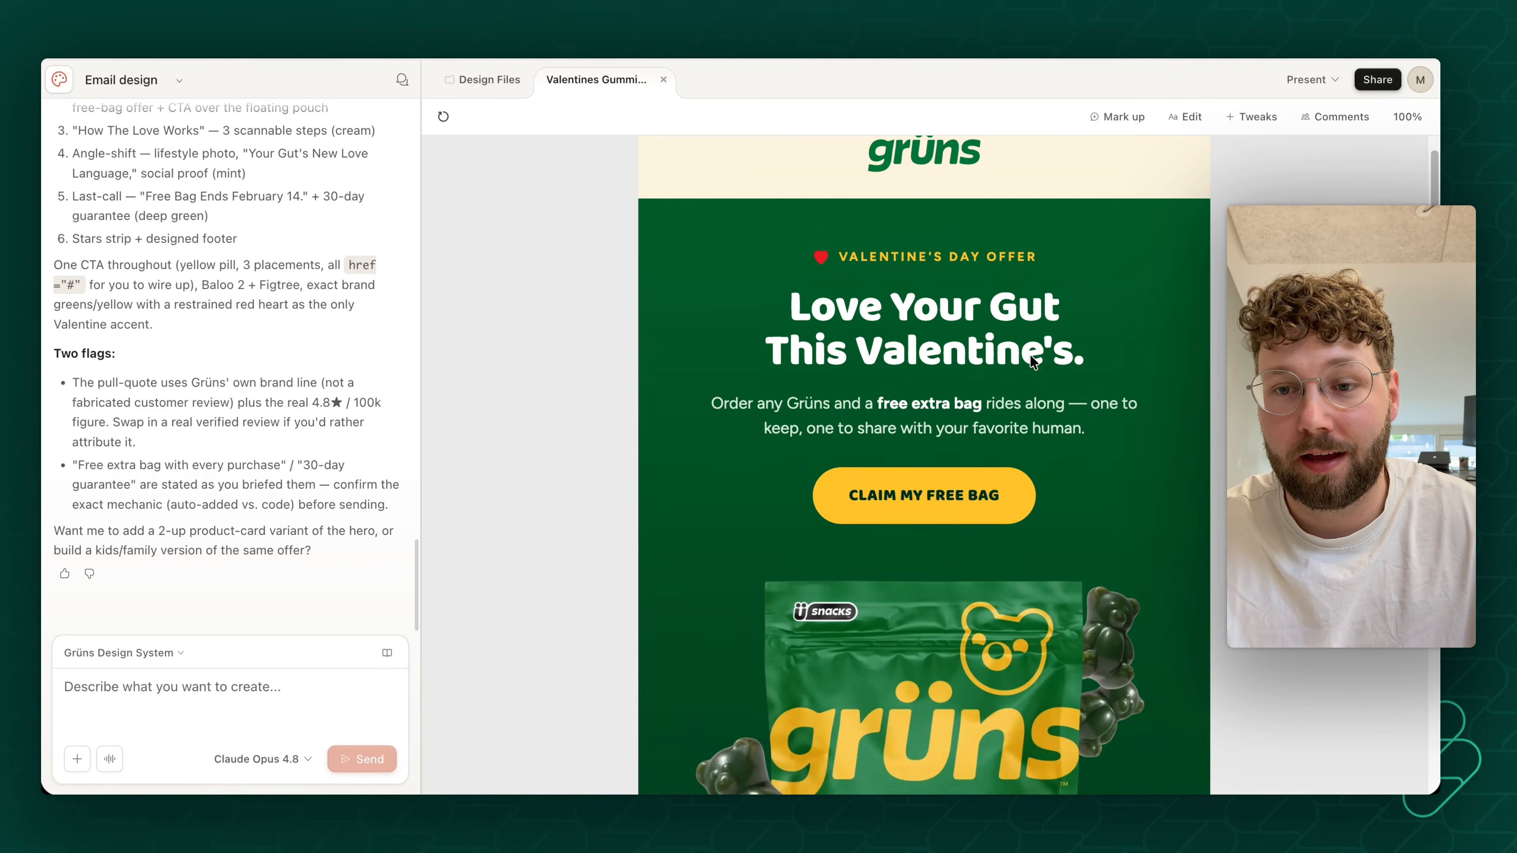
{"action": "scroll", "coordinate": [1034, 361], "scroll_direction": "up", "scroll_amount": 20}
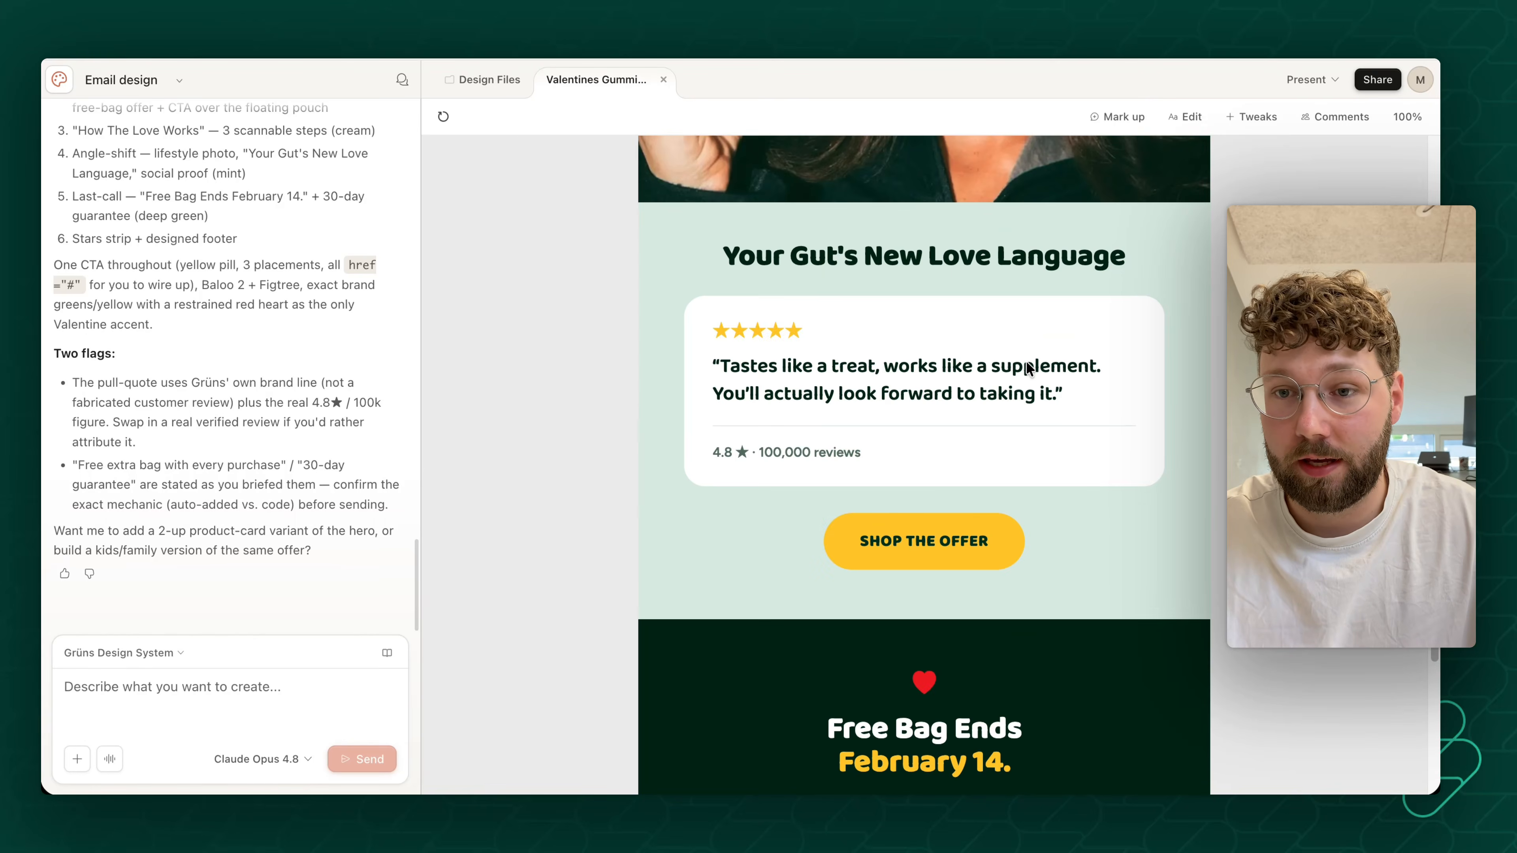
{"action": "scroll", "coordinate": [1182, 319], "scroll_direction": "down", "scroll_amount": 2}
{"action": "scroll", "coordinate": [1182, 319], "scroll_direction": "up", "scroll_amount": 2}
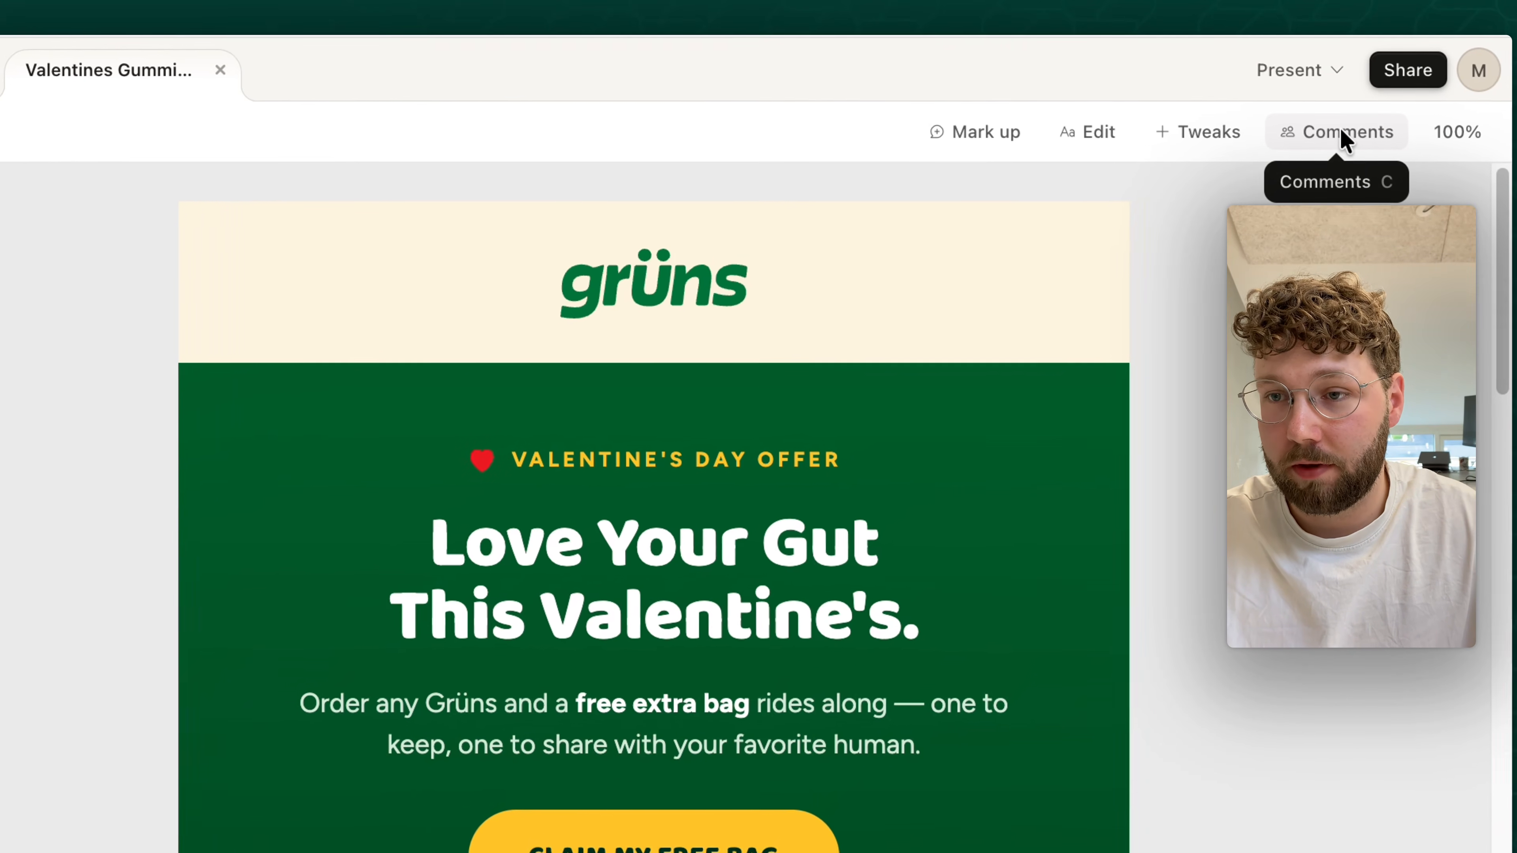
- Add the comment "Change this to another image" to the lifestyle photo of the woman holding the Grüns pouch
{"action": "left_click", "coordinate": [1340, 132]}
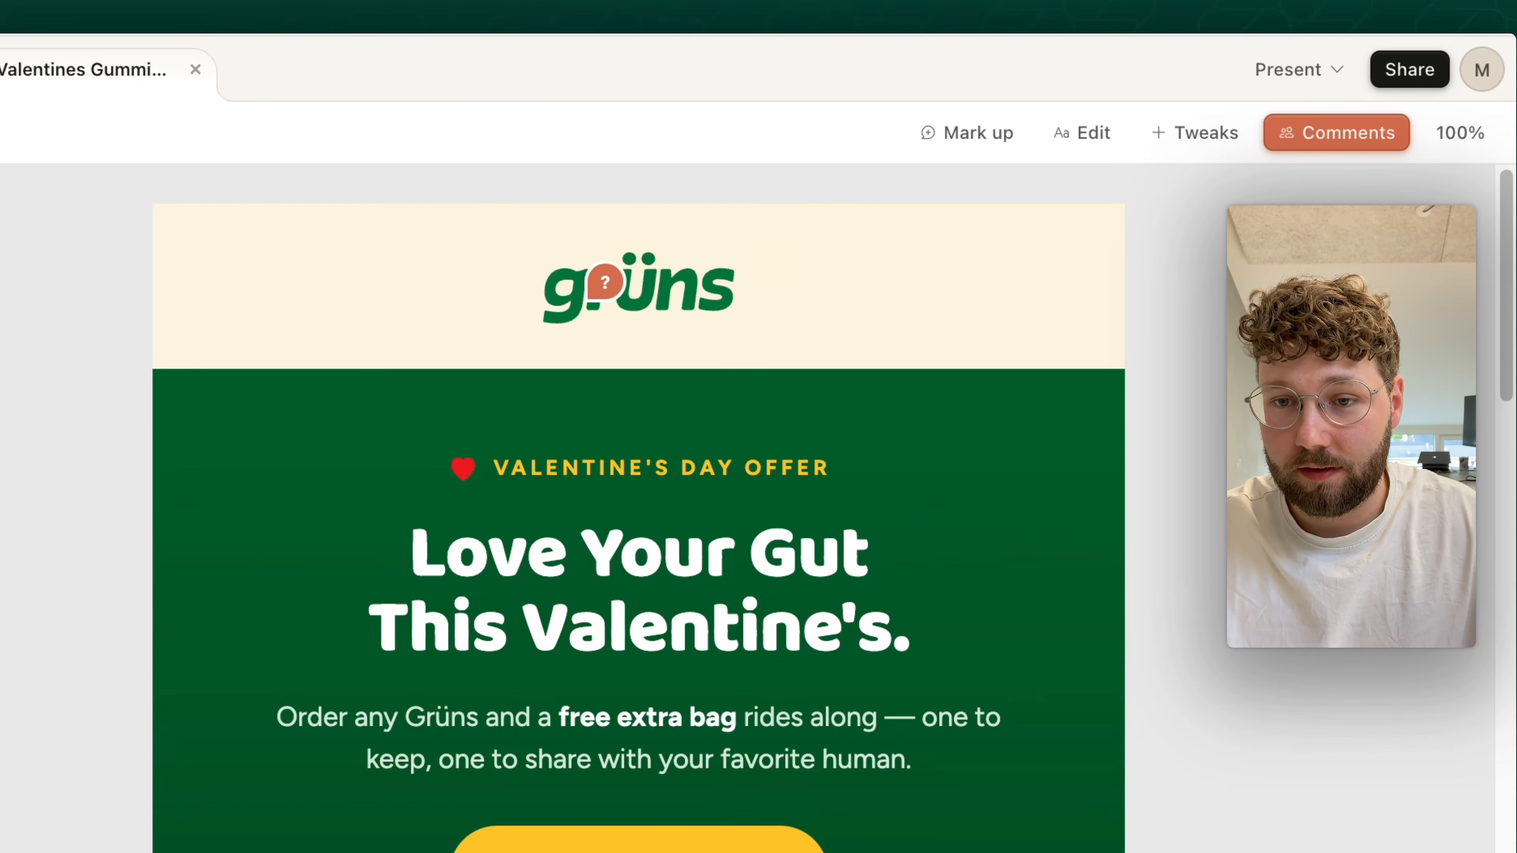
{"action": "scroll", "coordinate": [670, 589], "scroll_direction": "down", "scroll_amount": 10}
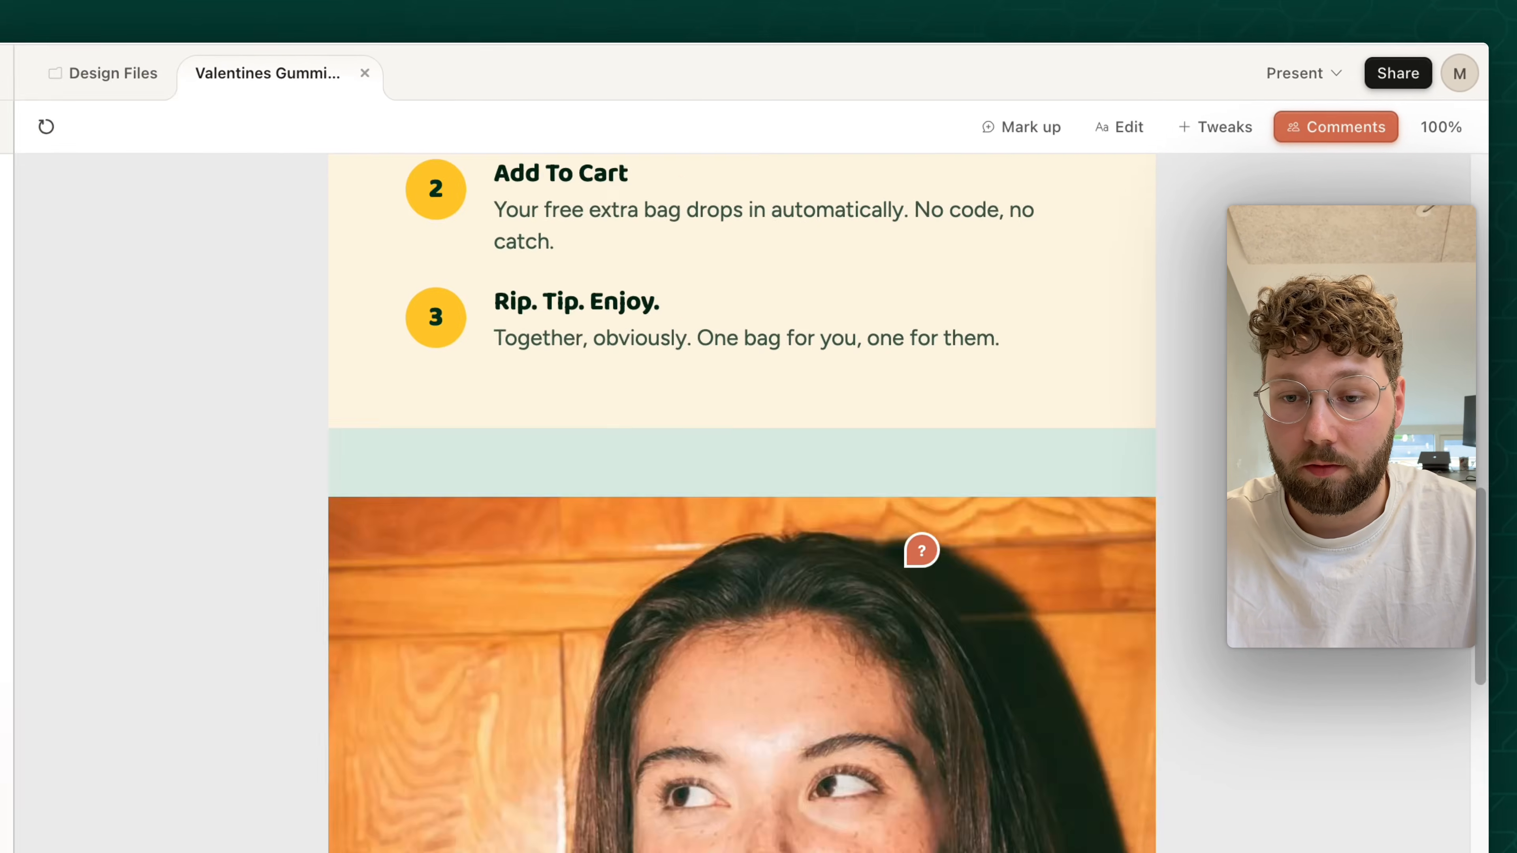
{"action": "scroll", "coordinate": [921, 550], "scroll_direction": "down", "scroll_amount": 5}
{"action": "left_click", "coordinate": [921, 549]}
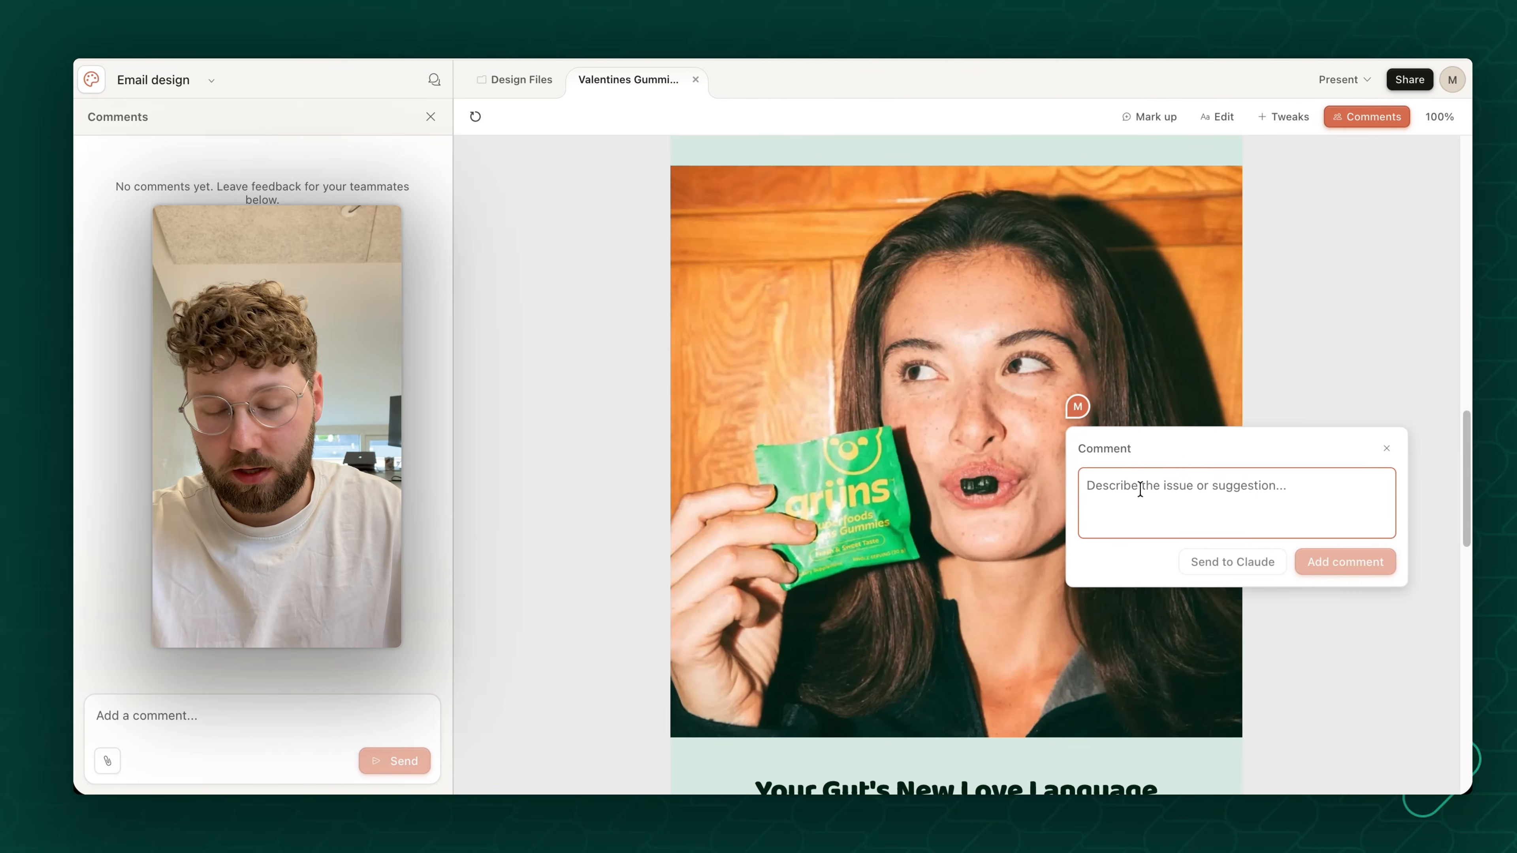
{"action": "type", "text": "Change th"}
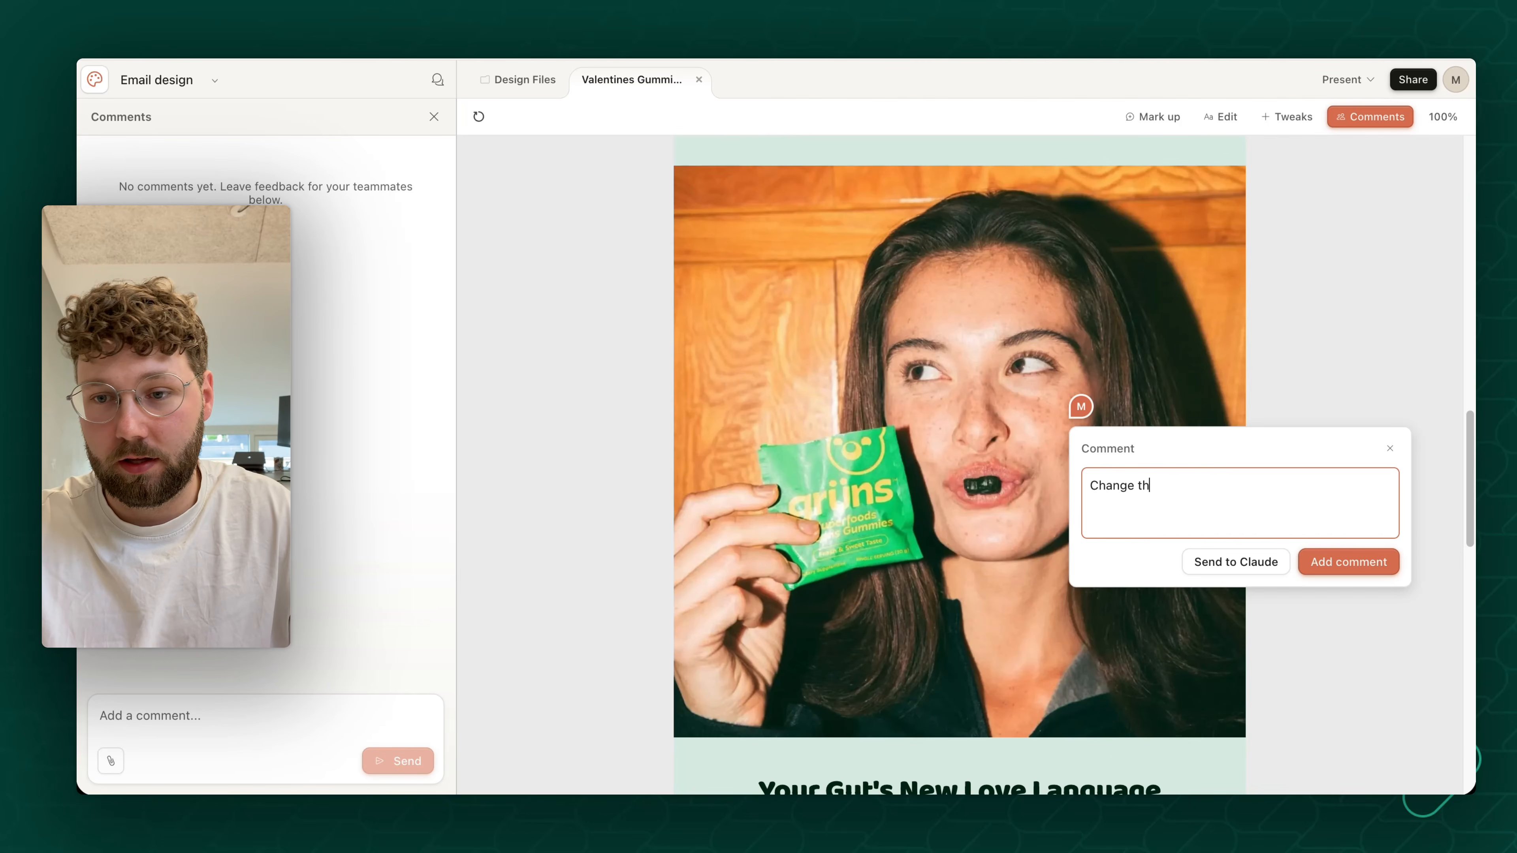
{"action": "type", "text": "is to another image"}
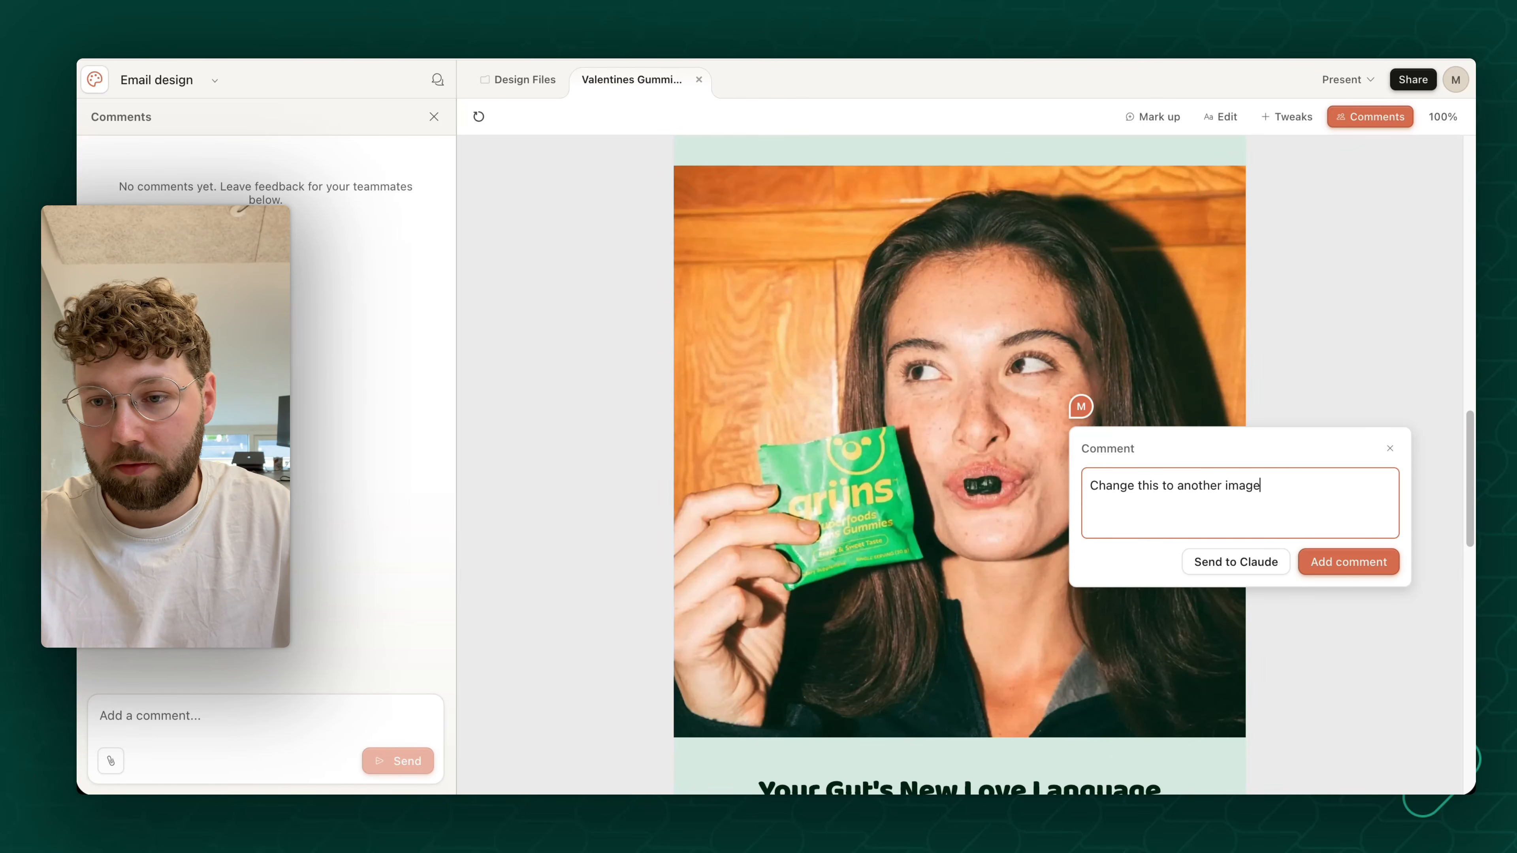
{"action": "left_click", "coordinate": [1352, 562]}
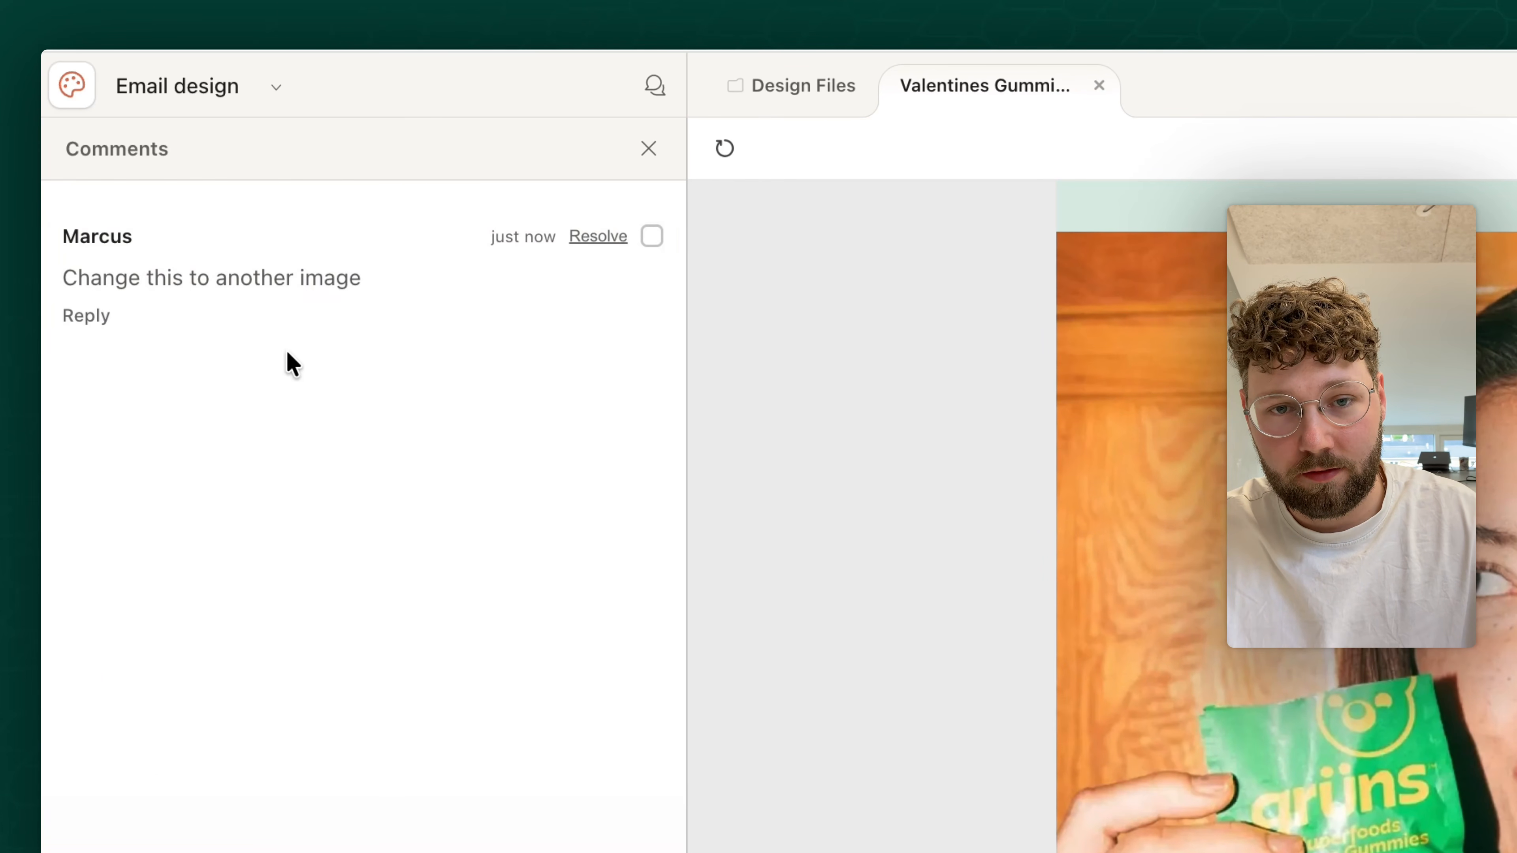
- Open the prompt for describing a tweak to the email
{"action": "scroll", "coordinate": [1286, 516], "scroll_direction": "up", "scroll_amount": 2}
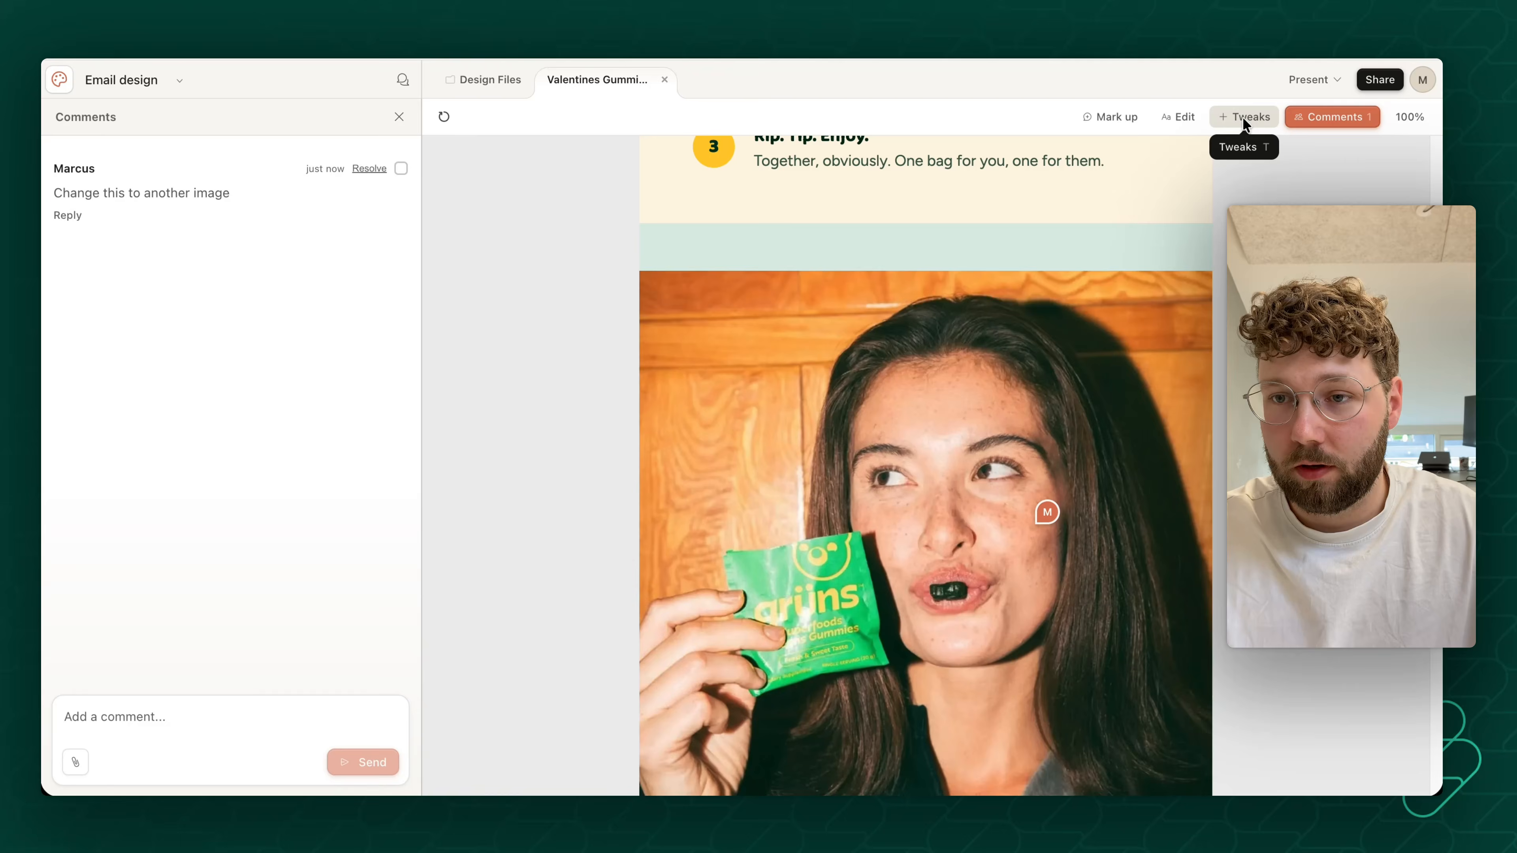
{"action": "left_click", "coordinate": [1246, 115]}
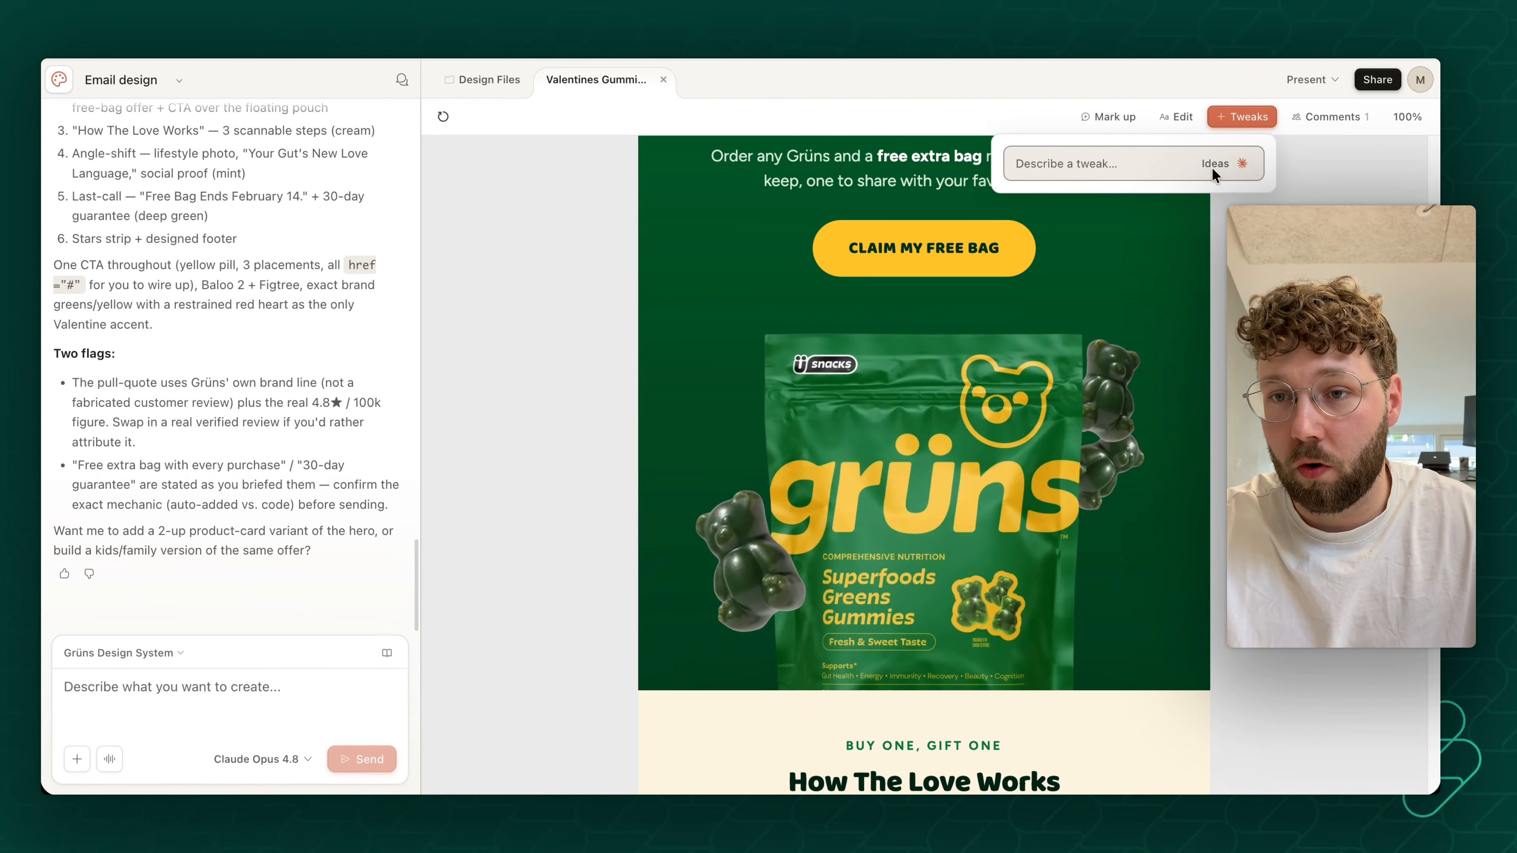
{"action": "scroll", "coordinate": [1191, 330], "scroll_direction": "up", "scroll_amount": 5}
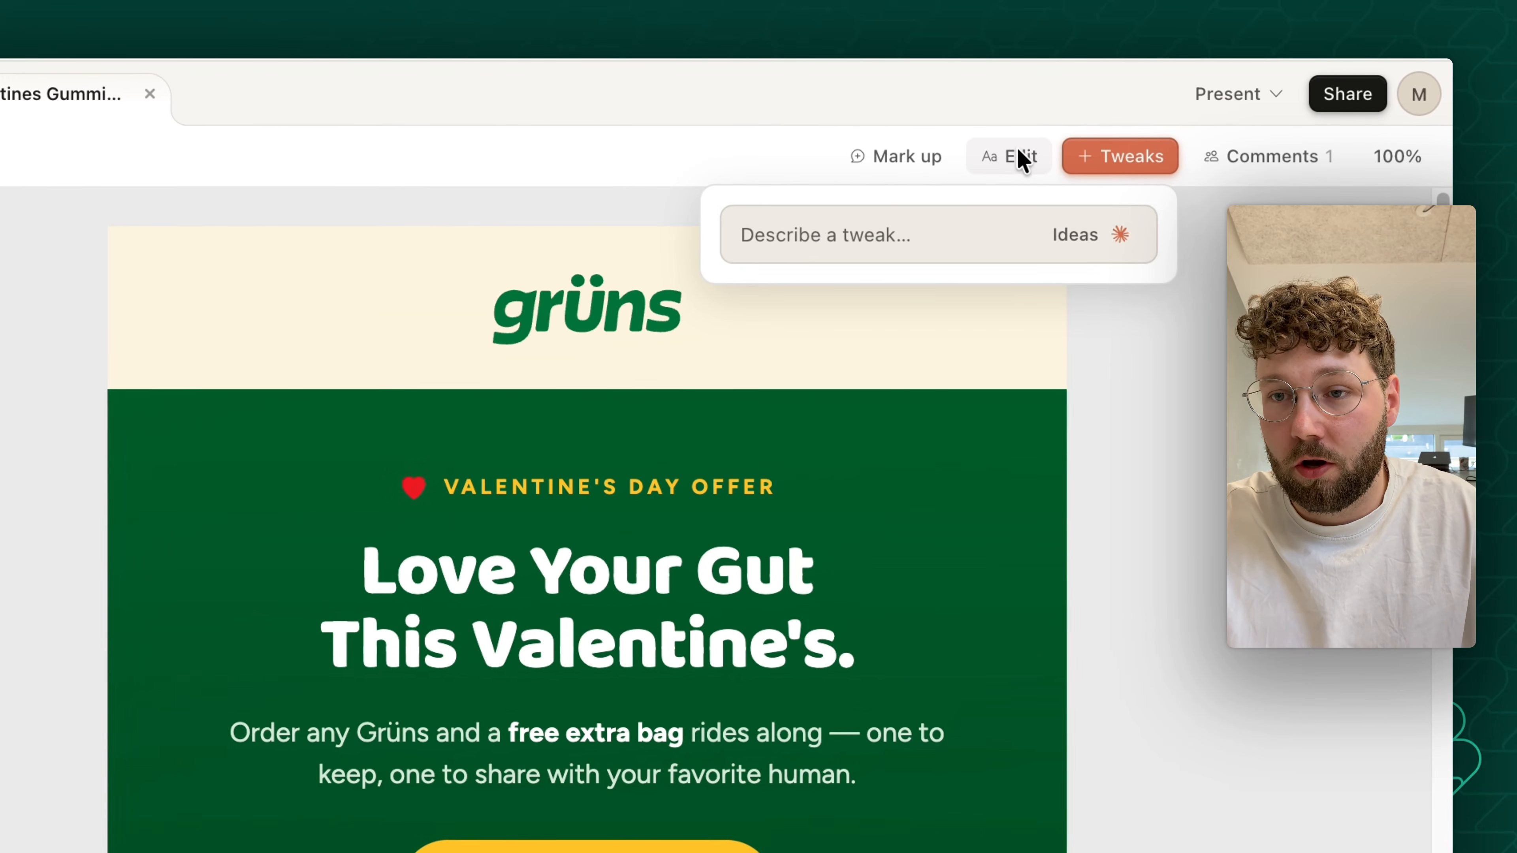
- Edit the hero headline "Love Your Gut This Valentine's." directly and remove its final period
{"action": "left_click", "coordinate": [1023, 160]}
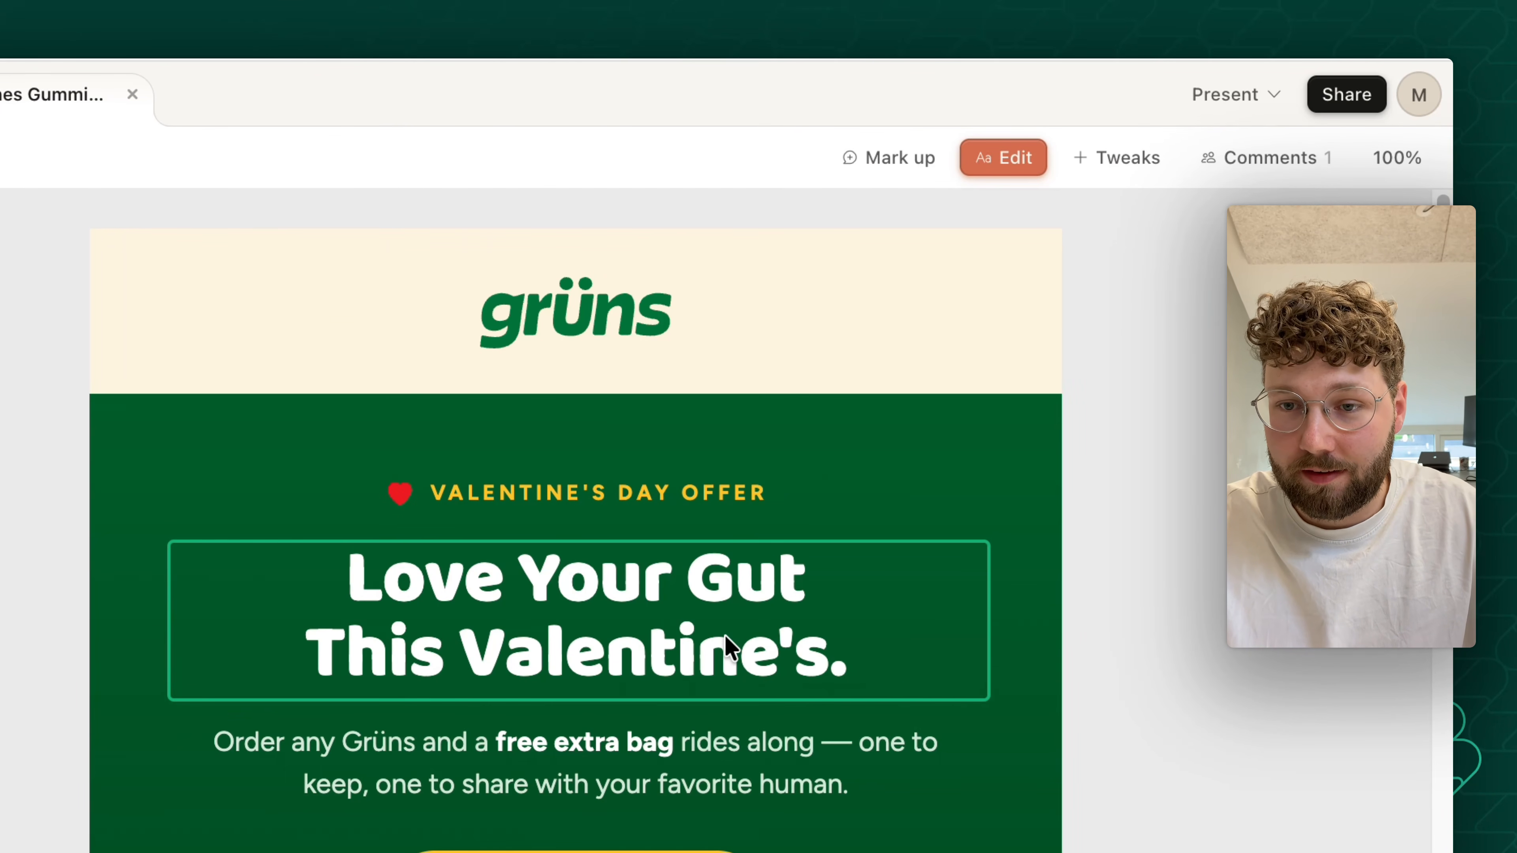
{"action": "scroll", "coordinate": [836, 597], "scroll_direction": "down", "scroll_amount": 8}
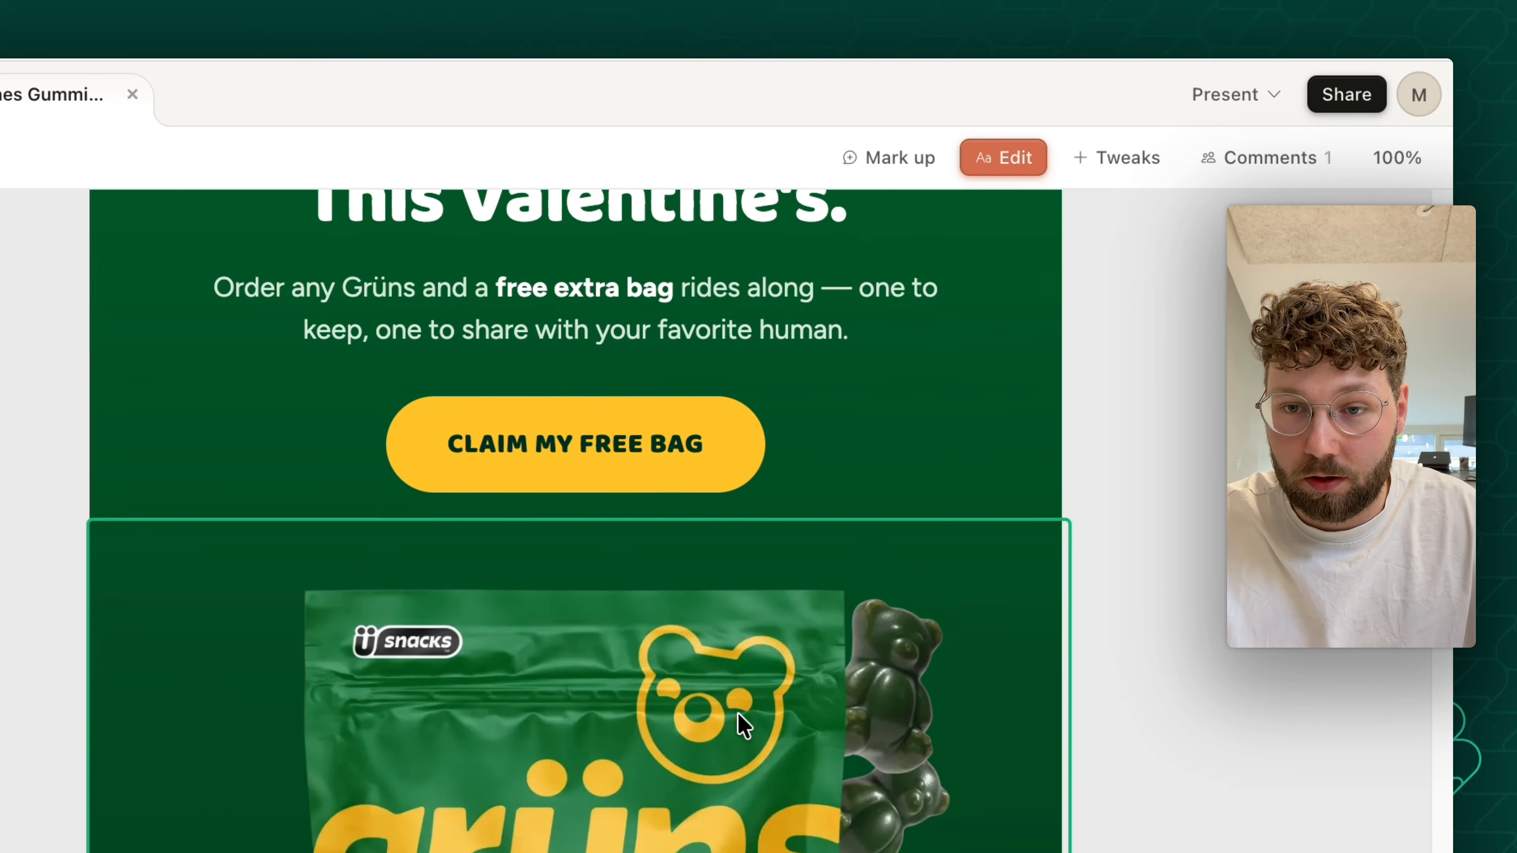
{"action": "scroll", "coordinate": [687, 538], "scroll_direction": "up", "scroll_amount": 3}
{"action": "left_click", "coordinate": [630, 387]}
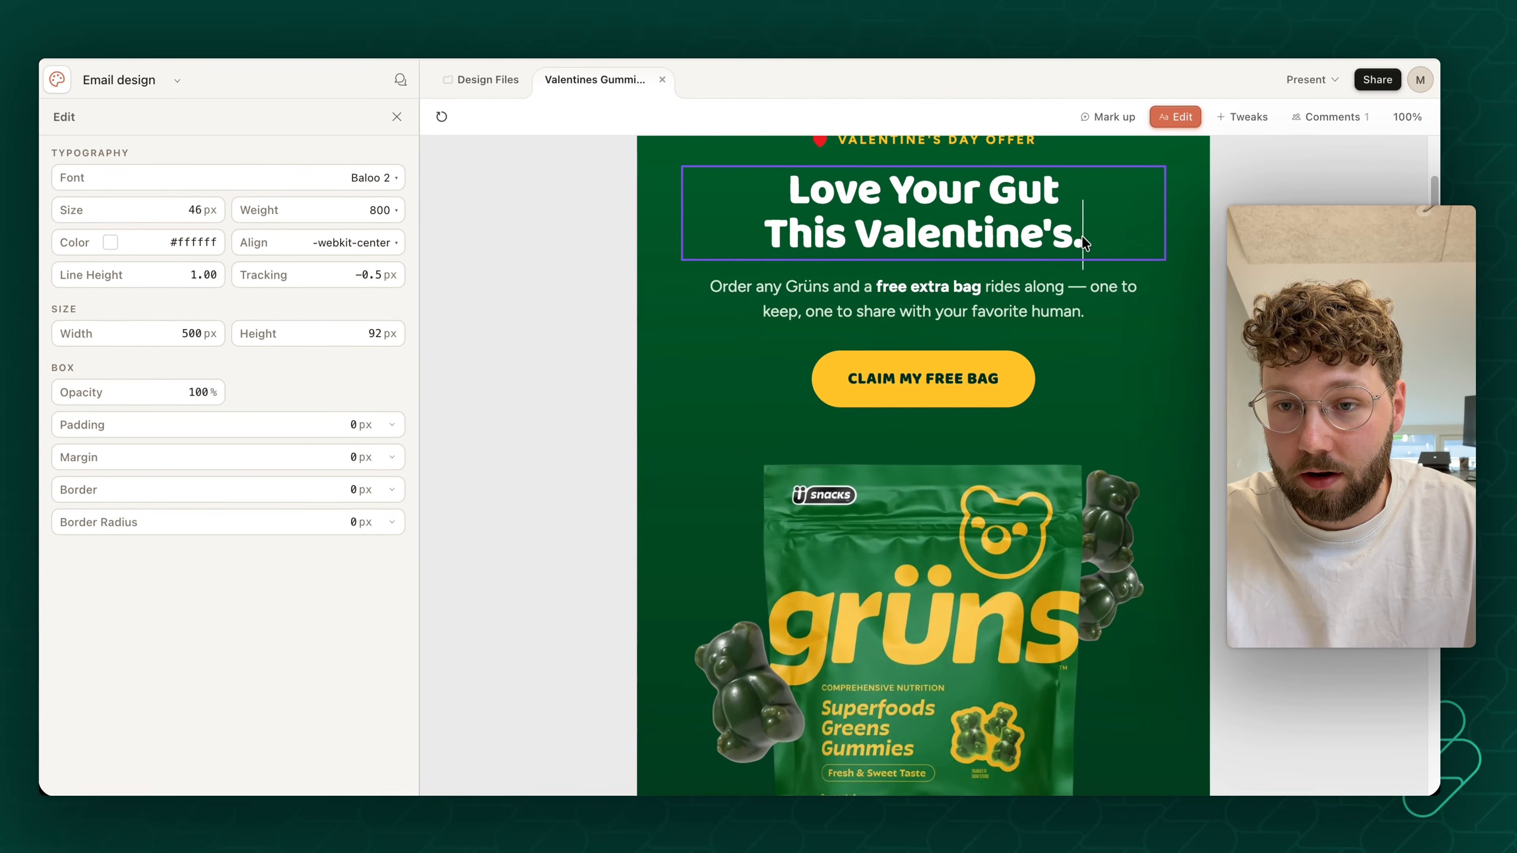
{"action": "key", "text": "BackSpace"}
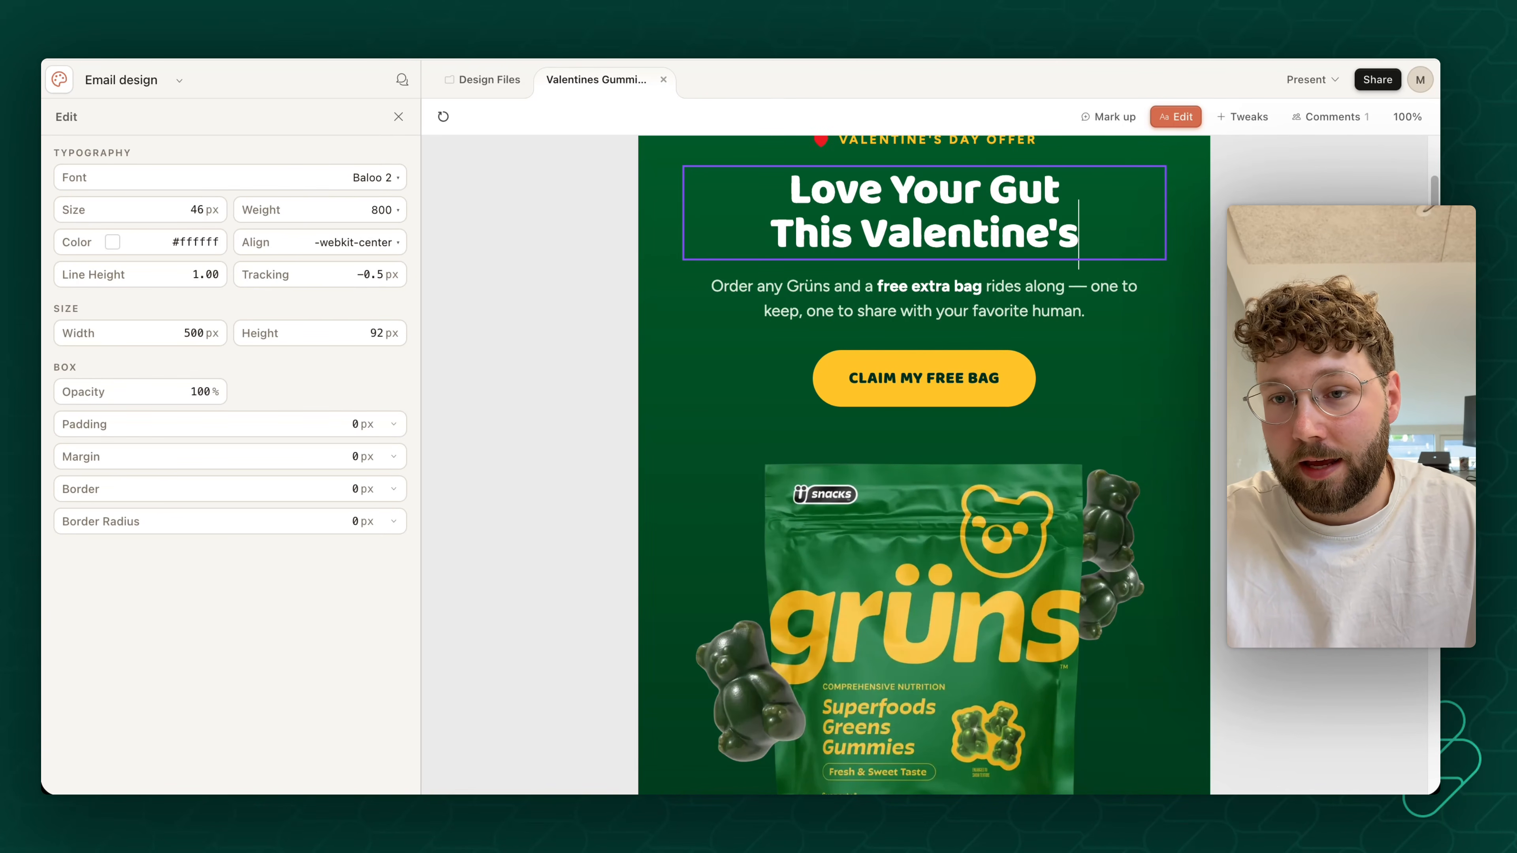
{"action": "left_click", "coordinate": [1082, 383]}
- Replace the dash after "rides along" in the hero's body text with a comma
{"action": "left_click", "coordinate": [1076, 285]}
{"action": "double_click", "coordinate": [1092, 294]}
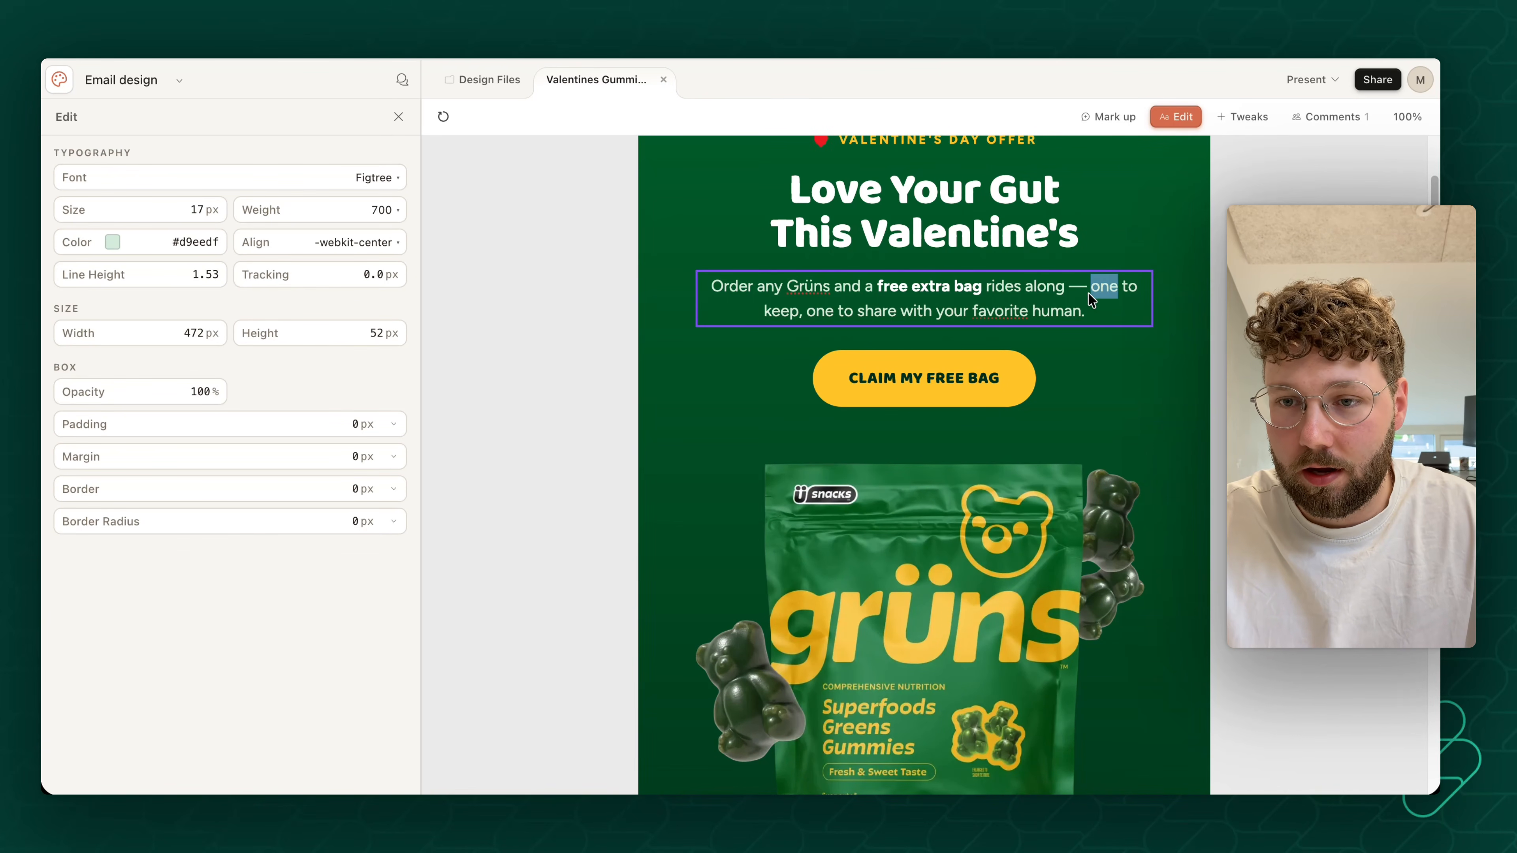
{"action": "left_click", "coordinate": [1084, 289]}
{"action": "key", "text": "BackSpace"}
{"action": "key", "text": "BackSpace"}
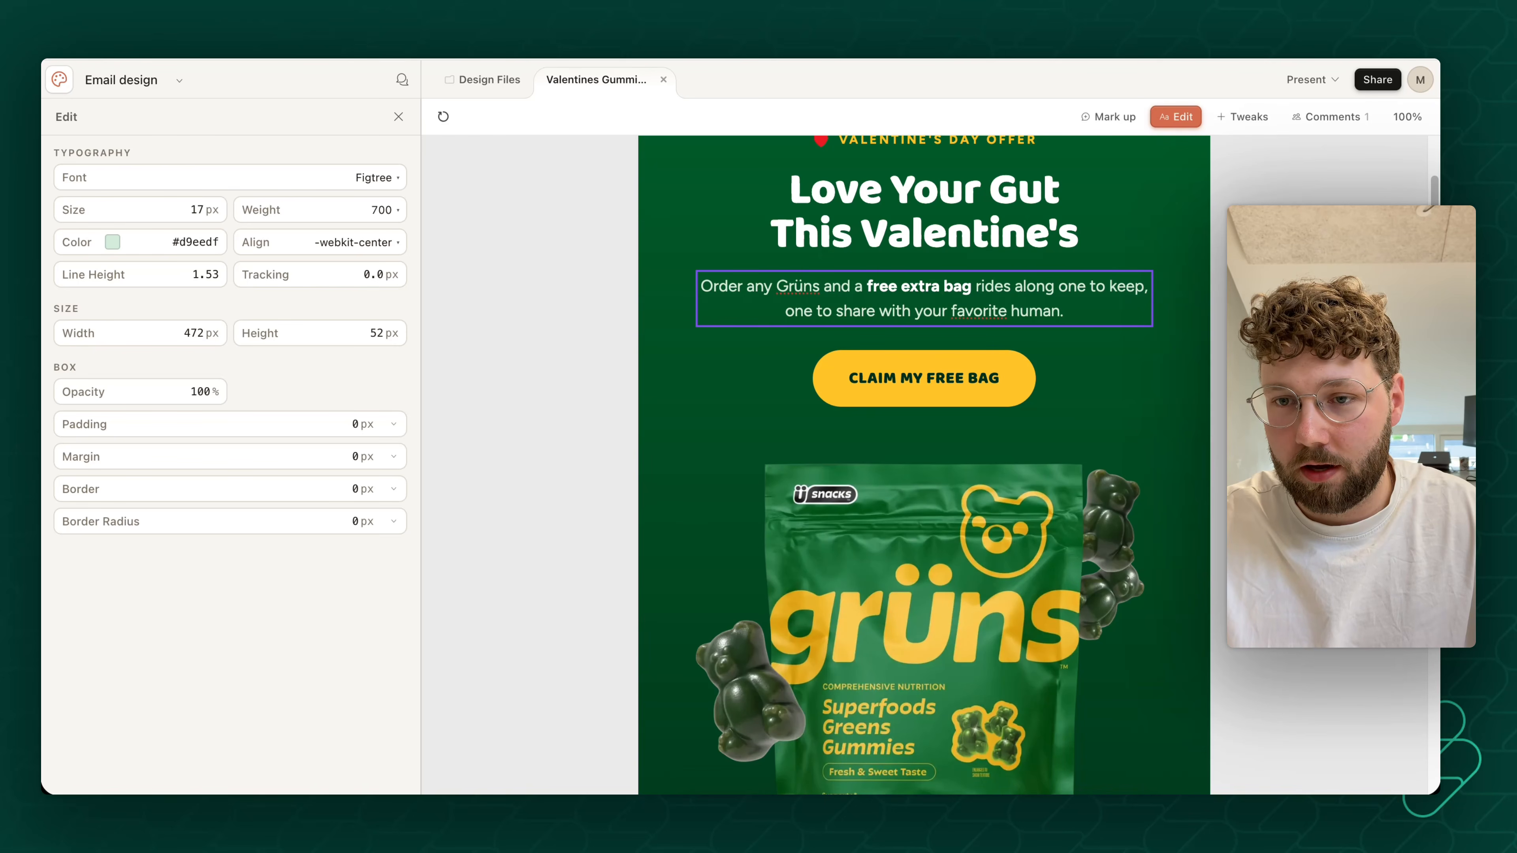
{"action": "type", "text": ","}
{"action": "left_click", "coordinate": [1227, 404]}
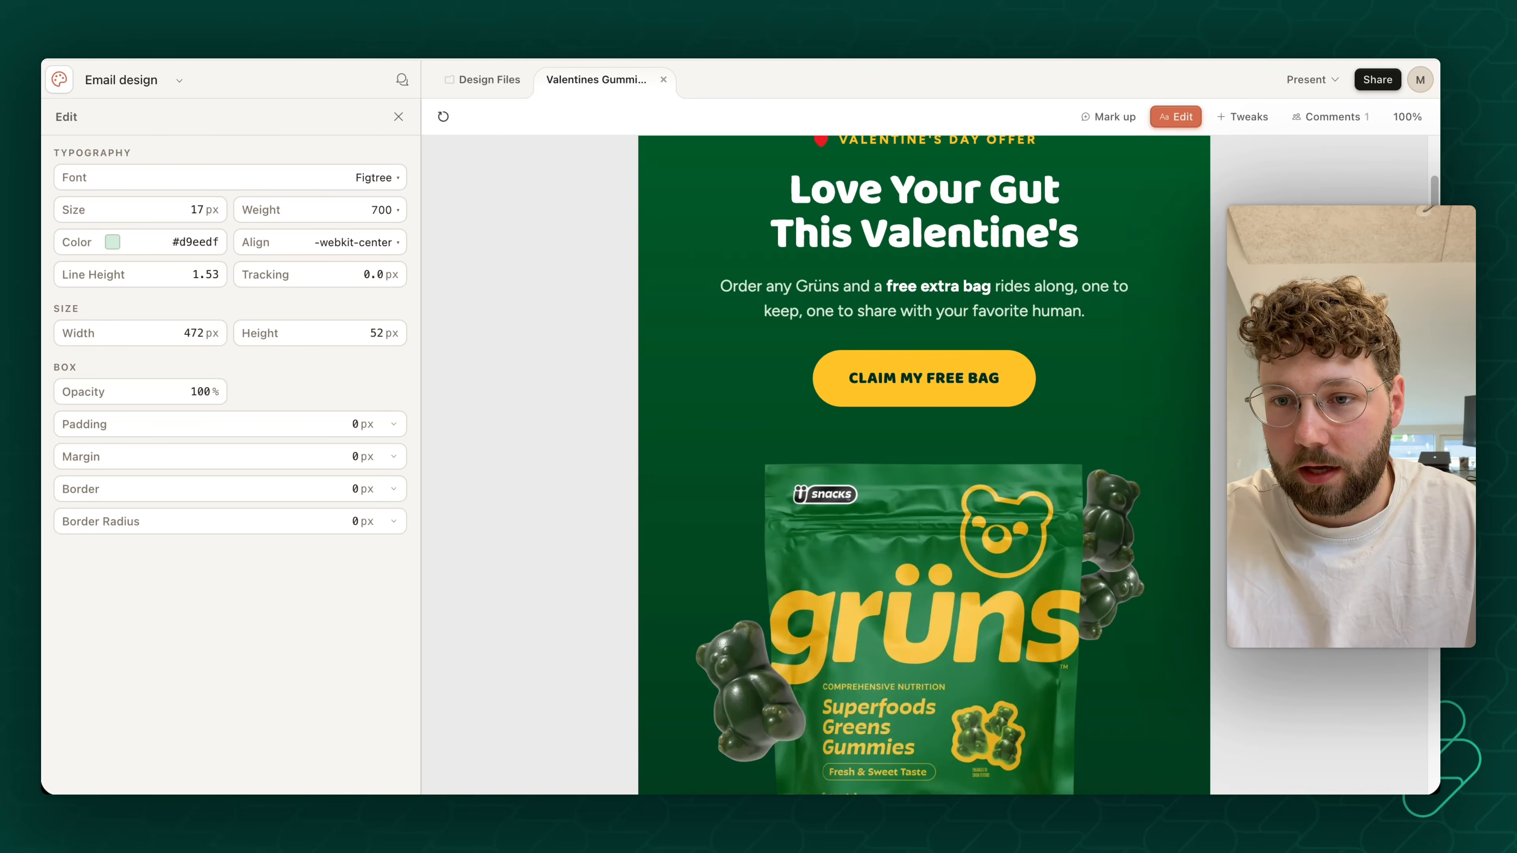
- Mark up the cream logo header section of the email with the comment "Remove this section"
{"action": "scroll", "coordinate": [1228, 405], "scroll_direction": "down", "scroll_amount": 4}
{"action": "scroll", "coordinate": [1212, 400], "scroll_direction": "down", "scroll_amount": 15}
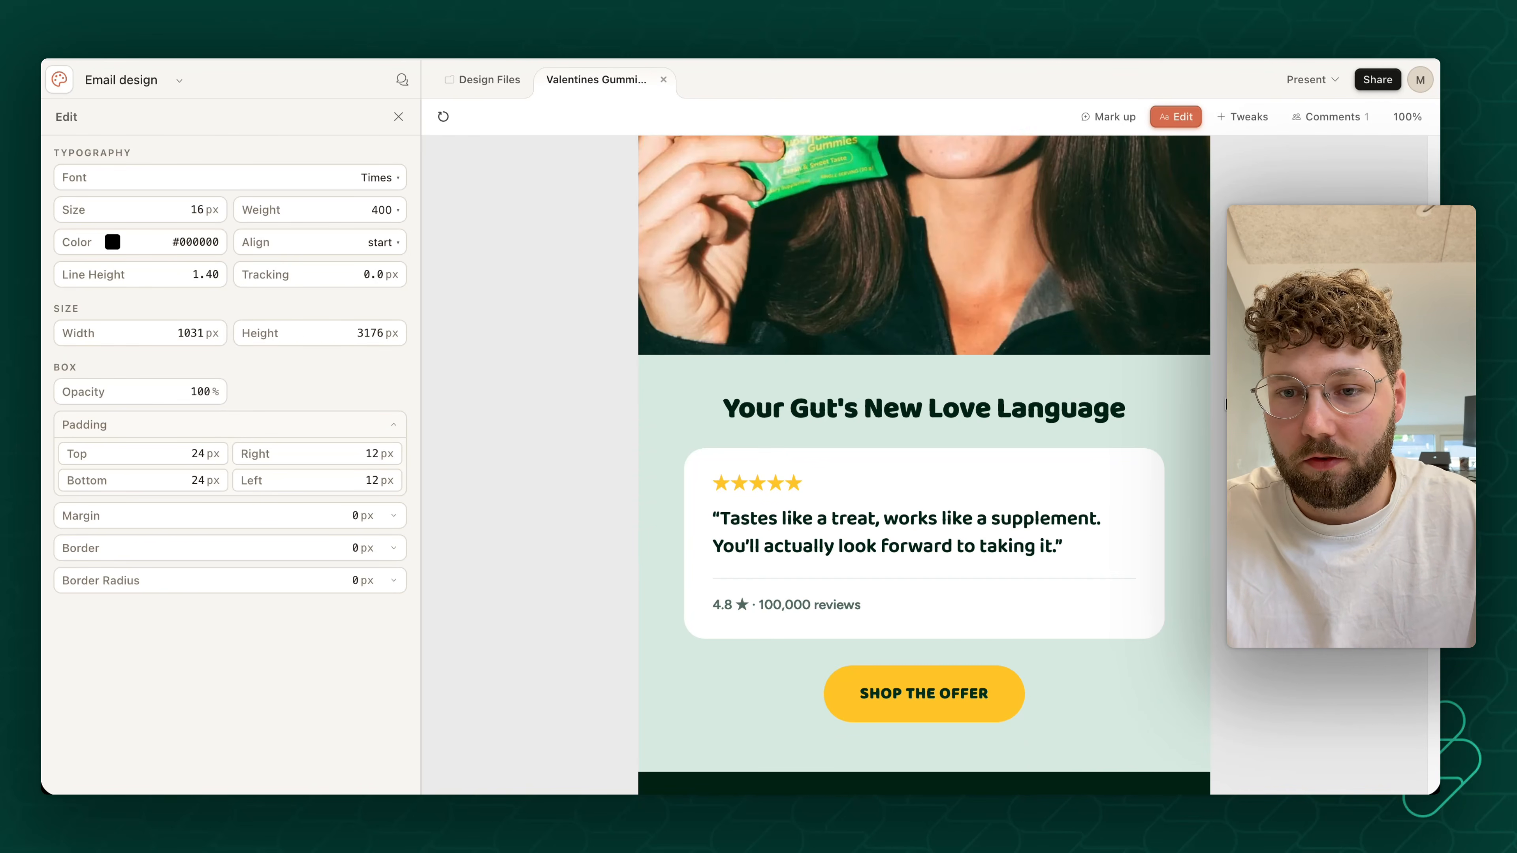
{"action": "scroll", "coordinate": [1211, 400], "scroll_direction": "down", "scroll_amount": 3}
{"action": "scroll", "coordinate": [1211, 398], "scroll_direction": "up", "scroll_amount": 15}
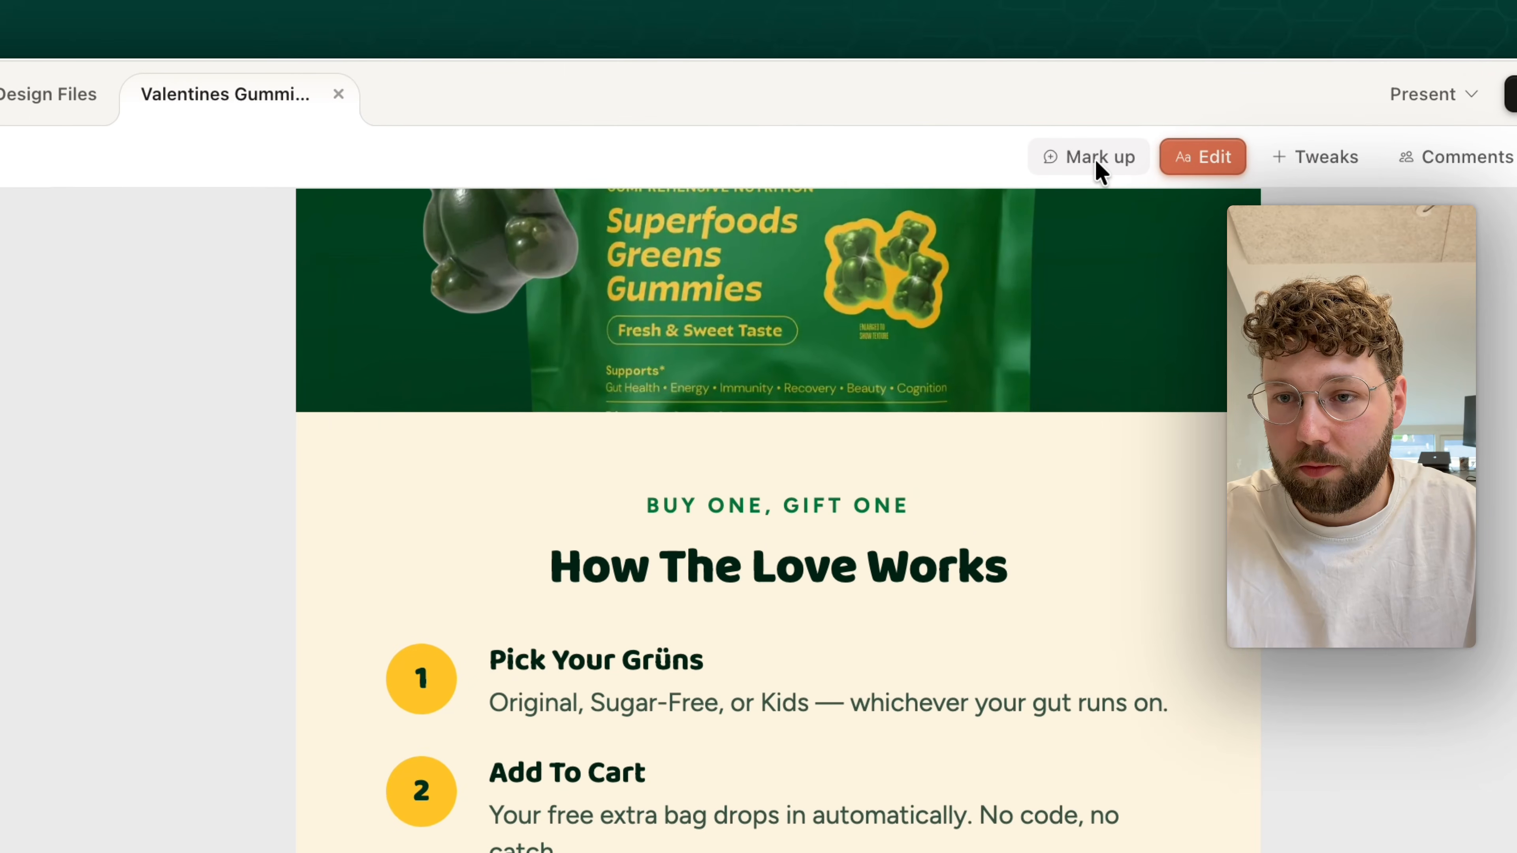
{"action": "left_click", "coordinate": [1108, 117]}
{"action": "scroll", "coordinate": [1045, 511], "scroll_direction": "up", "scroll_amount": 10}
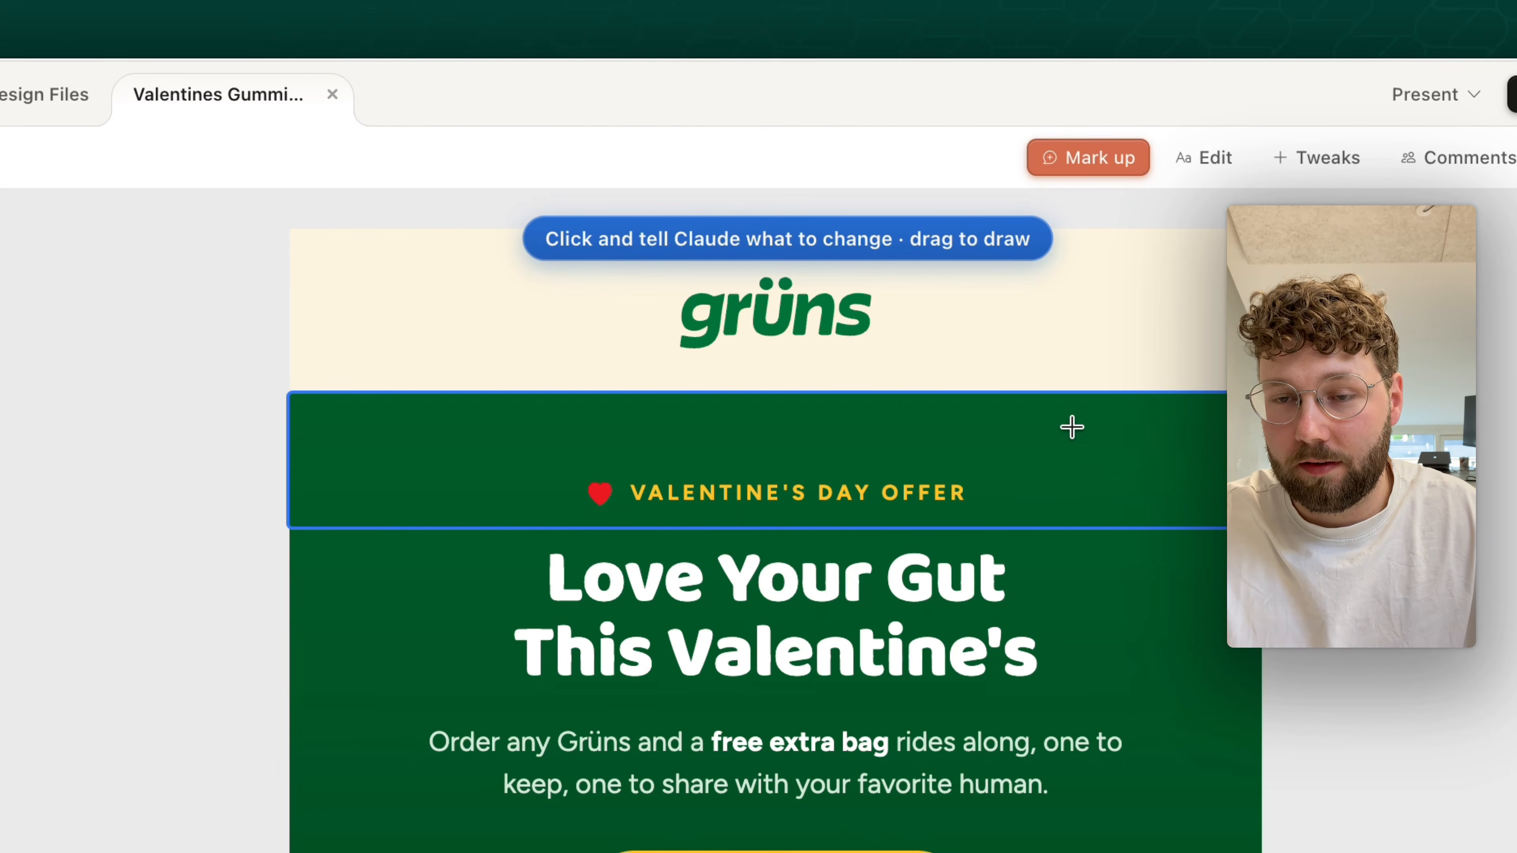
{"action": "left_click", "coordinate": [983, 336]}
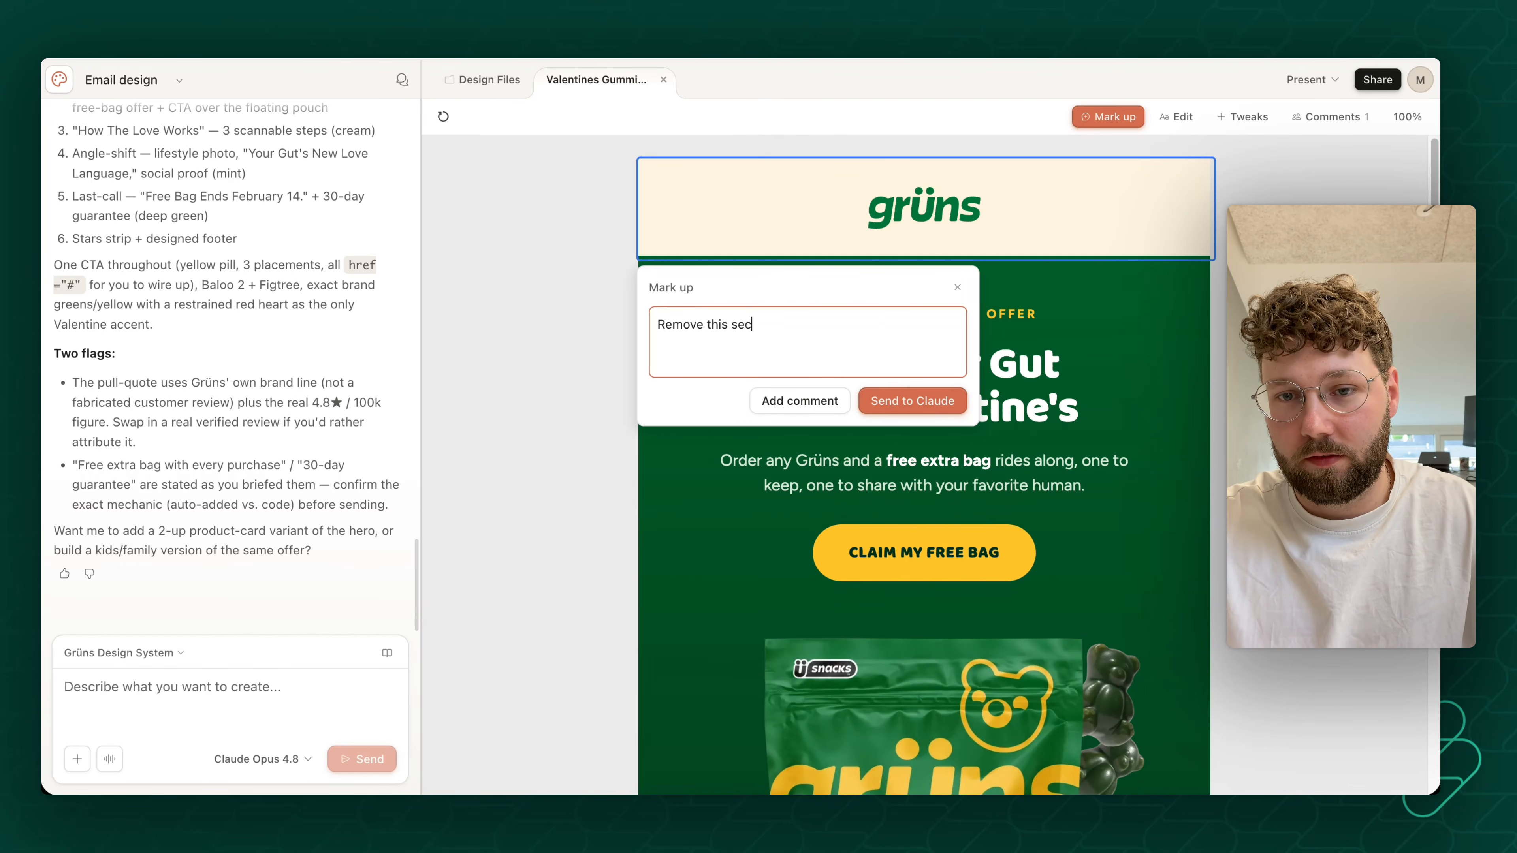
{"action": "left_click", "coordinate": [769, 404]}
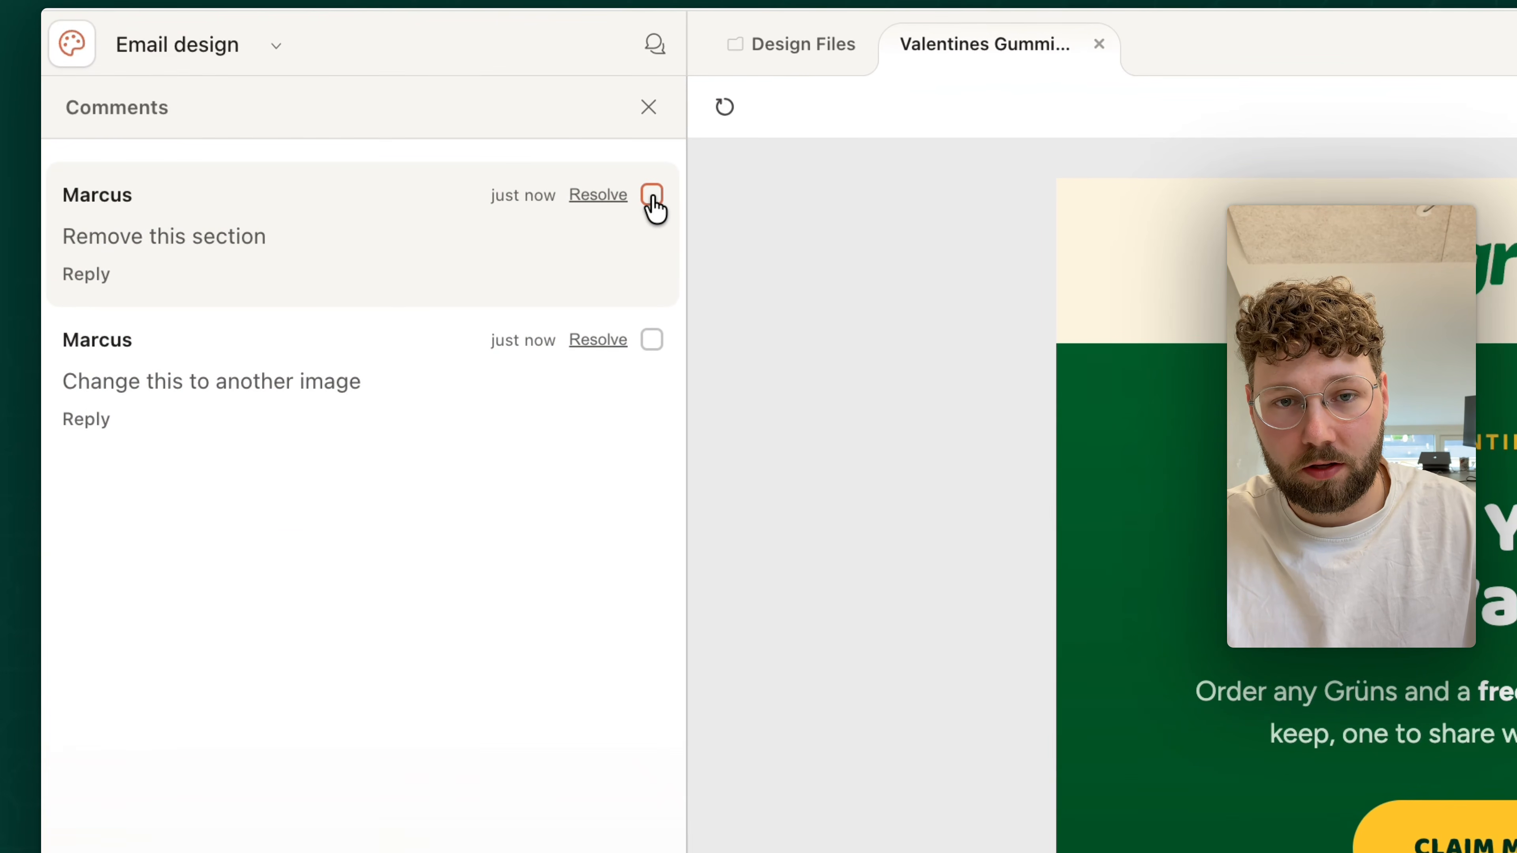
- Select both comments in the list and resolve "Change this to another image"
{"action": "left_click", "coordinate": [652, 196]}
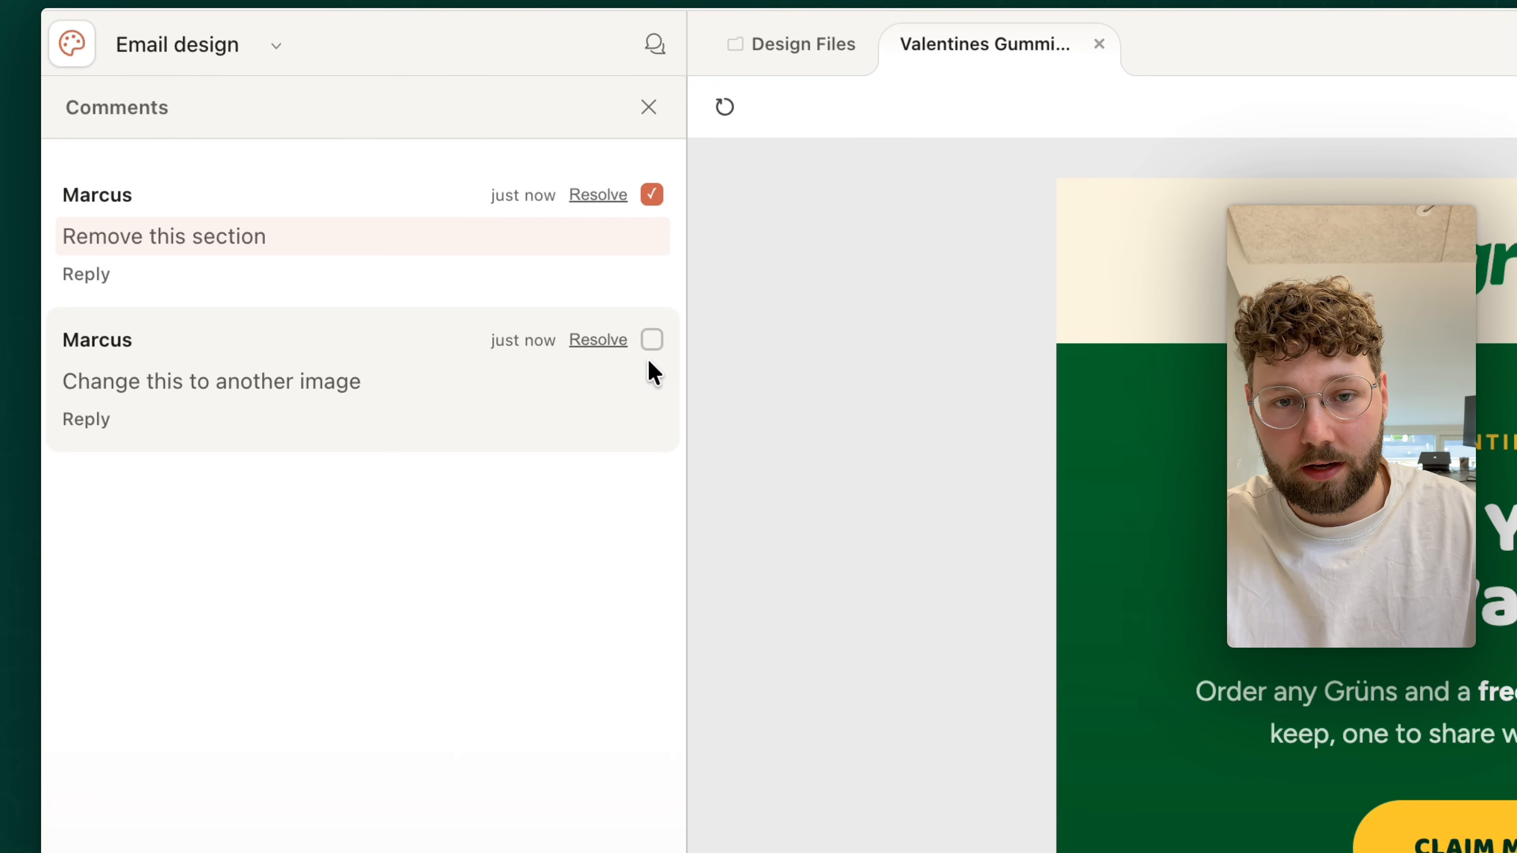
{"action": "left_click", "coordinate": [651, 339]}
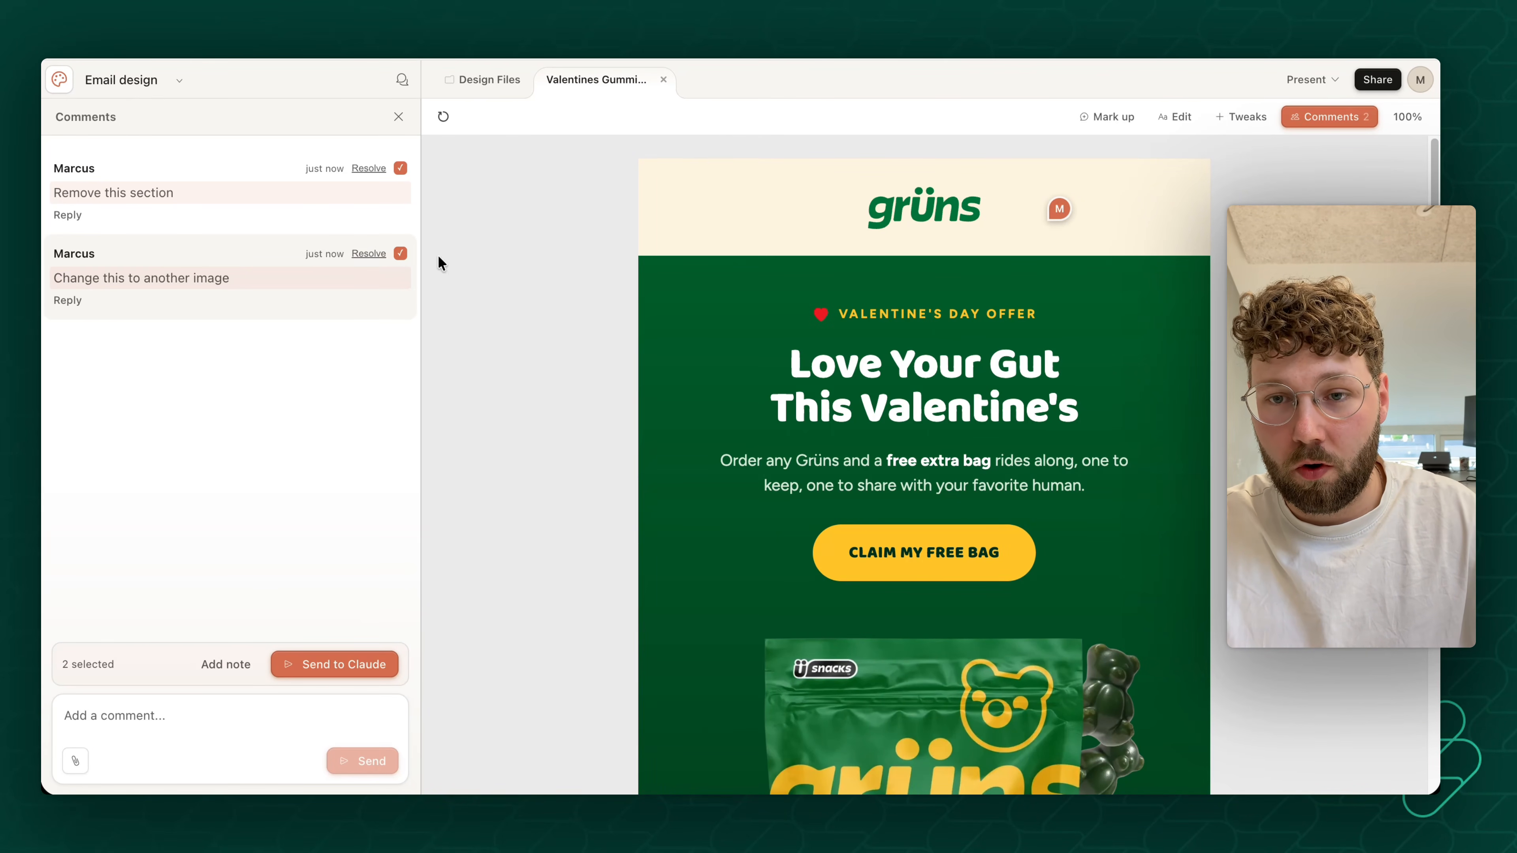
{"action": "left_click", "coordinate": [366, 254]}
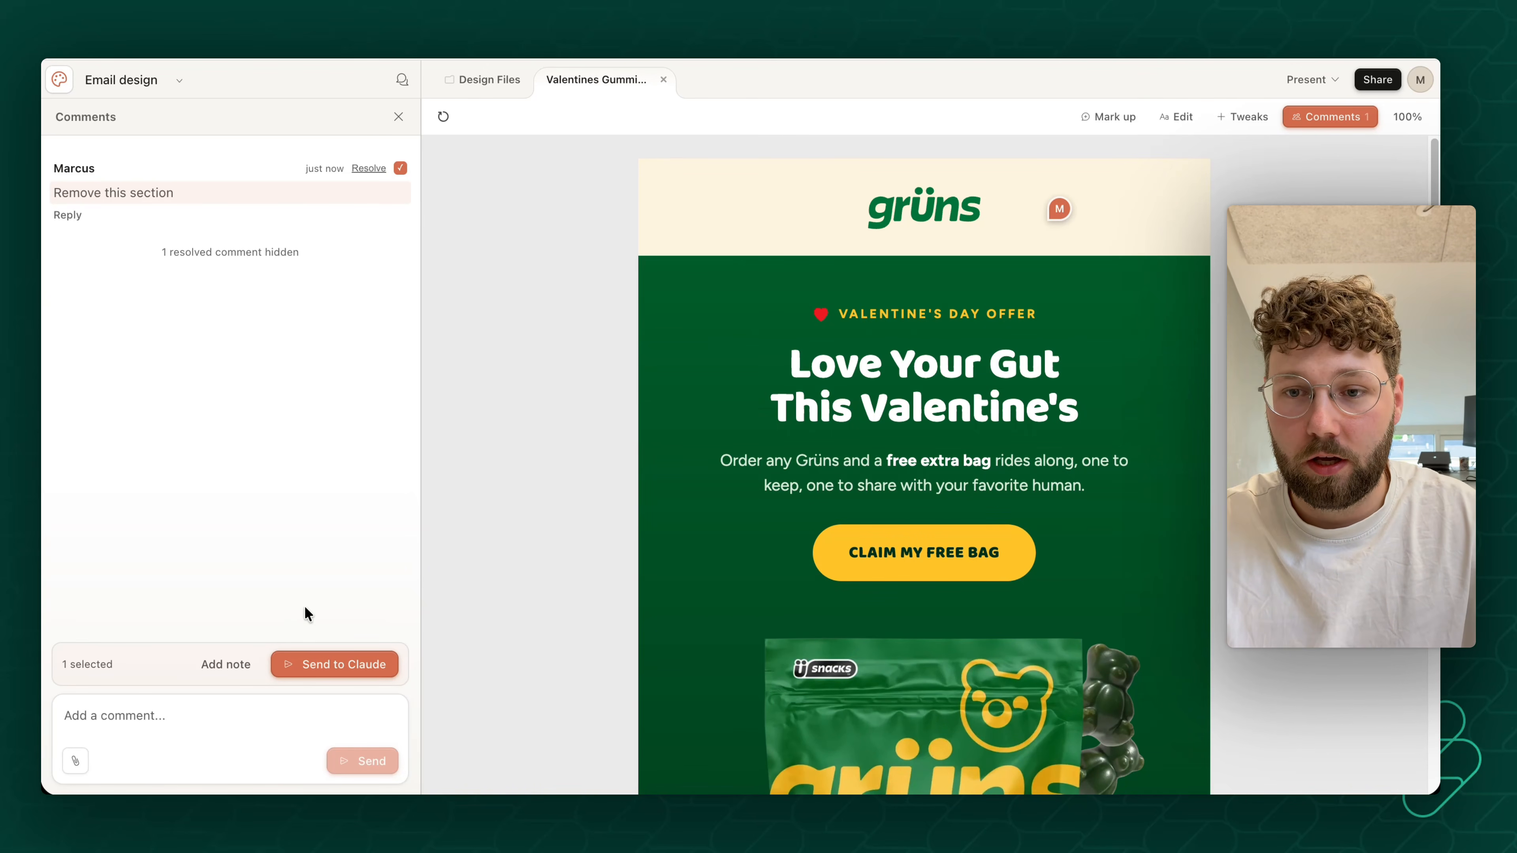
- Mark up the lifestyle photo section with the comment "Make sure the image fits the full section. Remove the spacing in the top"
{"action": "scroll", "coordinate": [827, 368], "scroll_direction": "down", "scroll_amount": 11}
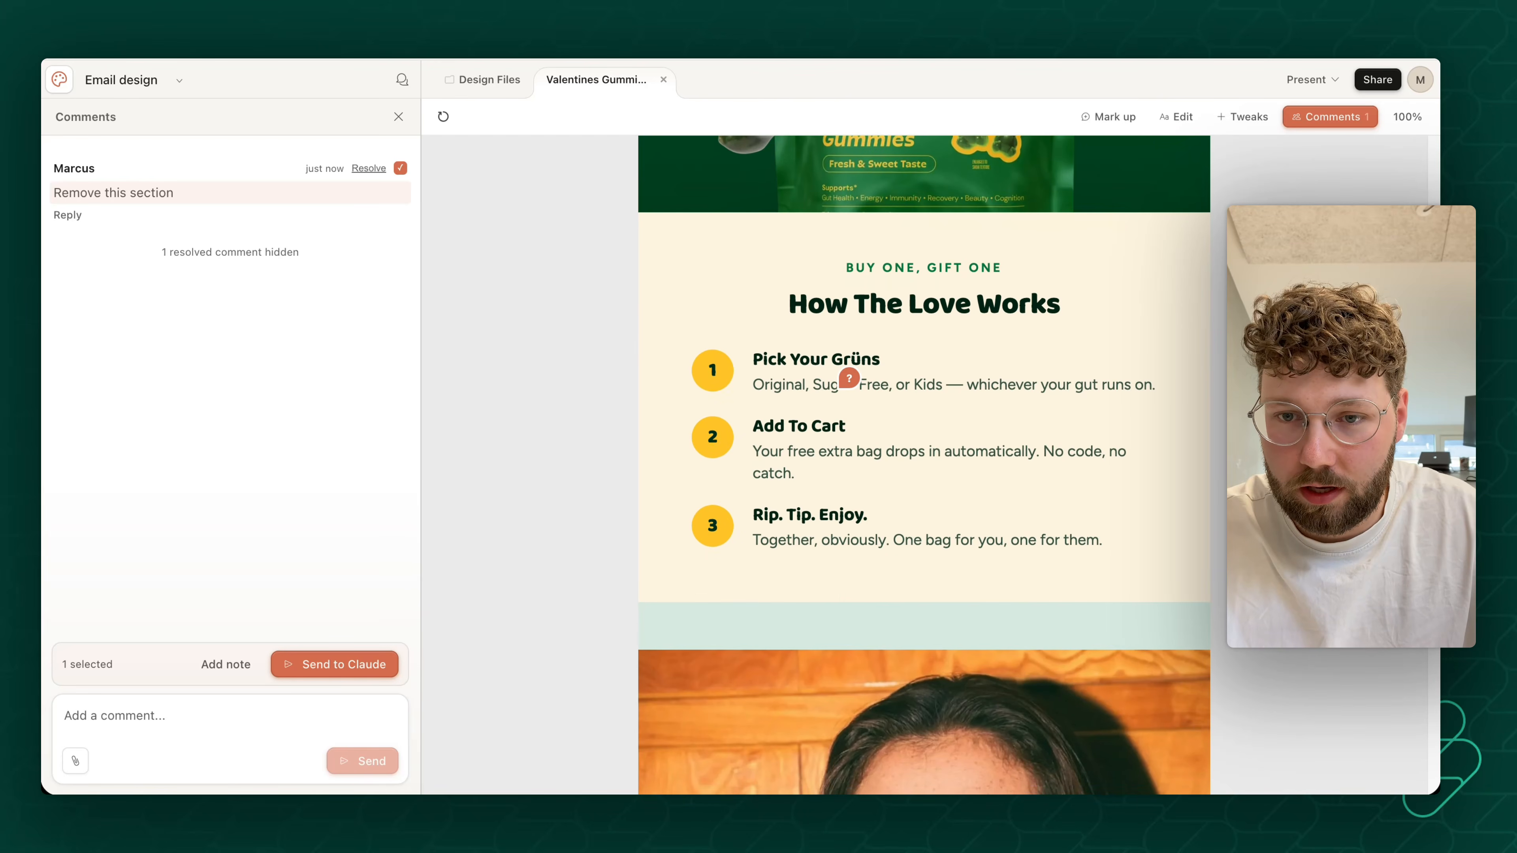
{"action": "scroll", "coordinate": [723, 352], "scroll_direction": "down", "scroll_amount": 10}
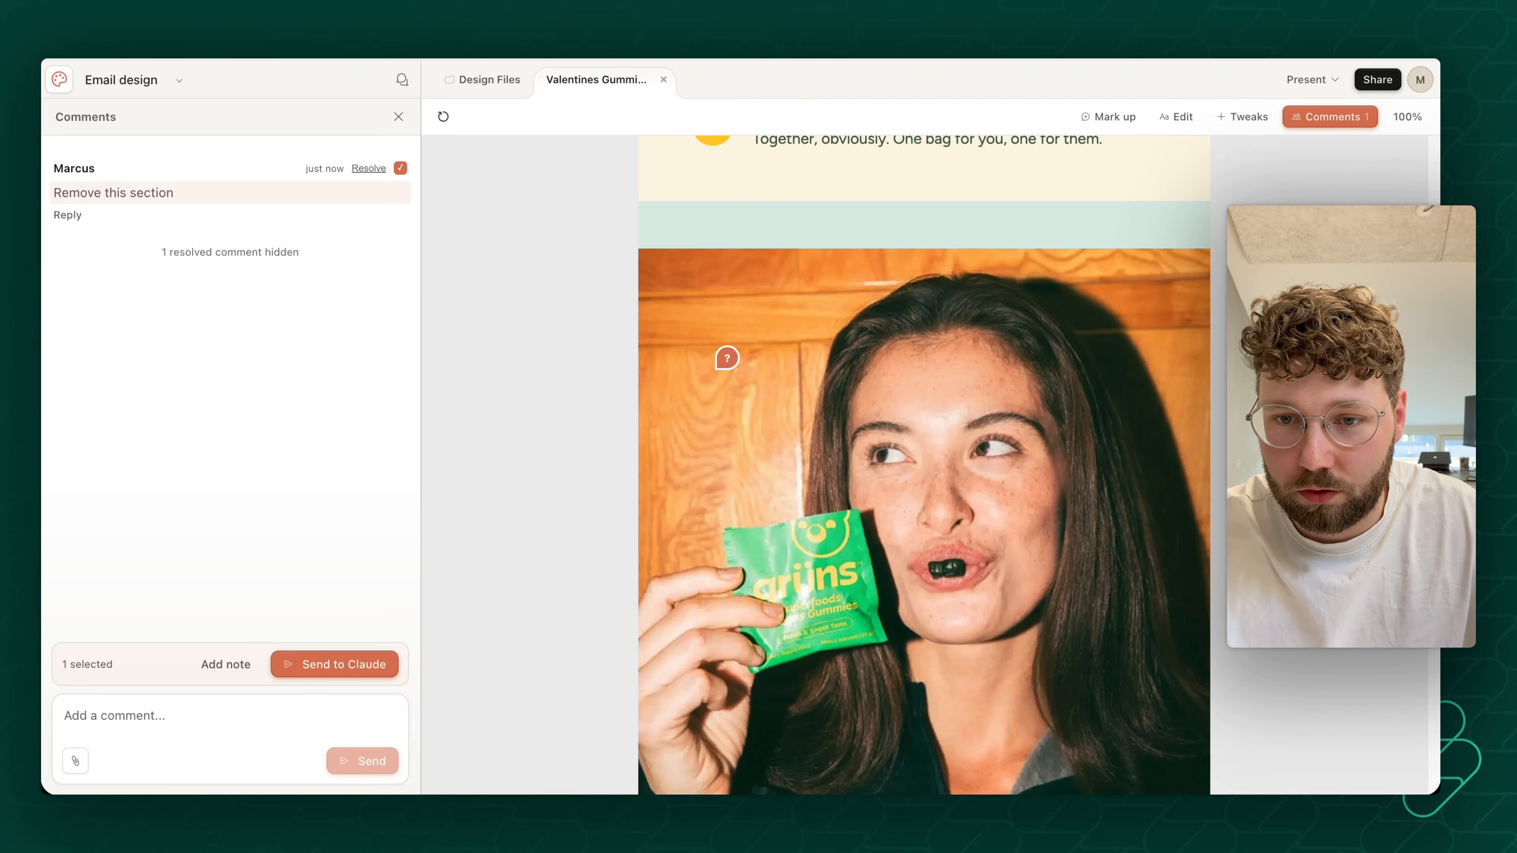
{"action": "scroll", "coordinate": [927, 298], "scroll_direction": "up", "scroll_amount": 2}
{"action": "left_click", "coordinate": [1099, 120]}
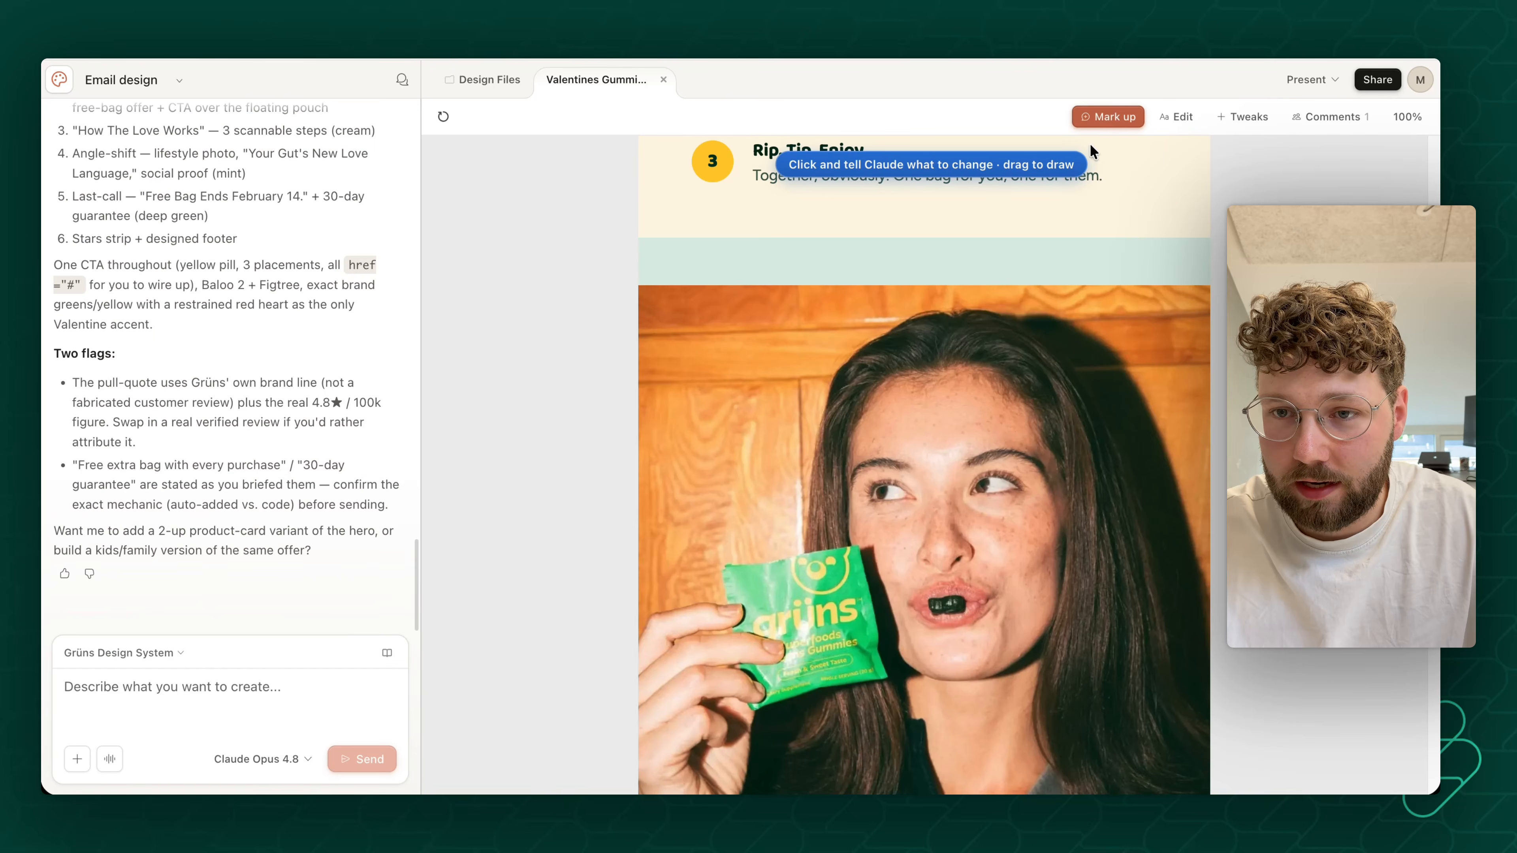
{"action": "left_click", "coordinate": [763, 270]}
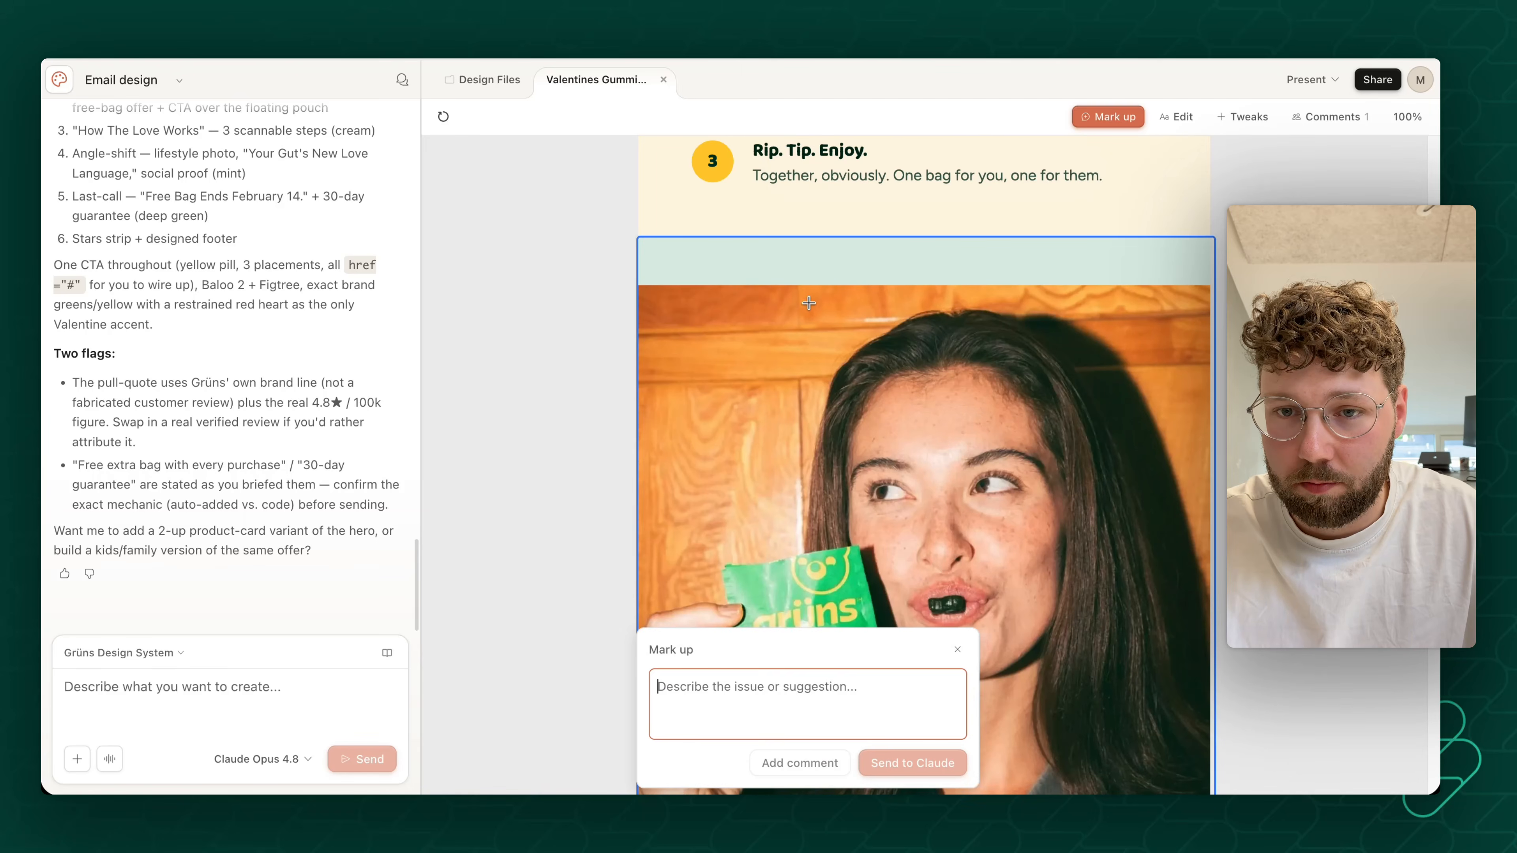
{"action": "scroll", "coordinate": [777, 359], "scroll_direction": "down", "scroll_amount": 5}
{"action": "scroll", "coordinate": [836, 383], "scroll_direction": "up", "scroll_amount": 7}
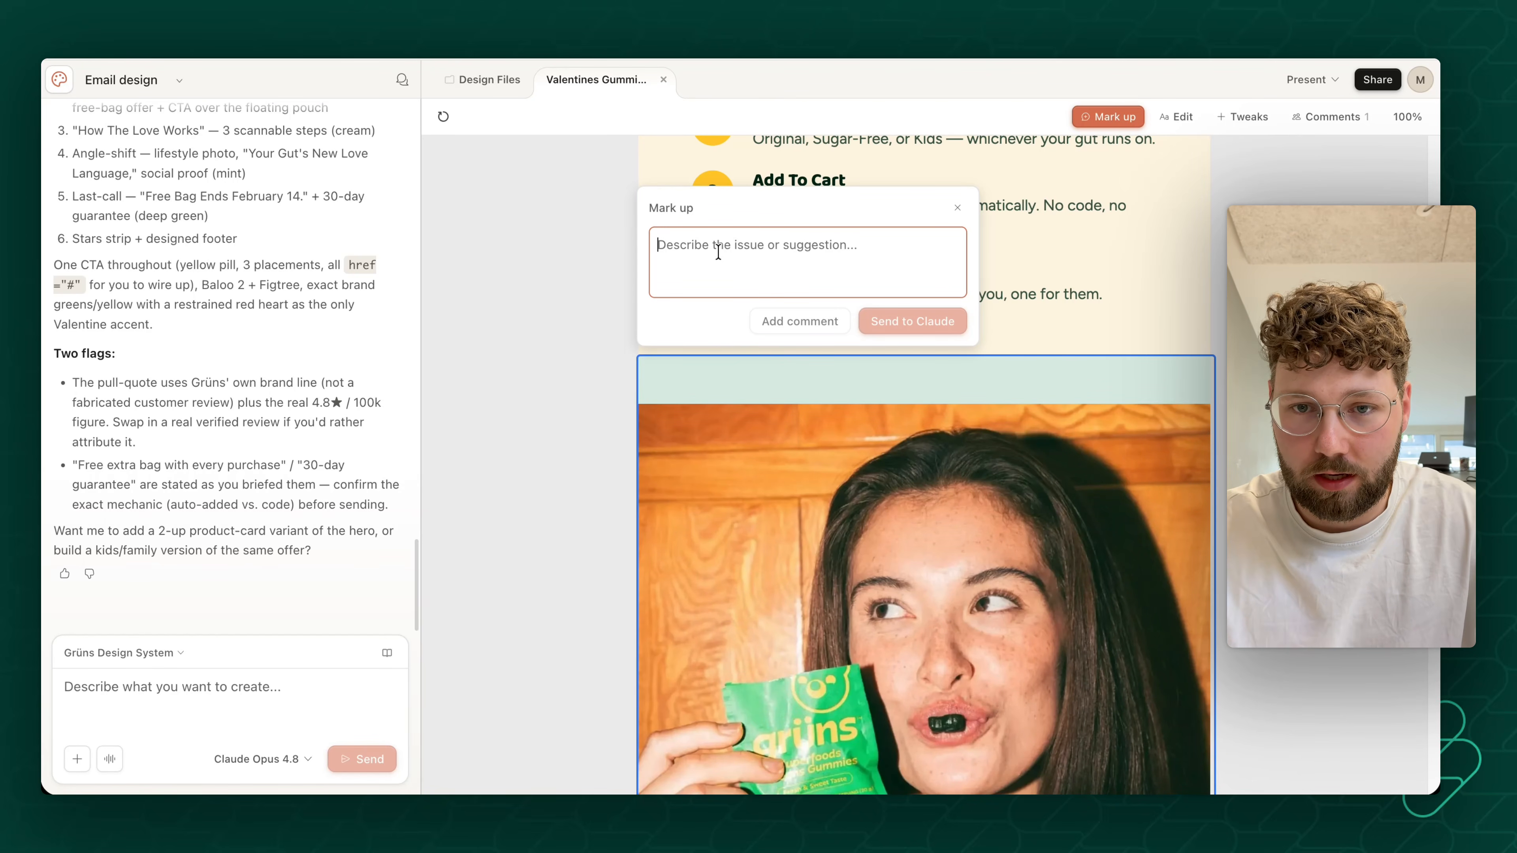
{"action": "type", "text": "Make sure the image fits the full section. Remove the spacing in the top"}
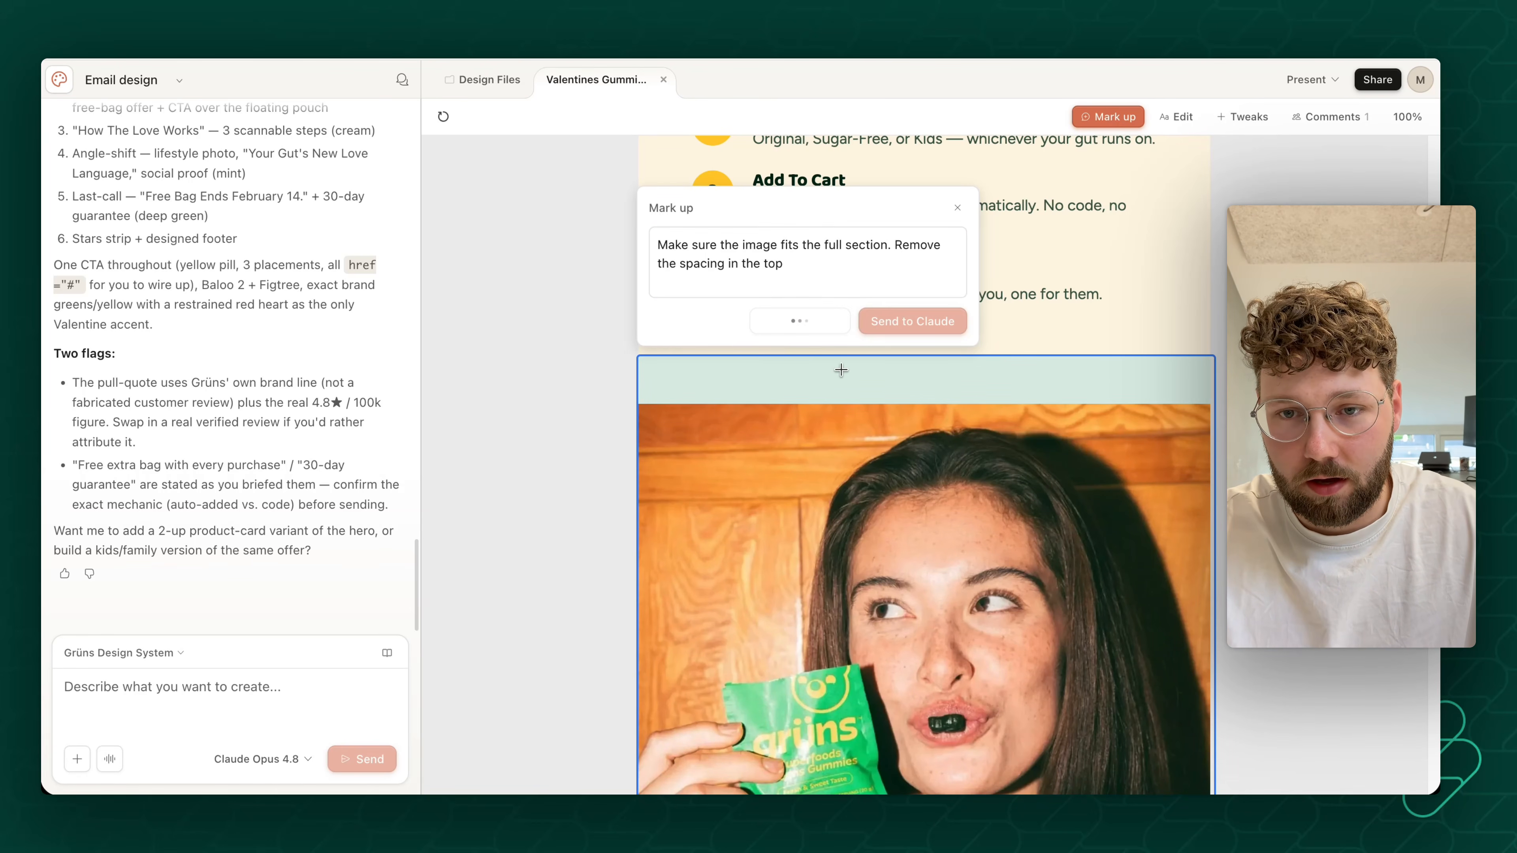
- Resolve the "Remove this section" comment and send the comment about fitting the image to the full section to Claude
{"action": "scroll", "coordinate": [899, 442], "scroll_direction": "down", "scroll_amount": 12}
{"action": "scroll", "coordinate": [924, 466], "scroll_direction": "up", "scroll_amount": 15}
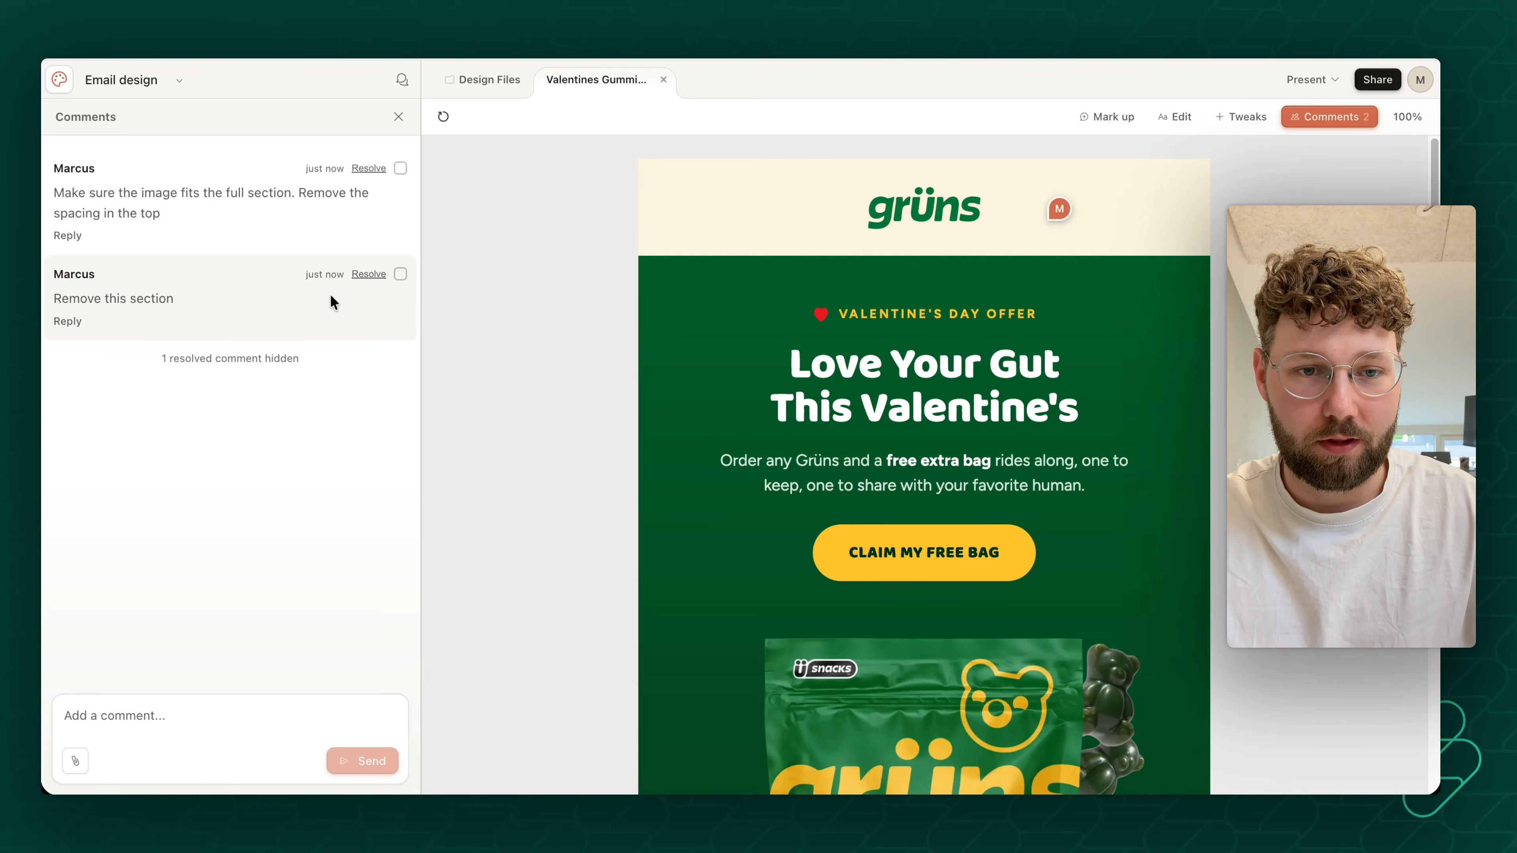
{"action": "left_click", "coordinate": [369, 274]}
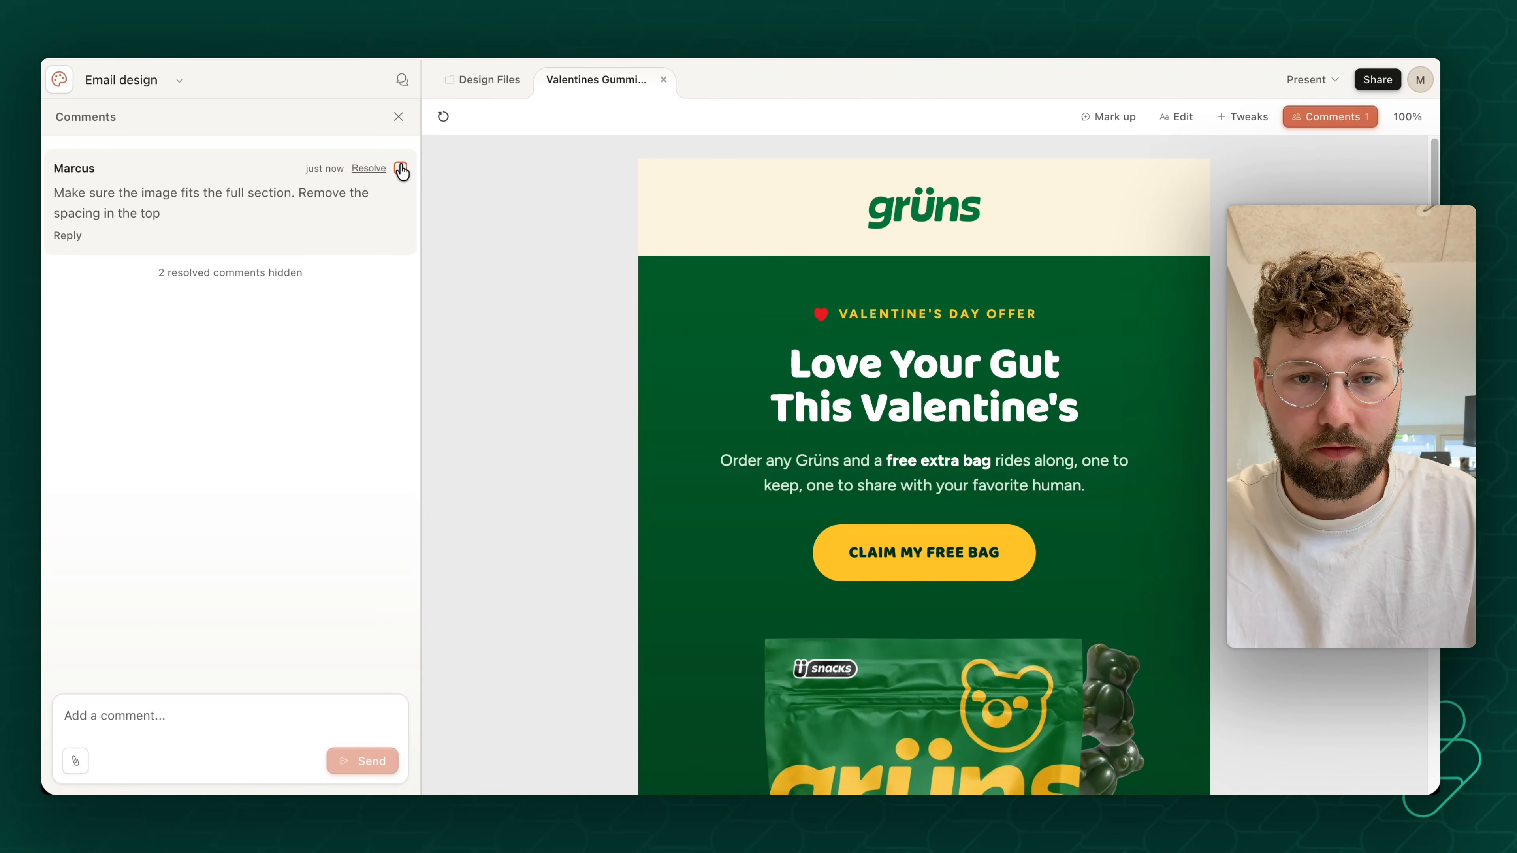
{"action": "left_click", "coordinate": [400, 168]}
{"action": "left_click", "coordinate": [354, 664]}
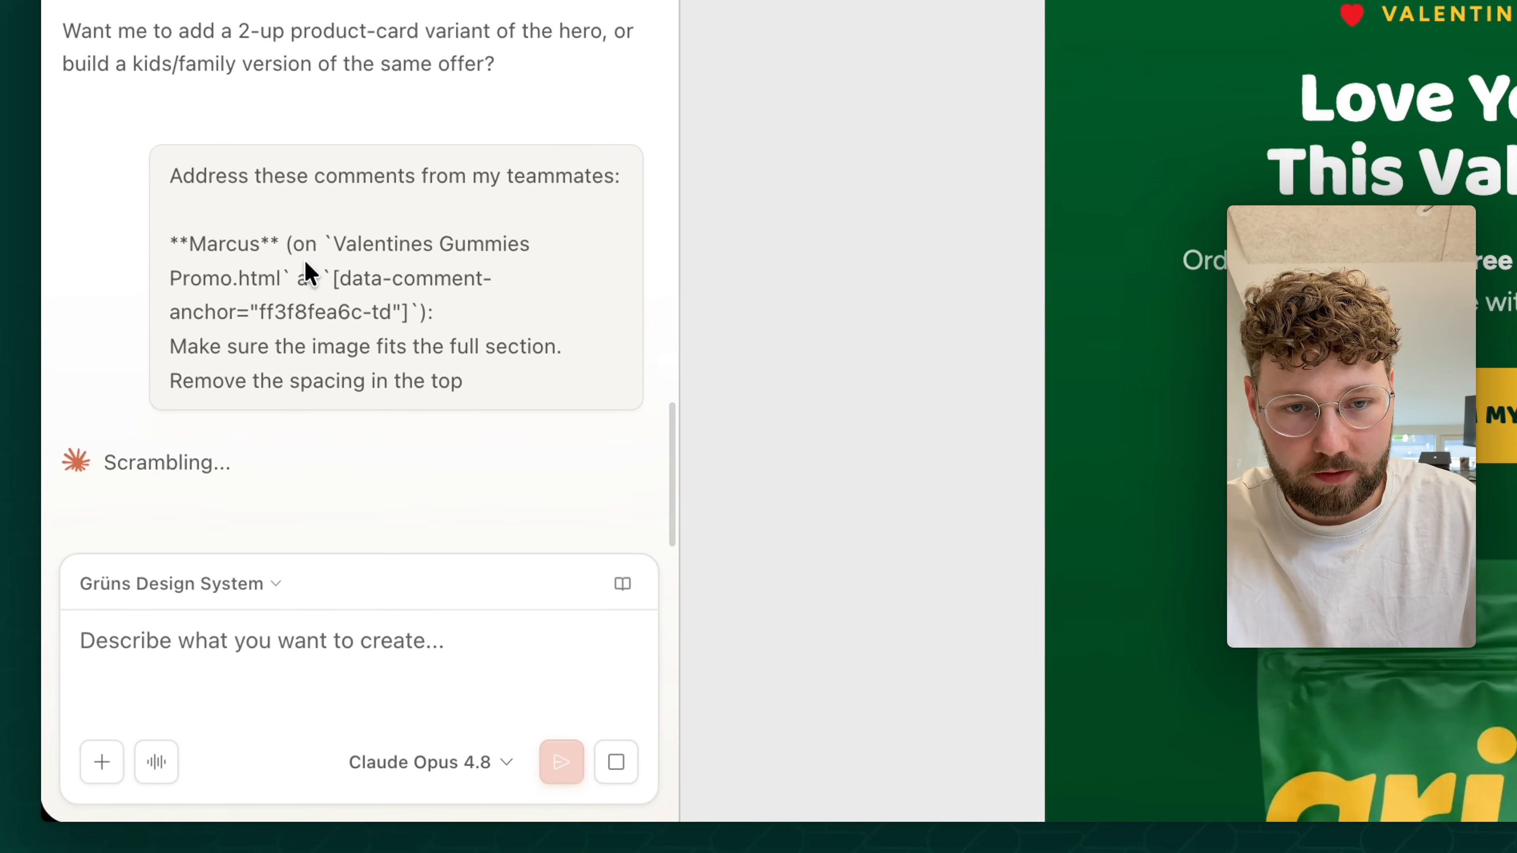
- Examine the sent comment request, checking its file reference, element anchor and feedback text
{"action": "left_click_drag", "start_coordinate": [123, 451], "coordinate": [252, 493]}
{"action": "left_click_drag", "start_coordinate": [398, 311], "coordinate": [515, 394]}
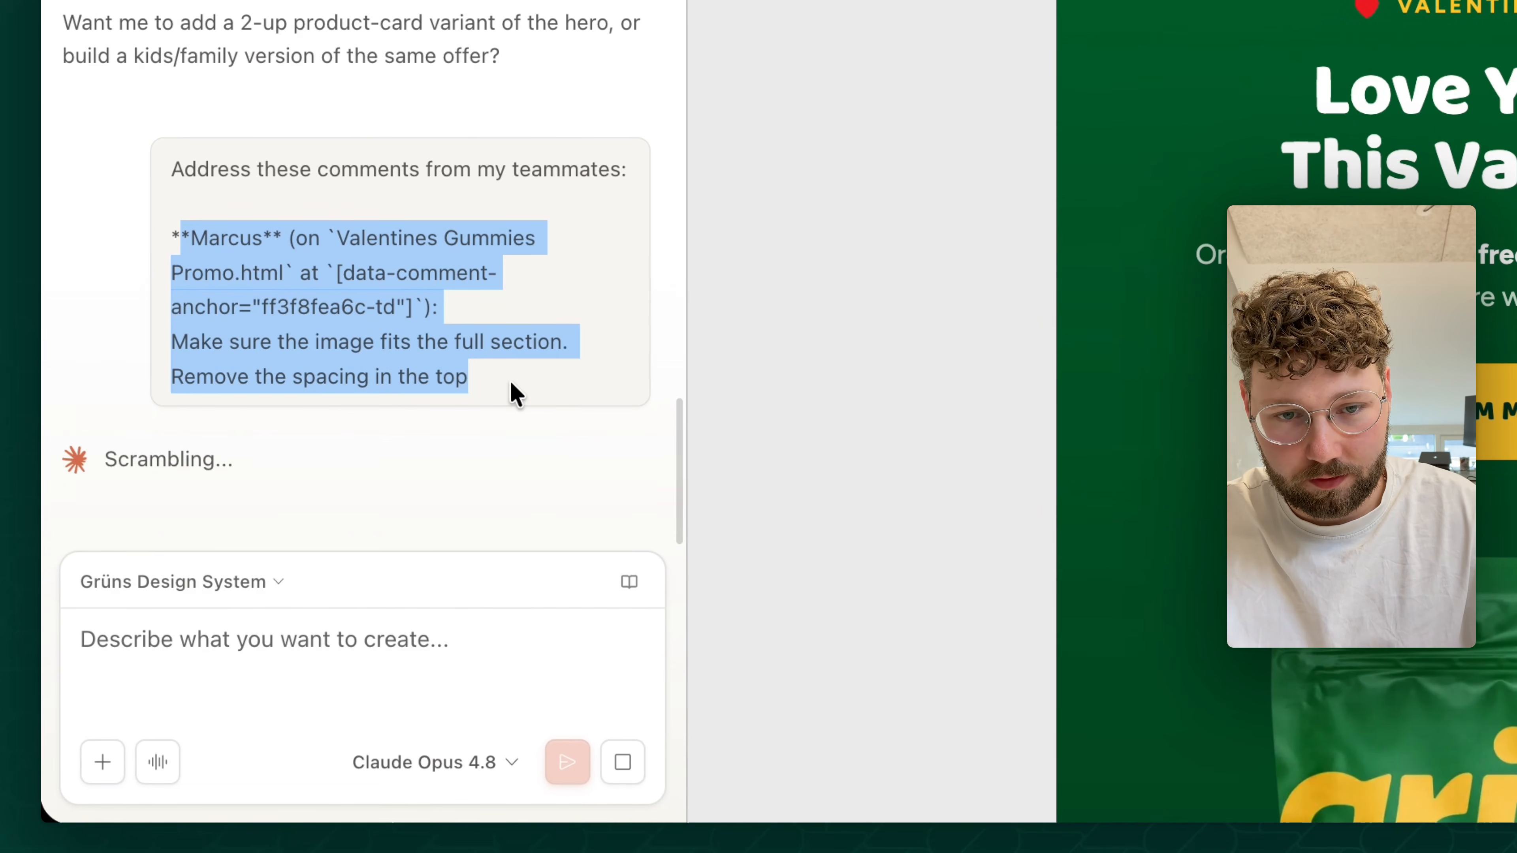
{"action": "left_click", "coordinate": [490, 373]}
{"action": "left_click_drag", "start_coordinate": [437, 307], "coordinate": [283, 238]}
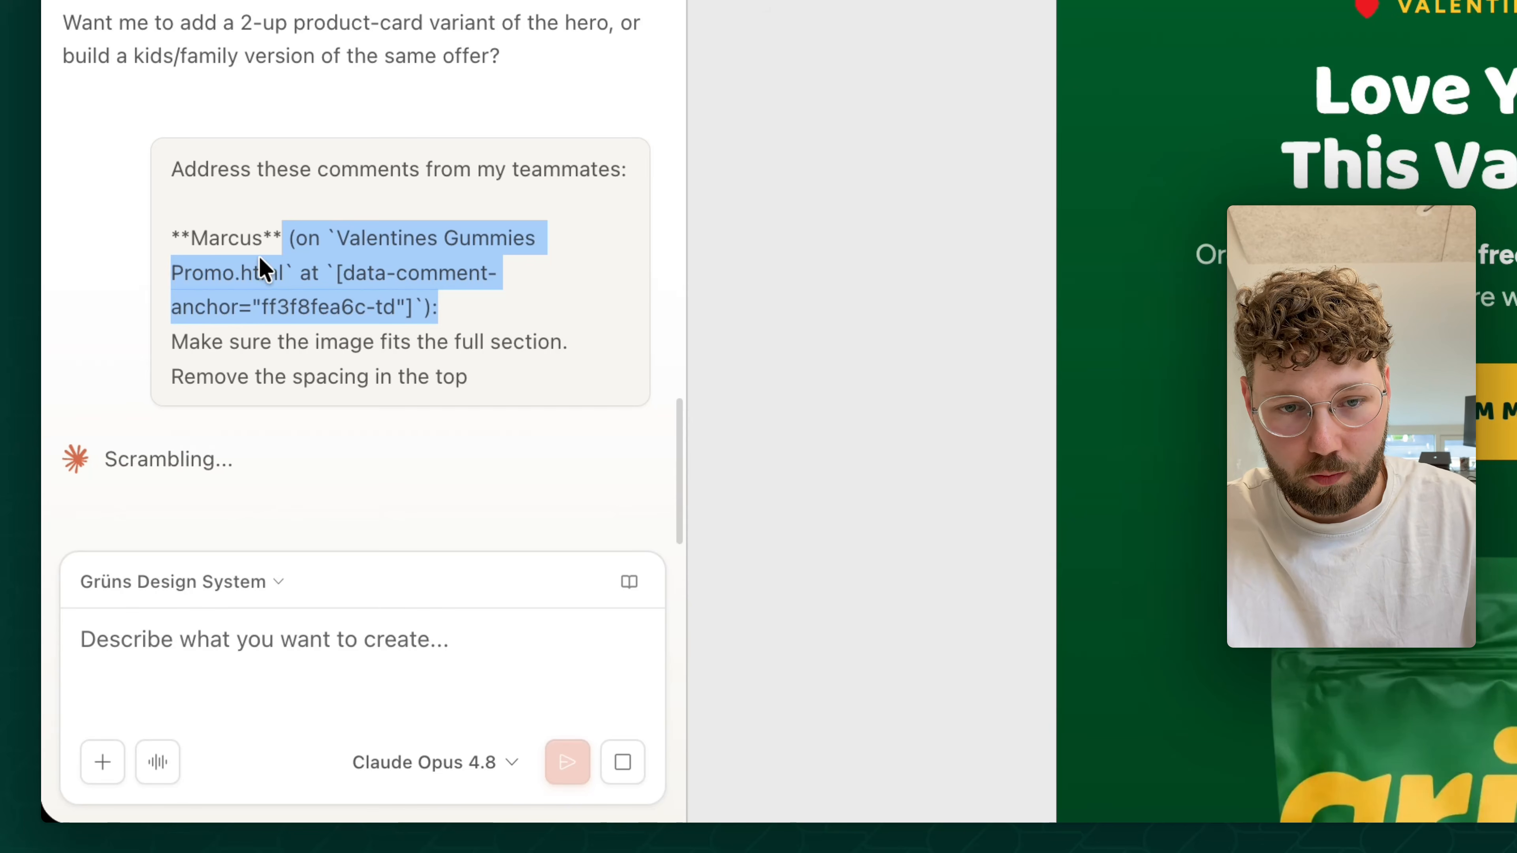
- Review the sent feedback text, Claude's reply and how the lifestyle photo fits its section in the updated email
{"action": "left_click", "coordinate": [201, 356]}
{"action": "left_click_drag", "start_coordinate": [186, 345], "coordinate": [470, 384]}
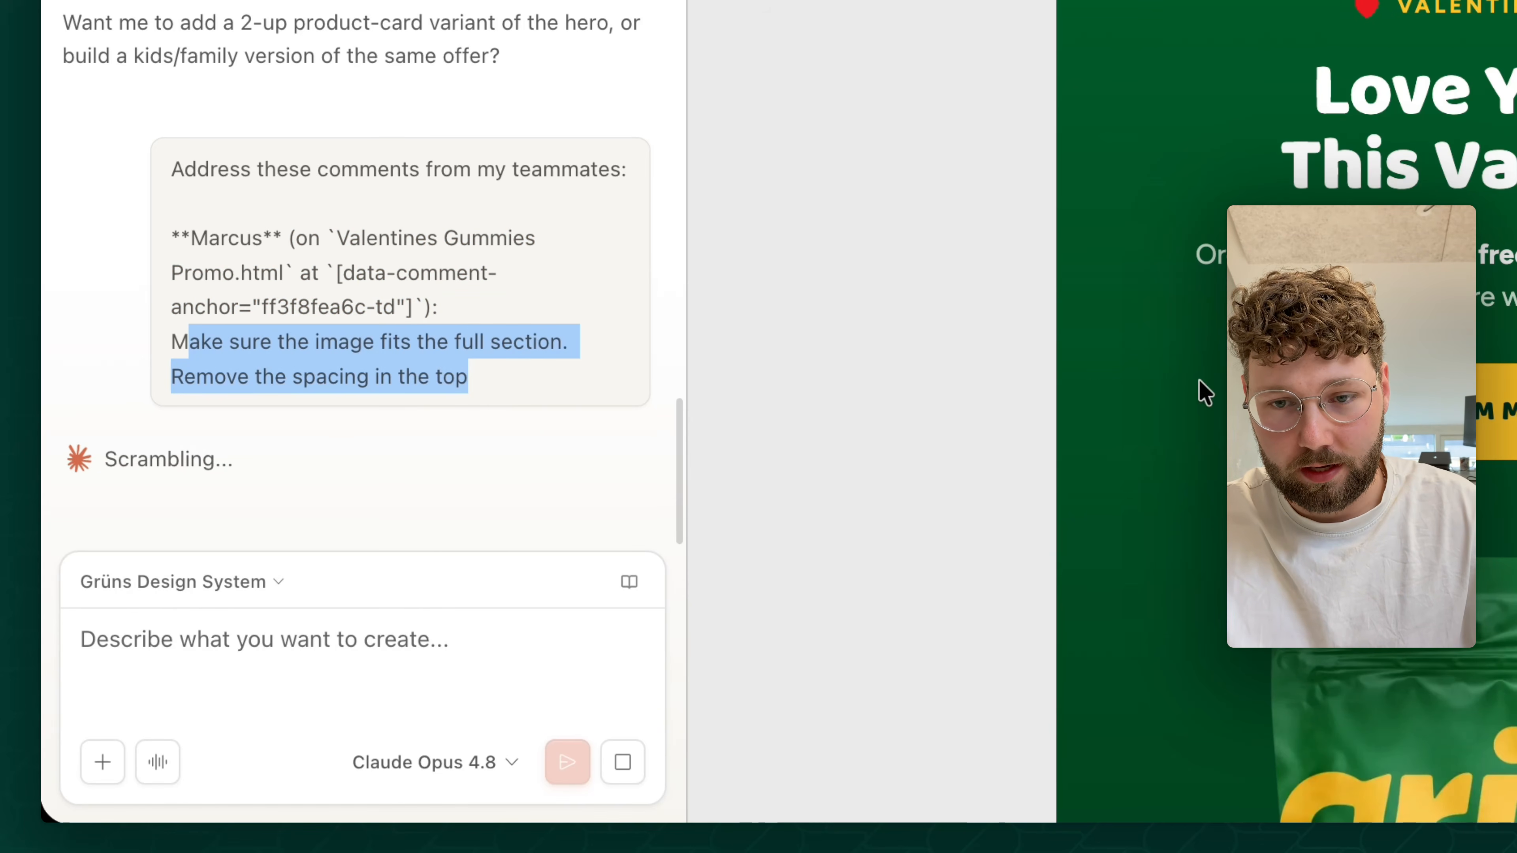
{"action": "scroll", "coordinate": [1199, 382], "scroll_direction": "down", "scroll_amount": 12}
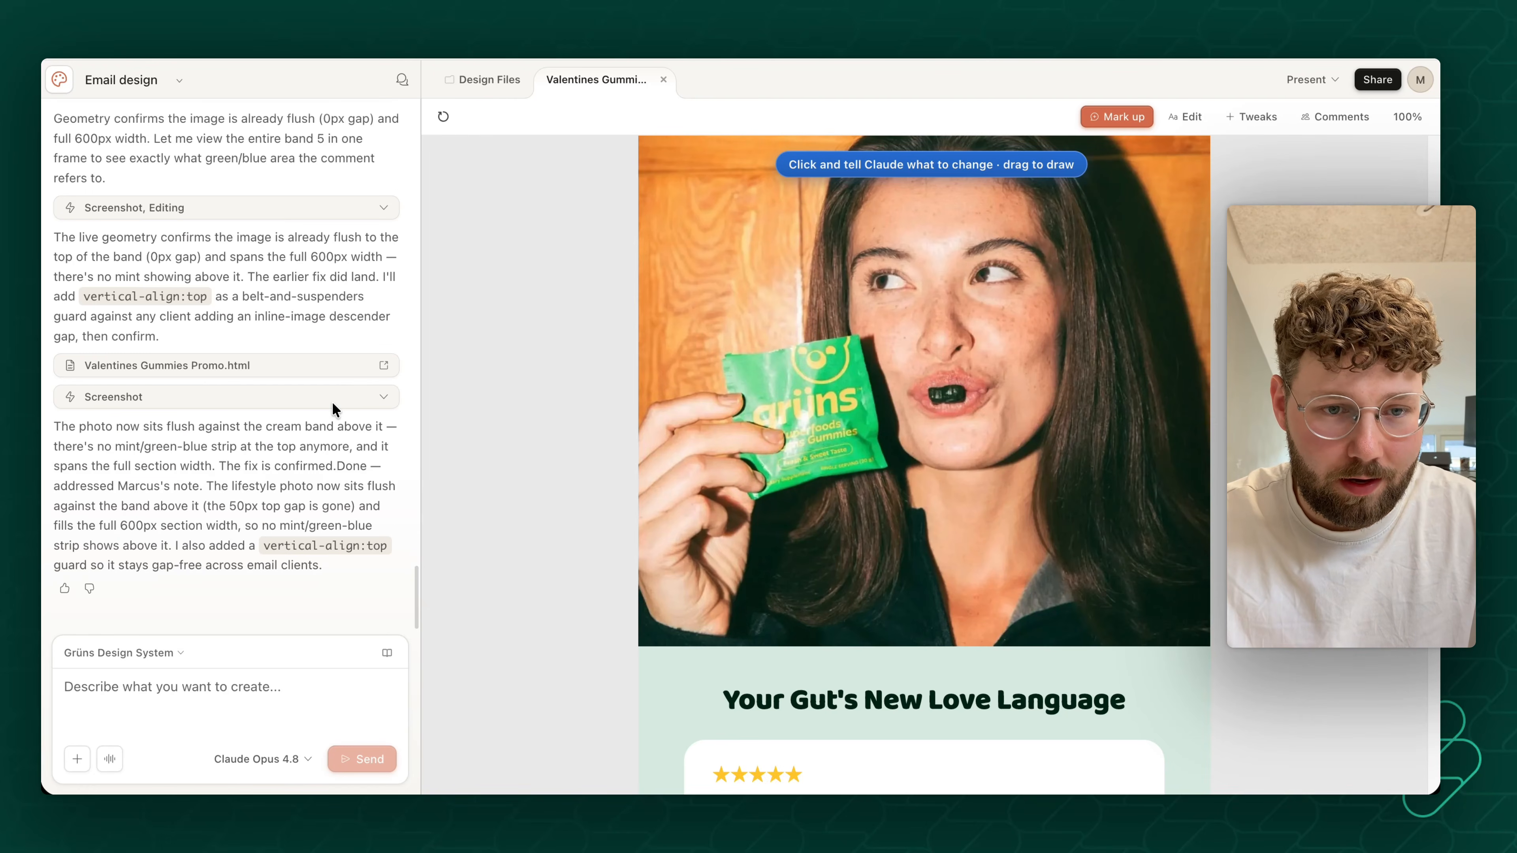
{"action": "scroll", "coordinate": [297, 413], "scroll_direction": "up", "scroll_amount": 1}
{"action": "scroll", "coordinate": [296, 413], "scroll_direction": "down", "scroll_amount": 1}
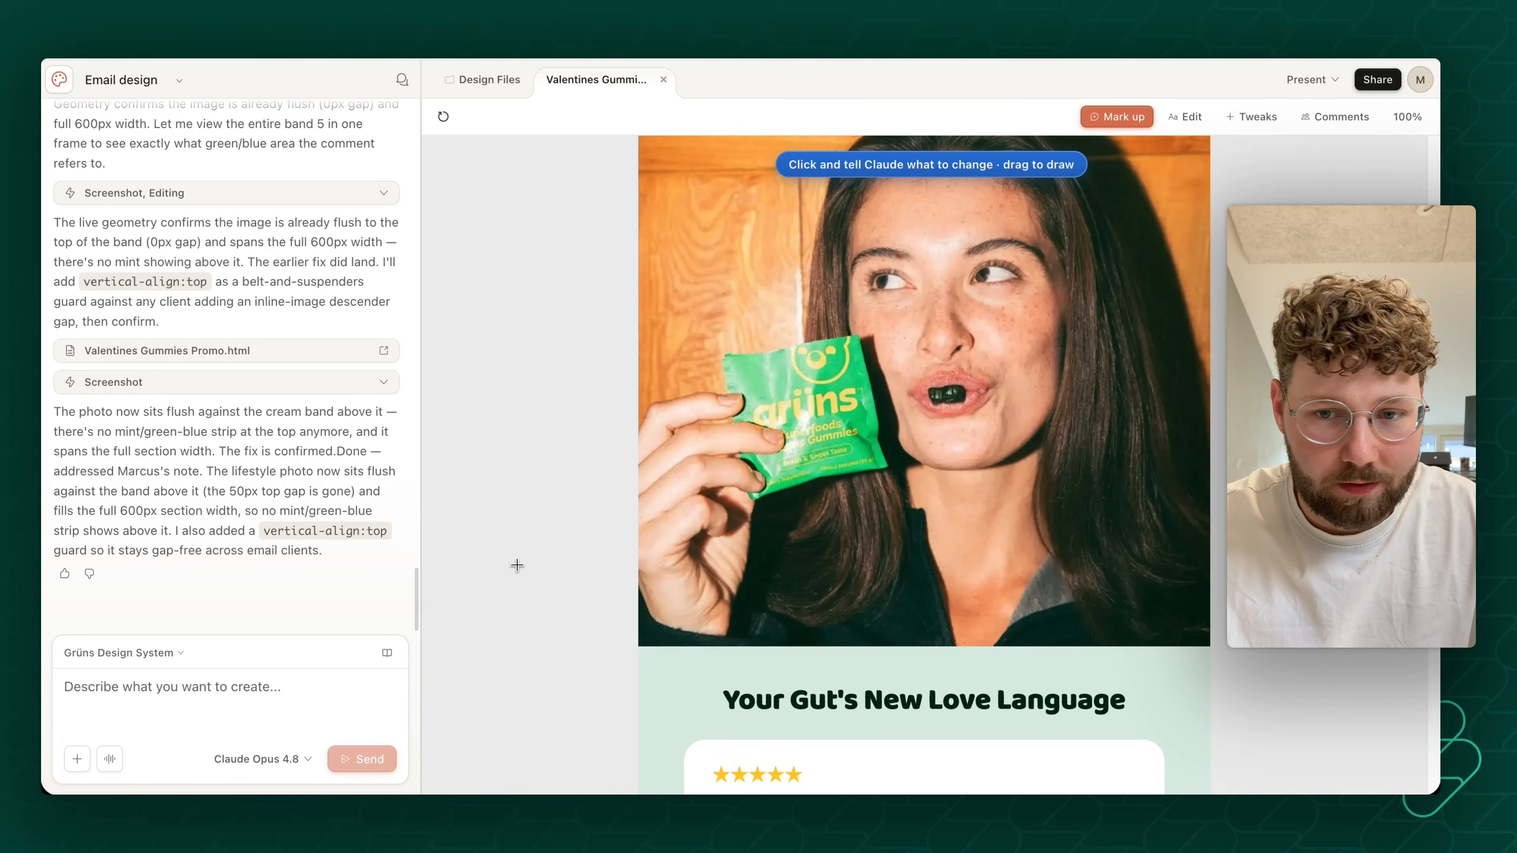
{"action": "scroll", "coordinate": [850, 468], "scroll_direction": "up", "scroll_amount": 1}
{"action": "scroll", "coordinate": [850, 467], "scroll_direction": "up", "scroll_amount": 1}
{"action": "scroll", "coordinate": [657, 251], "scroll_direction": "up", "scroll_amount": 2}
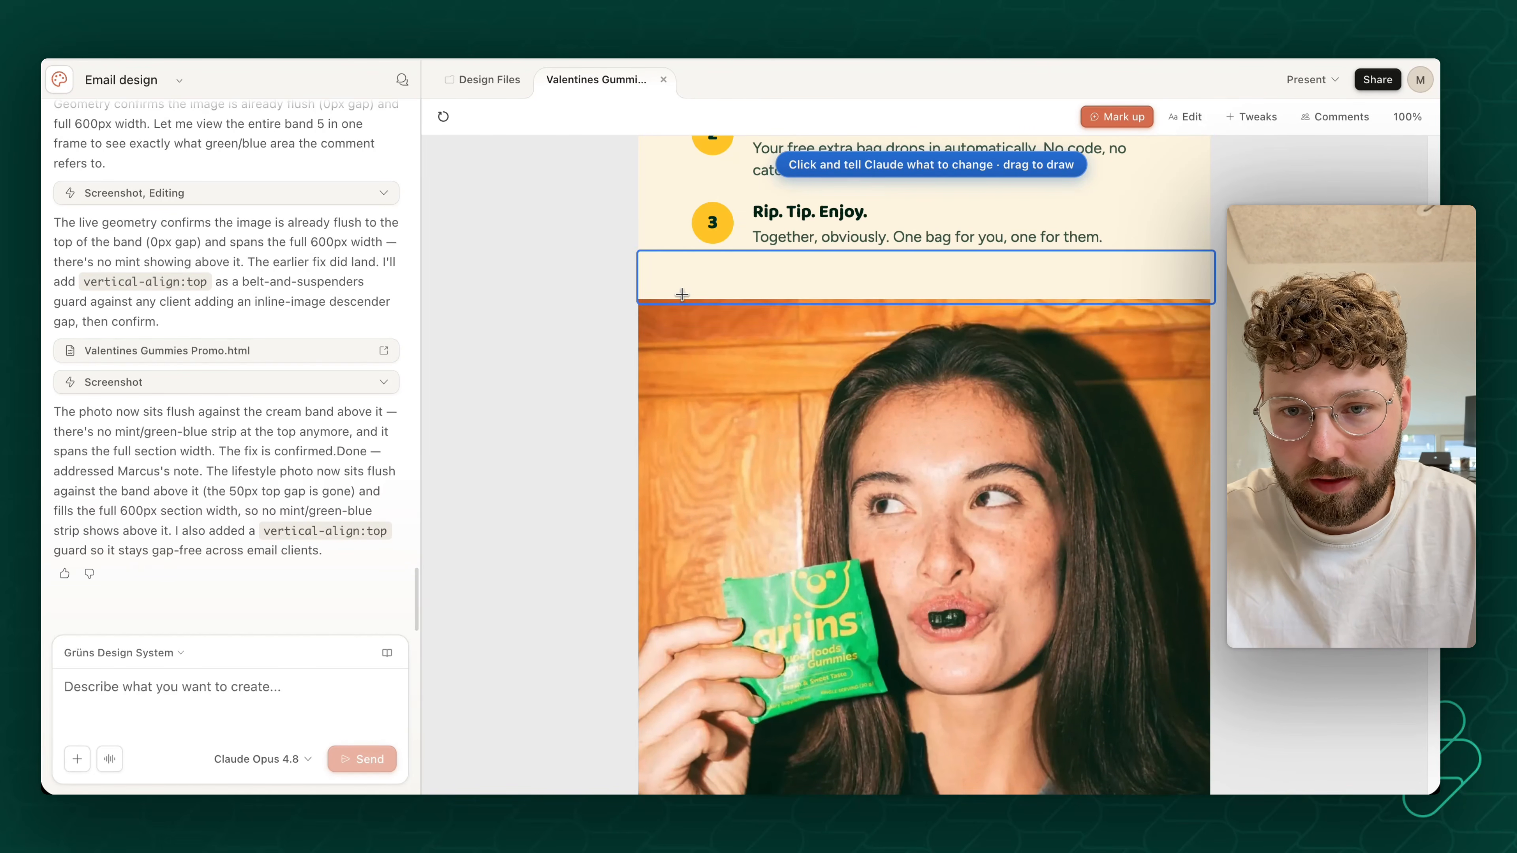
{"action": "scroll", "coordinate": [602, 329], "scroll_direction": "down", "scroll_amount": 10}
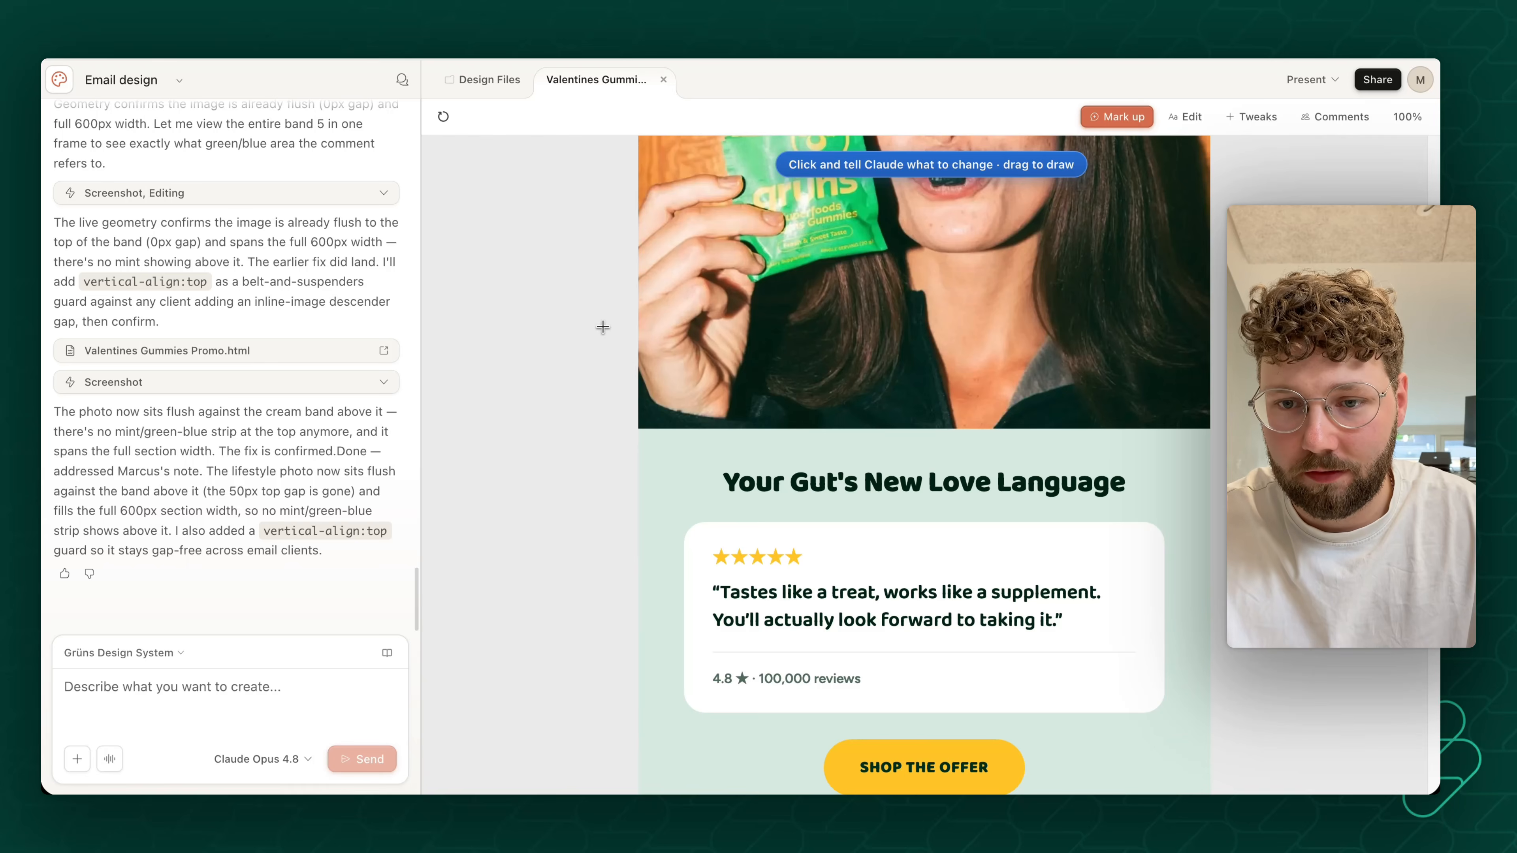
{"action": "scroll", "coordinate": [660, 381], "scroll_direction": "up", "scroll_amount": 7}
{"action": "scroll", "coordinate": [660, 380], "scroll_direction": "up", "scroll_amount": 4}
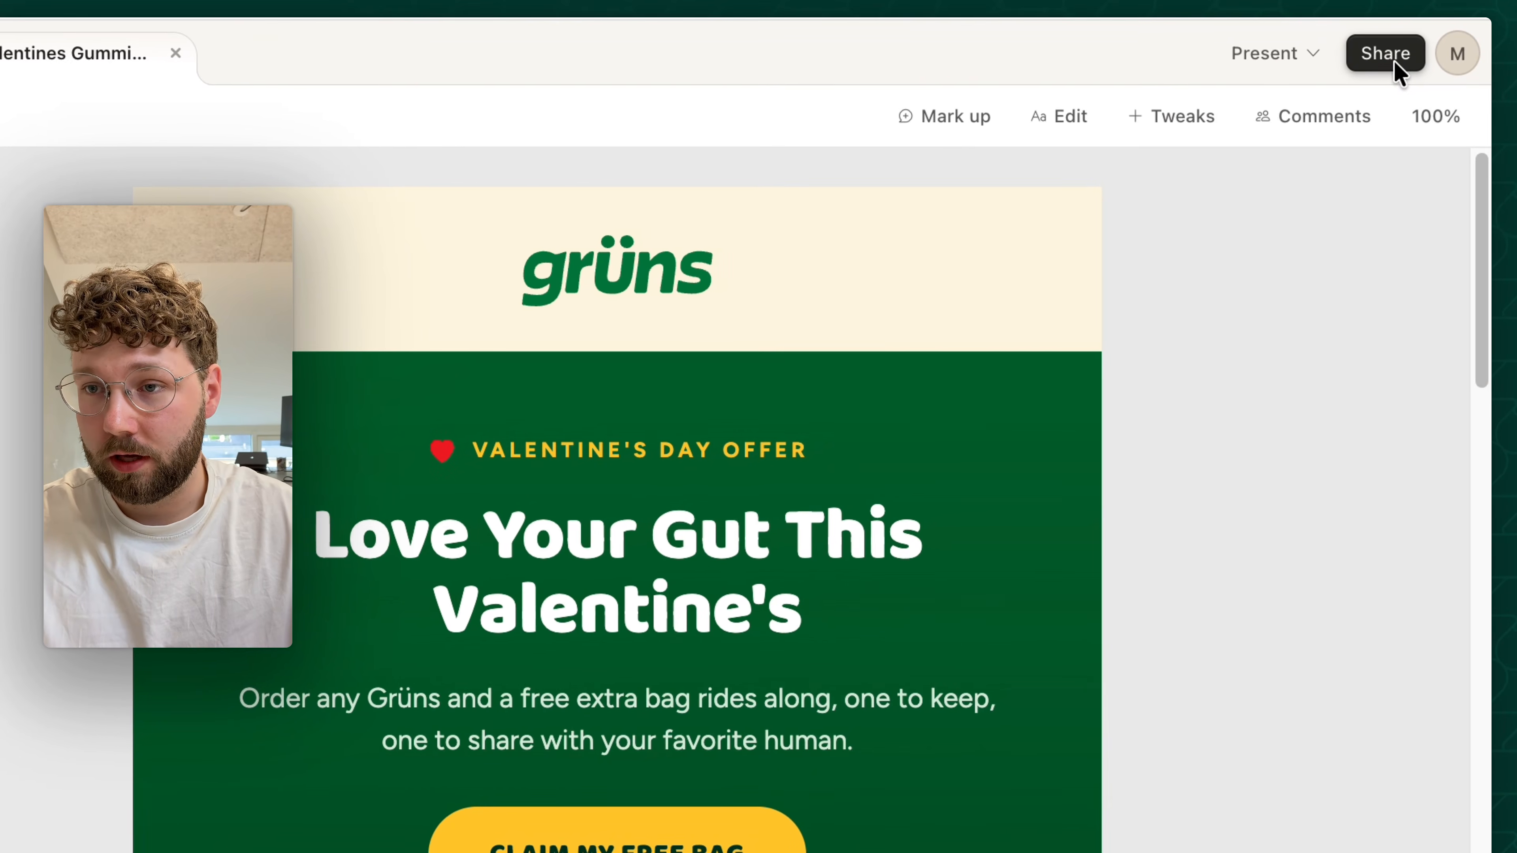
{"action": "left_click", "coordinate": [1378, 79]}
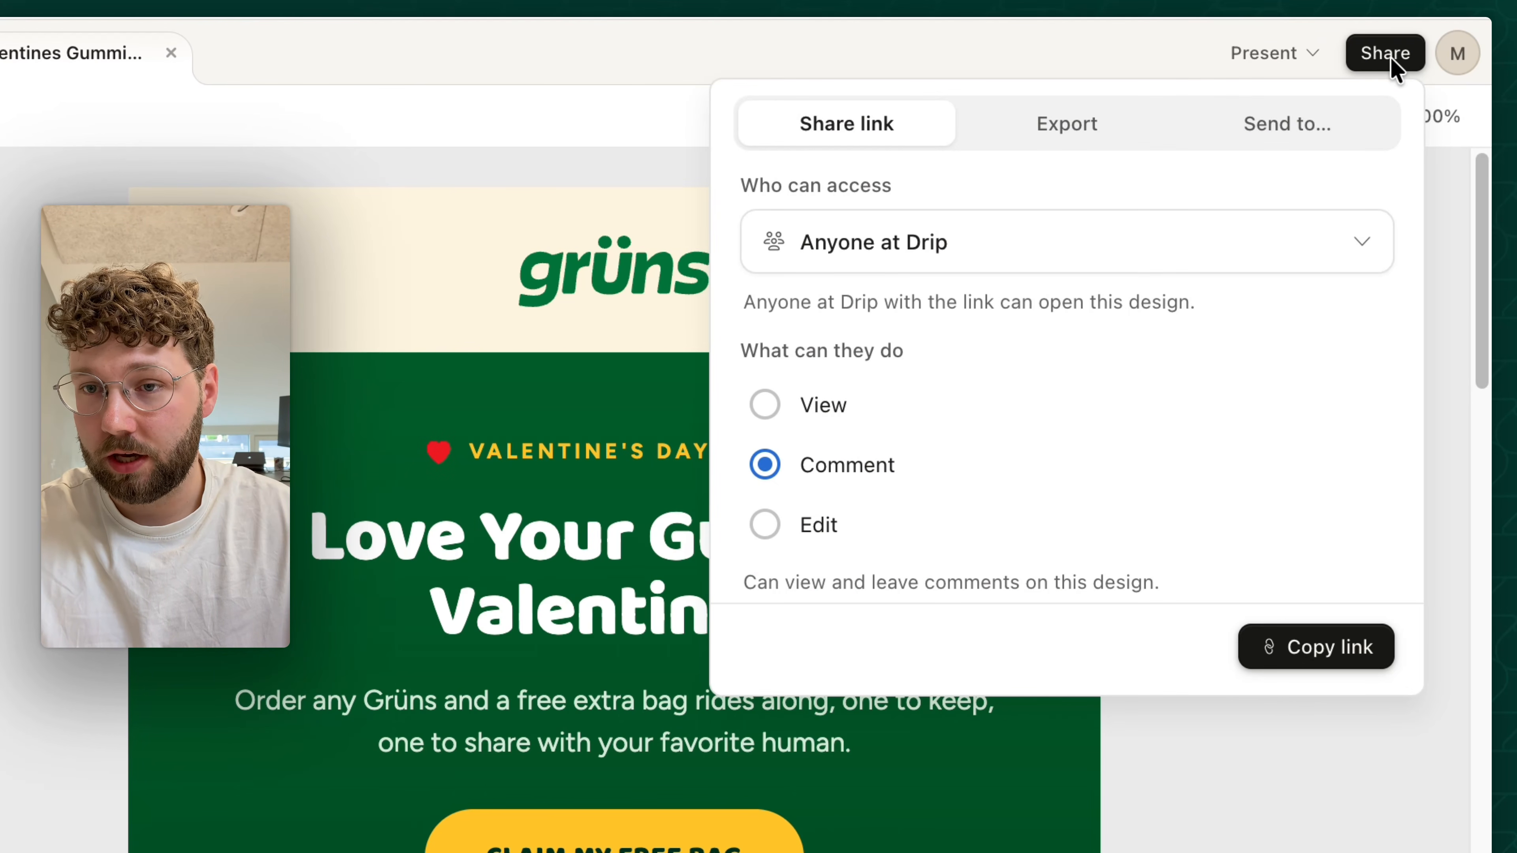
{"action": "left_click", "coordinate": [1059, 122]}
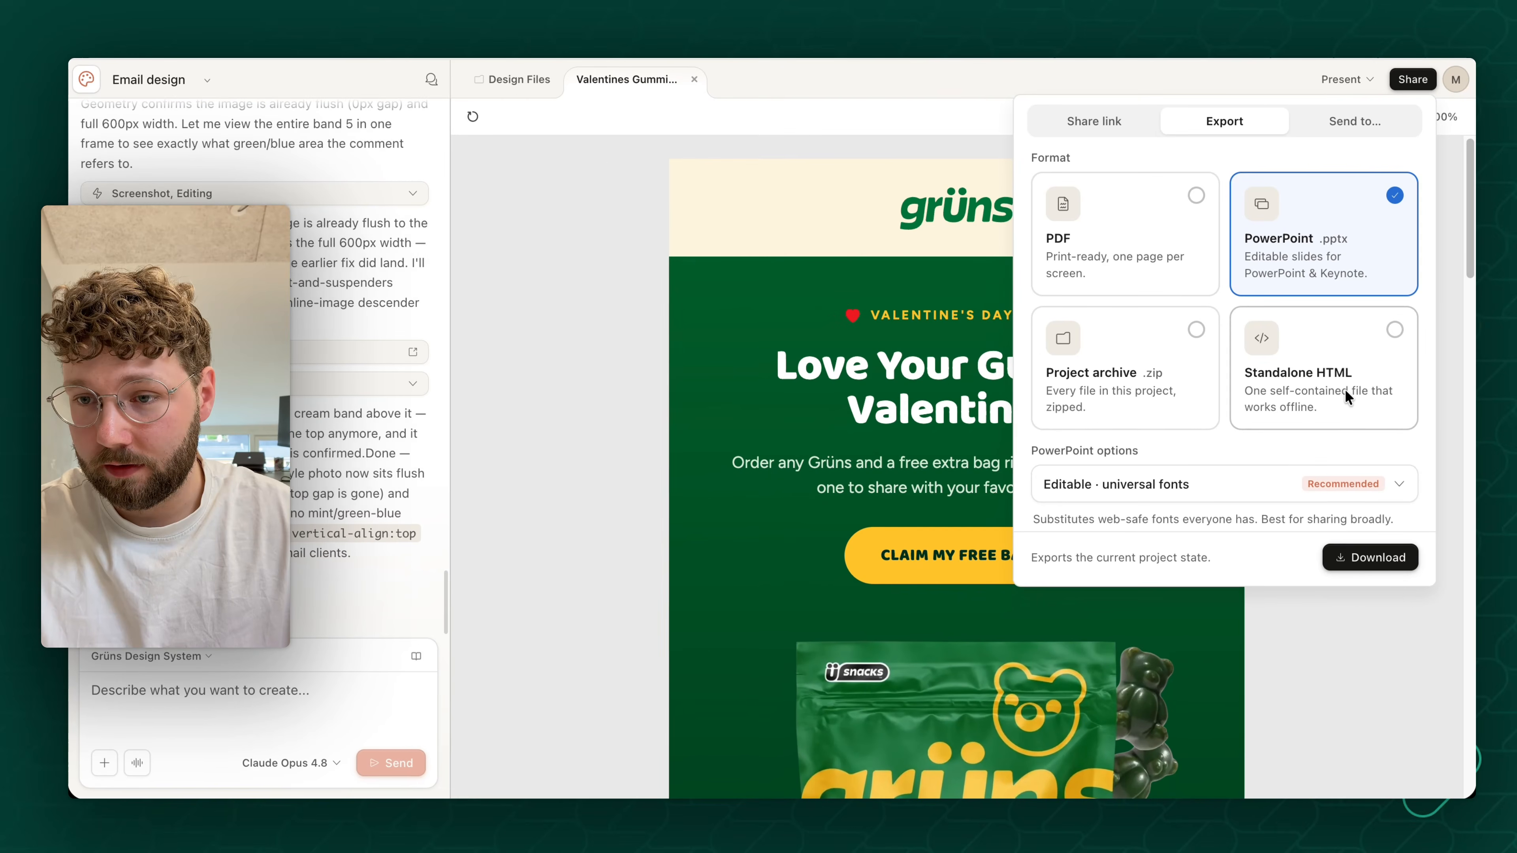
{"action": "left_click", "coordinate": [1328, 393]}
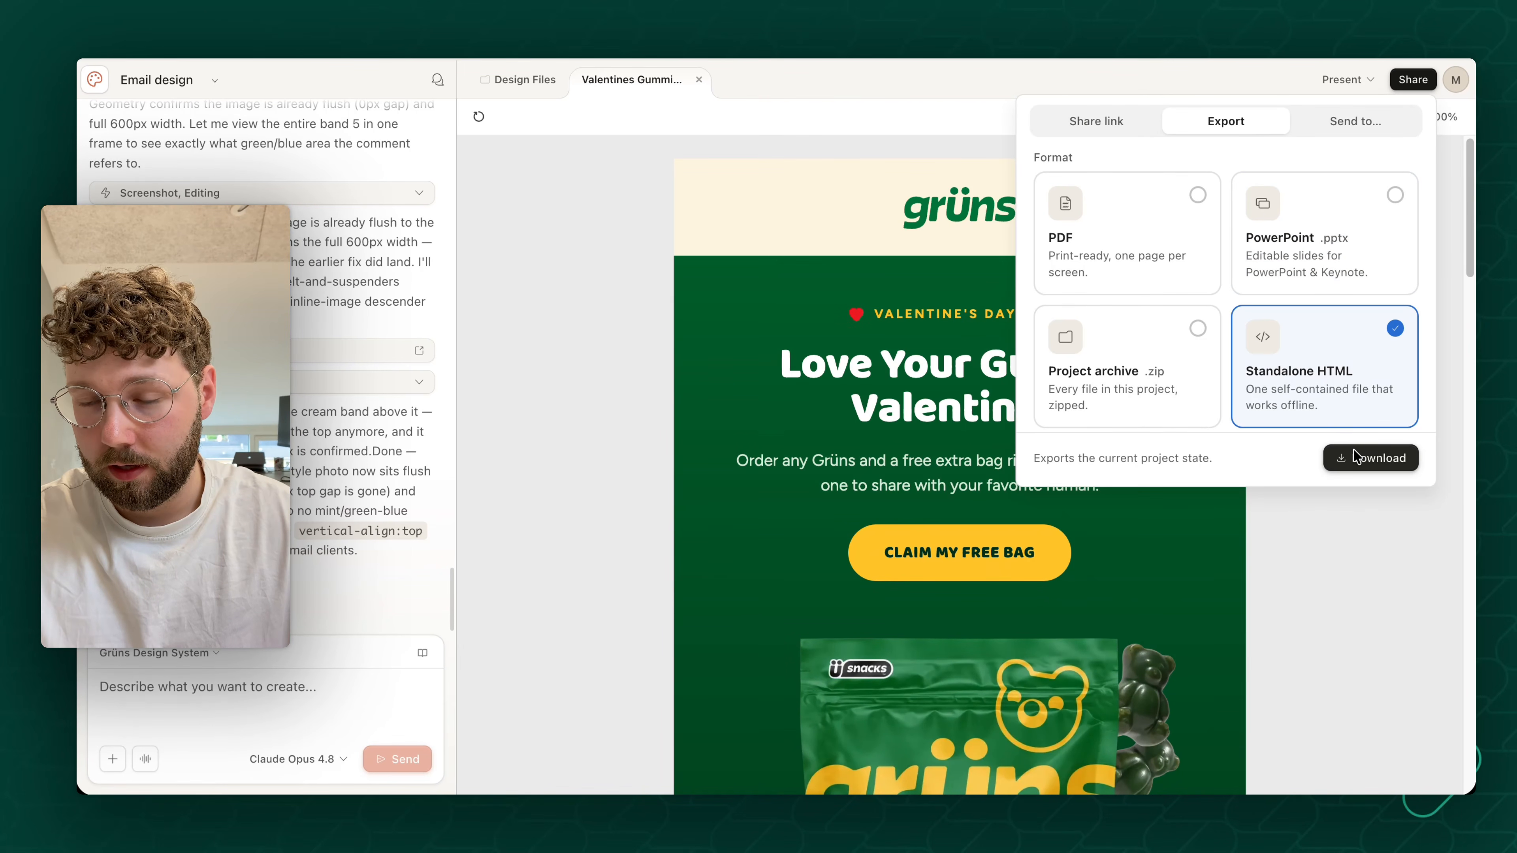
{"action": "left_click", "coordinate": [1366, 457]}
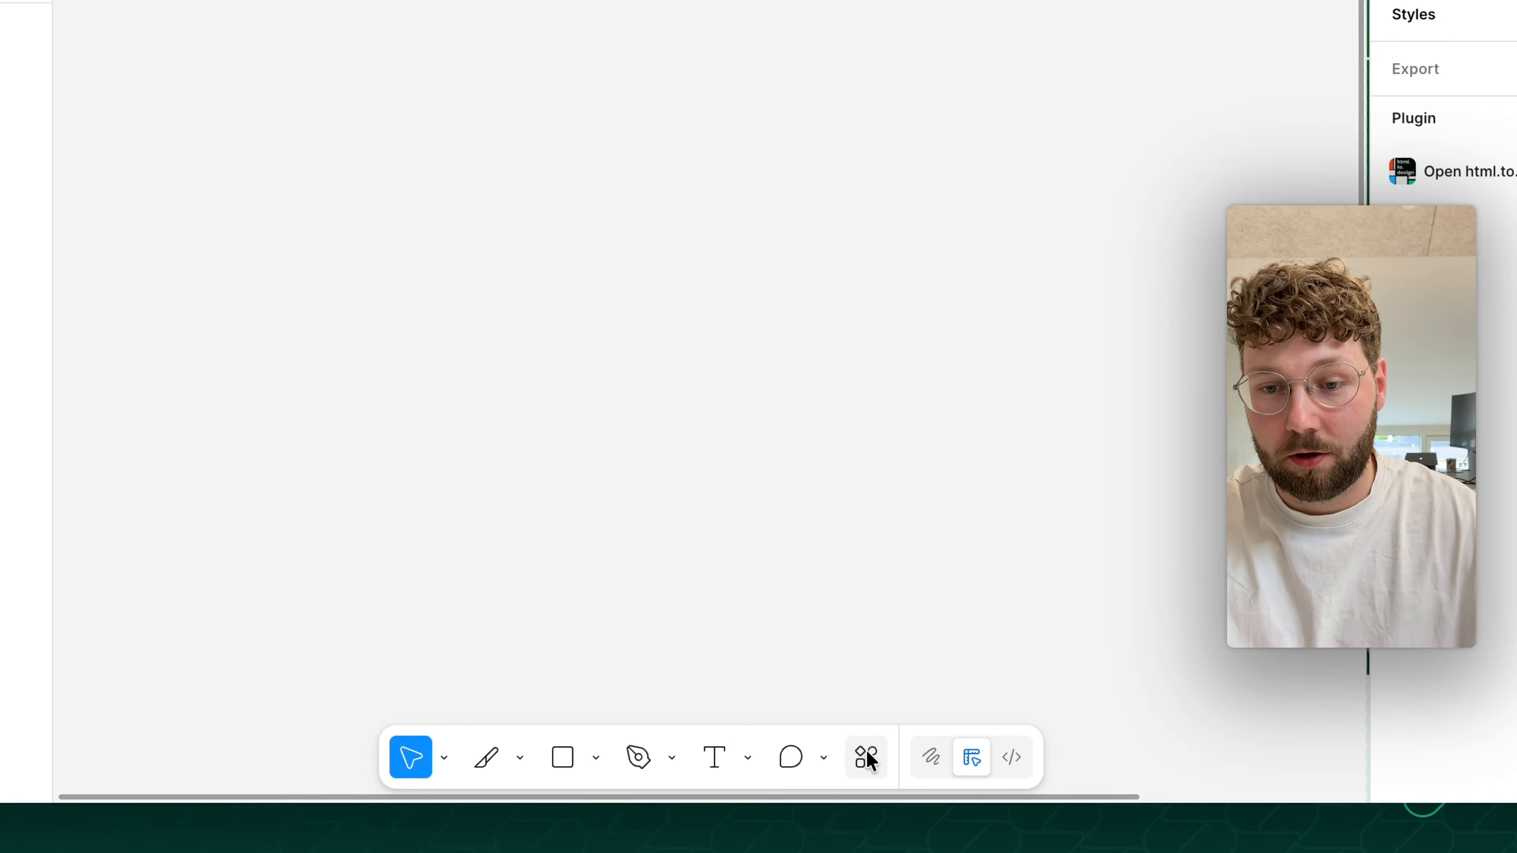
- Switch to Figma and open the file import of the html.to.design plugin
{"action": "left_click", "coordinate": [803, 767]}
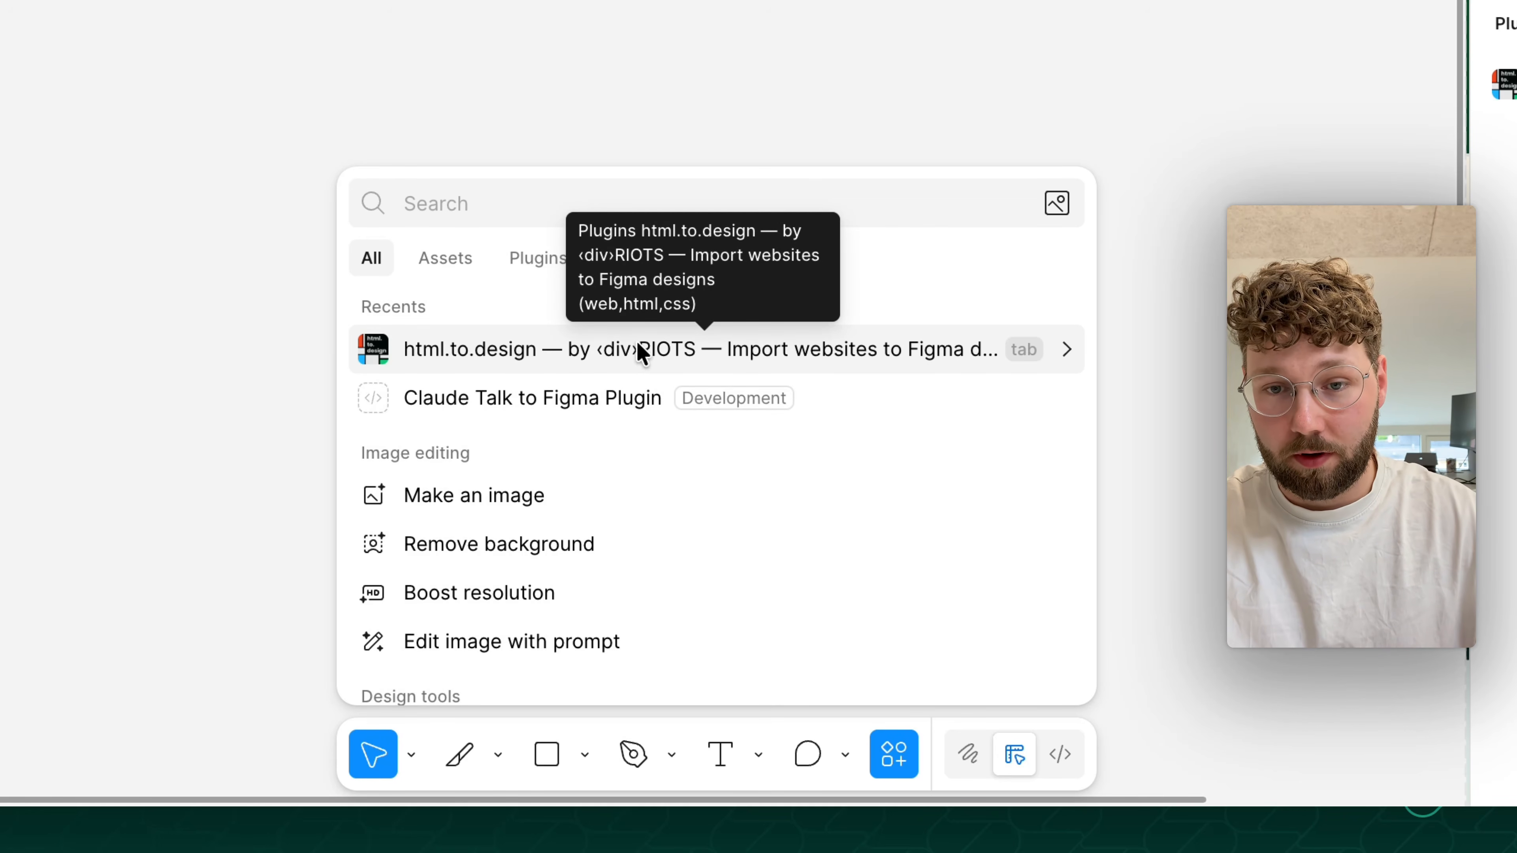
{"action": "left_click", "coordinate": [546, 250]}
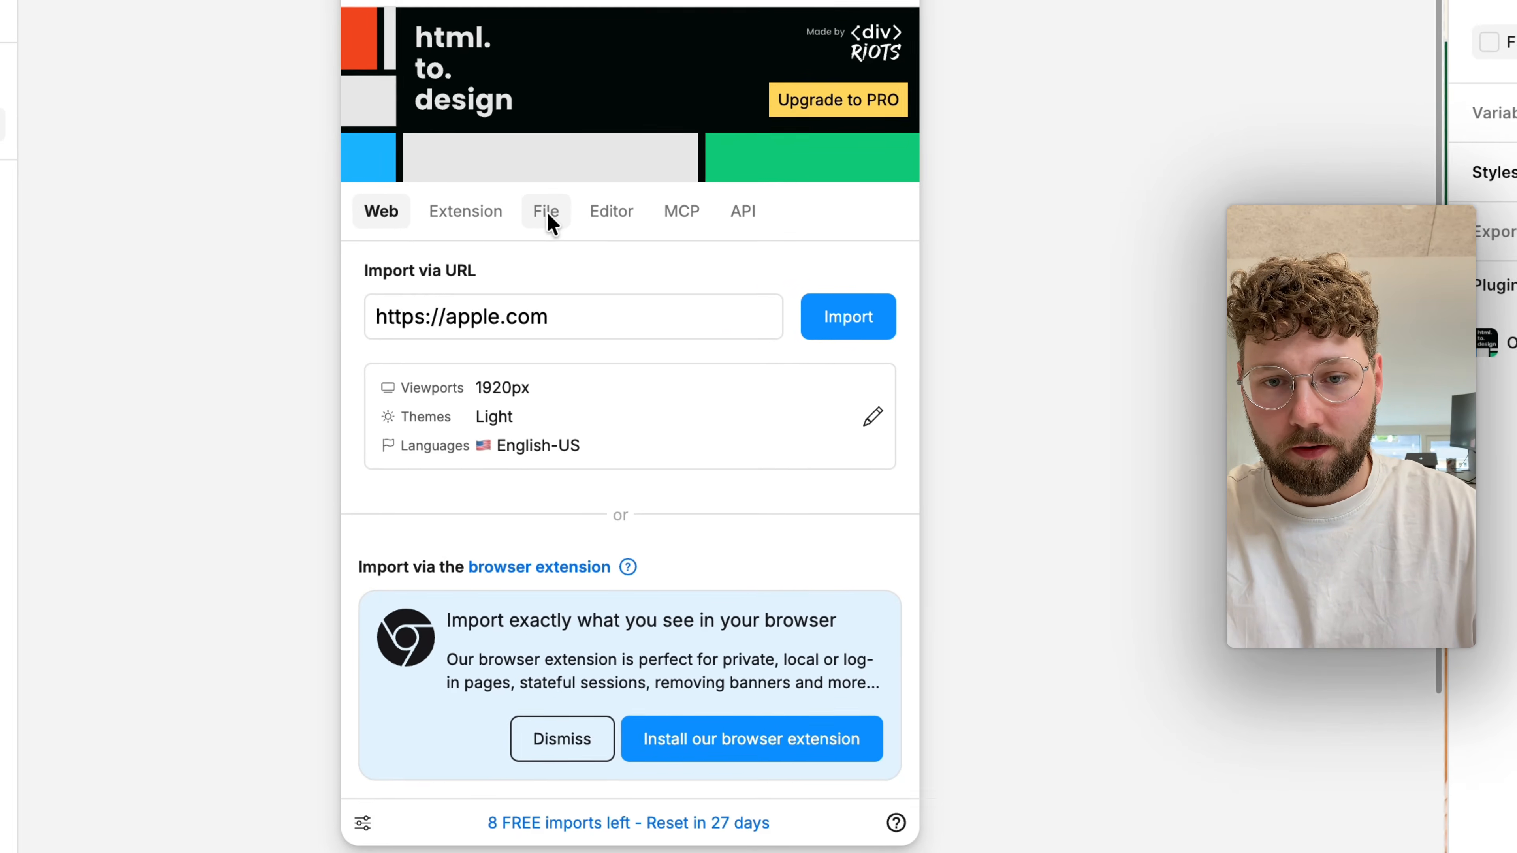
{"action": "left_click", "coordinate": [582, 287]}
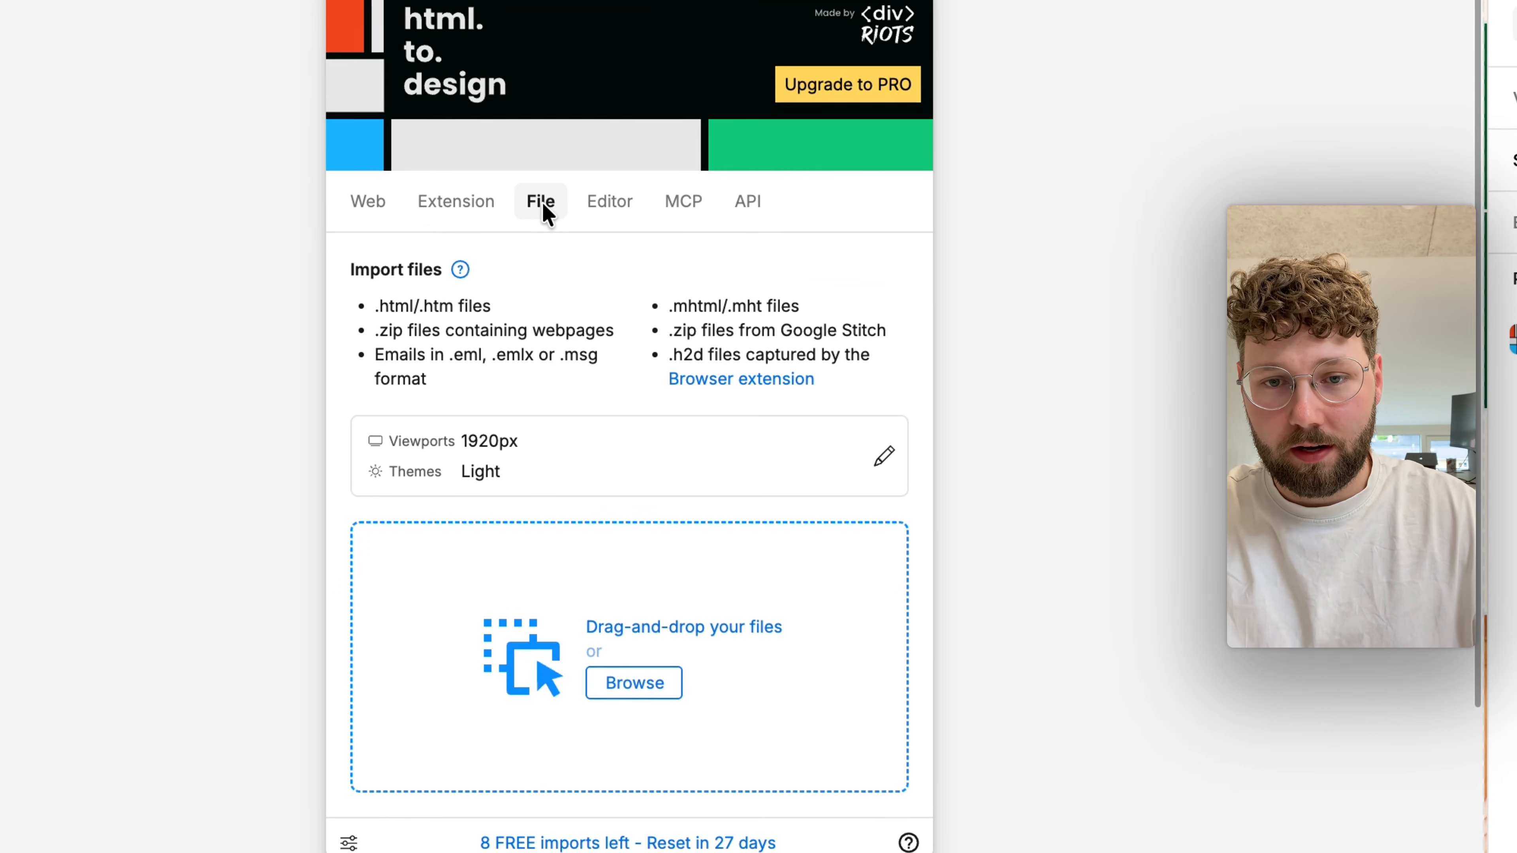
- Import the downloaded Valentines Gummies Promo - Standalone.html with Use Autolayout on, and close the plugin
{"action": "left_click", "coordinate": [647, 679]}
{"action": "left_click", "coordinate": [538, 577]}
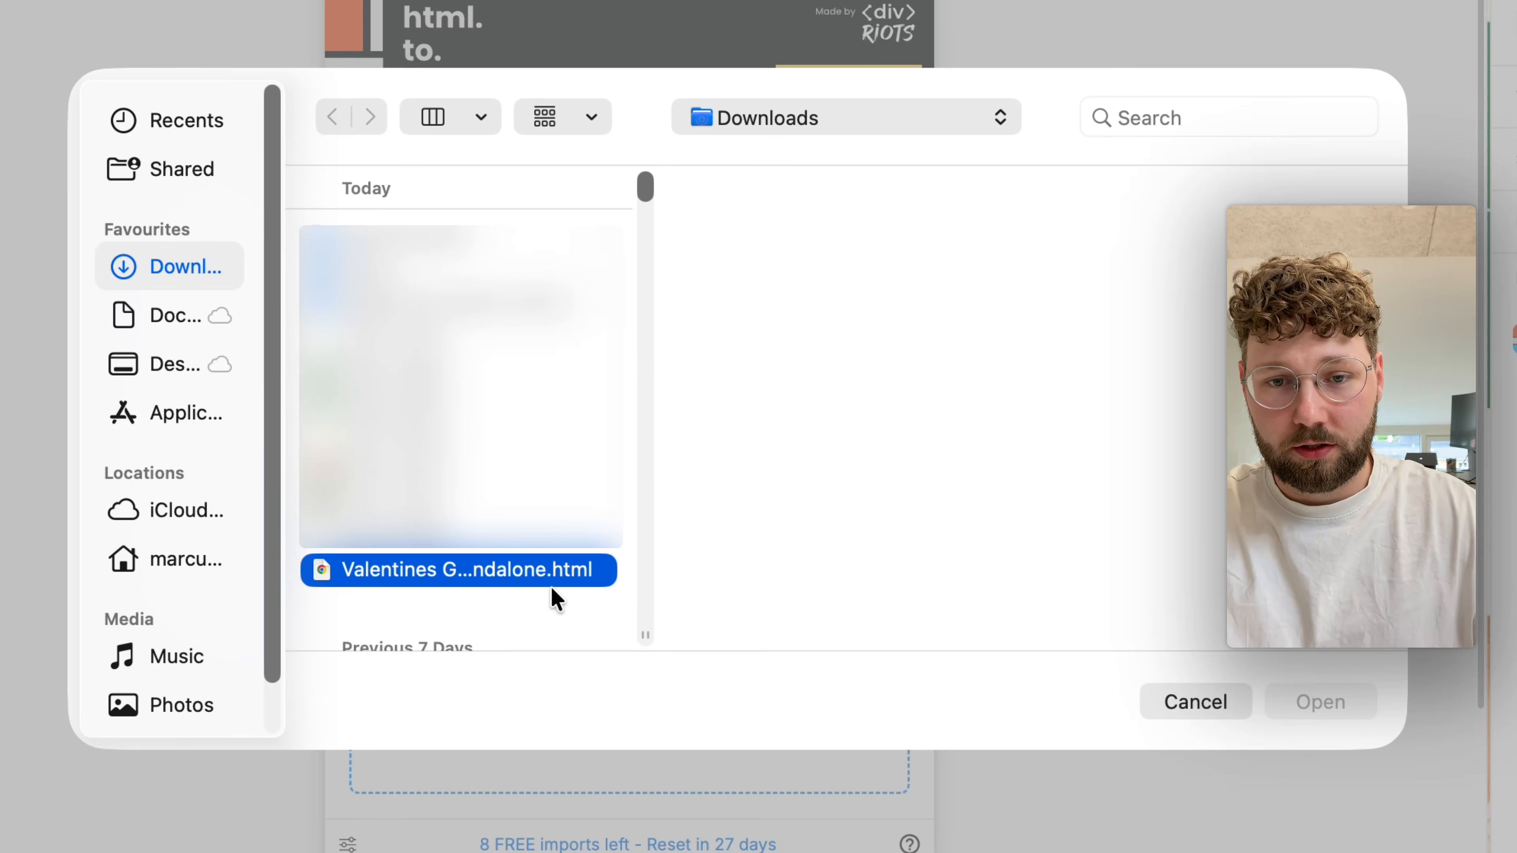
{"action": "left_click", "coordinate": [1320, 701]}
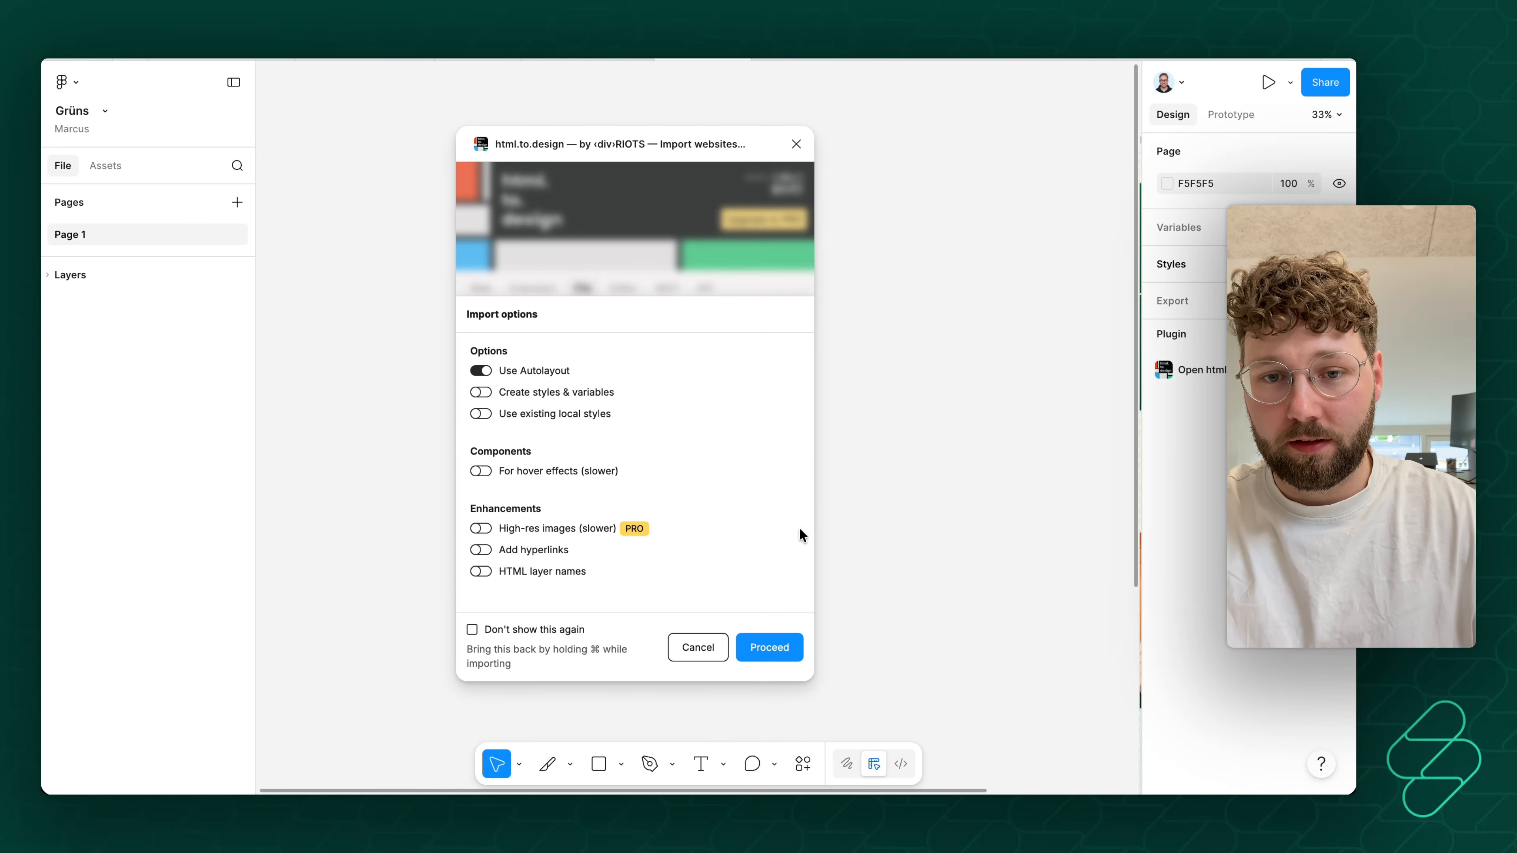
{"action": "left_click", "coordinate": [778, 648]}
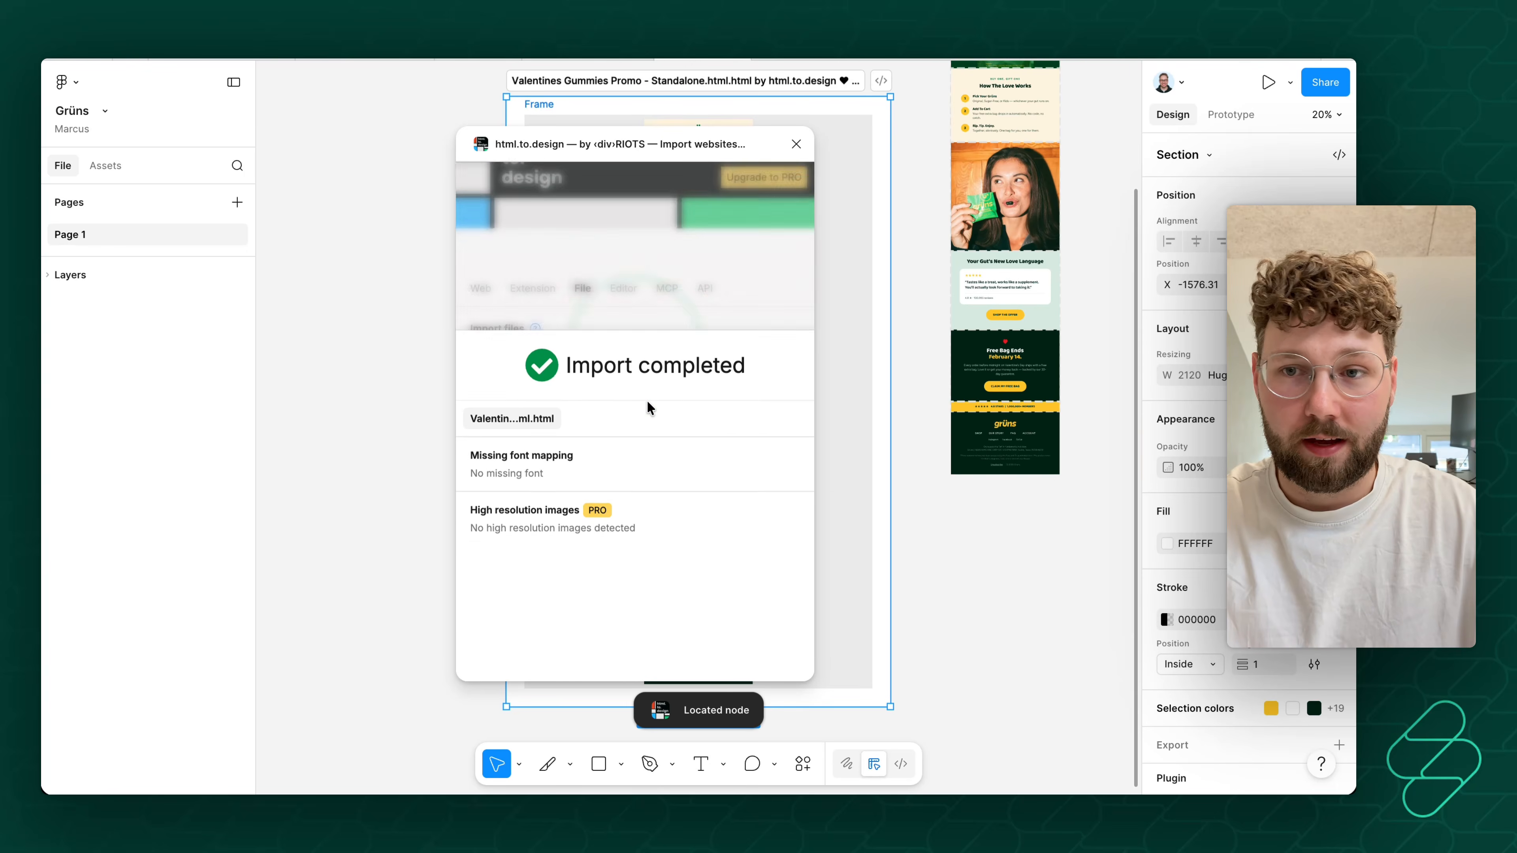
{"action": "left_click", "coordinate": [787, 666]}
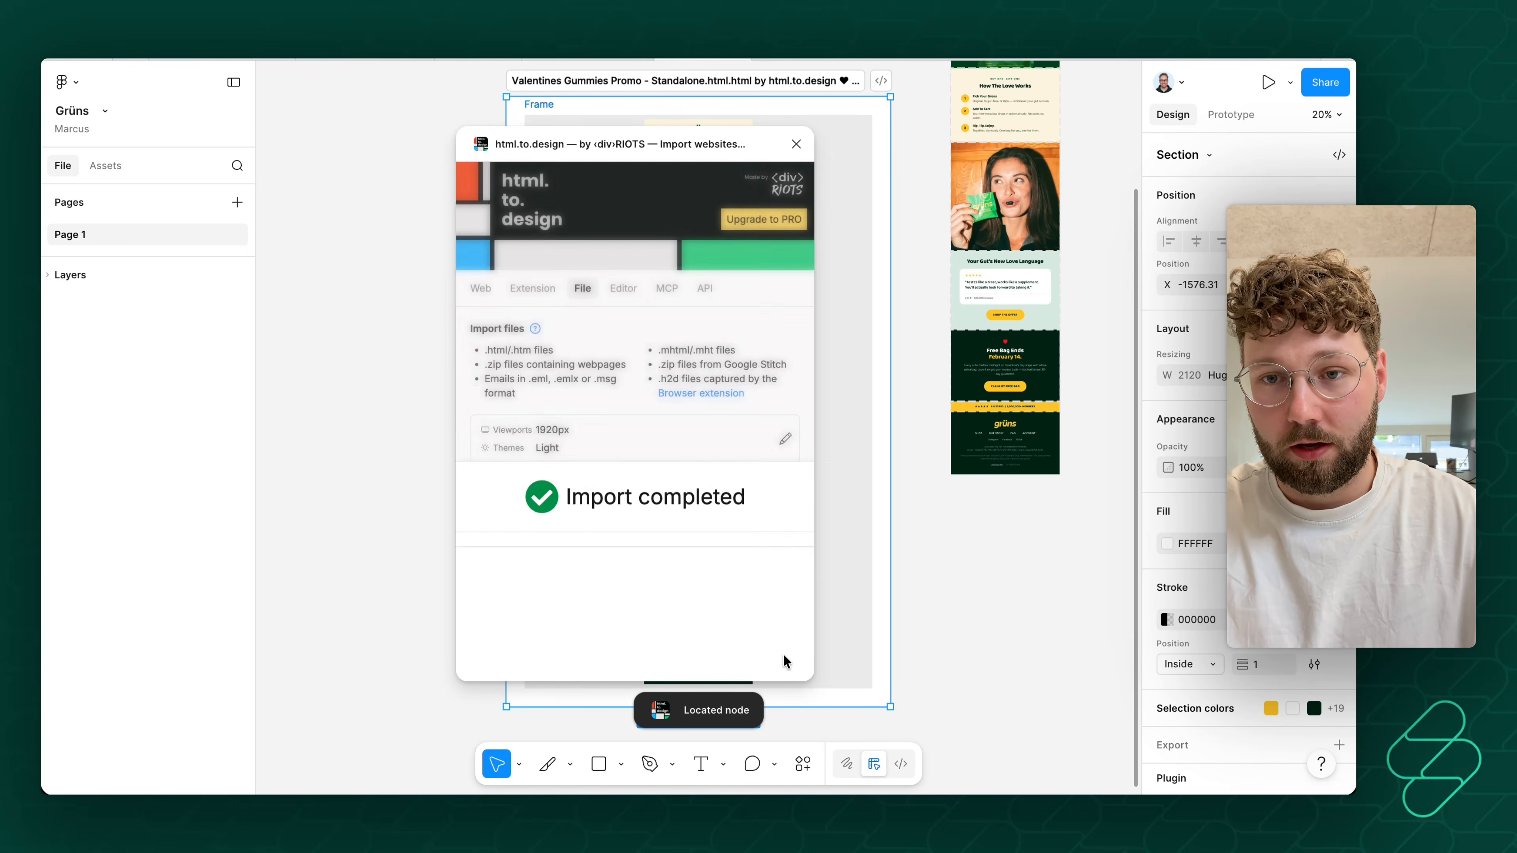
{"action": "scroll", "coordinate": [996, 222], "scroll_direction": "up", "scroll_amount": 4}
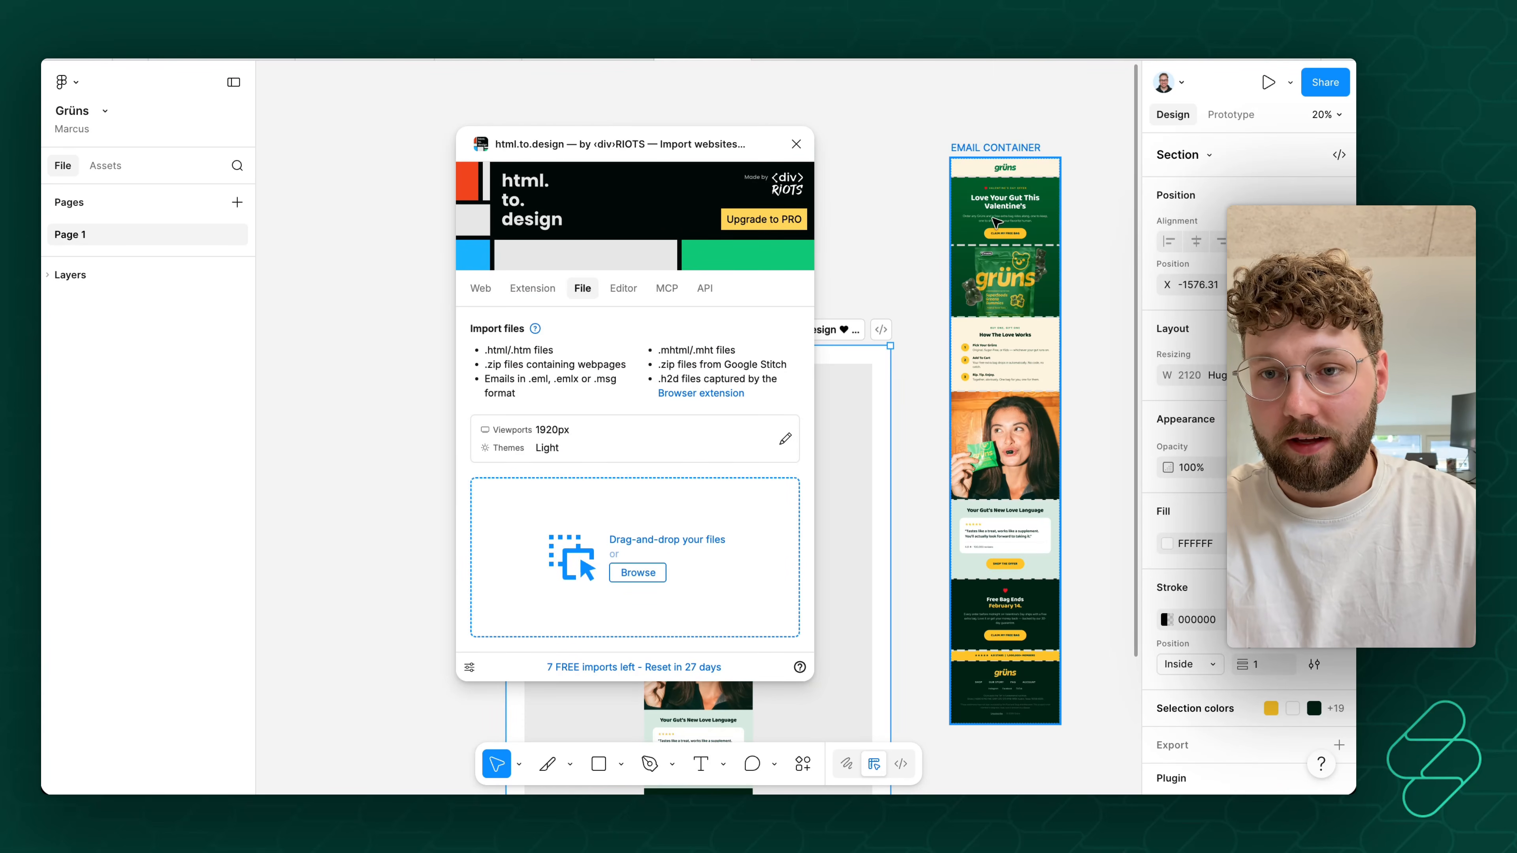
{"action": "left_click", "coordinate": [795, 146]}
- Move the email container out of the imported frame onto the empty canvas and delete the leftover import section
{"action": "scroll", "coordinate": [775, 332], "scroll_direction": "left", "scroll_amount": 5}
{"action": "scroll", "coordinate": [837, 359], "scroll_direction": "up", "scroll_amount": 4}
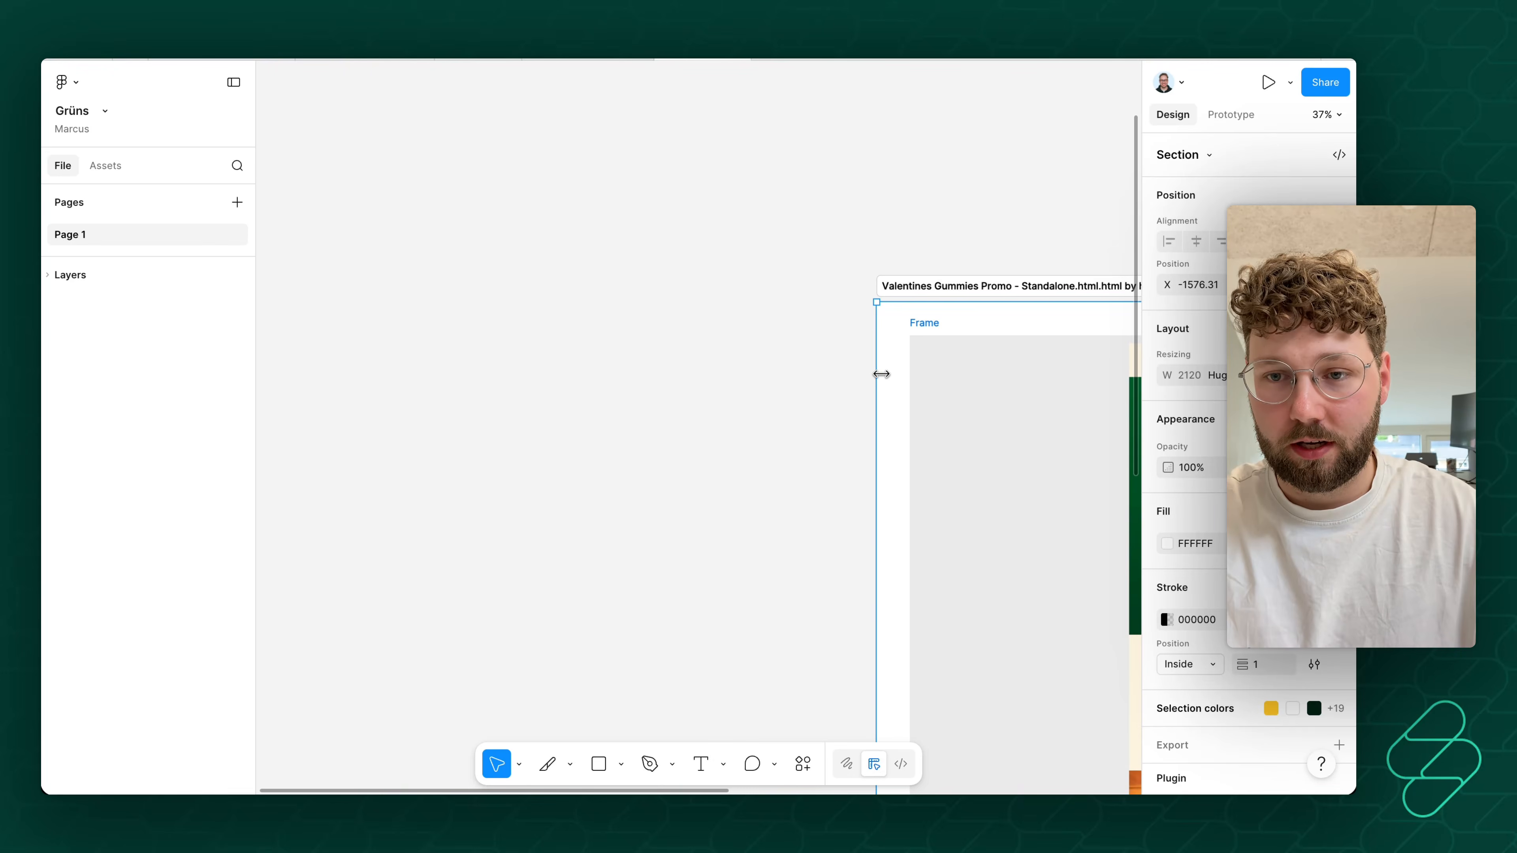
{"action": "scroll", "coordinate": [844, 359], "scroll_direction": "up", "scroll_amount": 1}
{"action": "scroll", "coordinate": [806, 351], "scroll_direction": "up", "scroll_amount": 3}
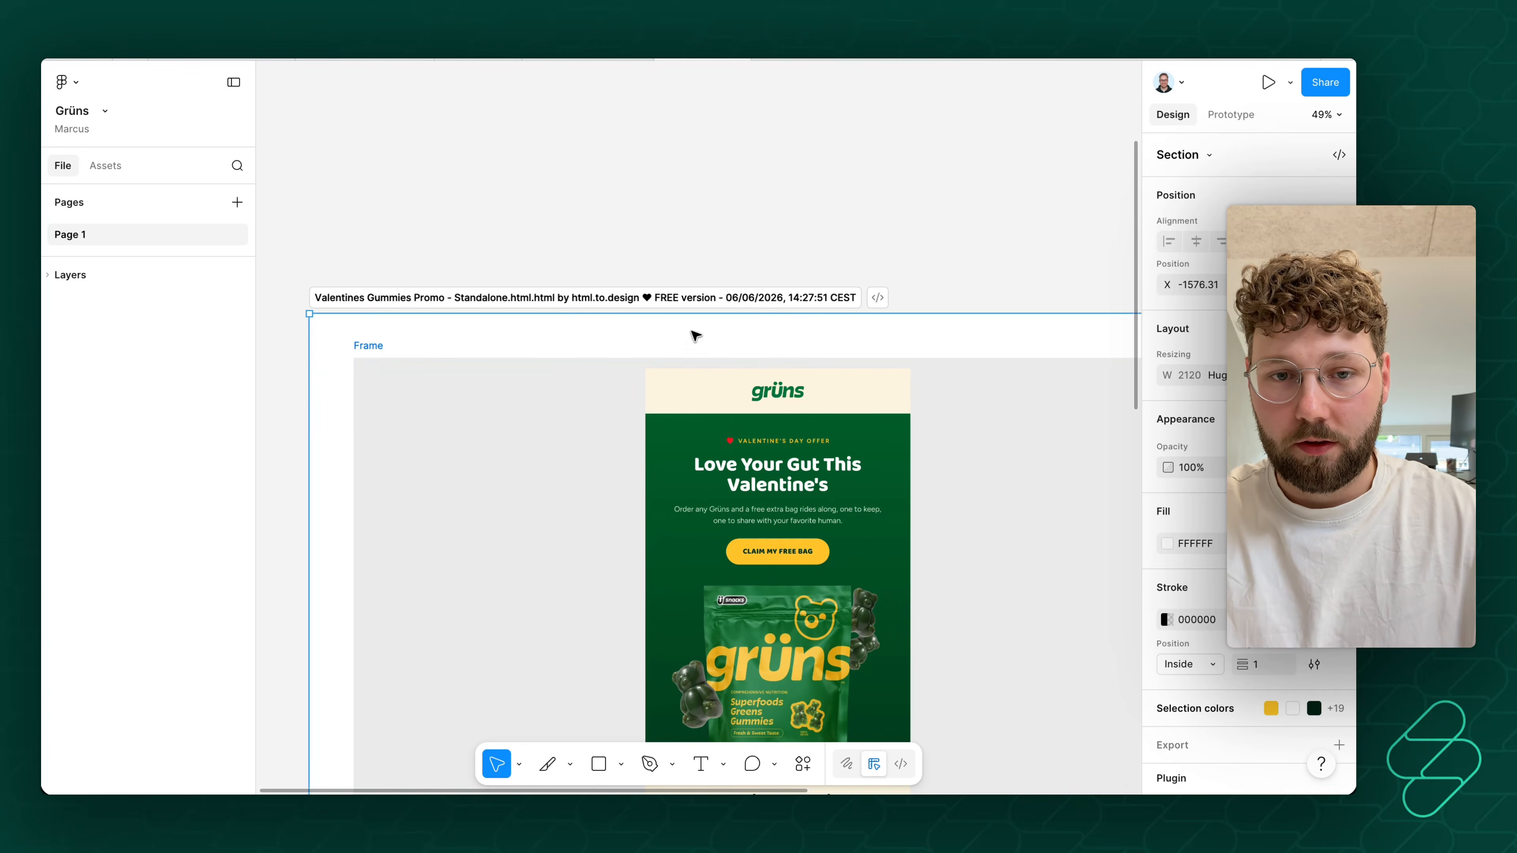
{"action": "scroll", "coordinate": [451, 518], "scroll_direction": "down", "scroll_amount": 3}
{"action": "left_click", "coordinate": [688, 238]}
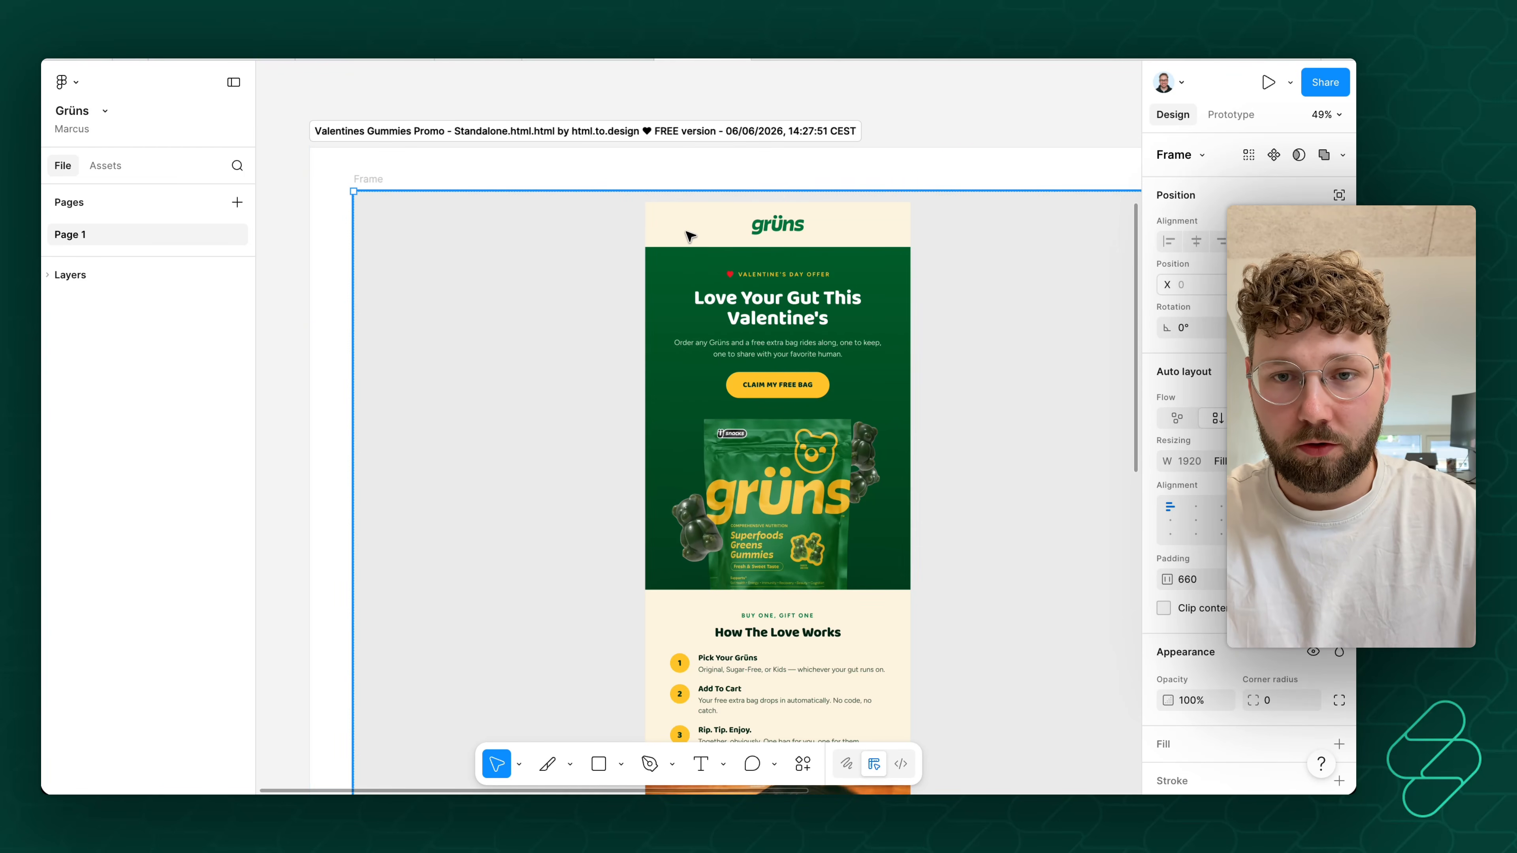
{"action": "left_click", "coordinate": [690, 236]}
{"action": "left_click_drag", "start_coordinate": [662, 264], "coordinate": [271, 227]}
{"action": "left_click_drag", "start_coordinate": [556, 112], "coordinate": [743, 283]}
{"action": "key", "text": "Escape"}
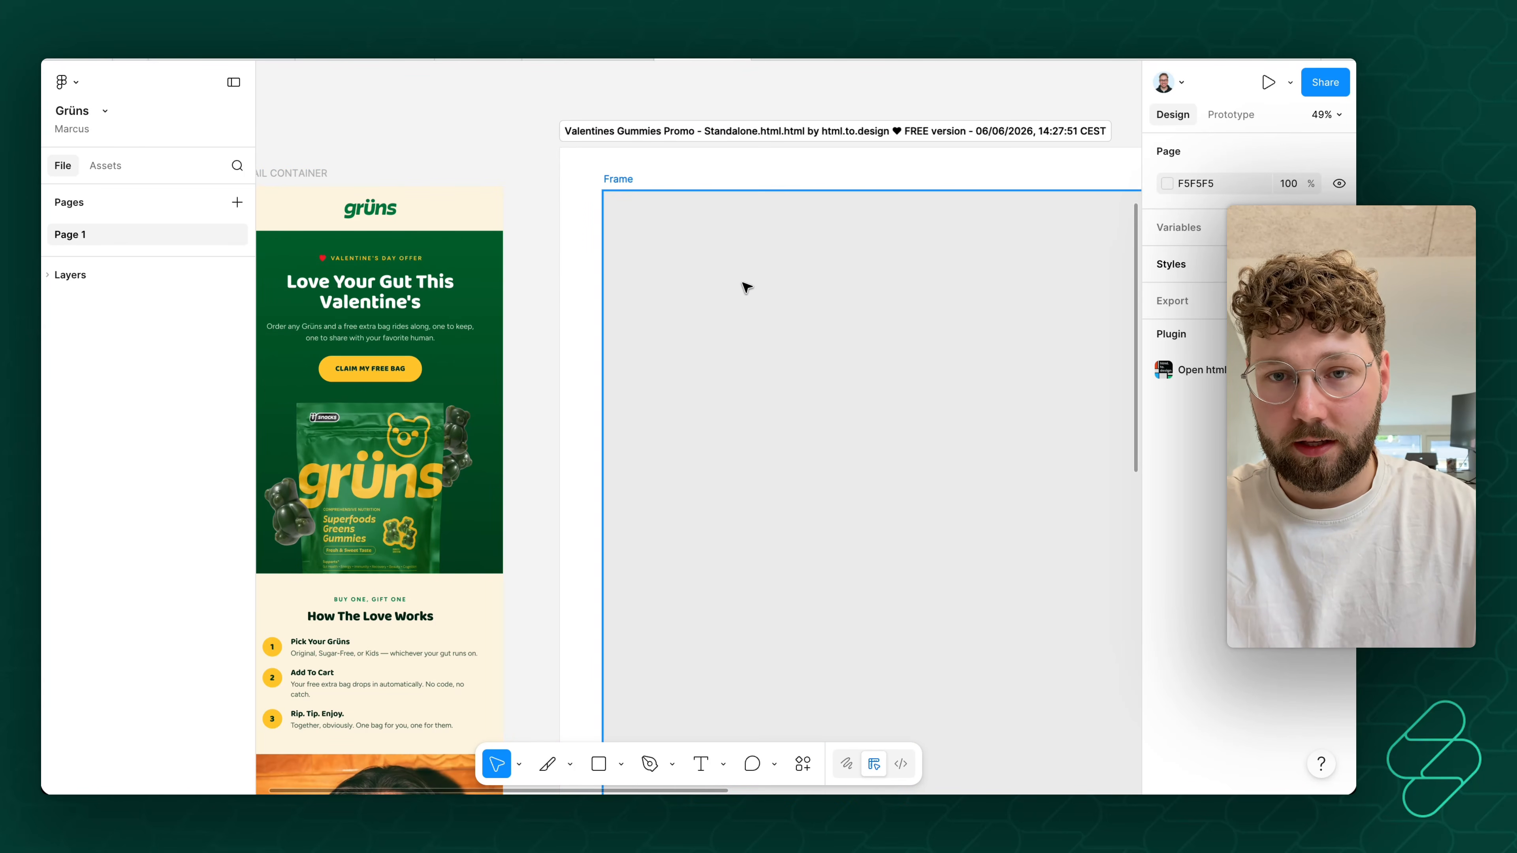
{"action": "left_click", "coordinate": [645, 139]}
{"action": "scroll", "coordinate": [751, 328], "scroll_direction": "left", "scroll_amount": 5}
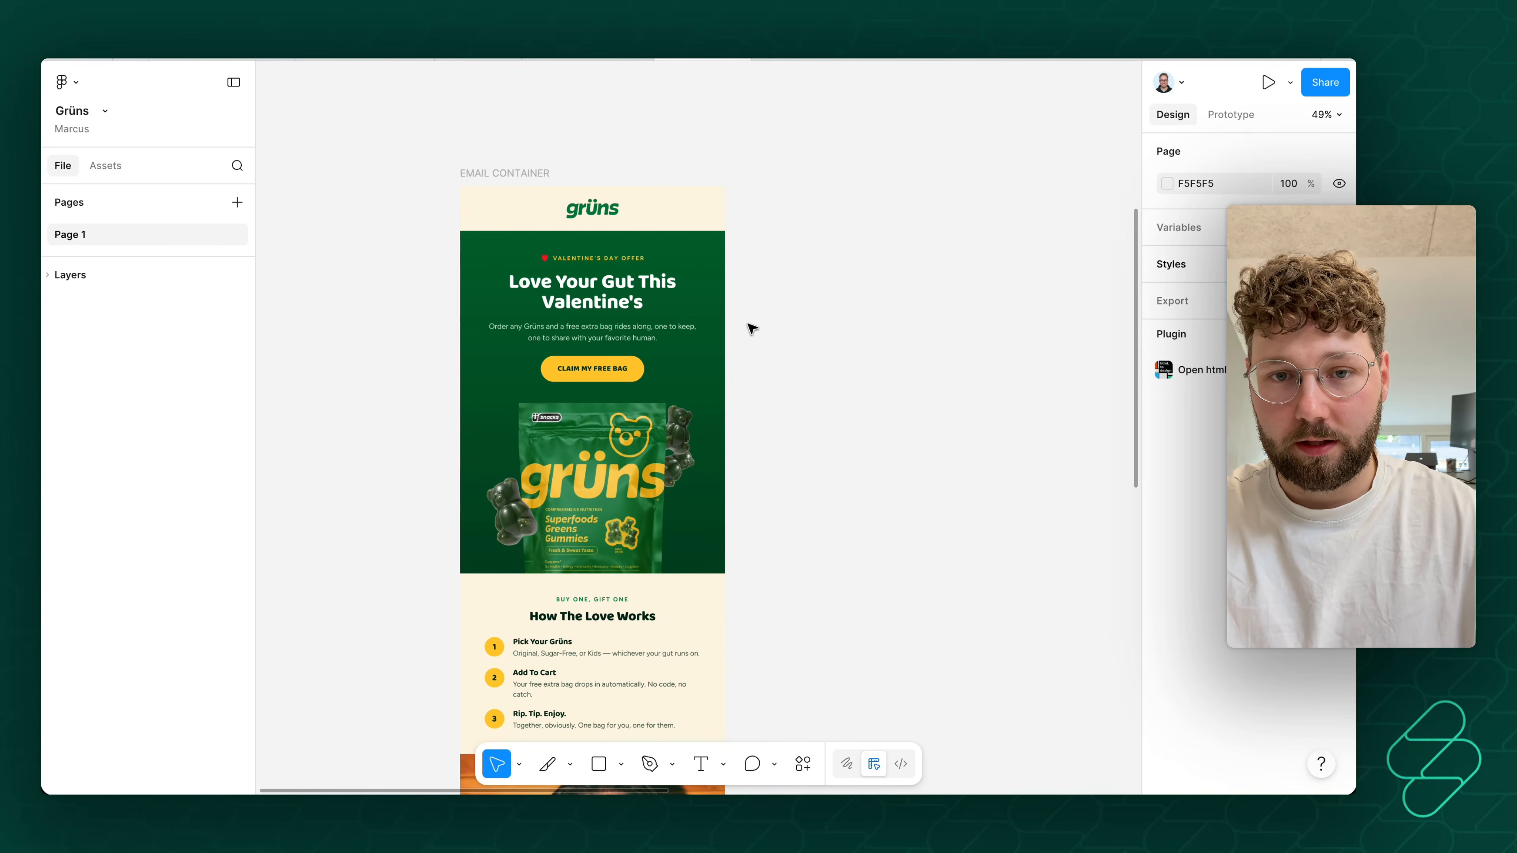
- Inspect the email container's header, hero frame and "Love Your Gut This" headline text layer up close
{"action": "scroll", "coordinate": [678, 331], "scroll_direction": "up", "scroll_amount": 5, "text": "ctrl"}
{"action": "scroll", "coordinate": [679, 331], "scroll_direction": "left", "scroll_amount": 5}
{"action": "scroll", "coordinate": [776, 370], "scroll_direction": "up", "scroll_amount": 5}
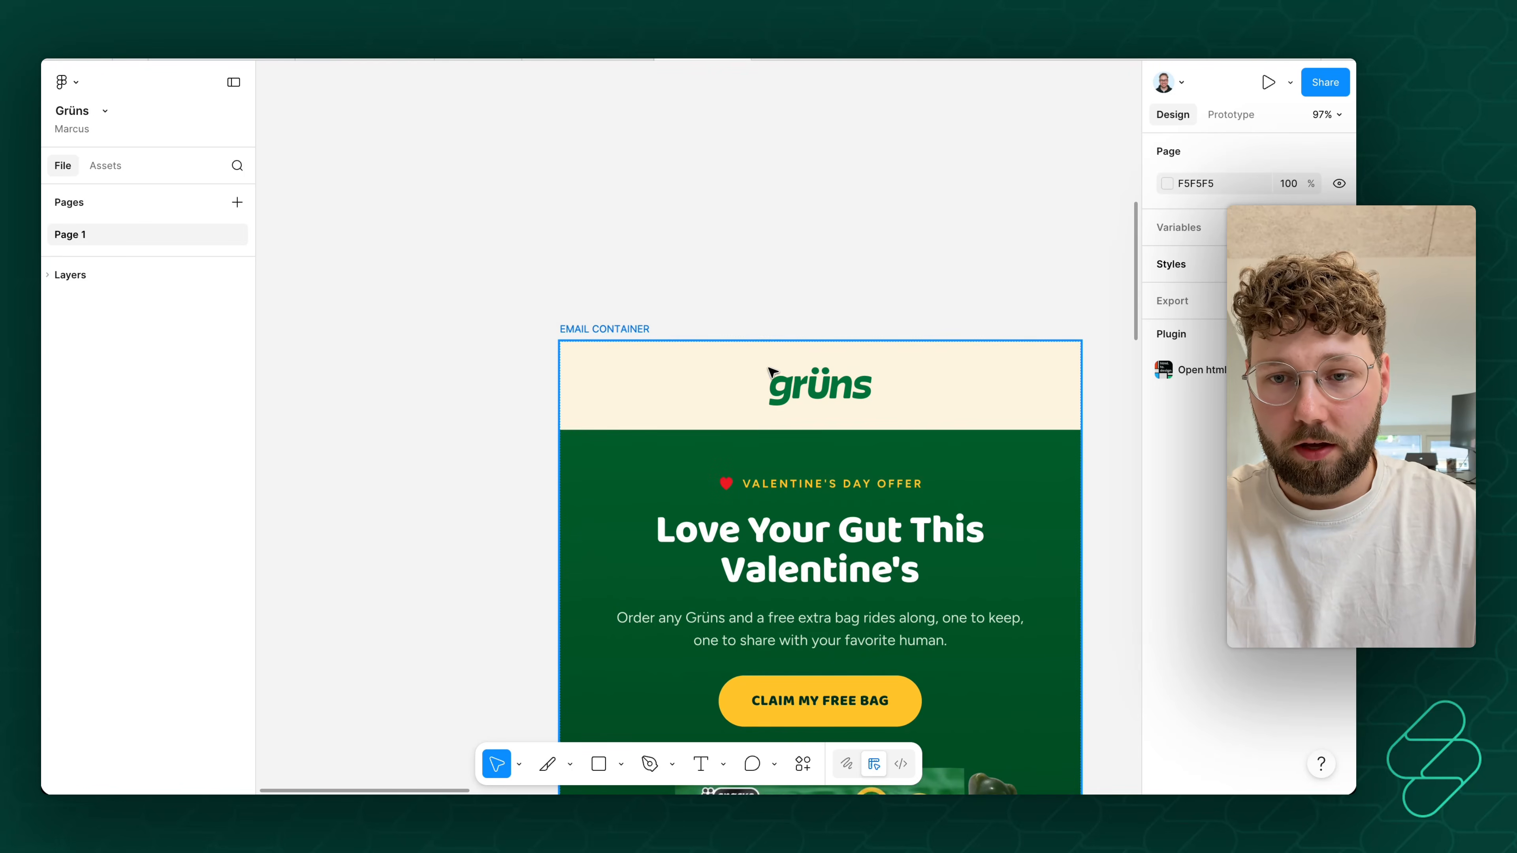
{"action": "scroll", "coordinate": [851, 402], "scroll_direction": "up", "scroll_amount": 1, "text": "ctrl"}
{"action": "scroll", "coordinate": [846, 403], "scroll_direction": "right", "scroll_amount": 4}
{"action": "scroll", "coordinate": [816, 390], "scroll_direction": "left", "scroll_amount": 2}
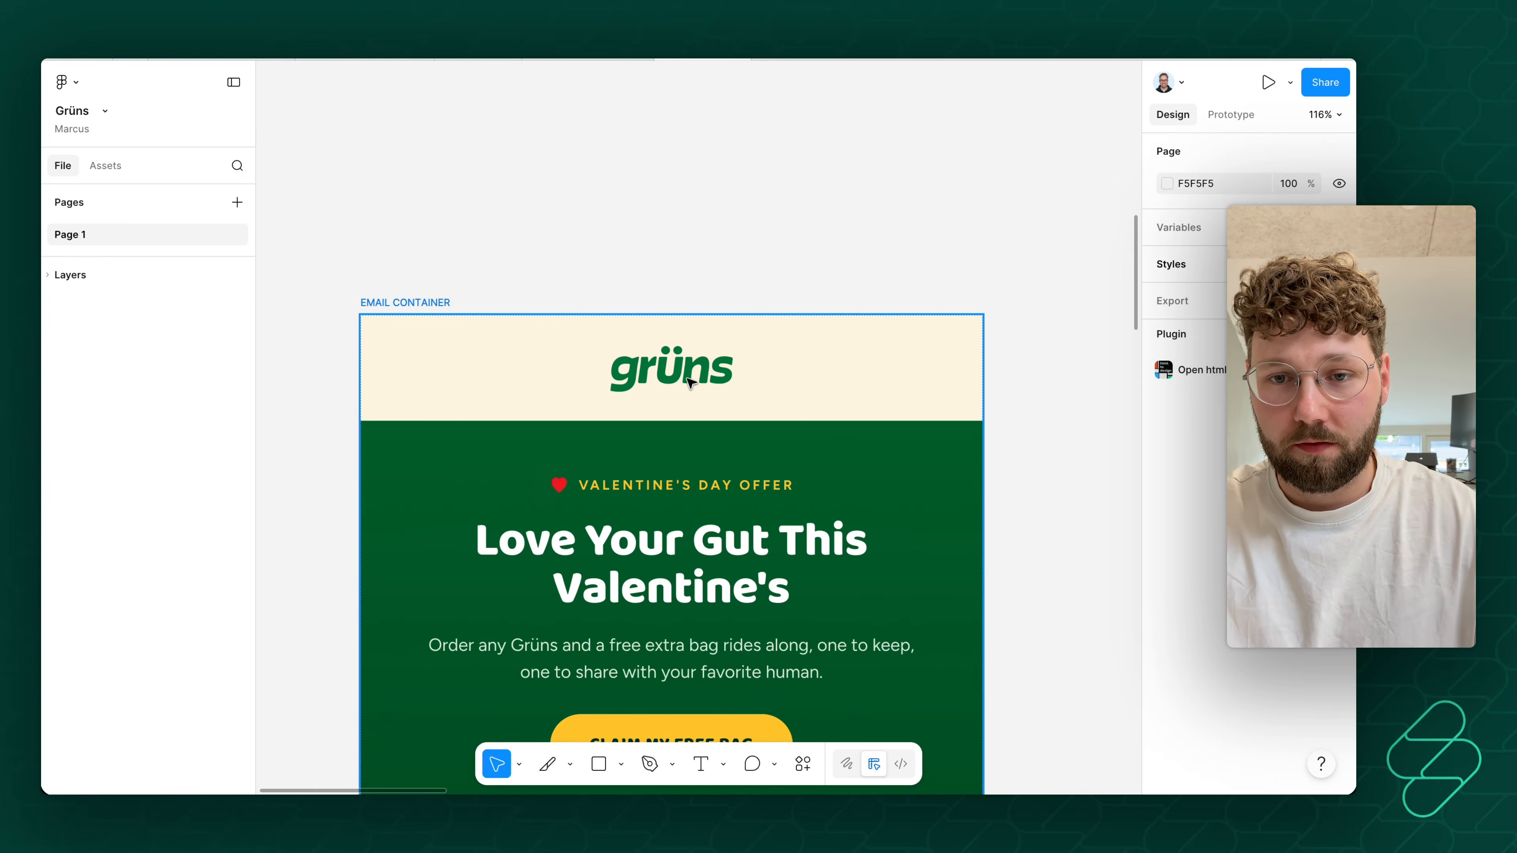
{"action": "scroll", "coordinate": [690, 378], "scroll_direction": "up", "scroll_amount": 1, "text": "ctrl"}
{"action": "scroll", "coordinate": [690, 378], "scroll_direction": "down", "scroll_amount": 4}
{"action": "left_click", "coordinate": [671, 350]}
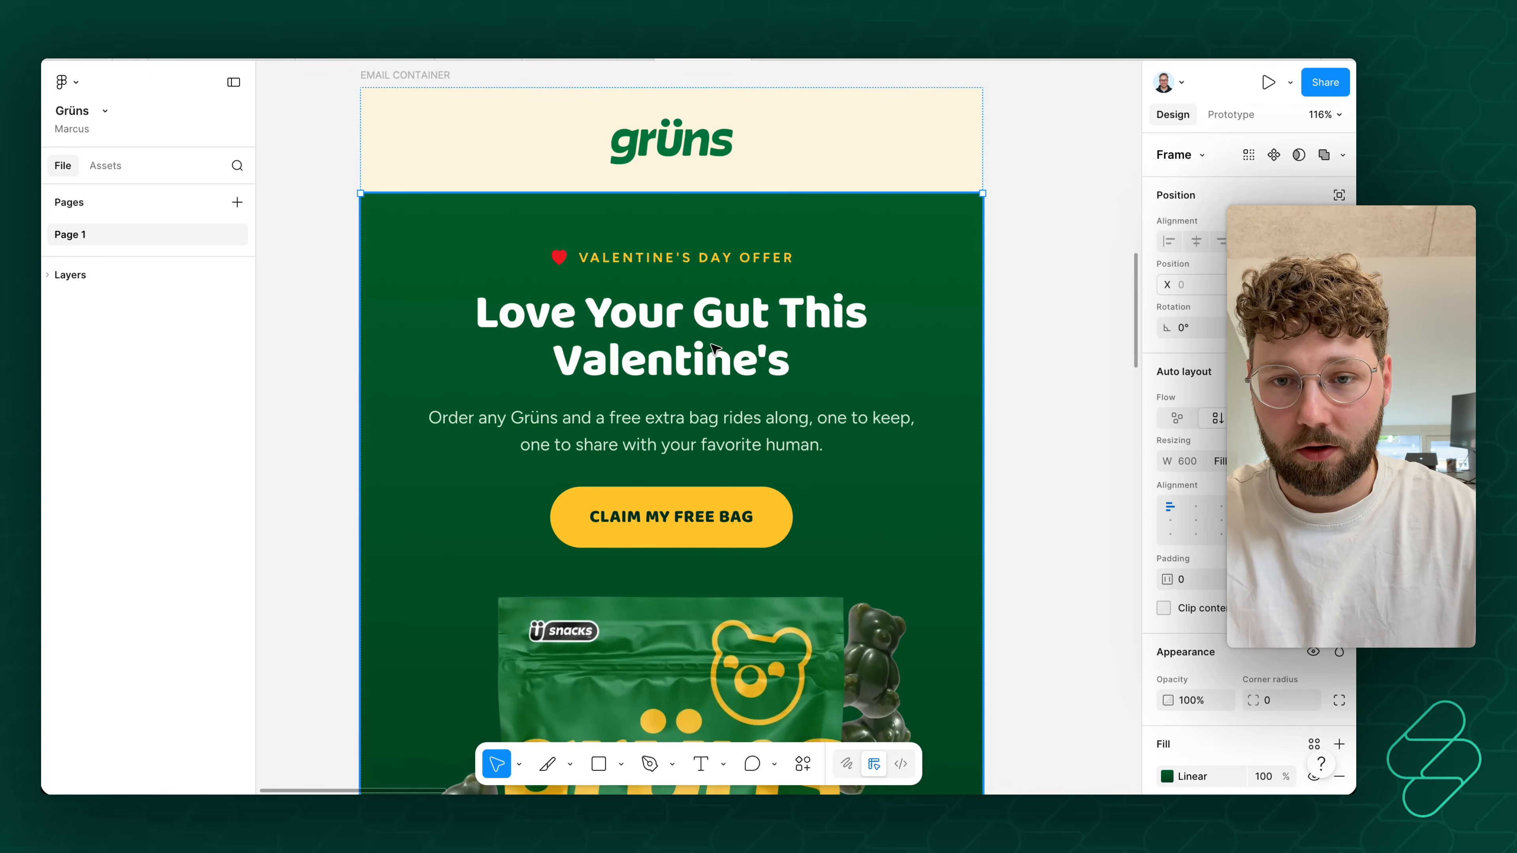
{"action": "left_click", "coordinate": [728, 345]}
{"action": "double_click", "coordinate": [759, 304]}
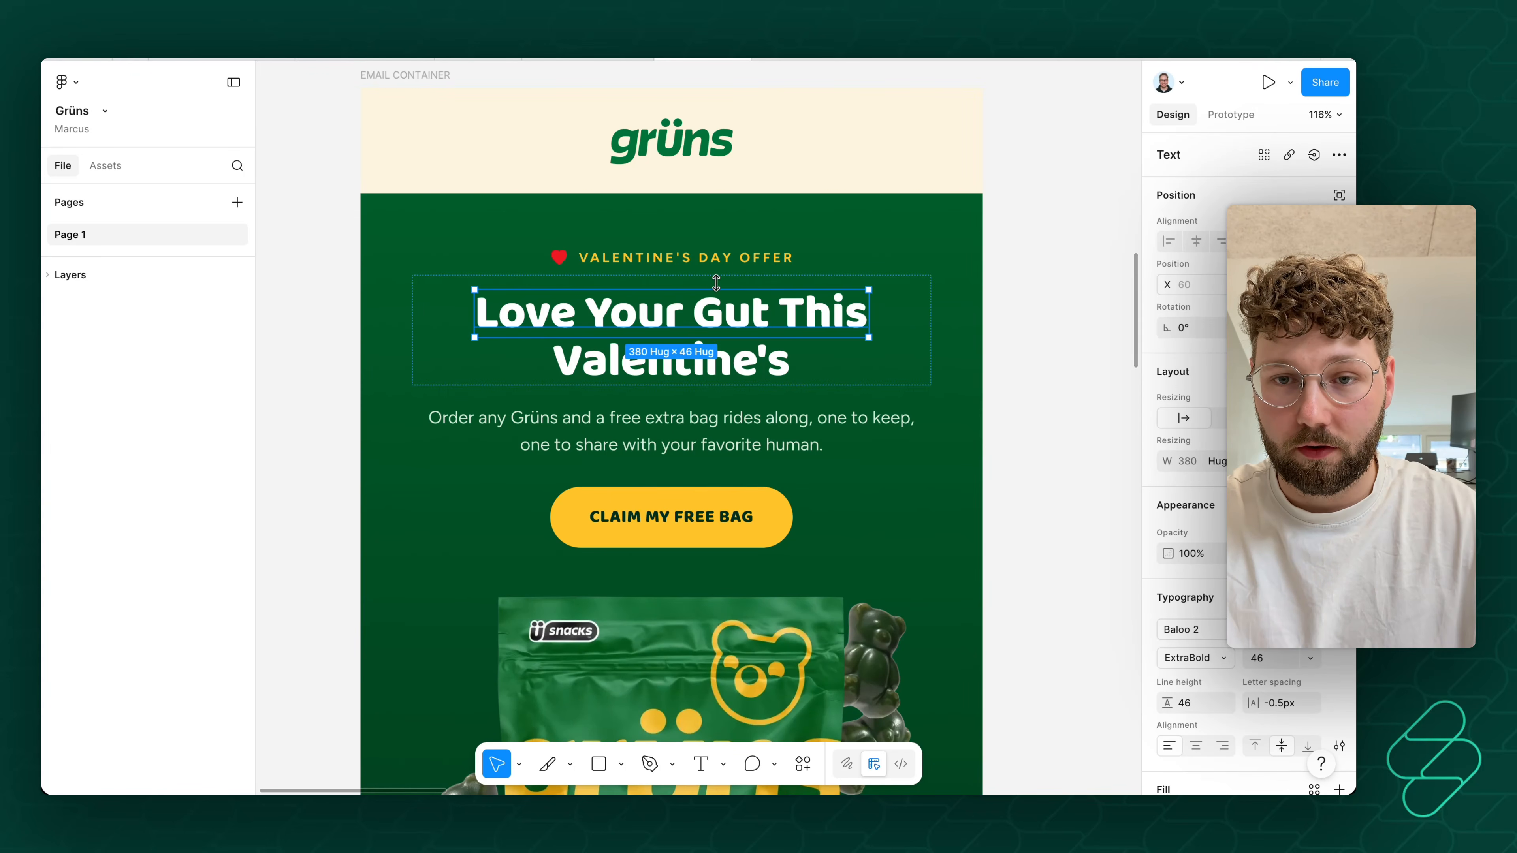
- Inspect the Valentine's Day Offer label frame and review the email's remaining sections down to the footer
{"action": "left_click", "coordinate": [725, 263]}
{"action": "scroll", "coordinate": [741, 286], "scroll_direction": "down", "scroll_amount": 11}
{"action": "scroll", "coordinate": [775, 323], "scroll_direction": "down", "scroll_amount": 3}
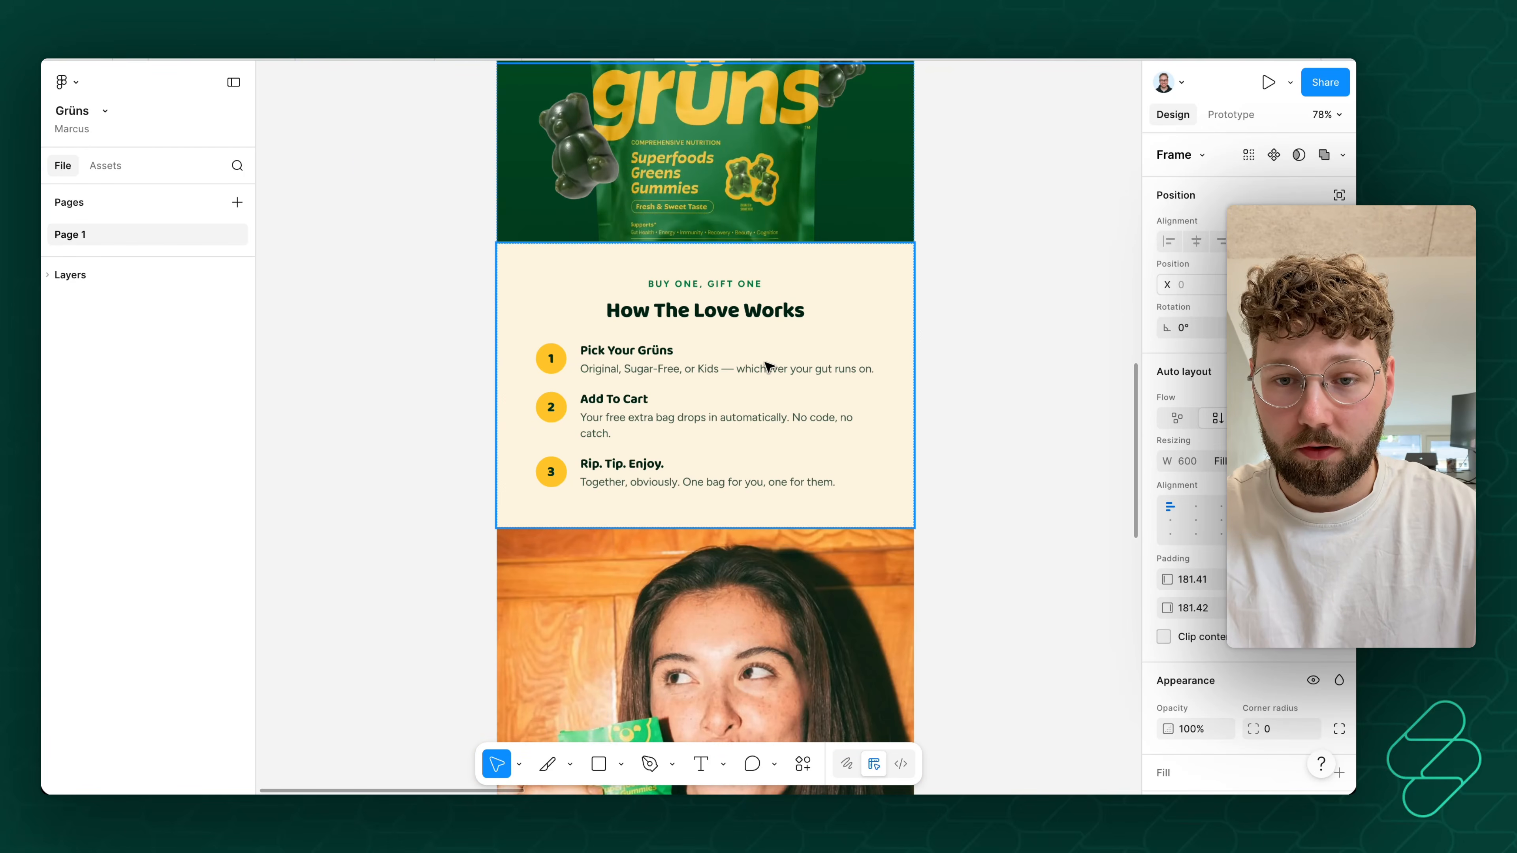
{"action": "scroll", "coordinate": [747, 418], "scroll_direction": "down", "scroll_amount": 10}
{"action": "scroll", "coordinate": [741, 467], "scroll_direction": "down", "scroll_amount": 10}
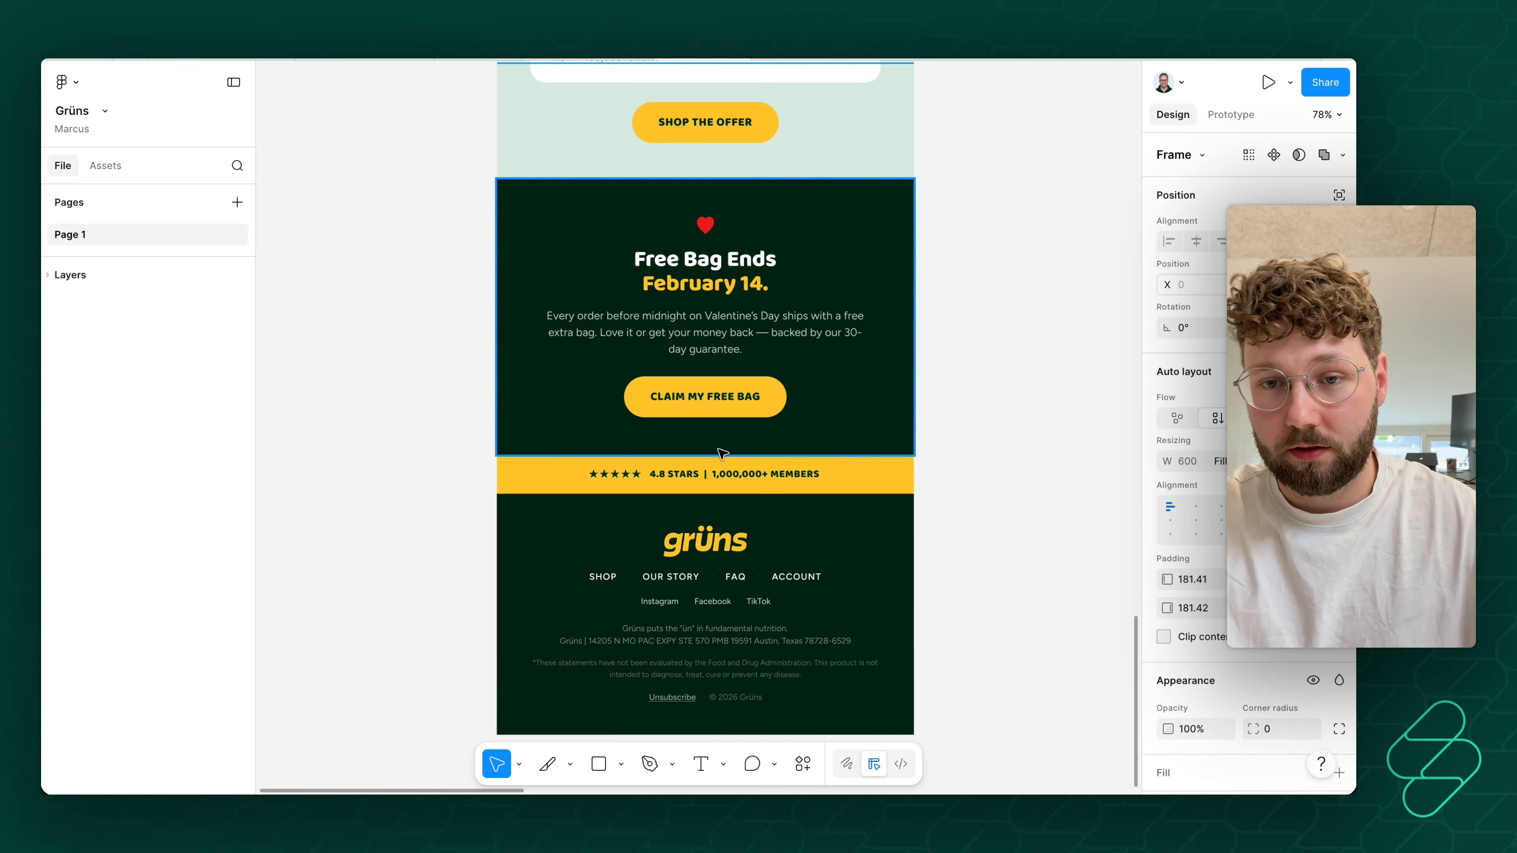
{"action": "scroll", "coordinate": [722, 454], "scroll_direction": "up", "scroll_amount": 15}
{"action": "scroll", "coordinate": [721, 463], "scroll_direction": "up", "scroll_amount": 10}
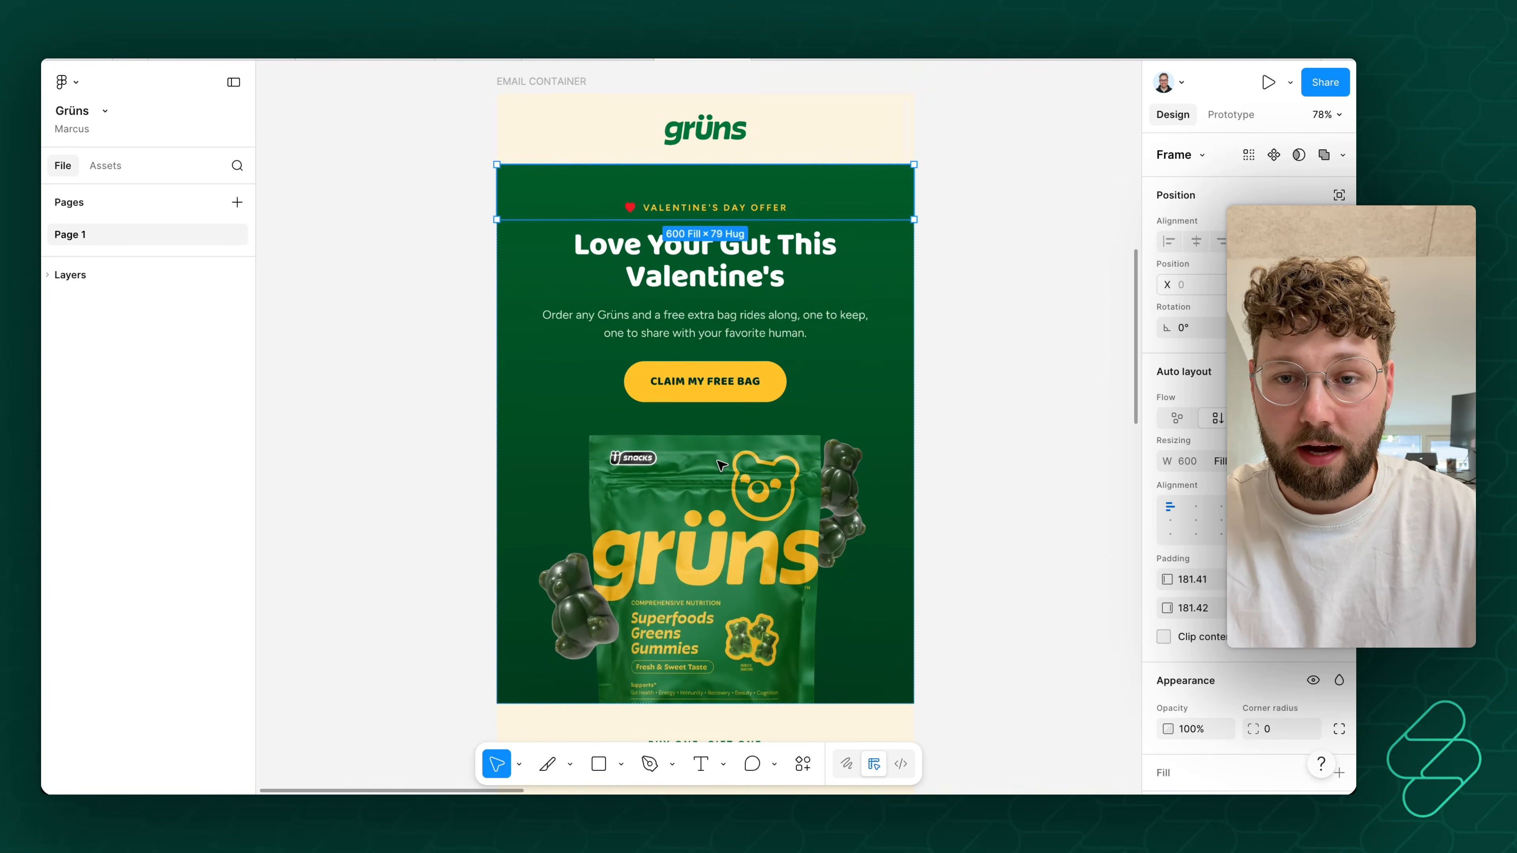
{"action": "key", "text": "Escape"}
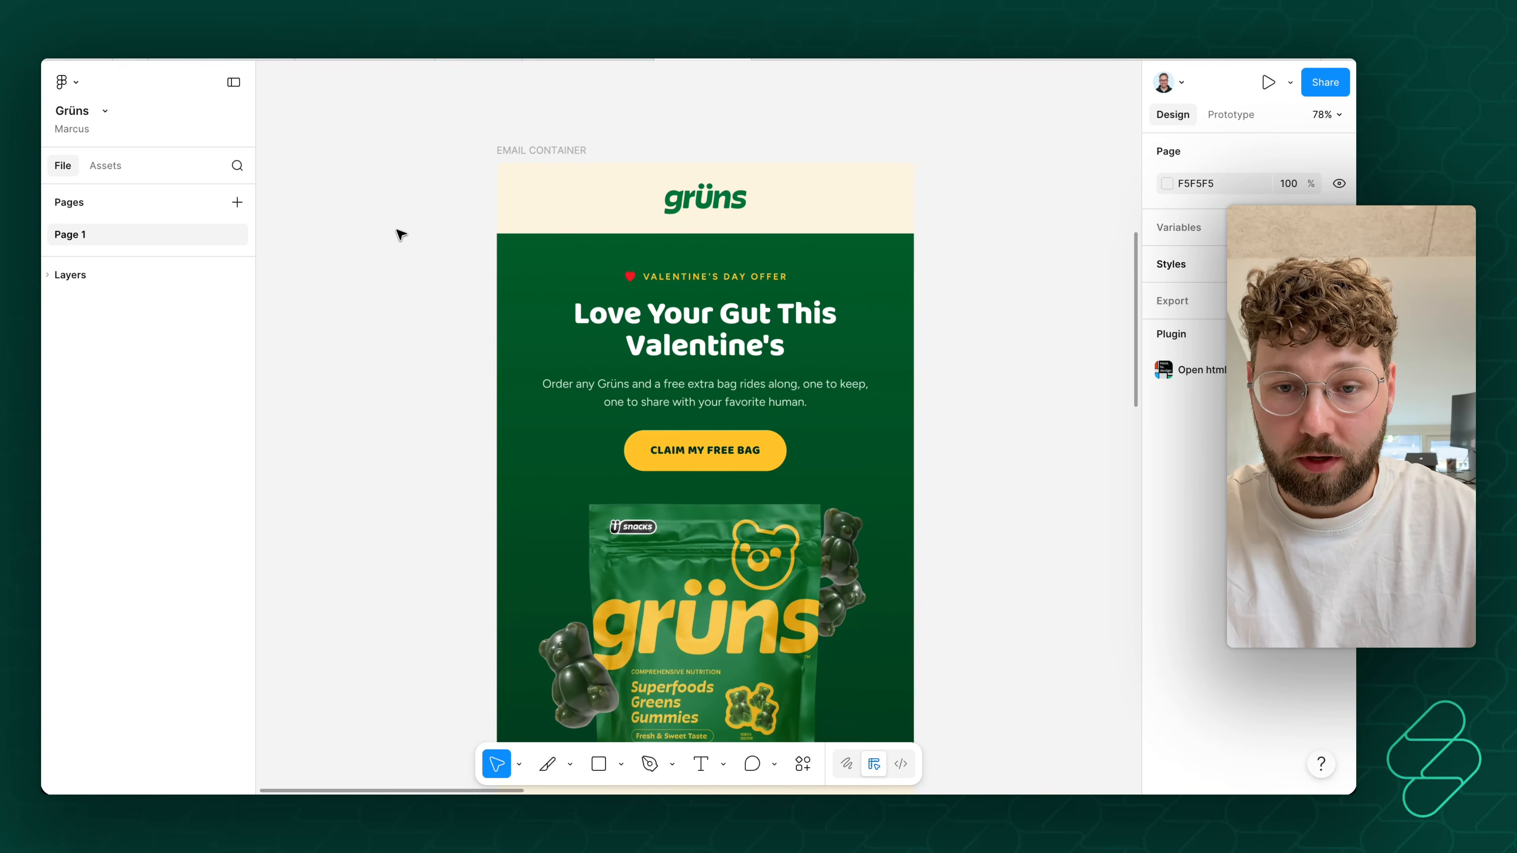
- Draw a 600 × 101 slice covering the cream logo header of the email container
{"action": "scroll", "coordinate": [814, 256], "scroll_direction": "up", "scroll_amount": 5}
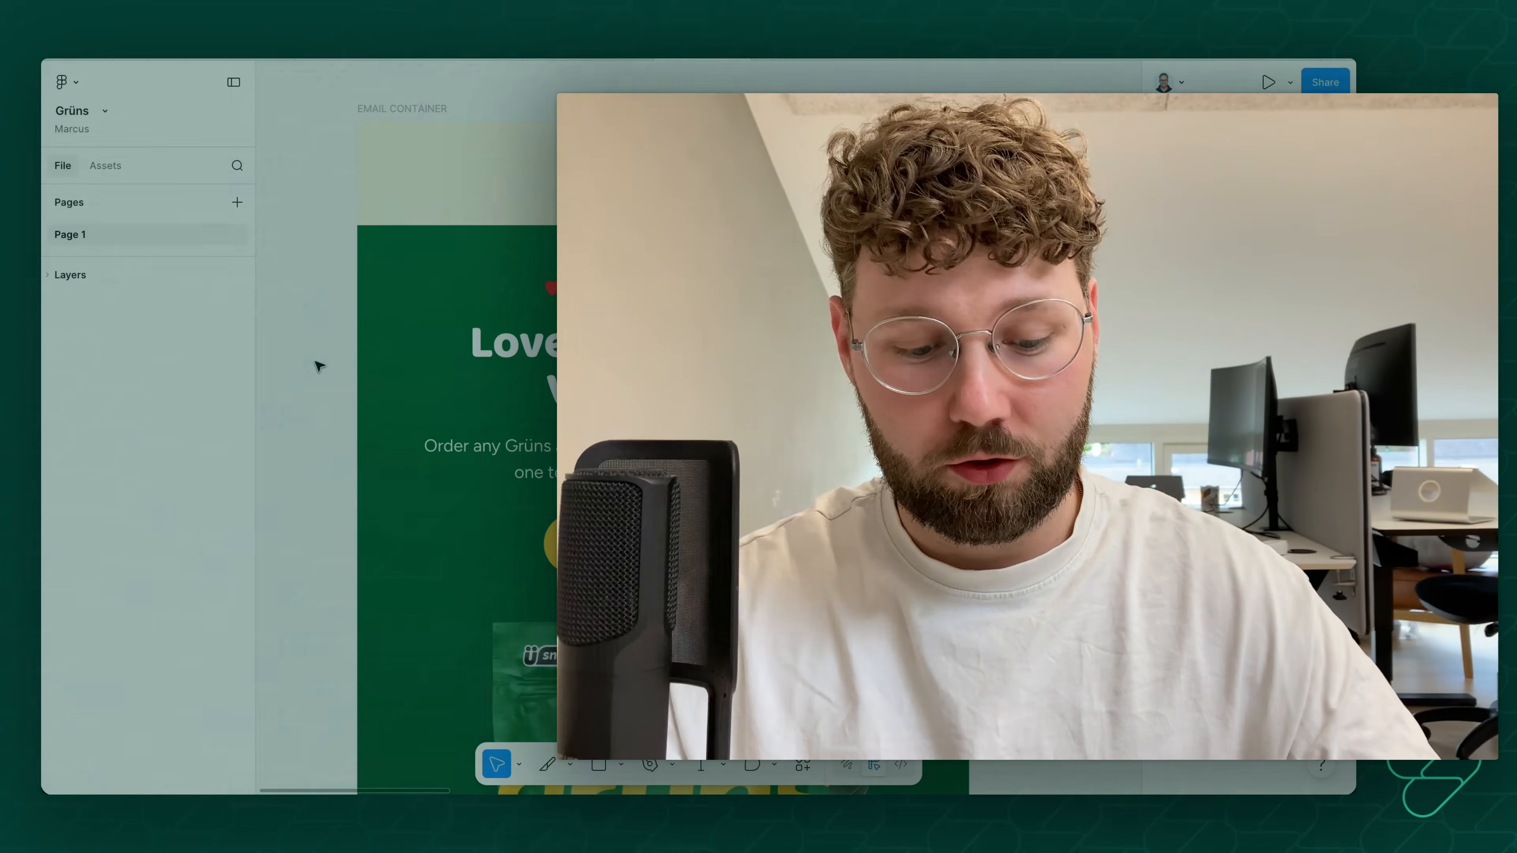
{"action": "key", "text": "shift+p"}
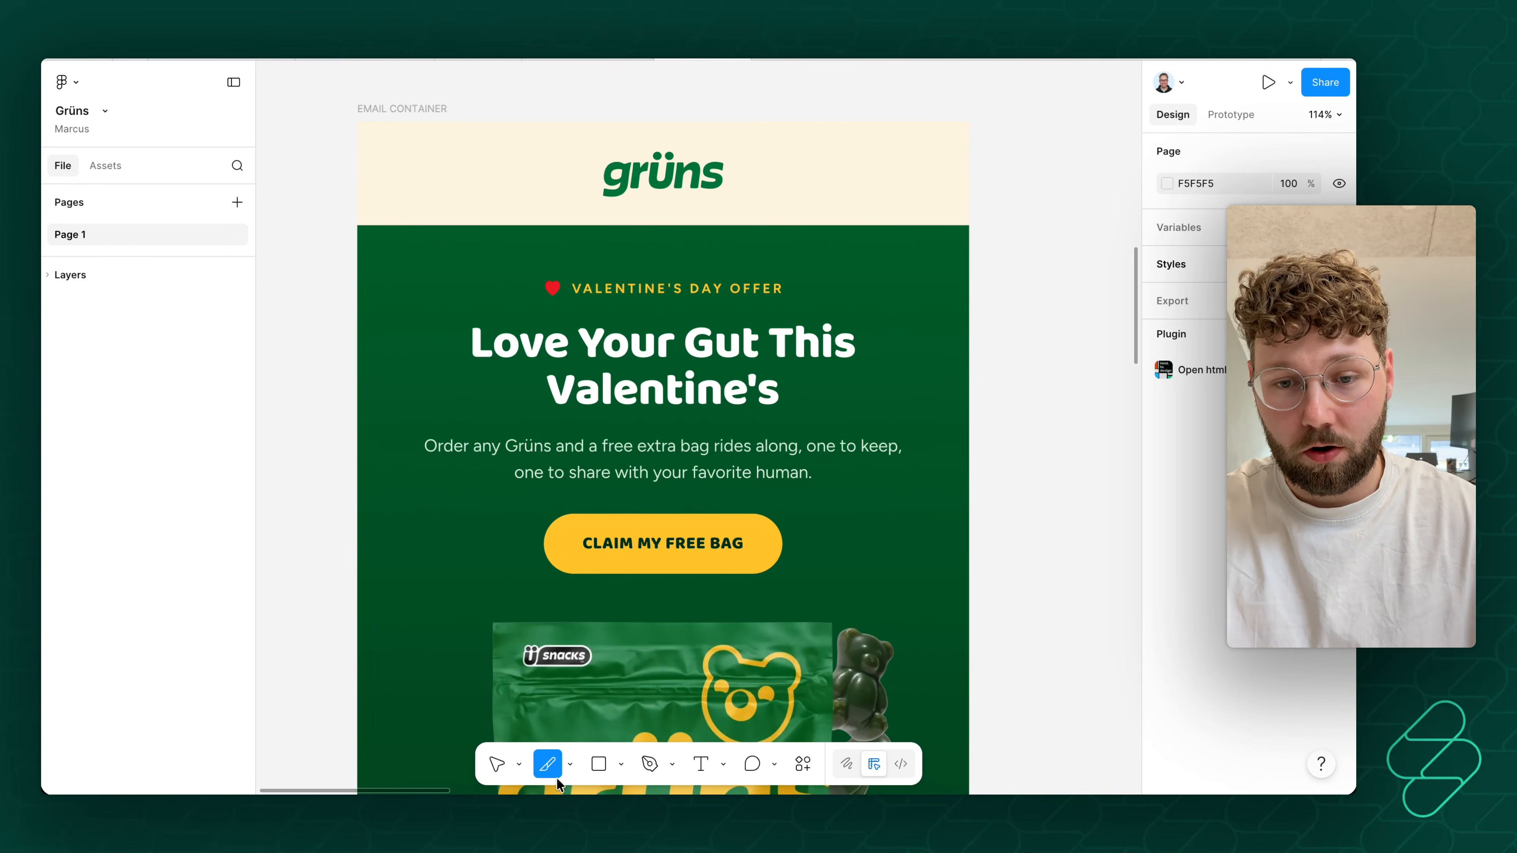
{"action": "left_click", "coordinate": [570, 764]}
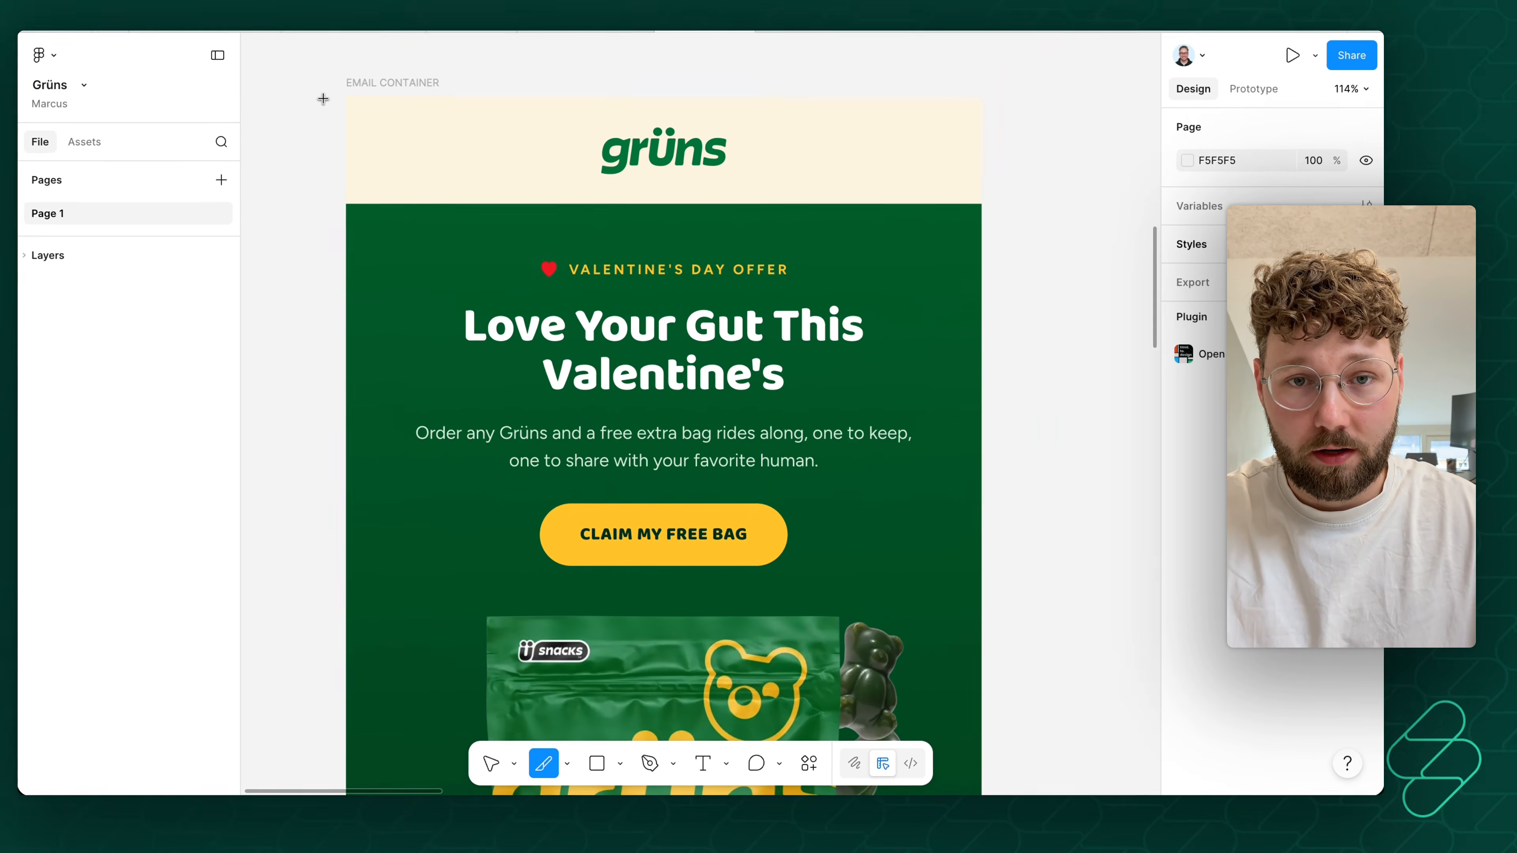
{"action": "mouse_move", "coordinate": [338, 121]}
{"action": "left_mouse_down"}
{"action": "mouse_move", "coordinate": [582, 186]}
{"action": "mouse_move", "coordinate": [996, 219]}
{"action": "mouse_move", "coordinate": [968, 224]}
{"action": "left_mouse_up"}
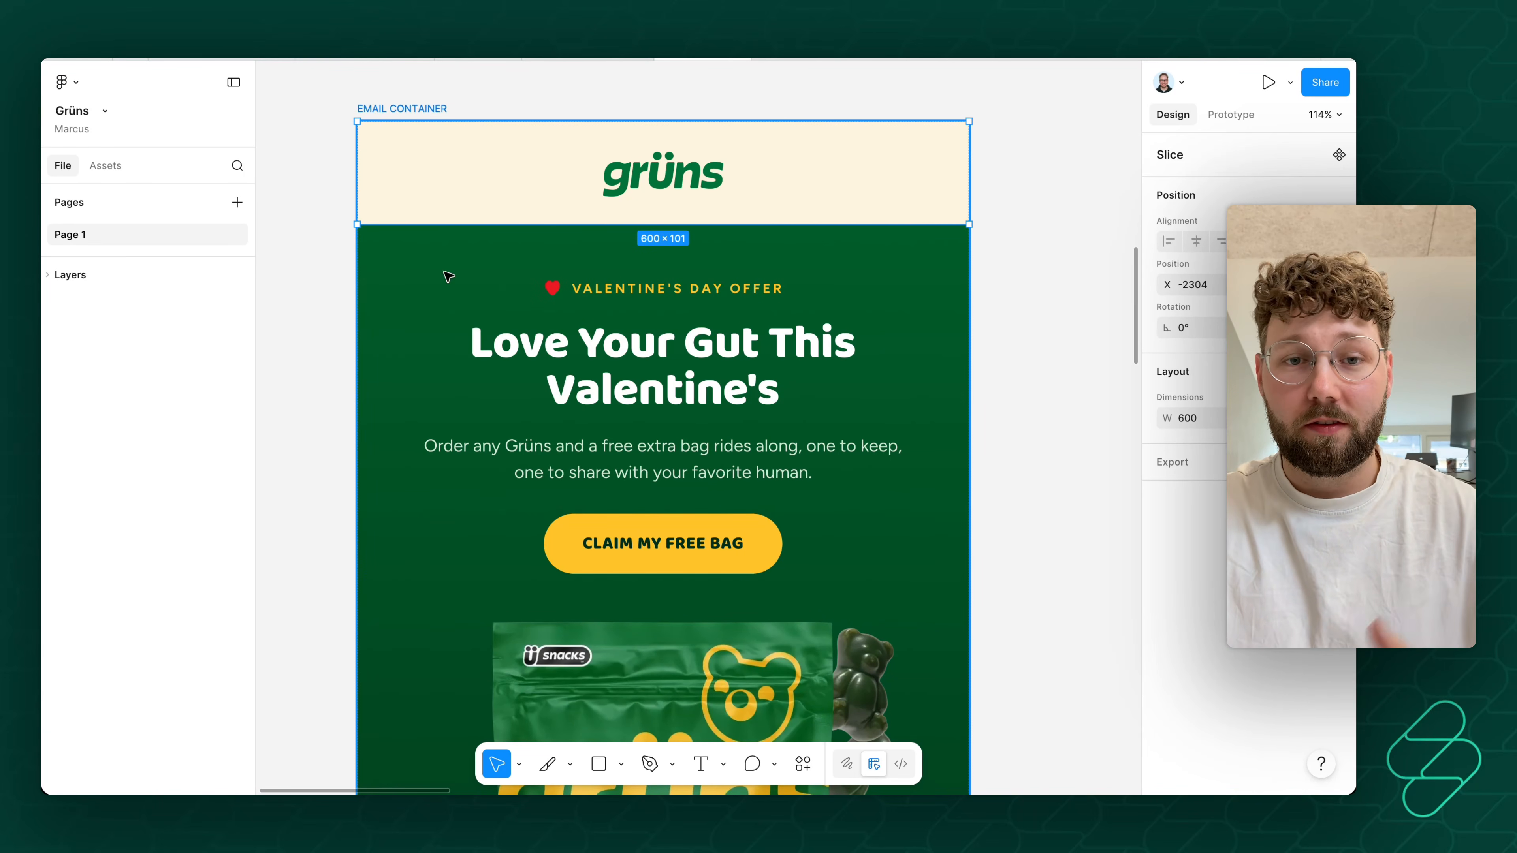
- Draw a second slice of about 596 × 366 over the green hero from below the header to just under the CLAIM MY FREE BAG button
{"action": "left_click", "coordinate": [305, 288]}
{"action": "left_click_drag", "start_coordinate": [344, 225], "coordinate": [971, 596]}
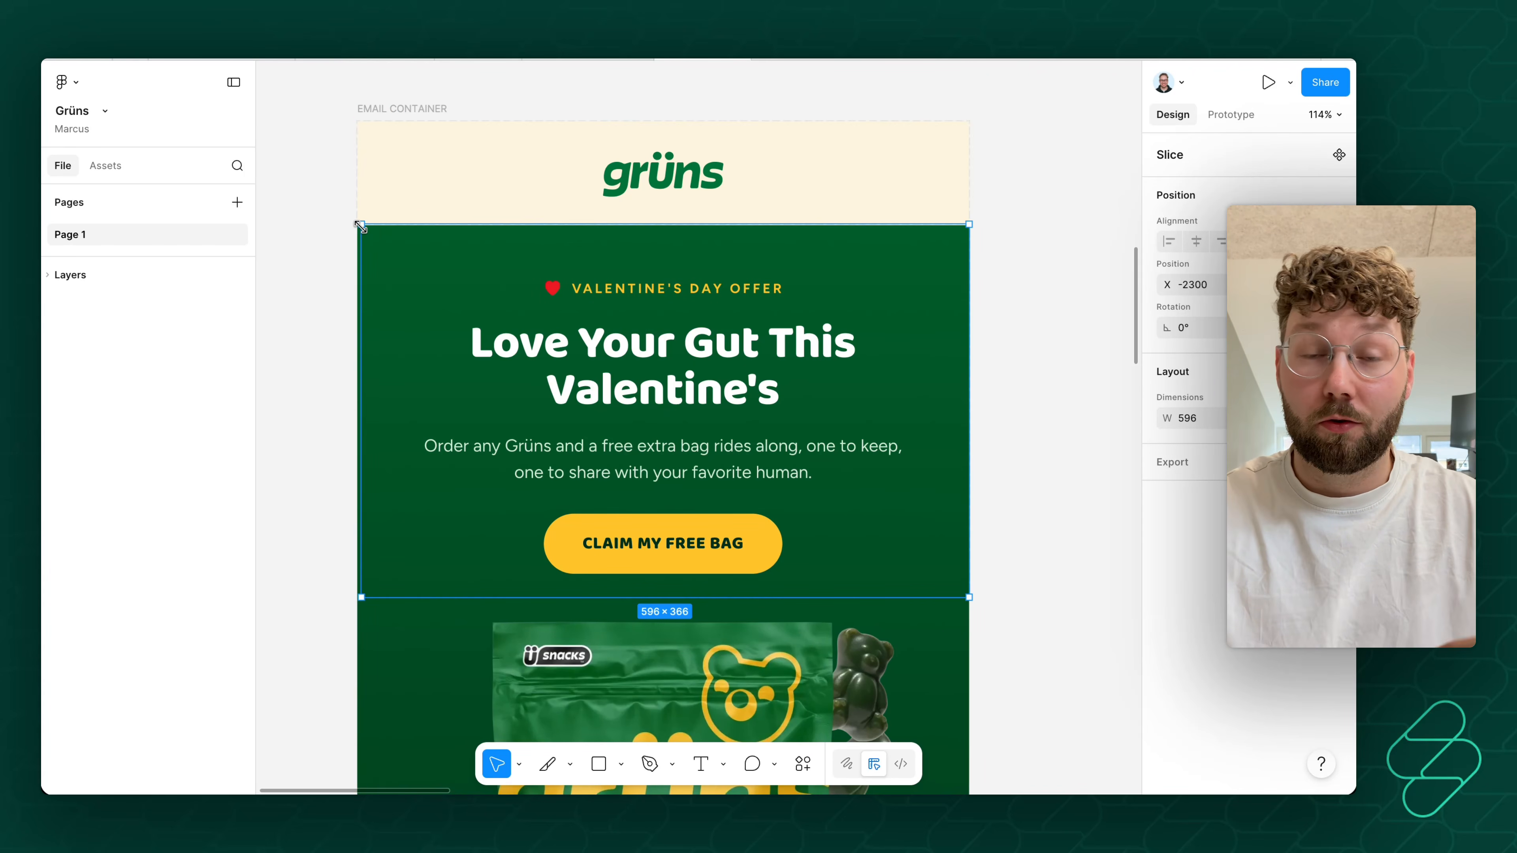
{"action": "left_click", "coordinate": [584, 192]}
{"action": "left_click", "coordinate": [369, 260]}
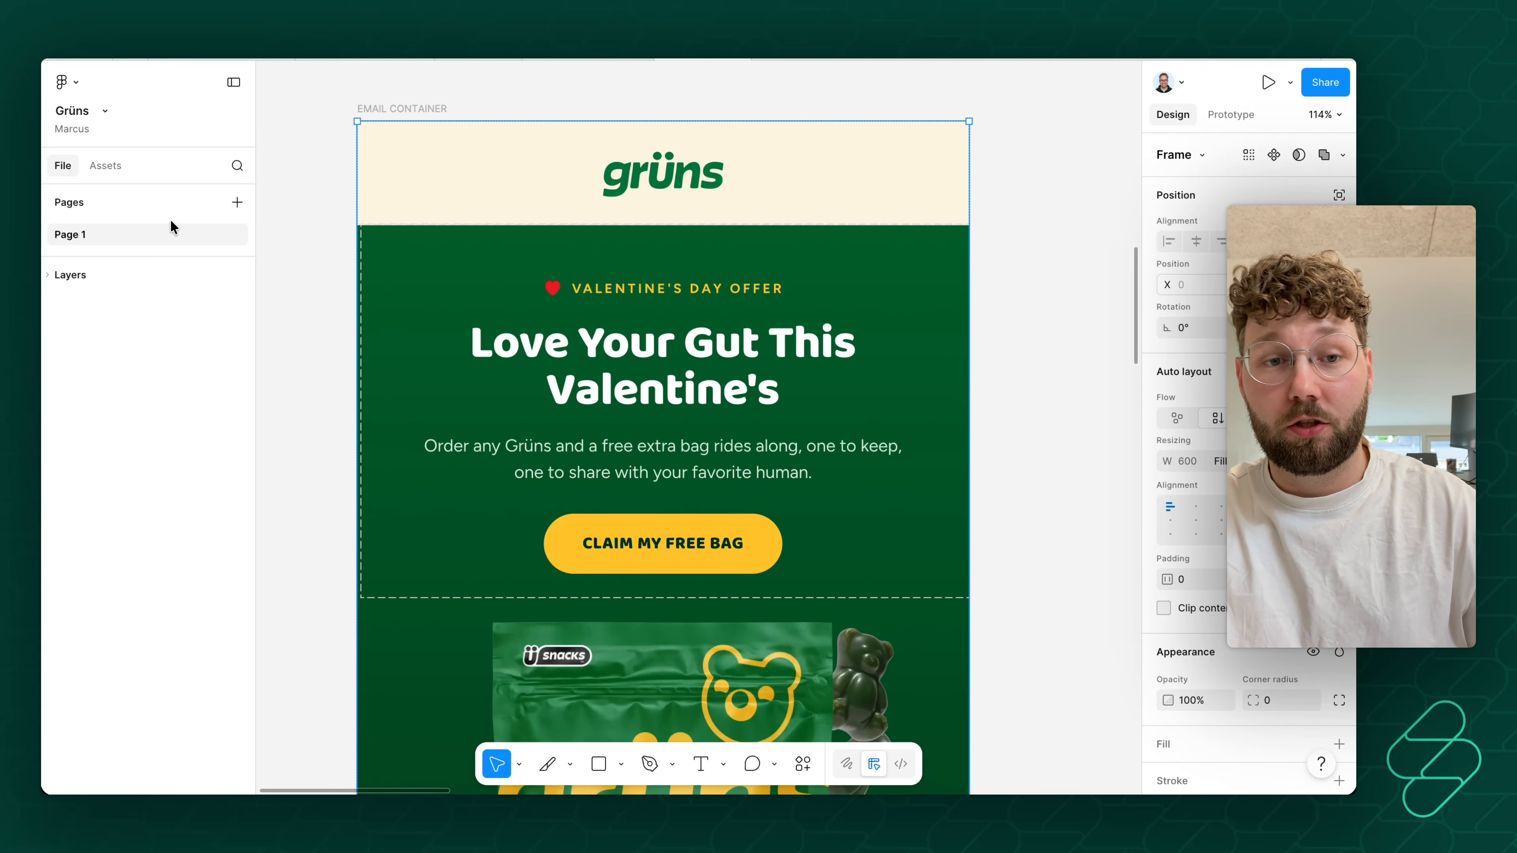
- Select Slice 9 and Slice 10 together in the layer list and add a PNG export setting at 2x
{"action": "scroll", "coordinate": [483, 346], "scroll_direction": "right", "scroll_amount": 15}
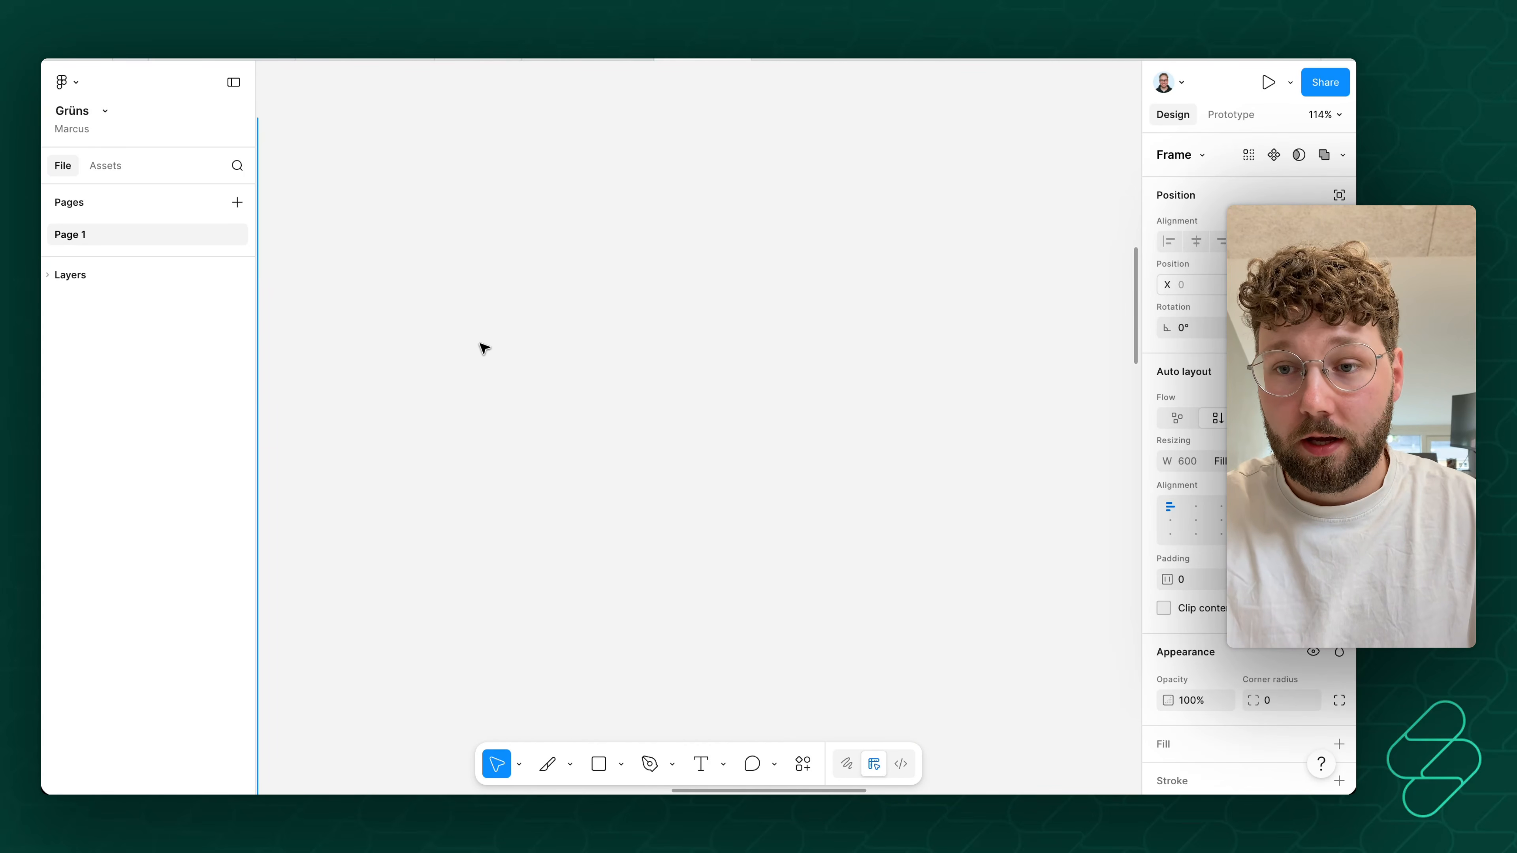
{"action": "left_click", "coordinate": [47, 275]}
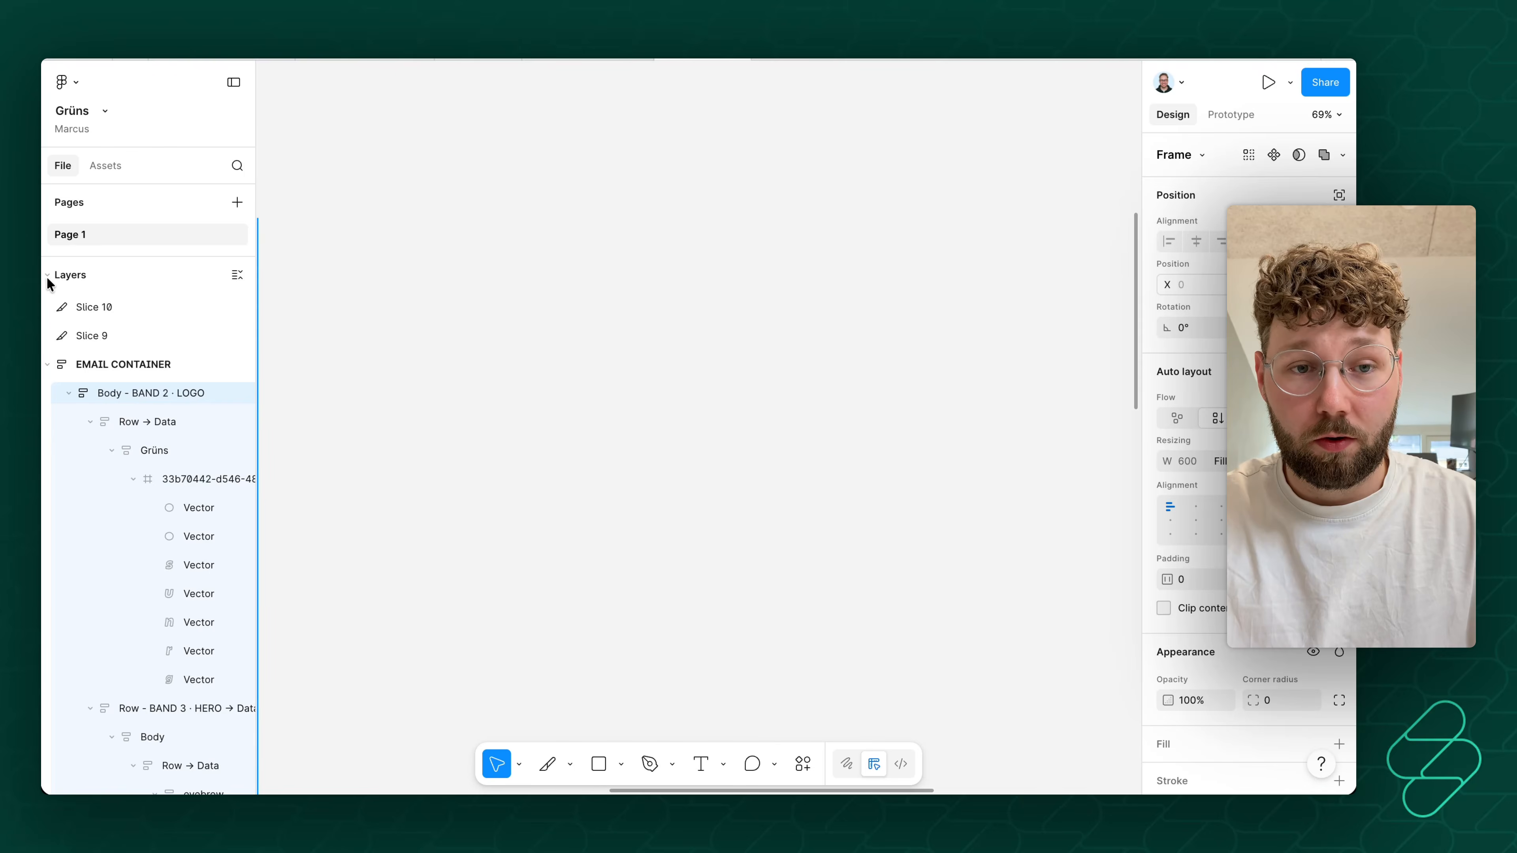
{"action": "left_click", "coordinate": [96, 339]}
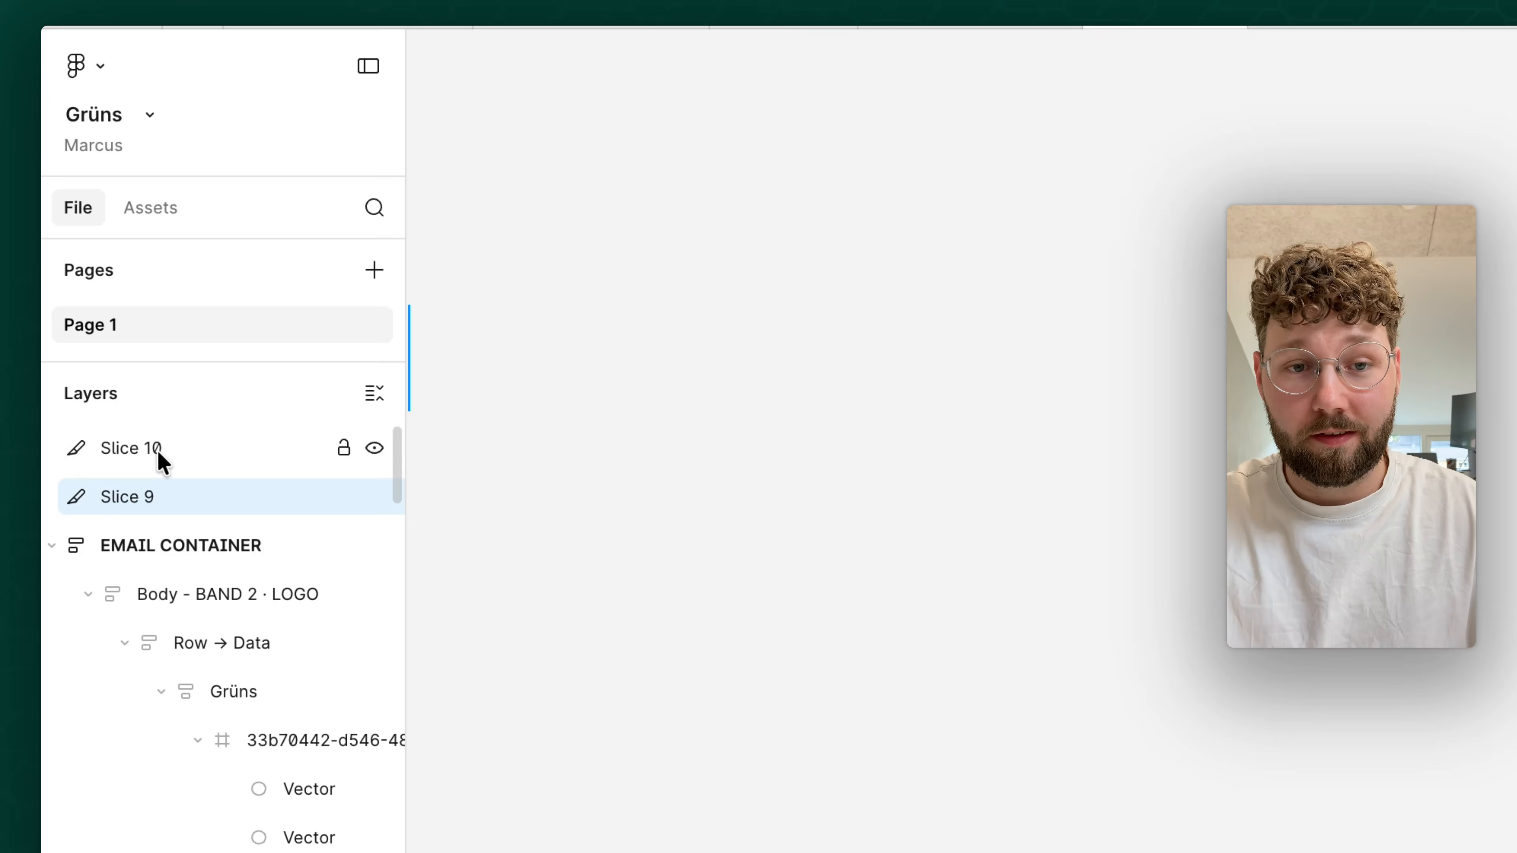
{"action": "left_click", "coordinate": [158, 452], "text": "shift"}
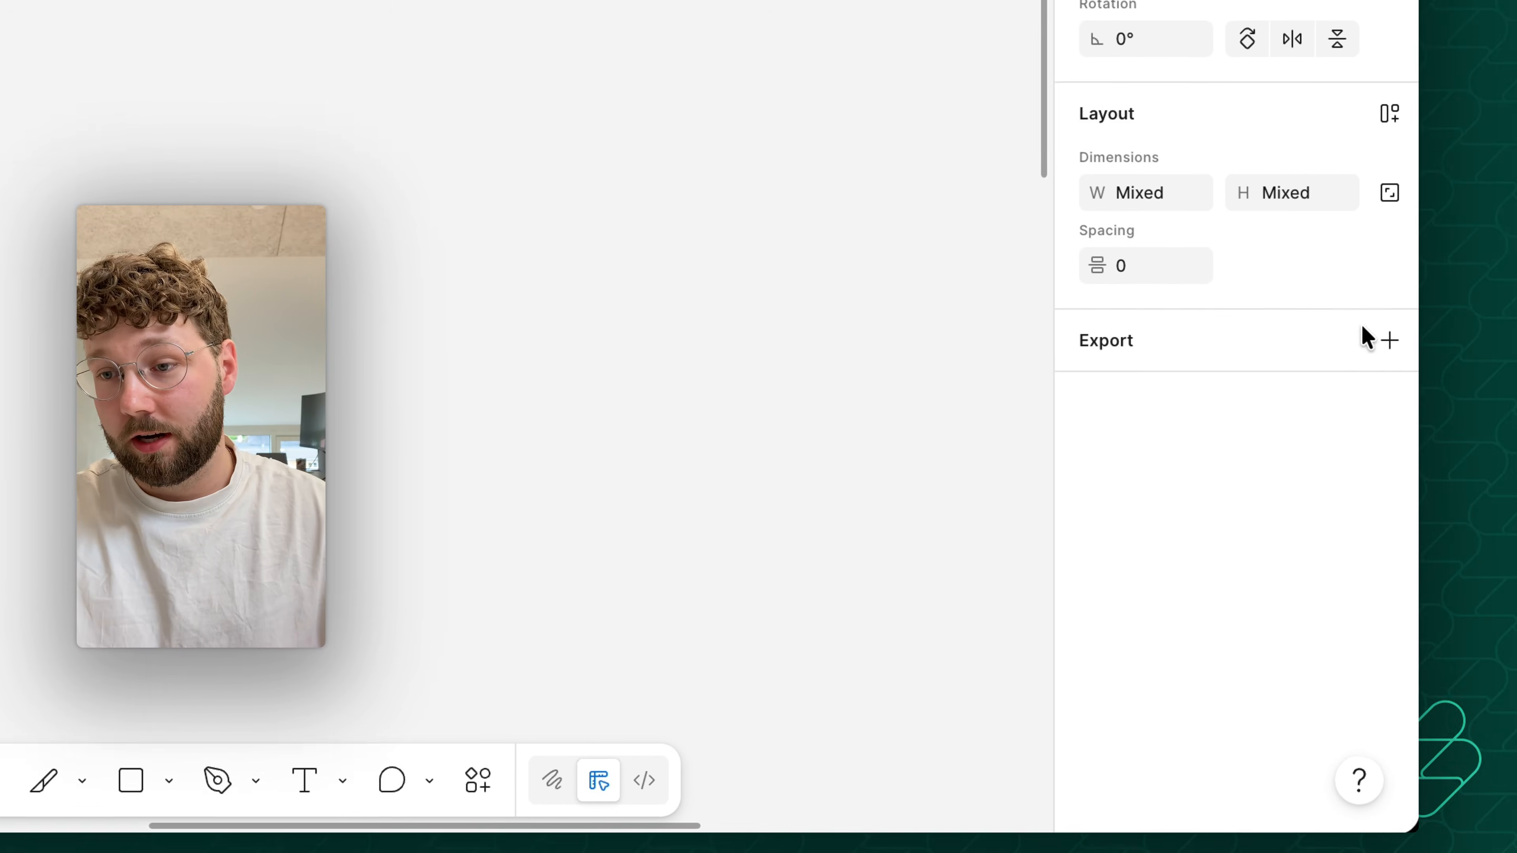
{"action": "left_click", "coordinate": [1339, 315]}
{"action": "left_click", "coordinate": [1083, 361]}
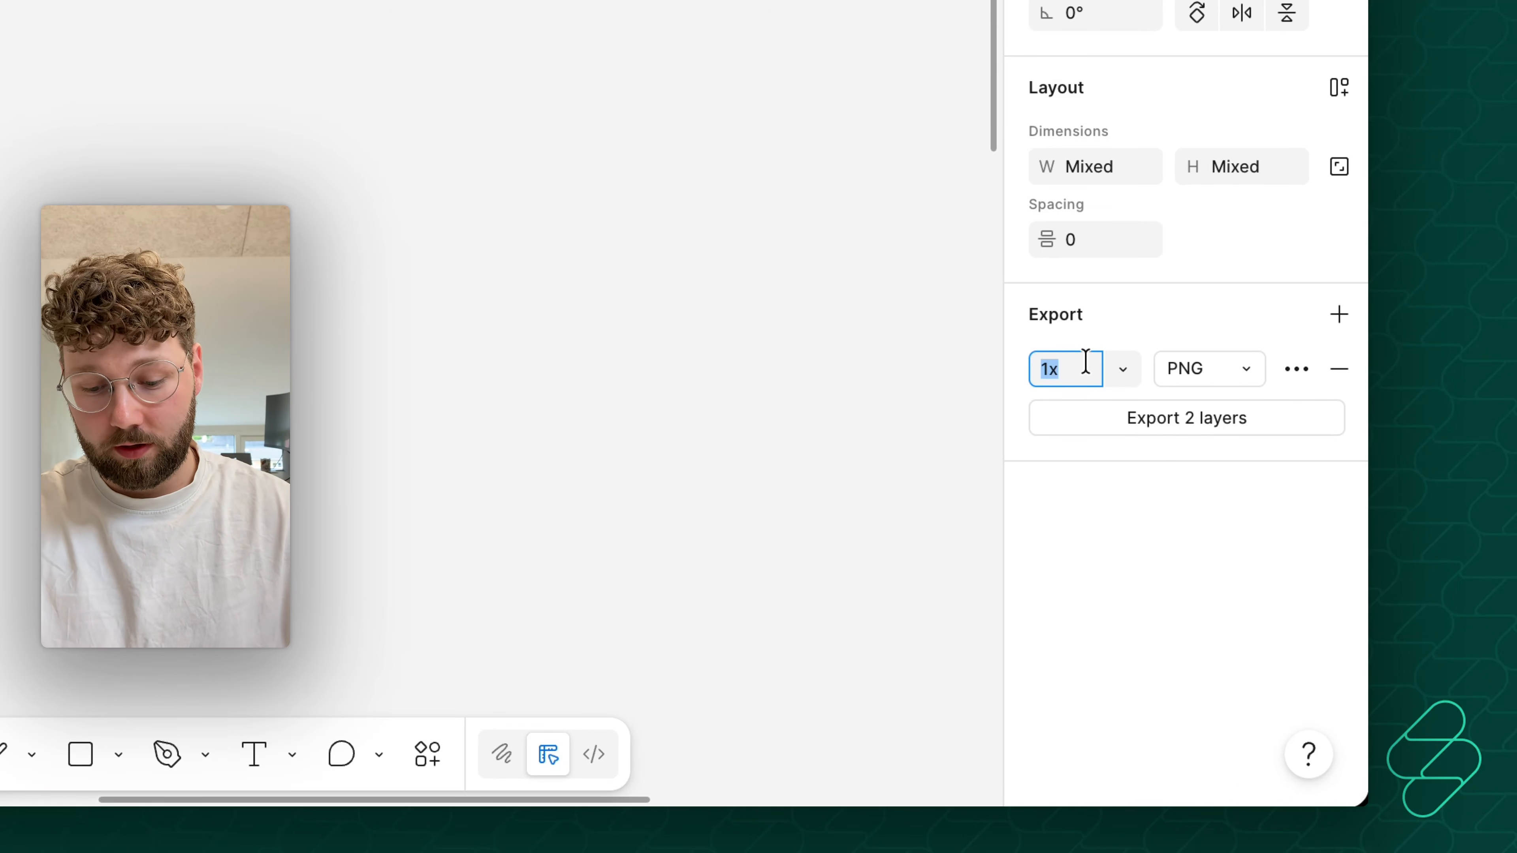
{"action": "type", "text": "2"}
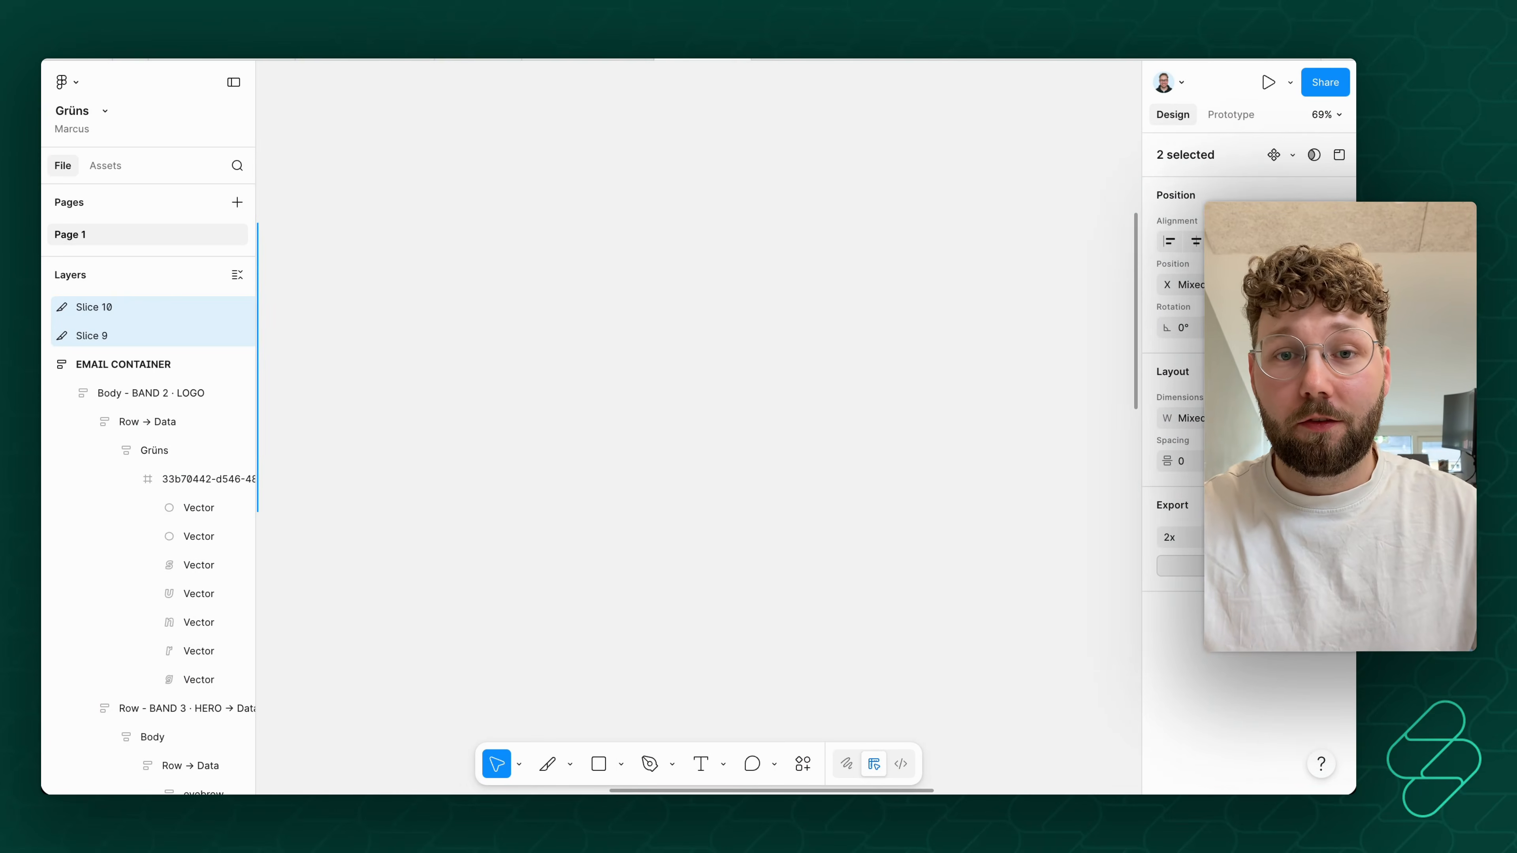
- Examine the fully sliced copy of the email container and its layers to see how each section is divided
{"action": "scroll", "coordinate": [823, 501], "scroll_direction": "down", "scroll_amount": 5}
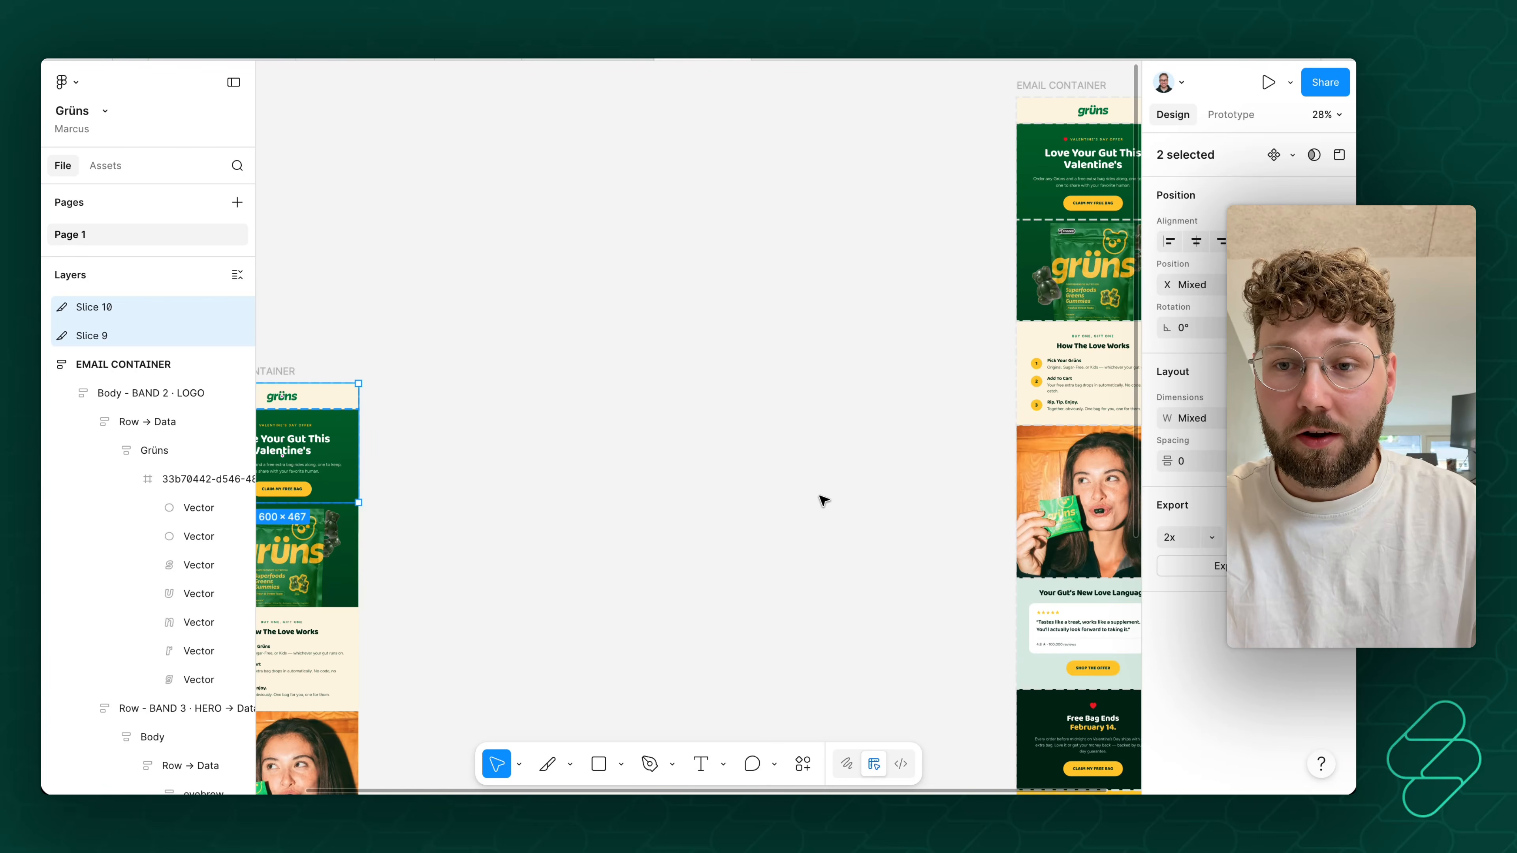
{"action": "scroll", "coordinate": [824, 500], "scroll_direction": "right", "scroll_amount": 8}
{"action": "scroll", "coordinate": [579, 280], "scroll_direction": "up", "scroll_amount": 5}
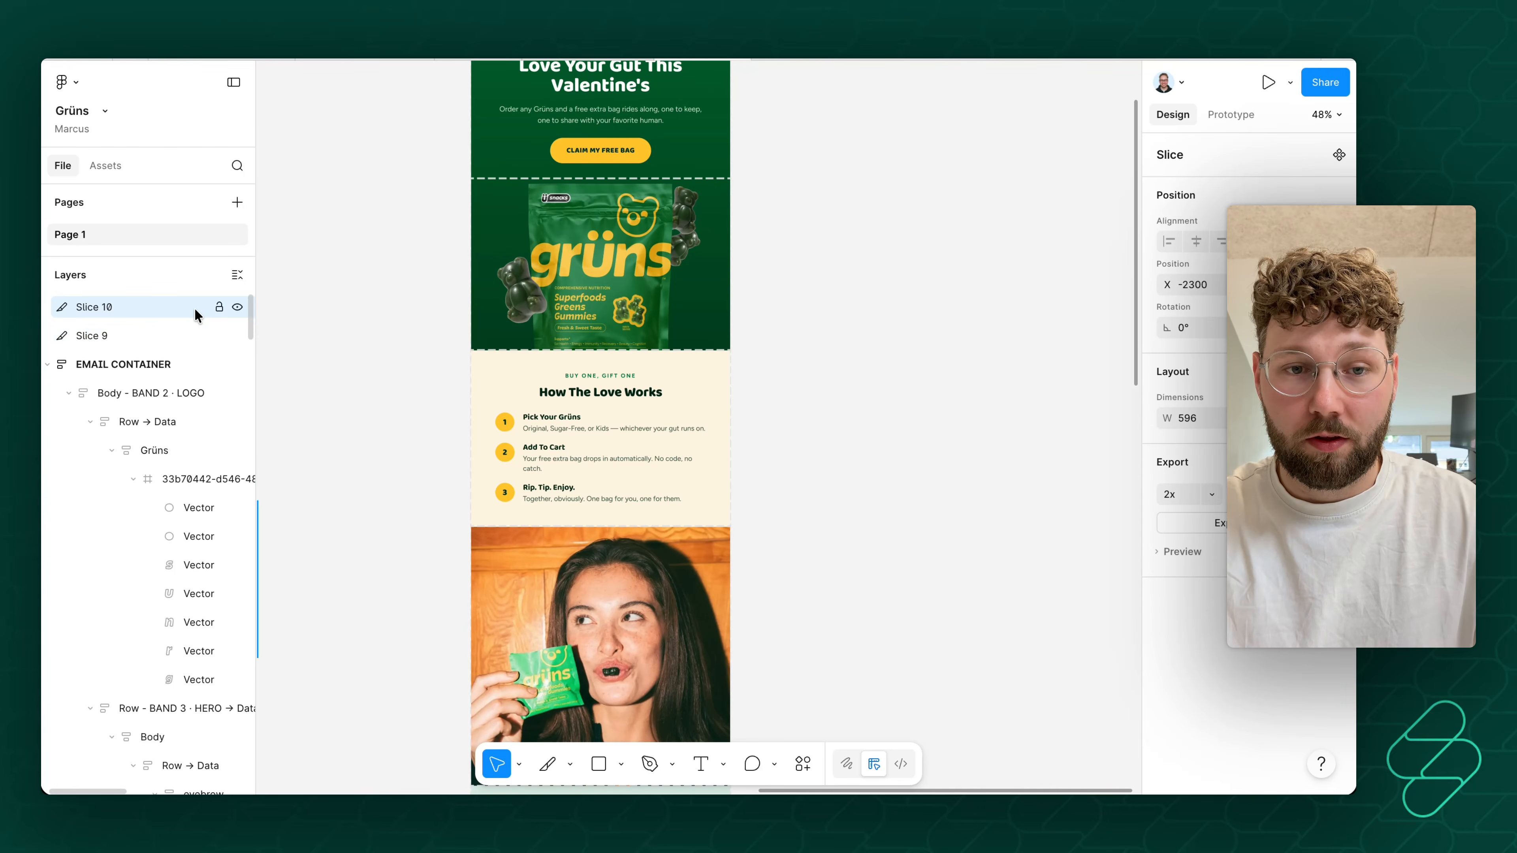
{"action": "scroll", "coordinate": [590, 253], "scroll_direction": "down", "scroll_amount": 5}
{"action": "scroll", "coordinate": [102, 463], "scroll_direction": "down", "scroll_amount": 10}
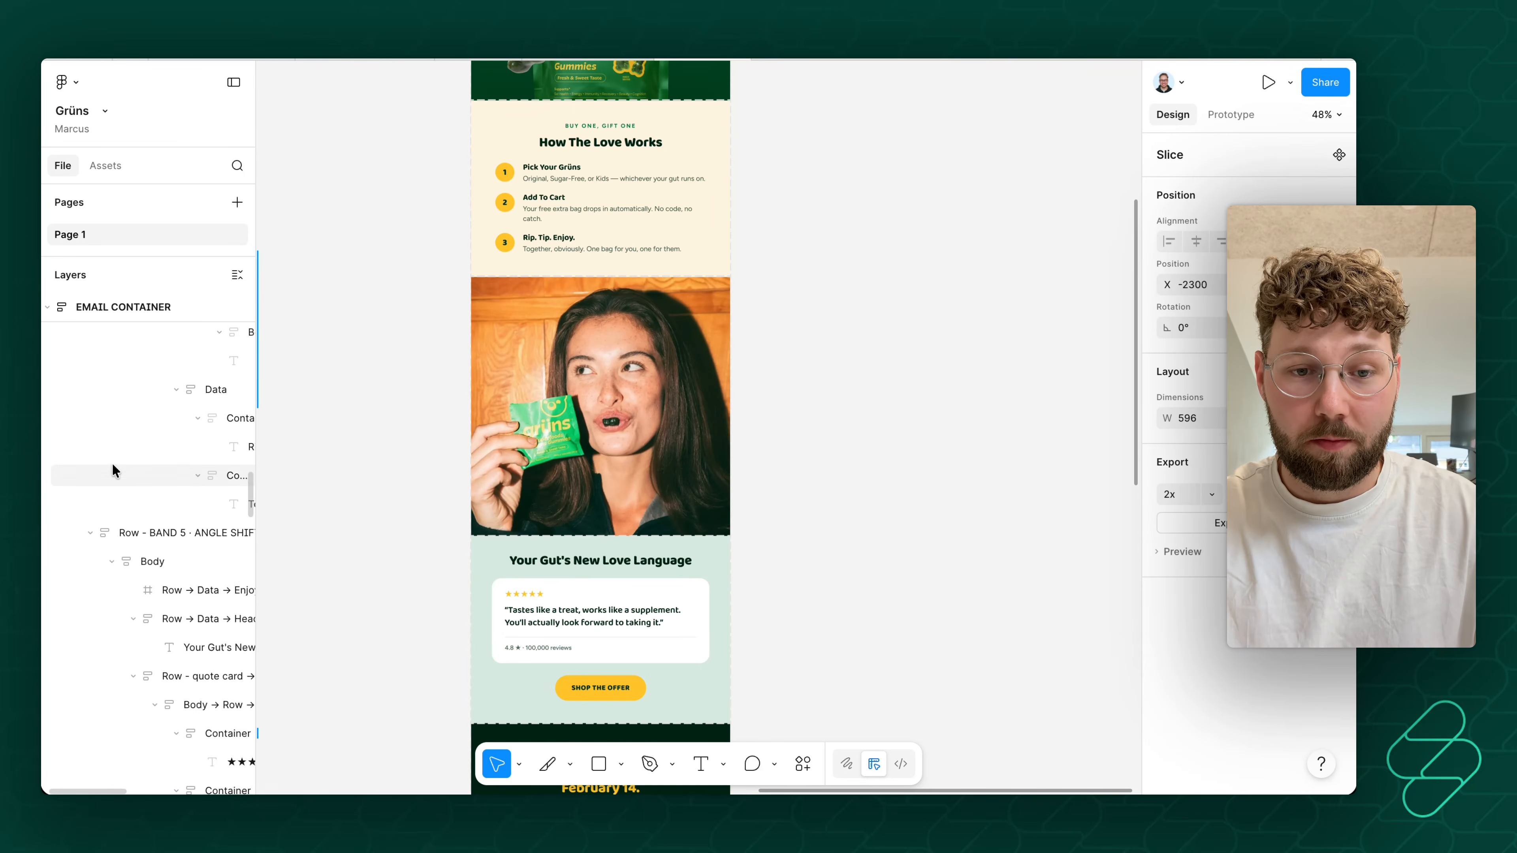
{"action": "scroll", "coordinate": [631, 502], "scroll_direction": "down", "scroll_amount": 5}
{"action": "left_click", "coordinate": [708, 536]}
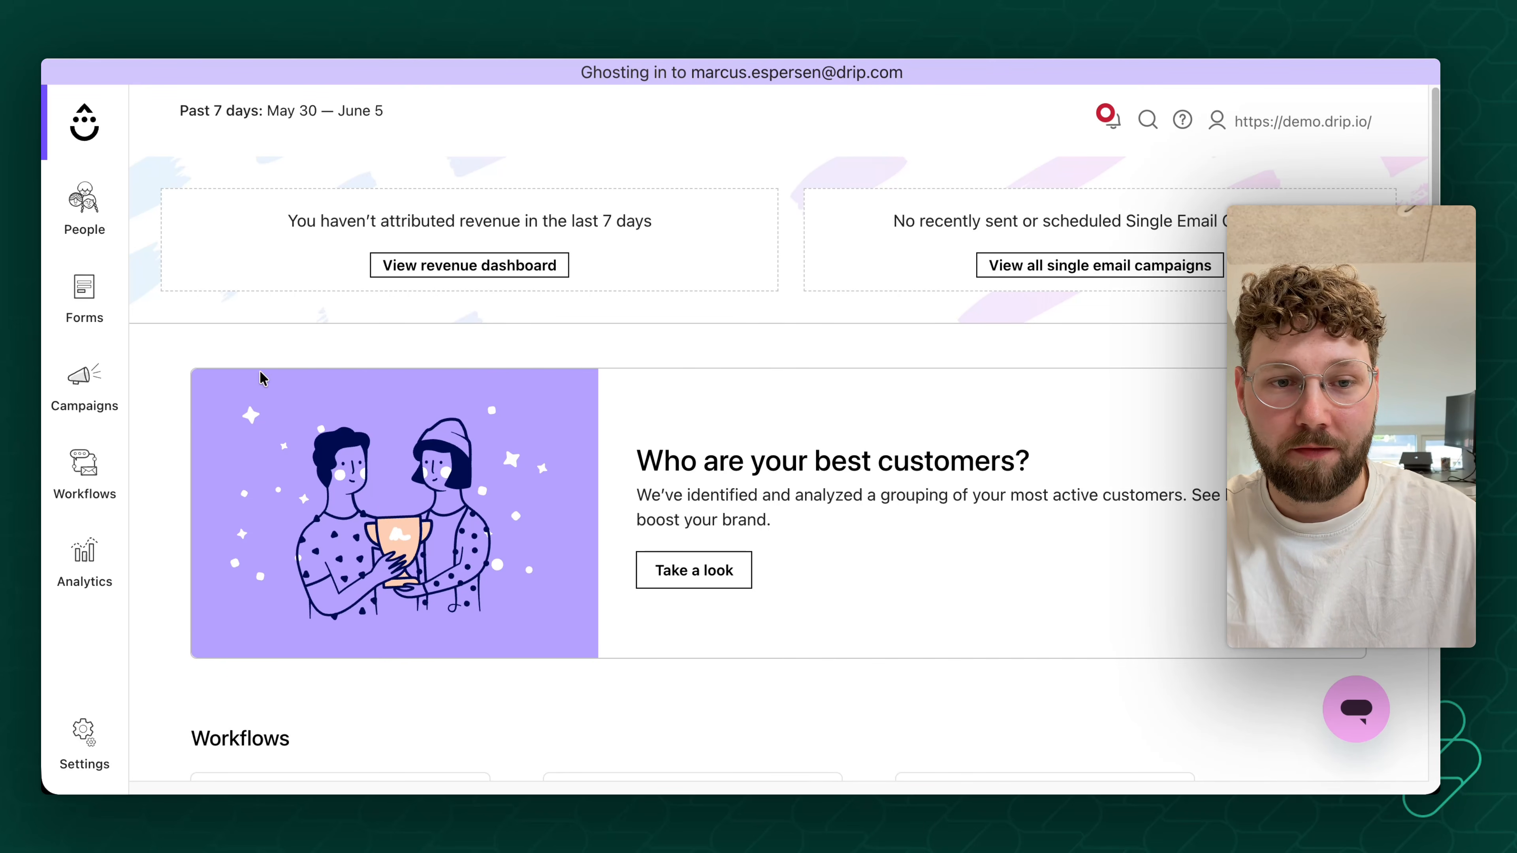
- Switch to Drip and create a new Visual Builder email campaign named "Gruns 2.0"
{"action": "left_click", "coordinate": [82, 385]}
{"action": "left_click", "coordinate": [248, 168]}
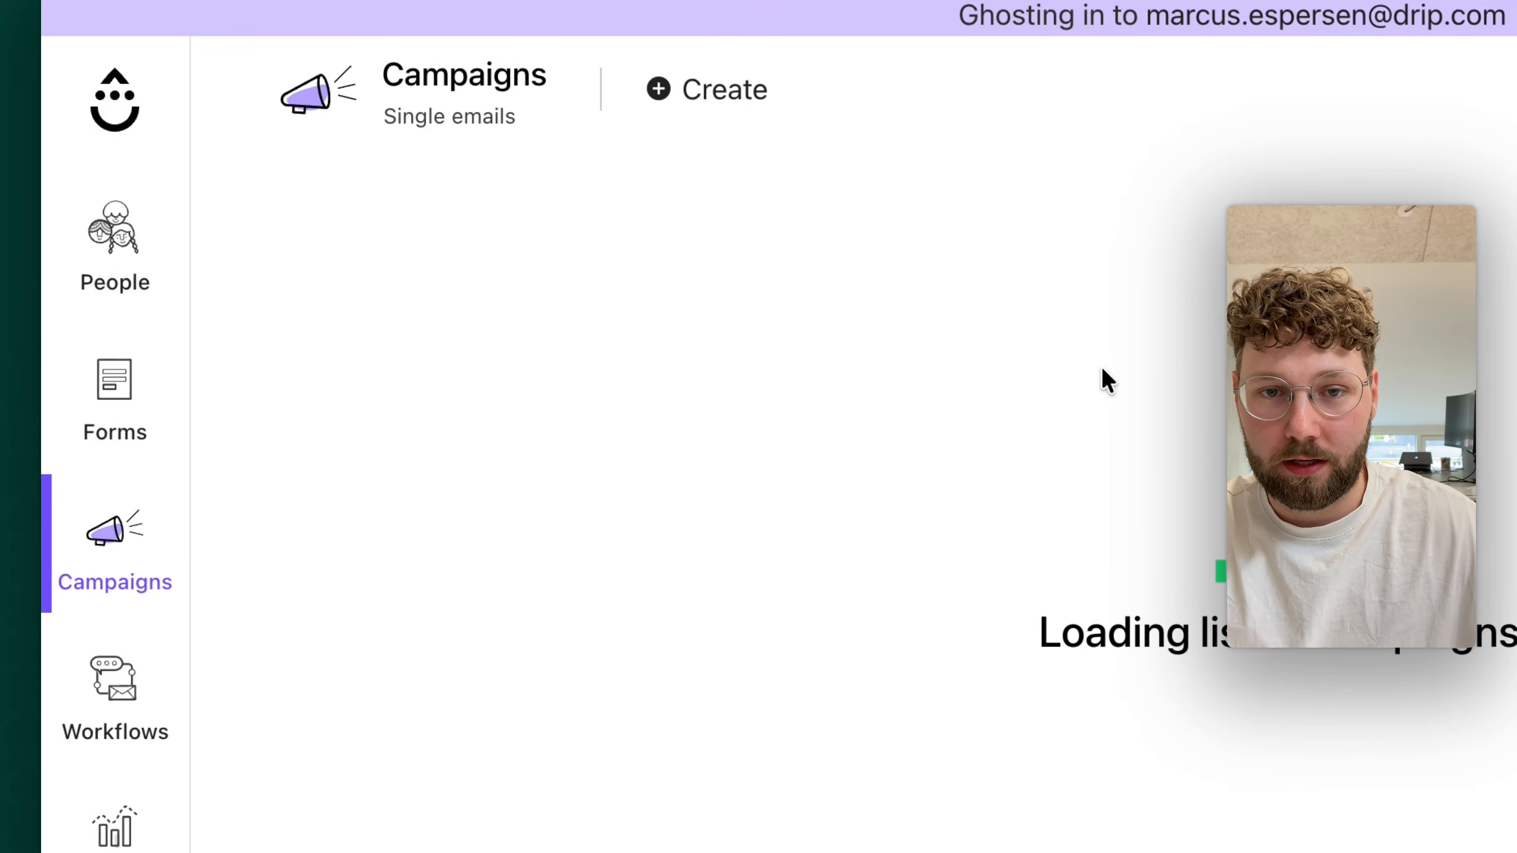
{"action": "left_click", "coordinate": [758, 94]}
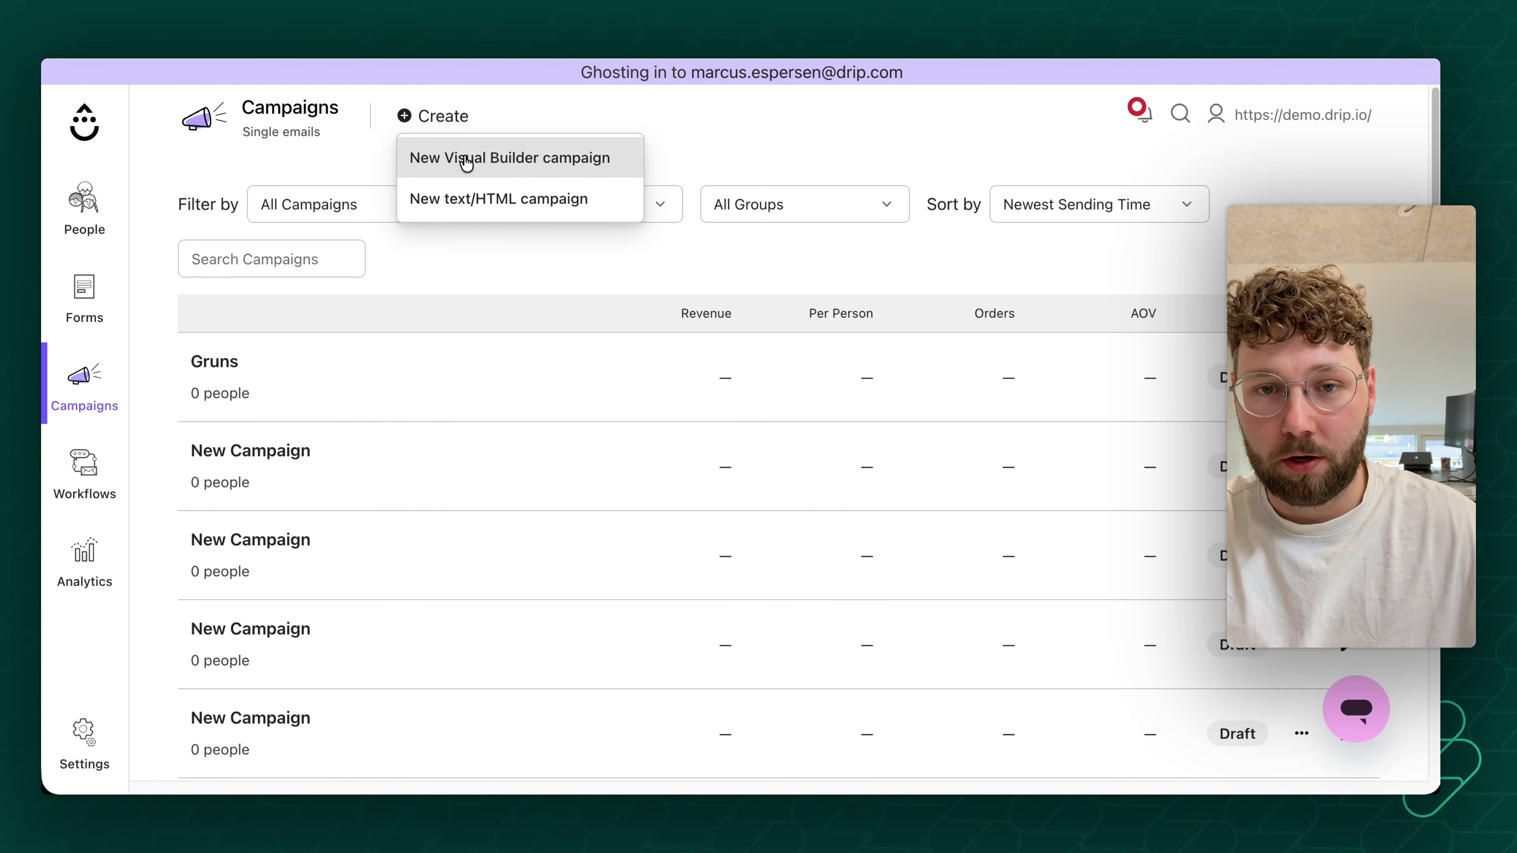
{"action": "left_click", "coordinate": [466, 160]}
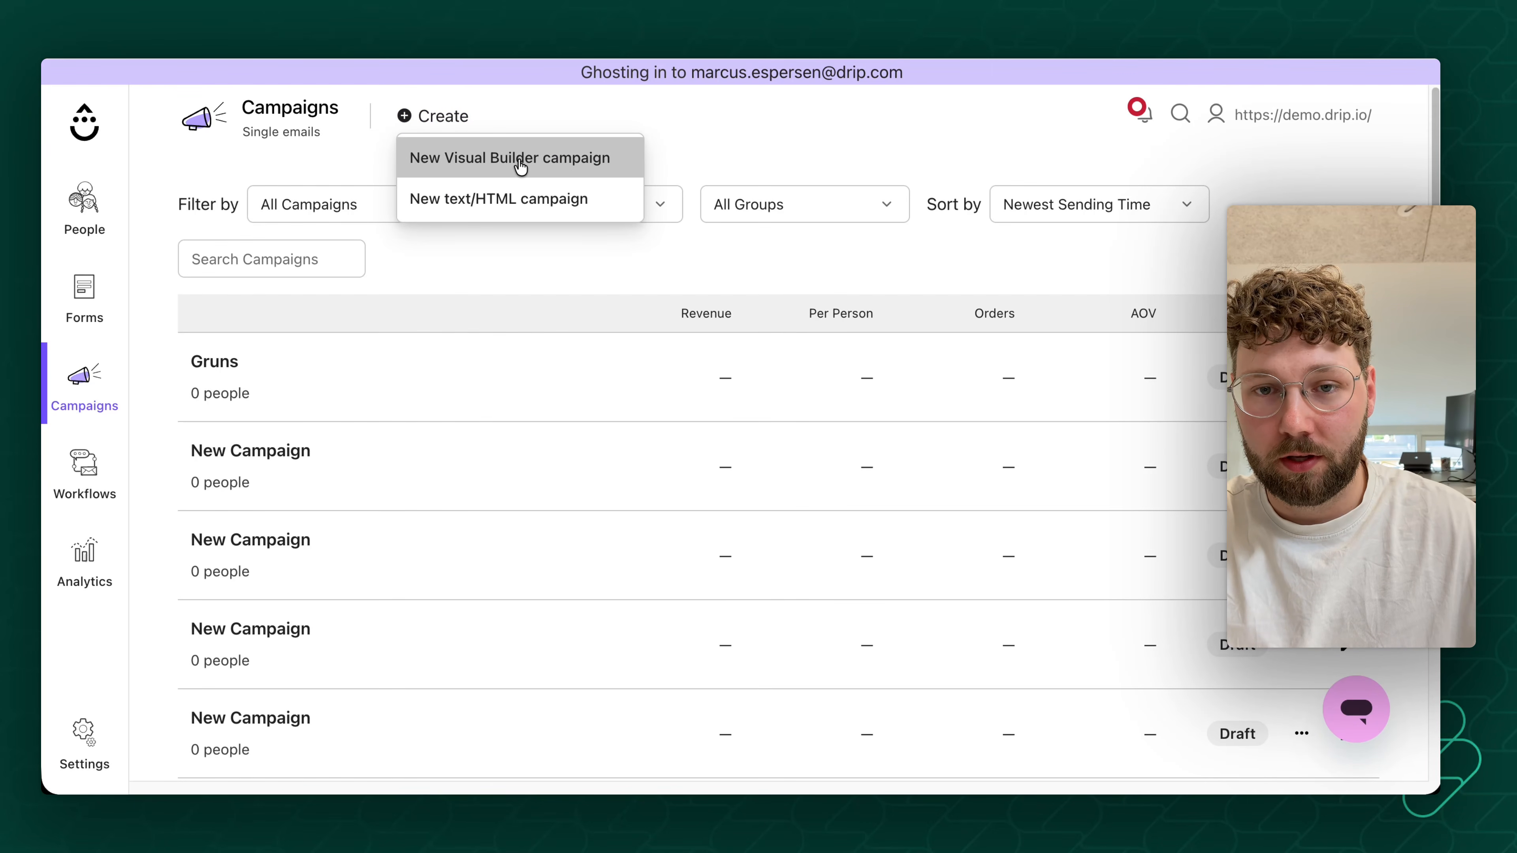
{"action": "triple_click", "coordinate": [525, 406]}
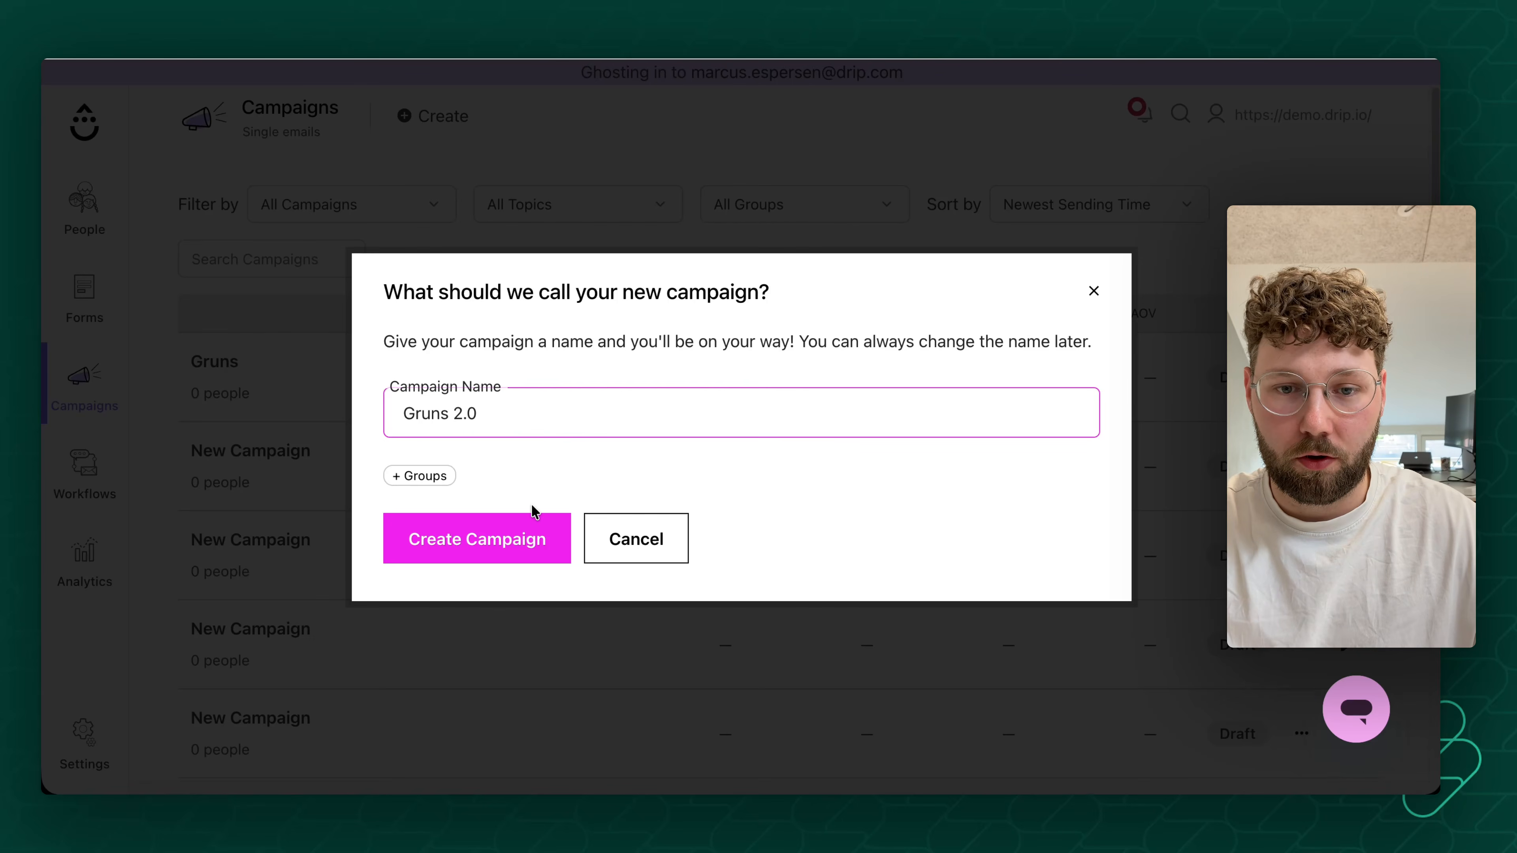
{"action": "left_click", "coordinate": [469, 537]}
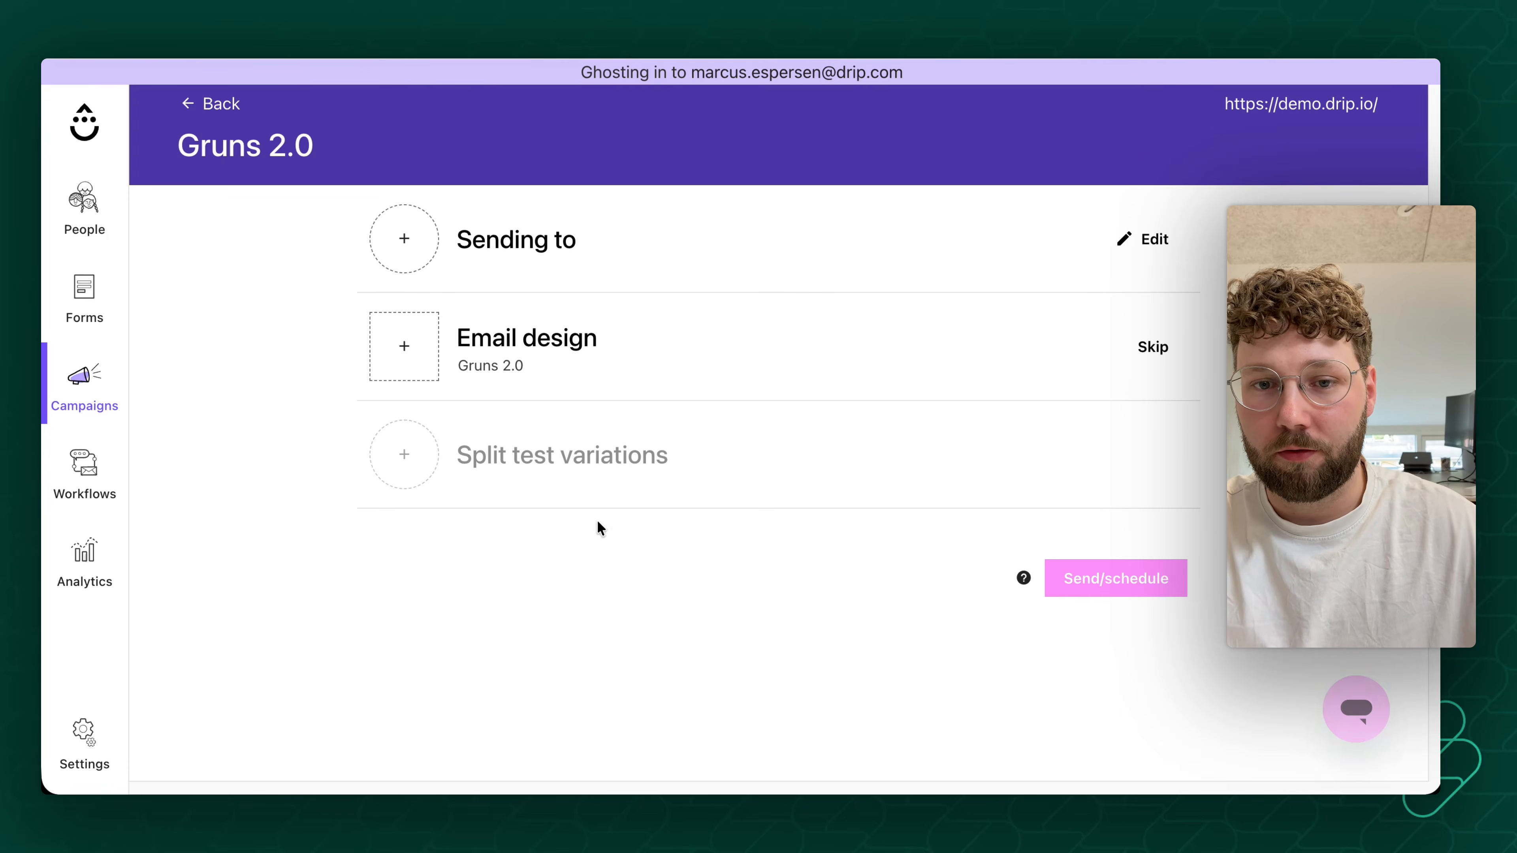
- Choose the blank Test template from the saved templates as the email design and open it for editing
{"action": "scroll", "coordinate": [716, 413], "scroll_direction": "down", "scroll_amount": 3}
{"action": "scroll", "coordinate": [660, 437], "scroll_direction": "up", "scroll_amount": 3}
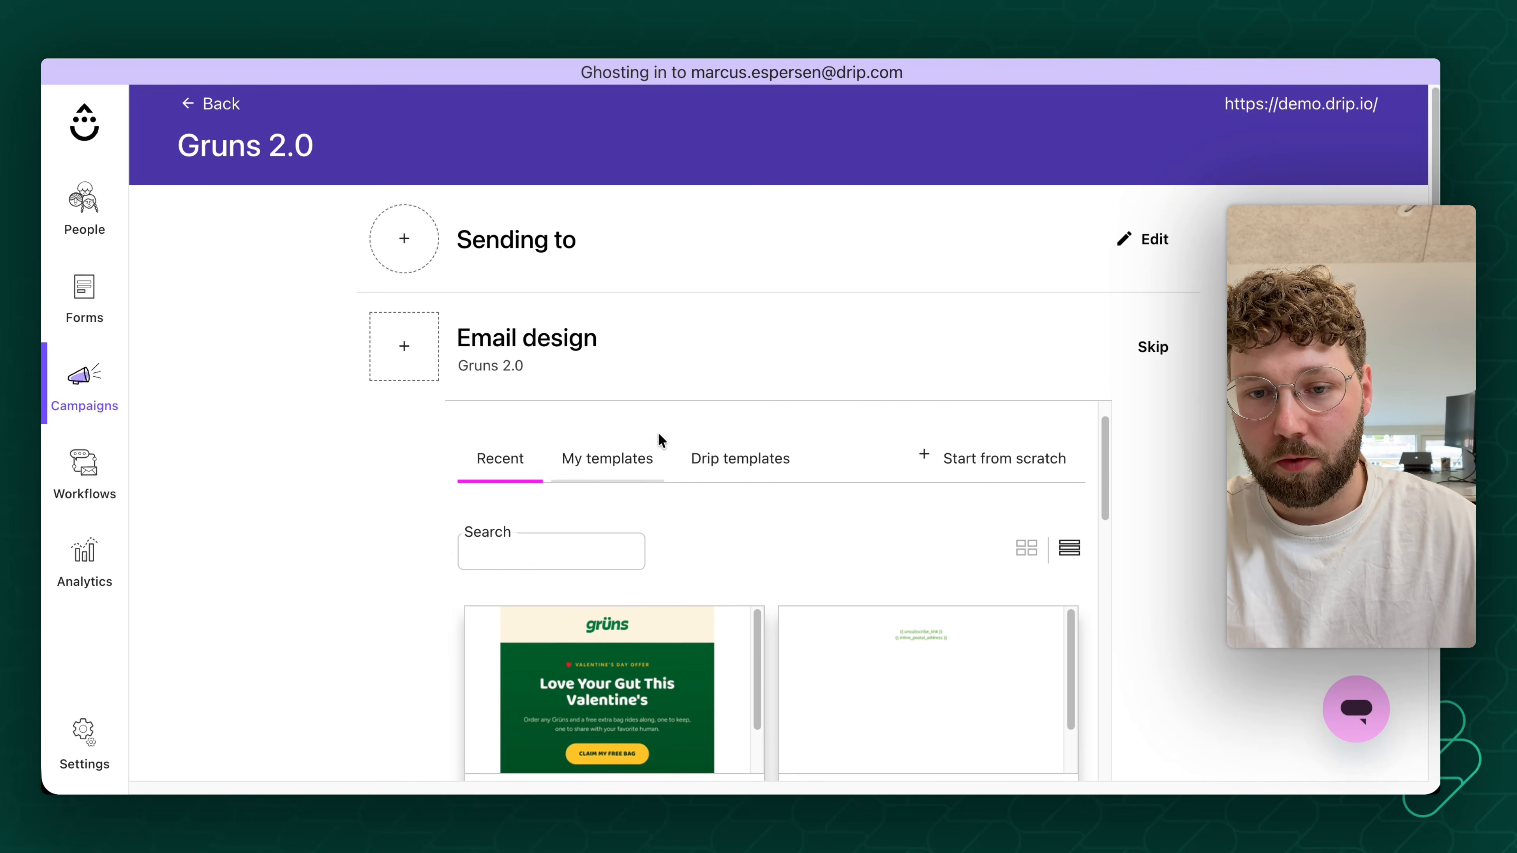
{"action": "left_click", "coordinate": [593, 499]}
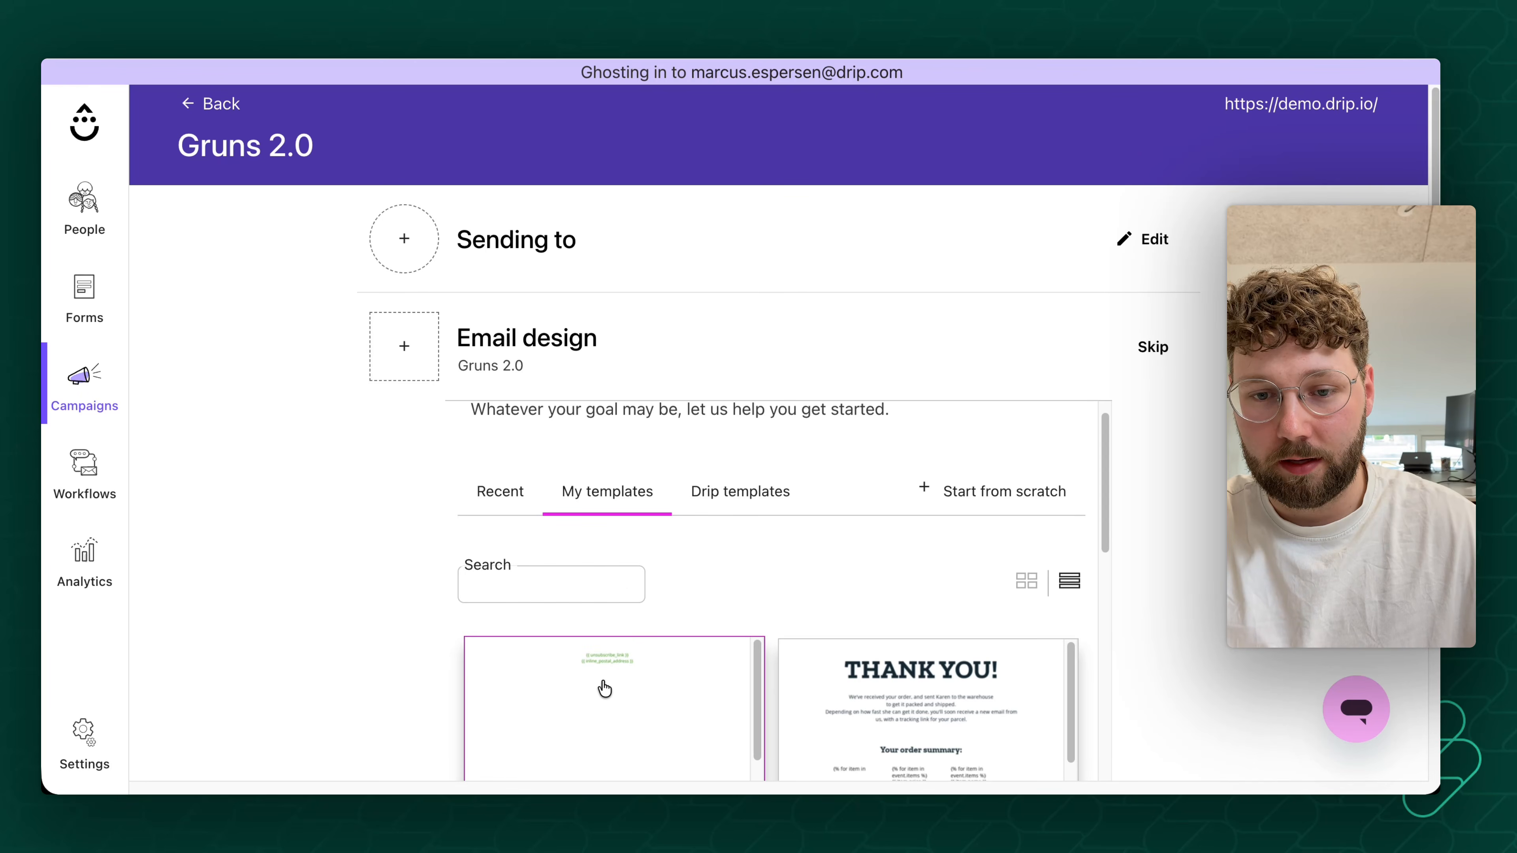
{"action": "scroll", "coordinate": [799, 593], "scroll_direction": "down", "scroll_amount": 2}
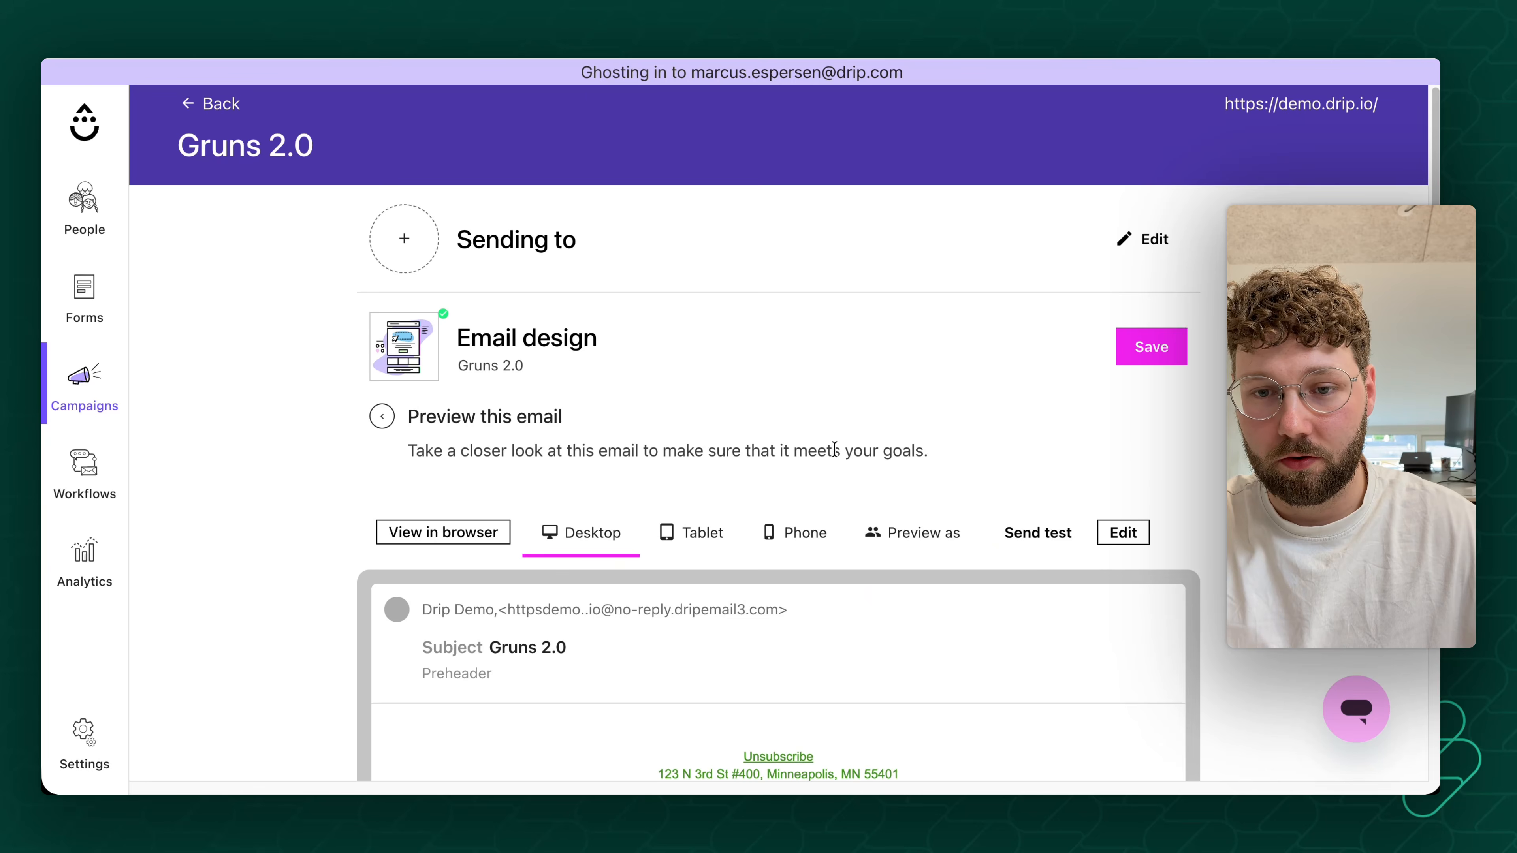
{"action": "scroll", "coordinate": [836, 451], "scroll_direction": "down", "scroll_amount": 1}
{"action": "scroll", "coordinate": [657, 531], "scroll_direction": "down", "scroll_amount": 5}
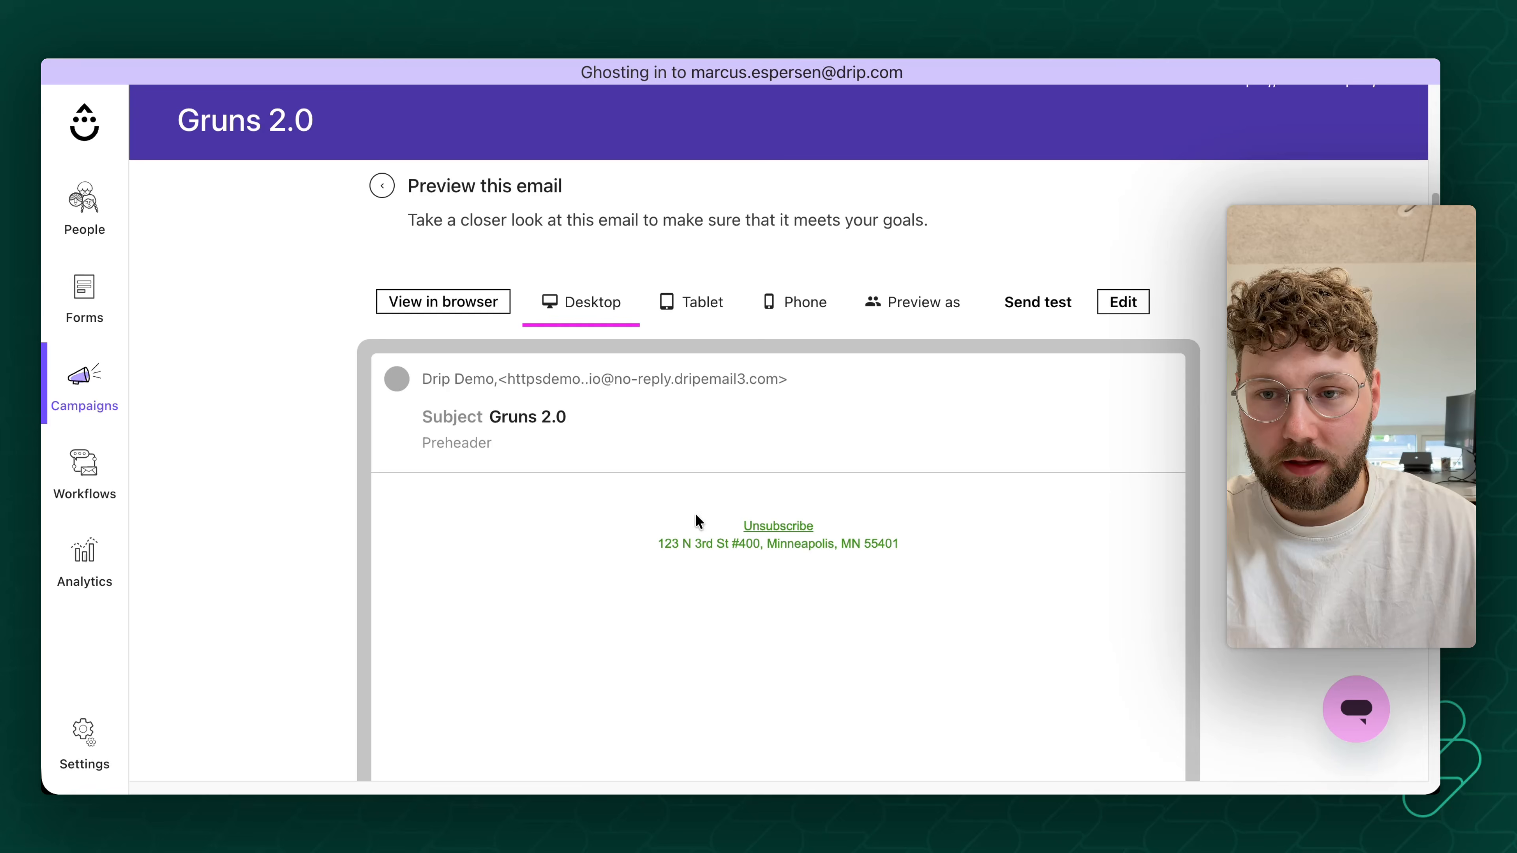
{"action": "left_click", "coordinate": [1122, 301]}
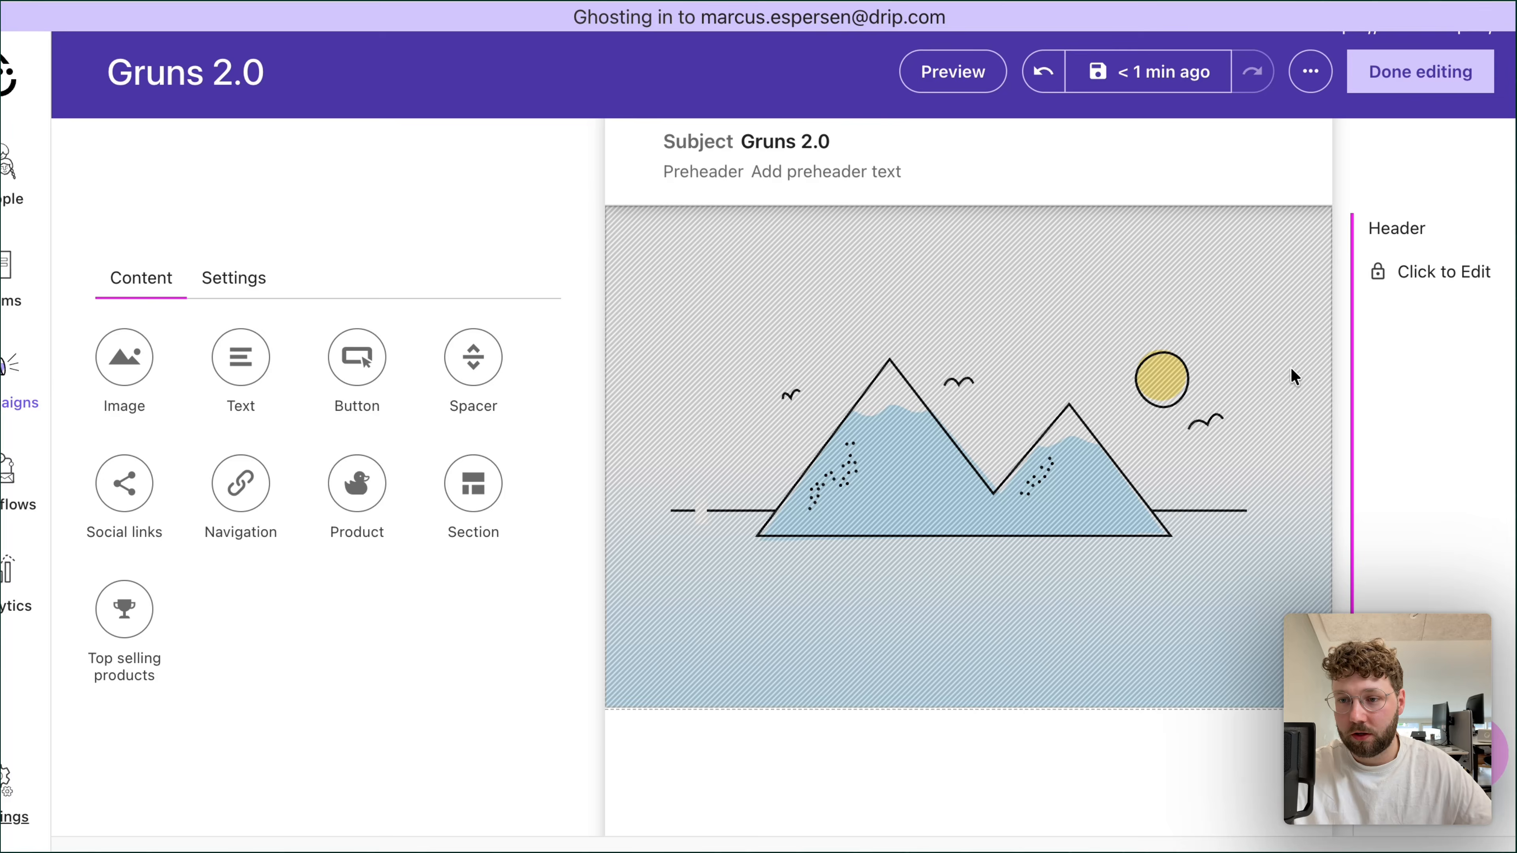
- Unlock the email header for editing and set its placeholder image to Slice_1.png from the image library
{"action": "scroll", "coordinate": [1290, 366], "scroll_direction": "down", "scroll_amount": 5}
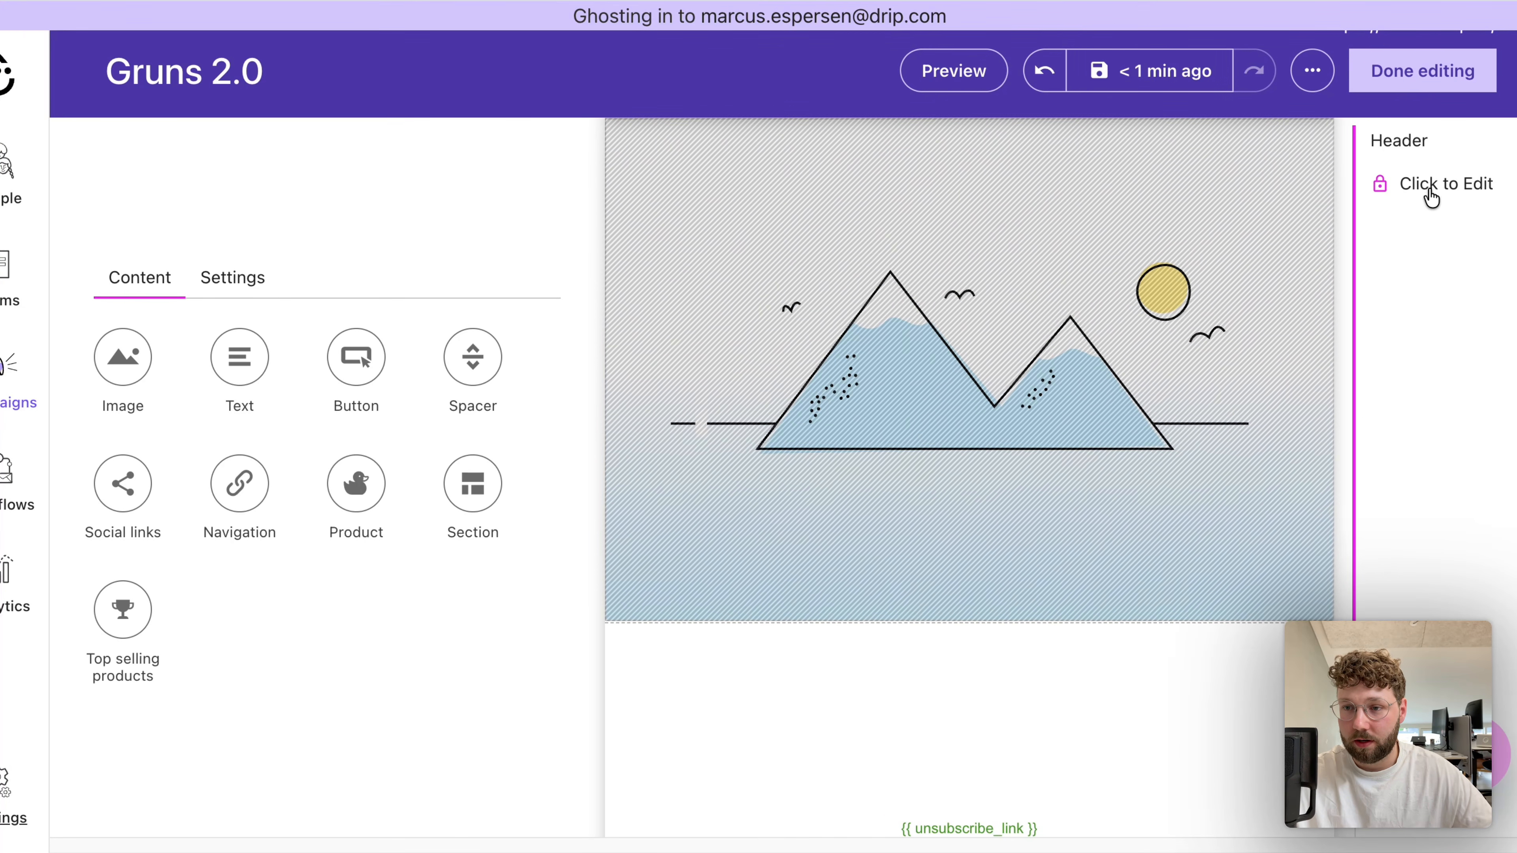
{"action": "left_click", "coordinate": [1429, 190]}
{"action": "left_click", "coordinate": [694, 366]}
{"action": "left_click", "coordinate": [245, 371]}
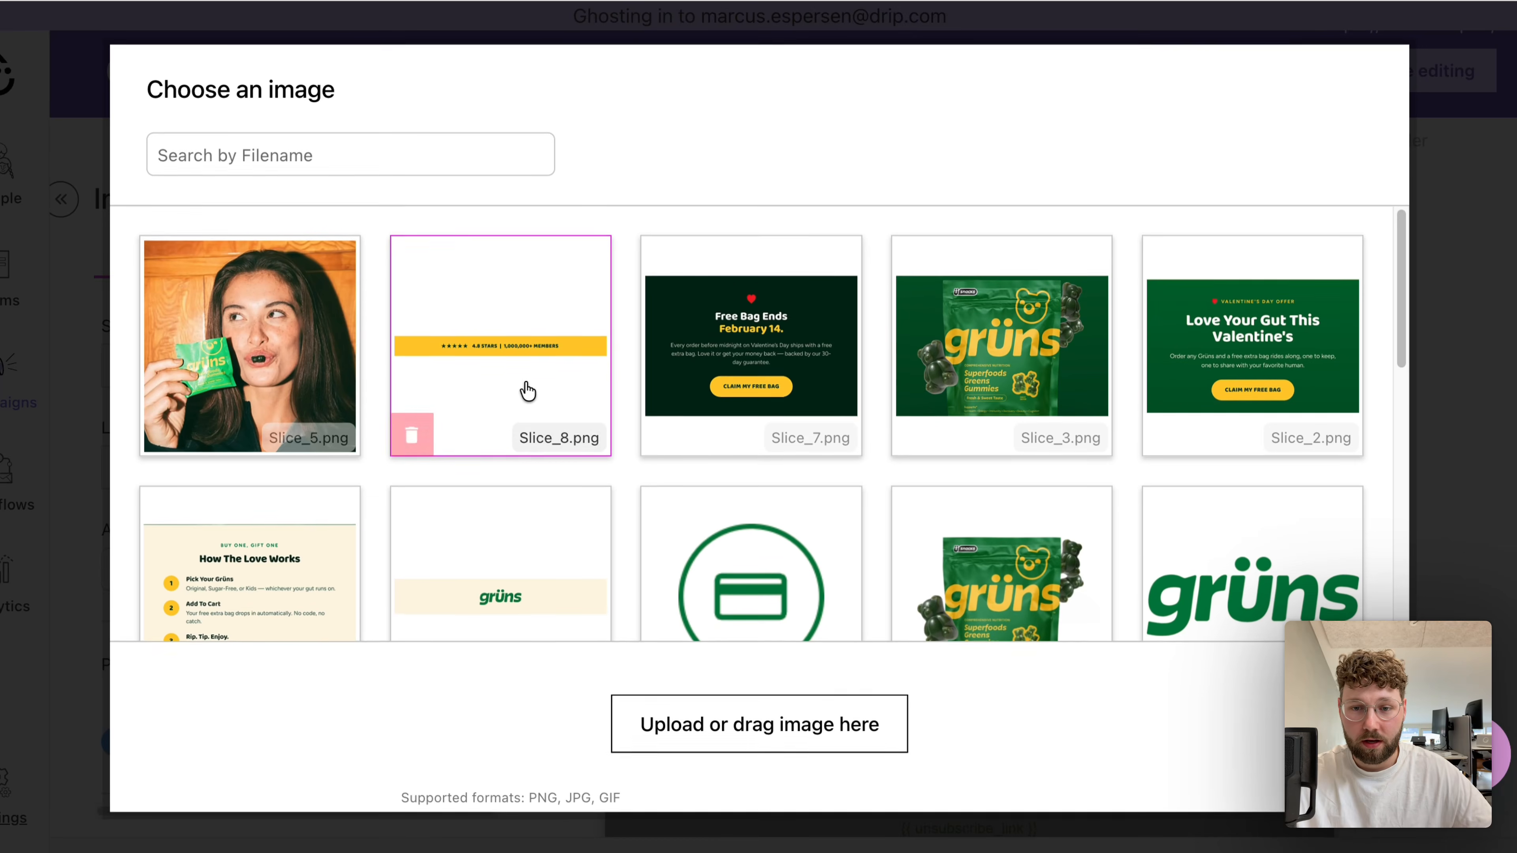
{"action": "scroll", "coordinate": [667, 430], "scroll_direction": "down", "scroll_amount": 2}
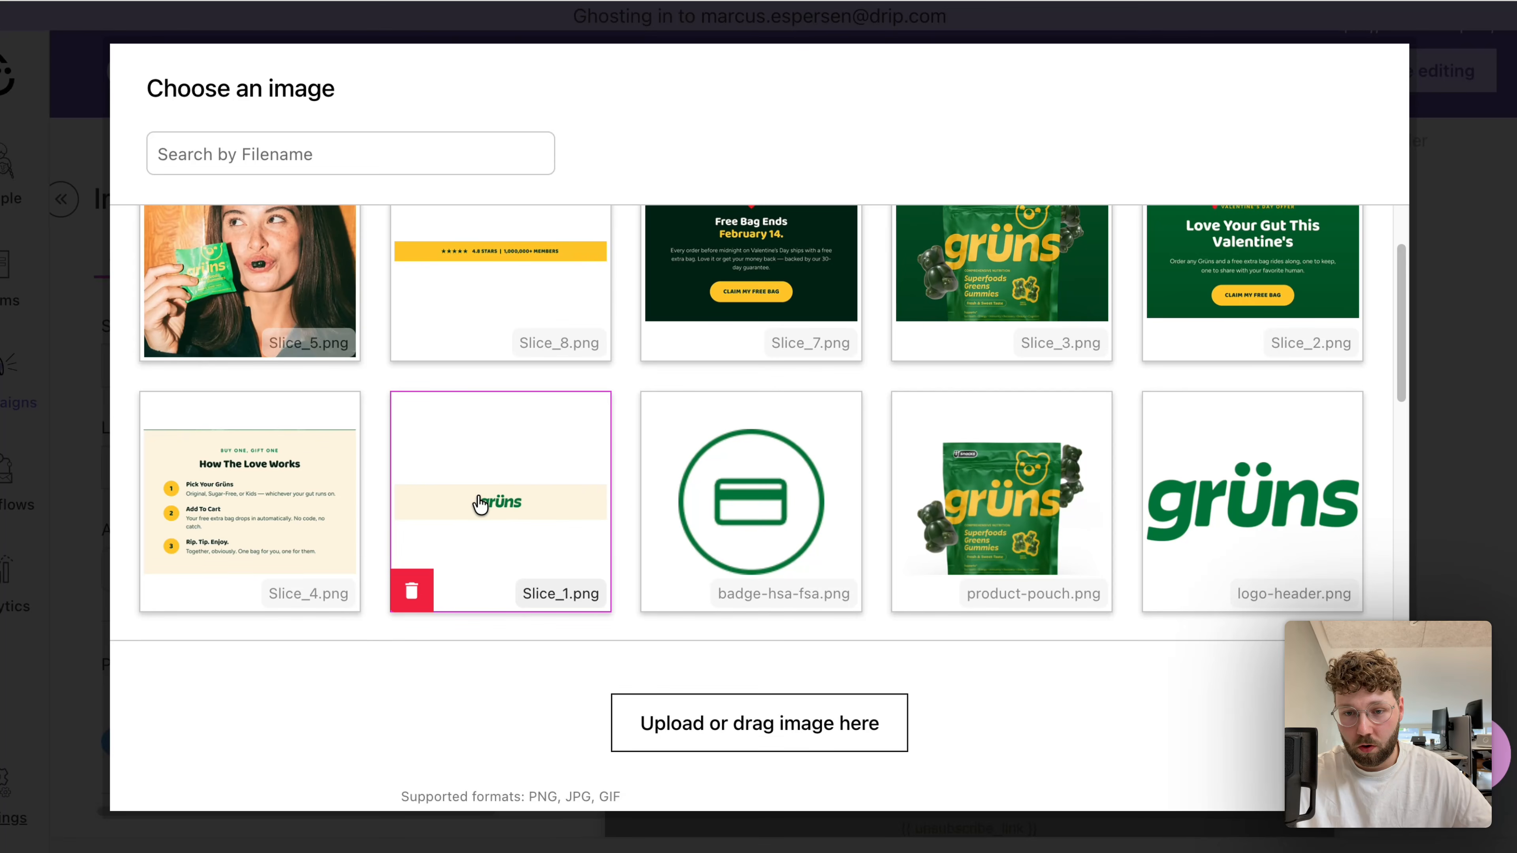
{"action": "scroll", "coordinate": [467, 288], "scroll_direction": "up", "scroll_amount": 1}
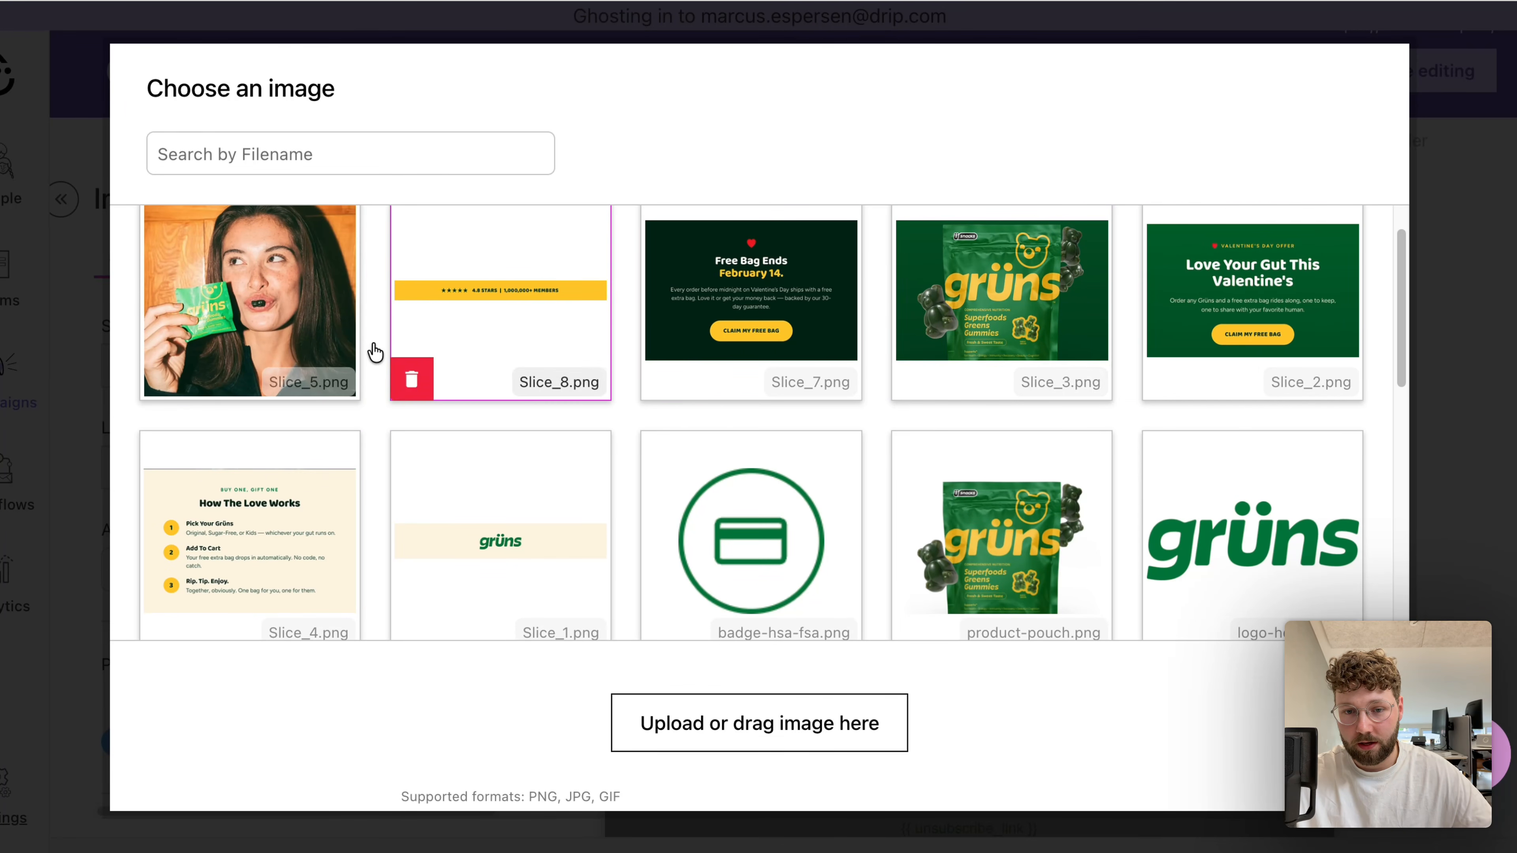
{"action": "scroll", "coordinate": [537, 521], "scroll_direction": "down", "scroll_amount": 1}
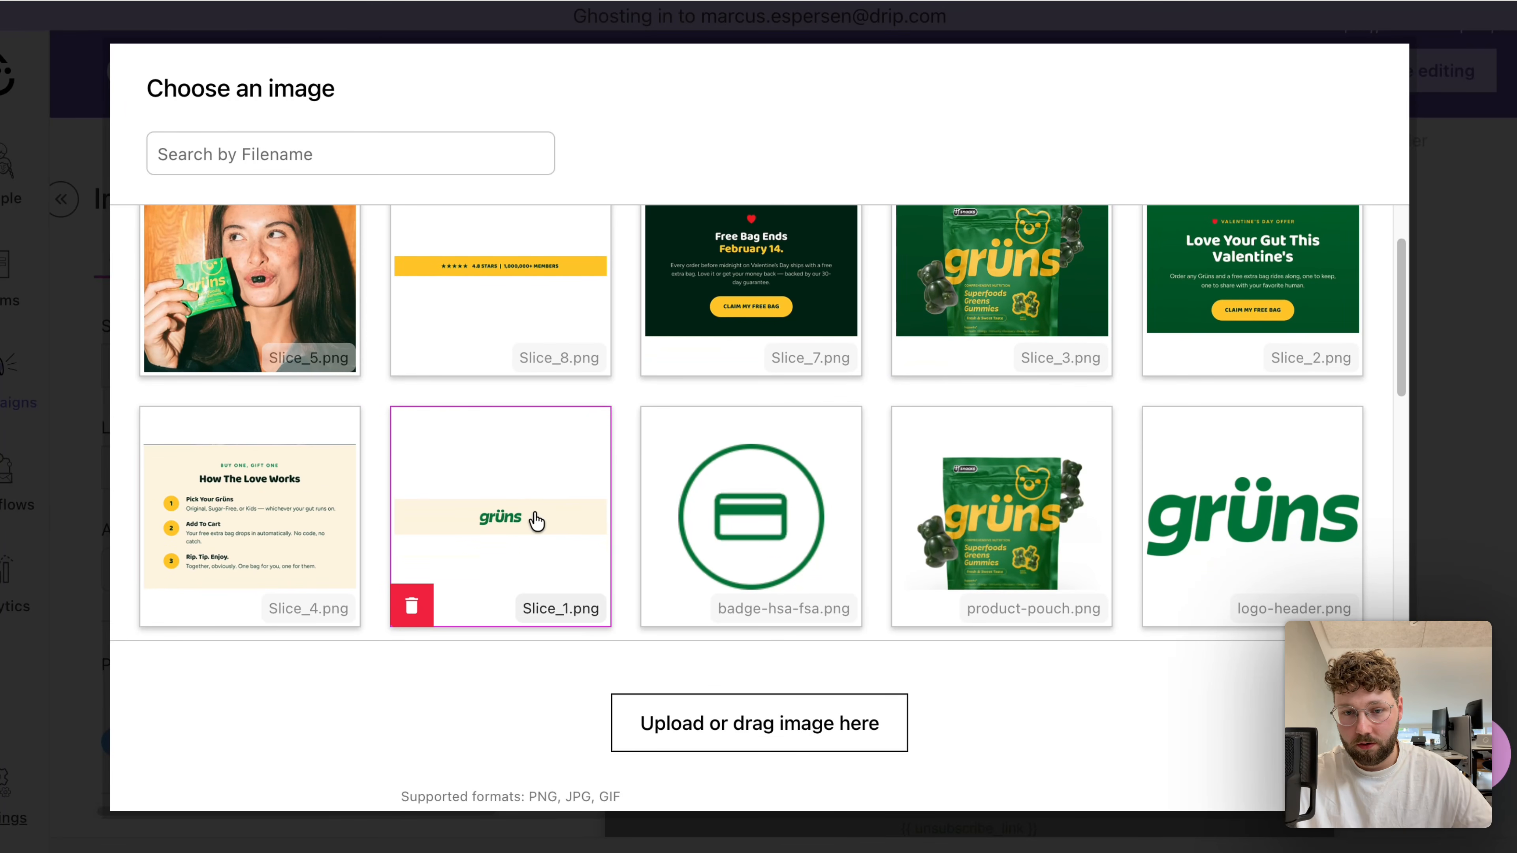
{"action": "left_click", "coordinate": [506, 529]}
{"action": "scroll", "coordinate": [777, 477], "scroll_direction": "up", "scroll_amount": 1}
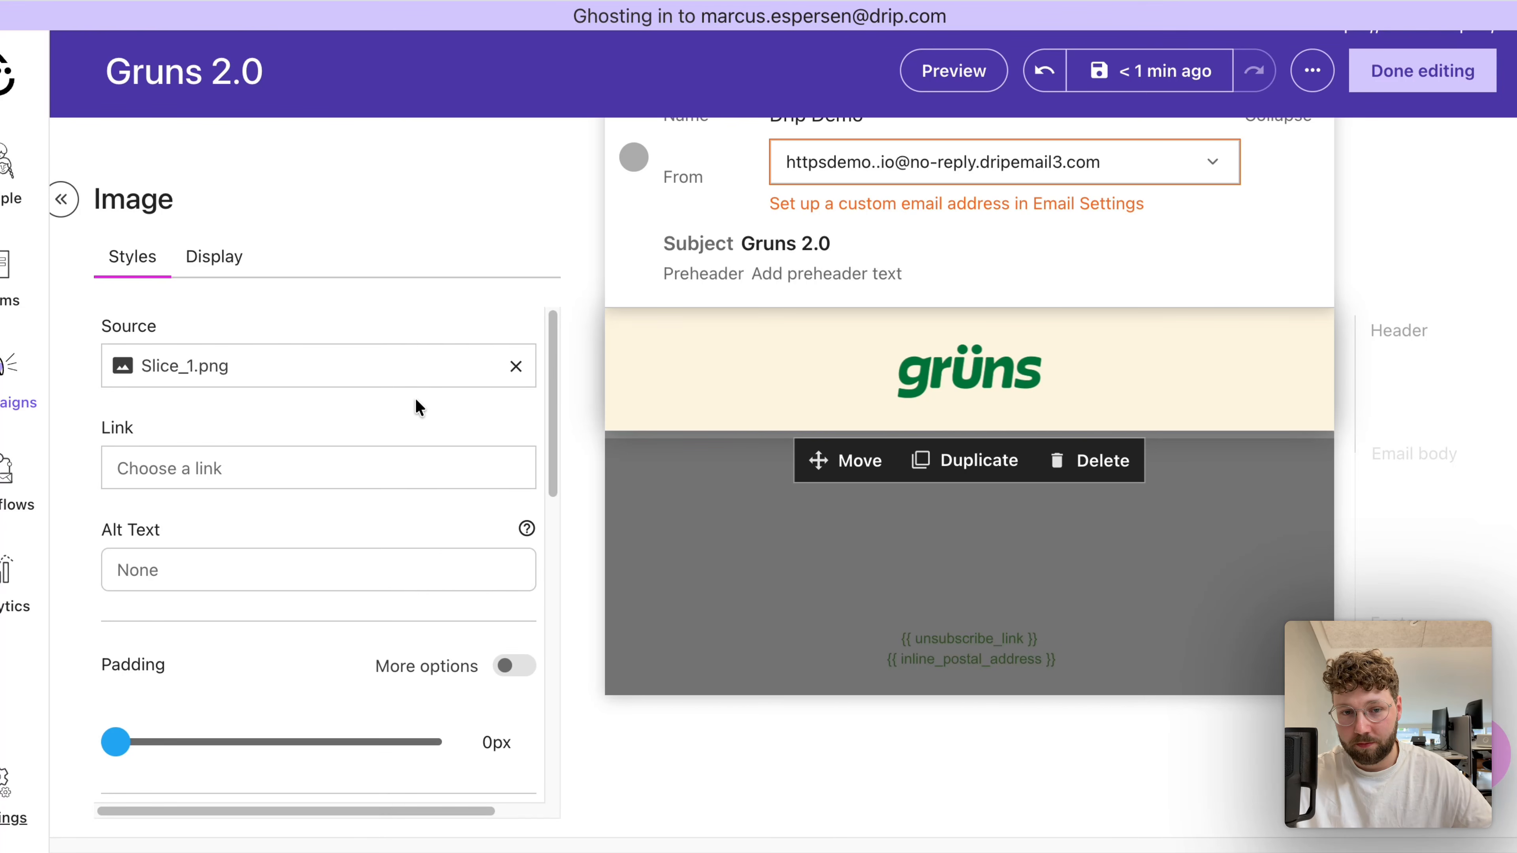
- Check the padding values in the header's layout settings
{"action": "left_click", "coordinate": [1161, 386]}
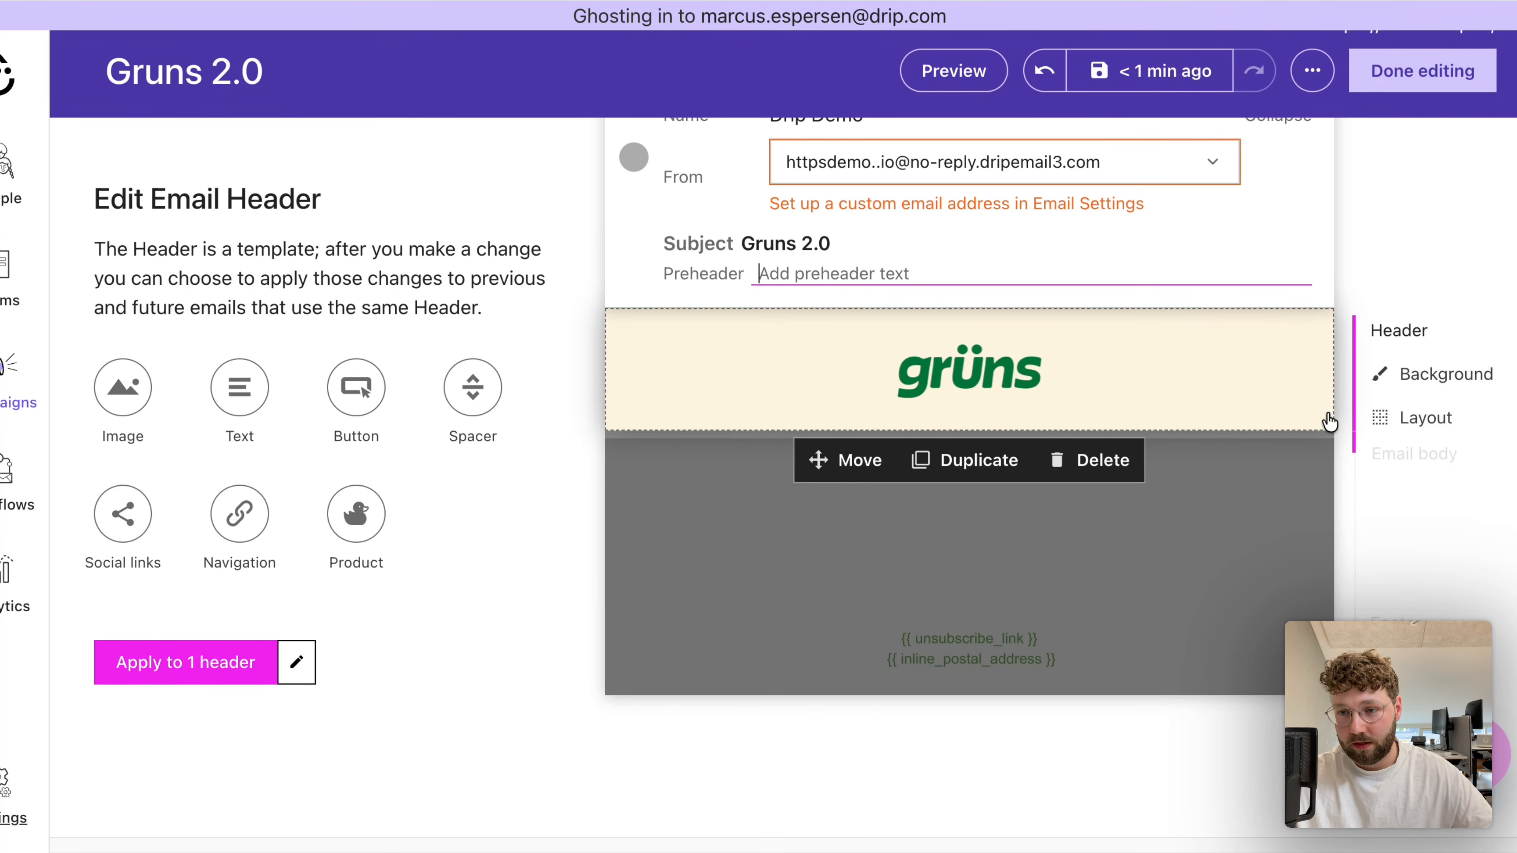
{"action": "left_click", "coordinate": [1373, 420]}
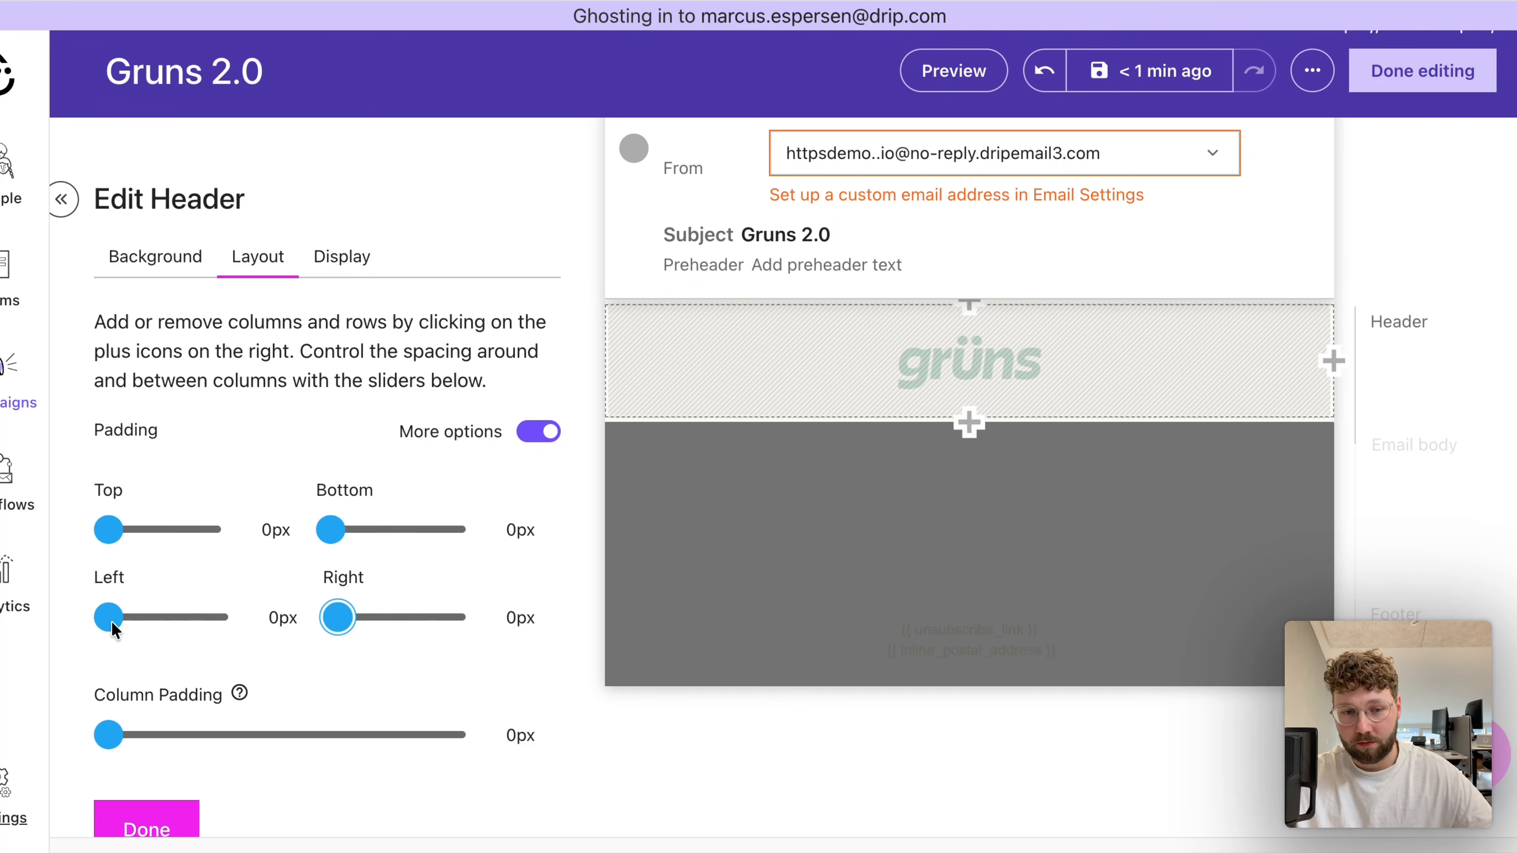
{"action": "left_click", "coordinate": [988, 366]}
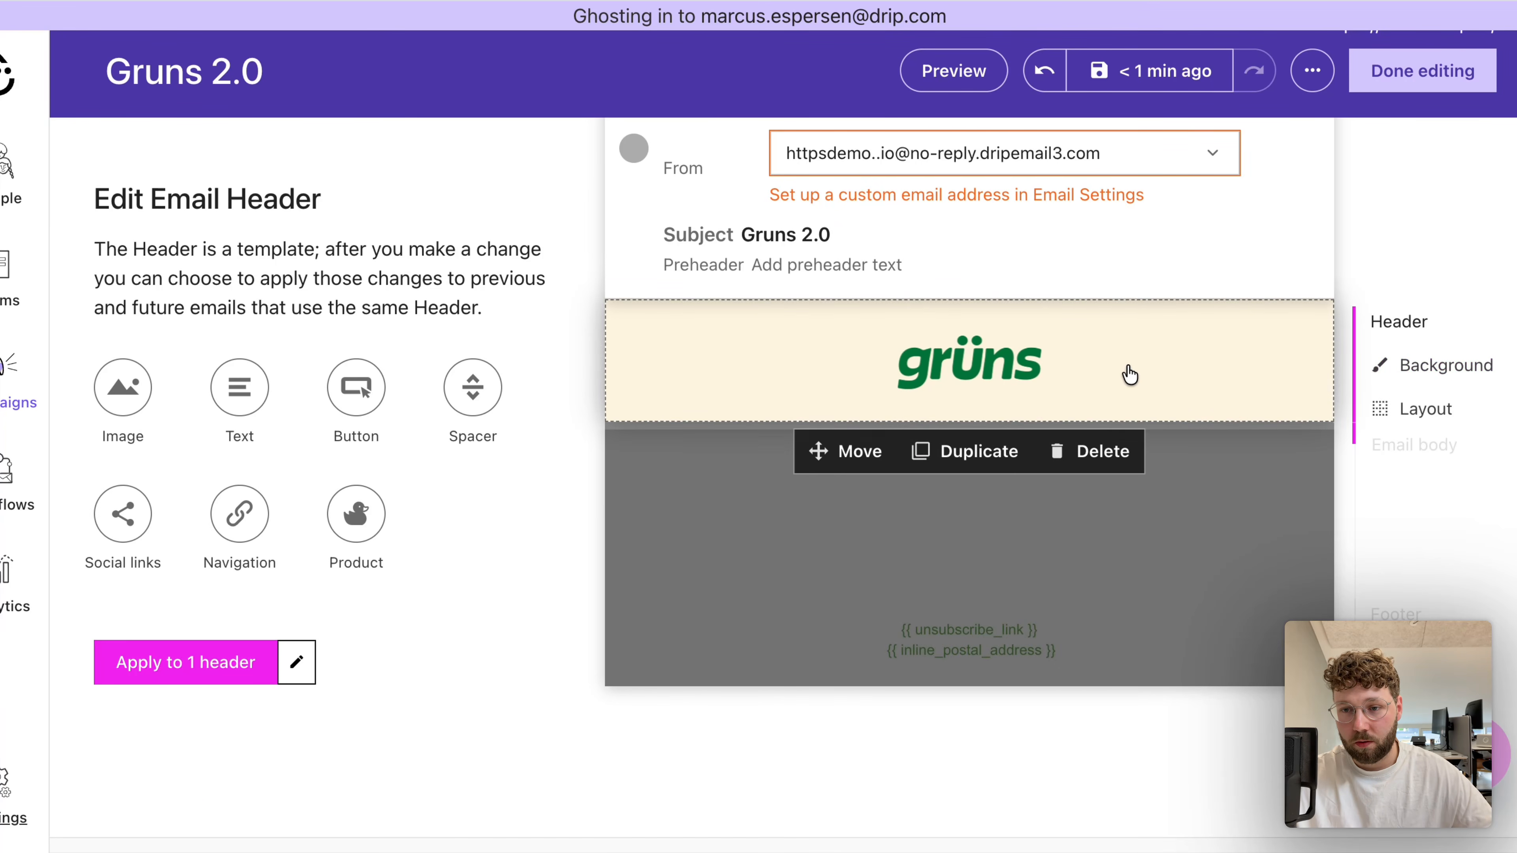
- Link the header logo image to gruns.co and apply the changes to the header
{"action": "left_click", "coordinate": [873, 399]}
{"action": "left_click", "coordinate": [253, 475]}
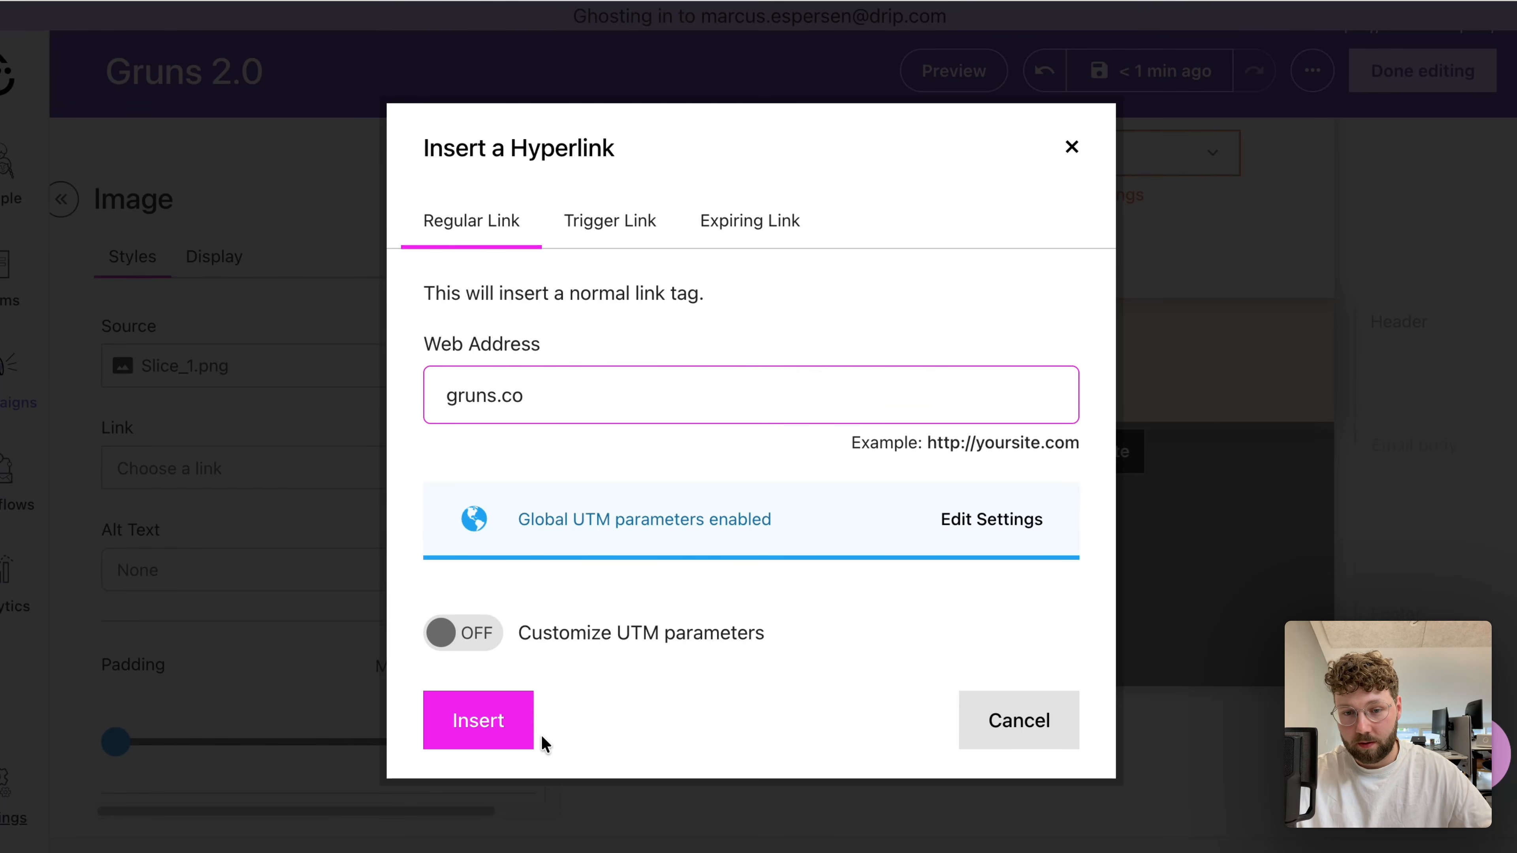
{"action": "left_click", "coordinate": [520, 732]}
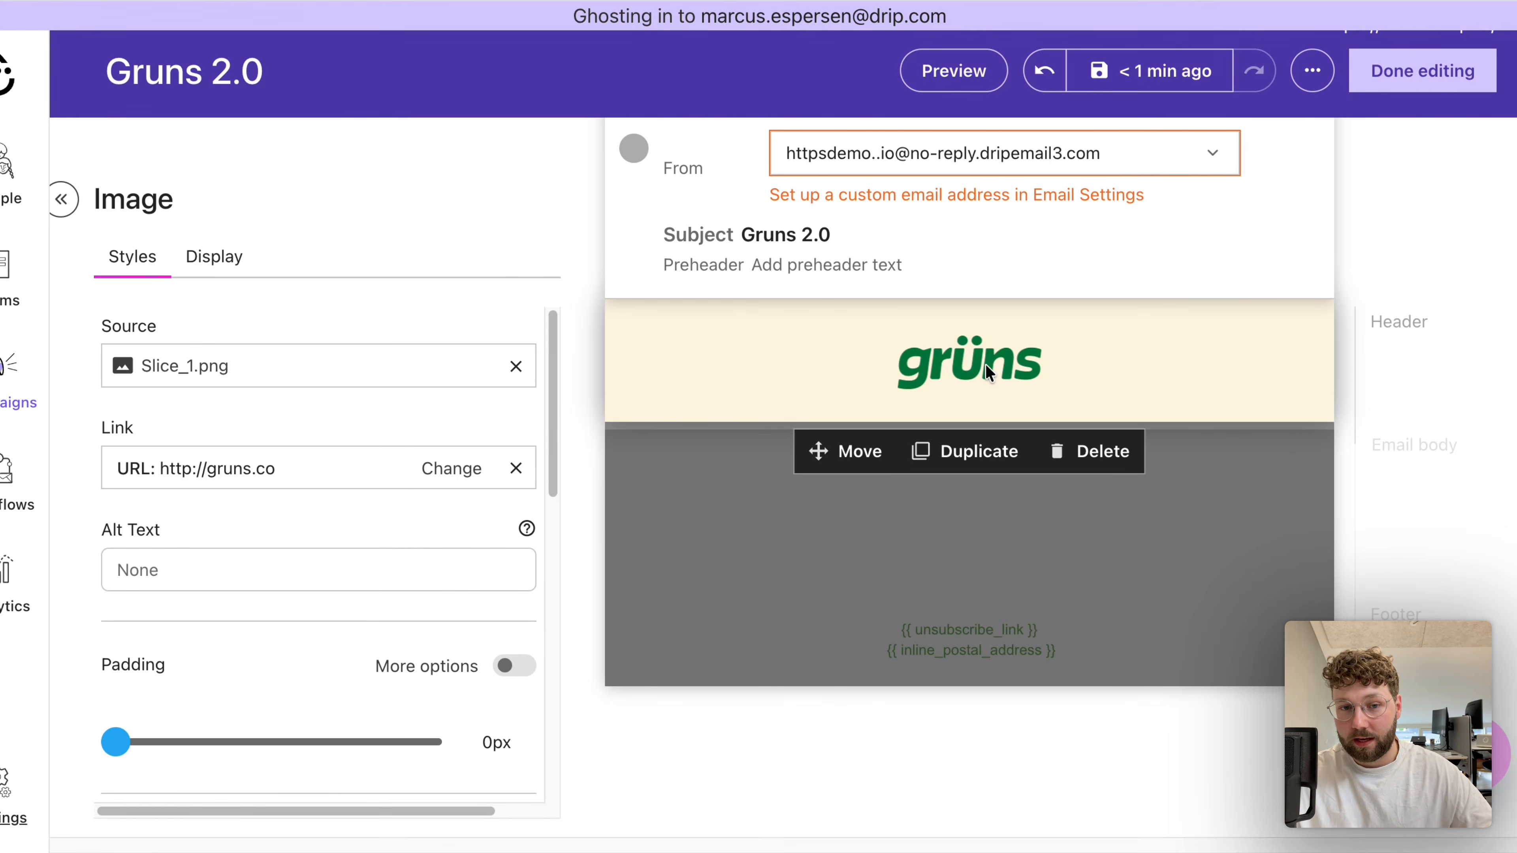
{"action": "left_click", "coordinate": [1463, 377]}
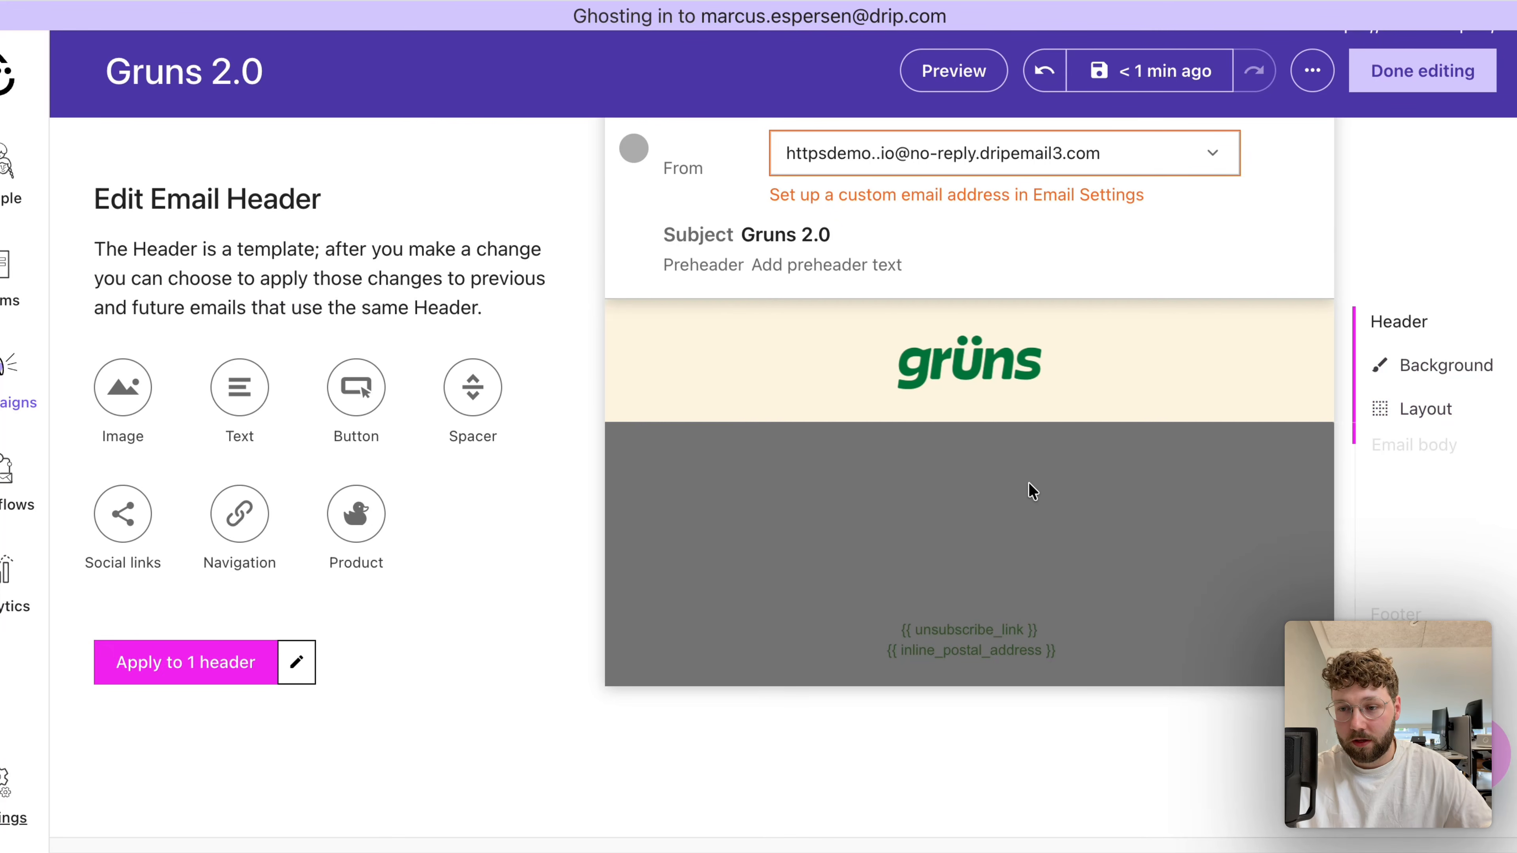
{"action": "left_click", "coordinate": [160, 682]}
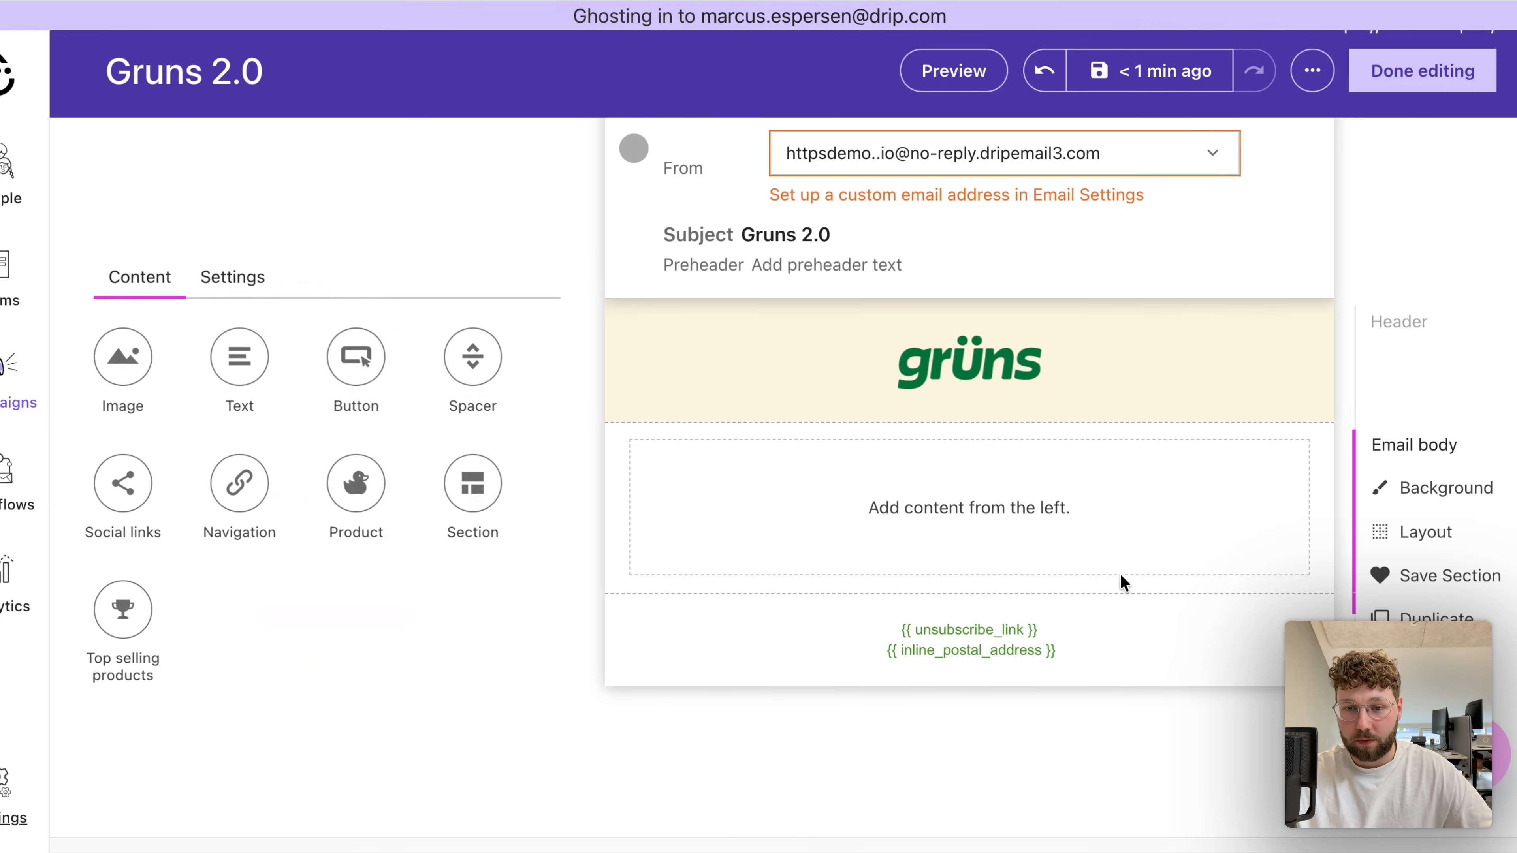
- Add an image block to the email body and set the section's top, bottom, left, right and column padding to 0 px
{"action": "left_click_drag", "start_coordinate": [121, 359], "coordinate": [859, 512]}
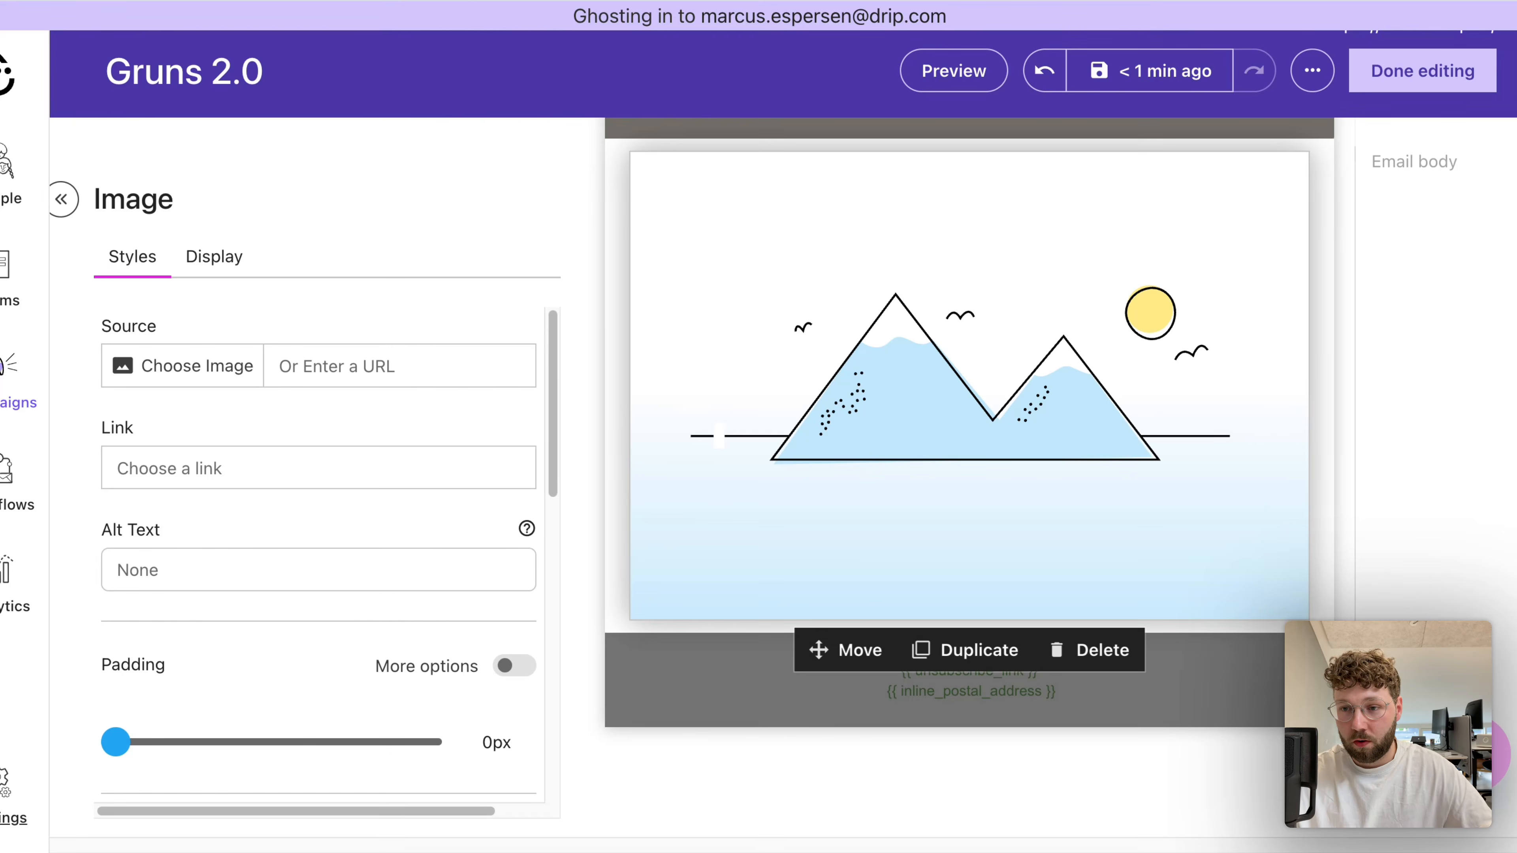
{"action": "left_click", "coordinate": [1418, 354]}
{"action": "left_click", "coordinate": [1432, 260]}
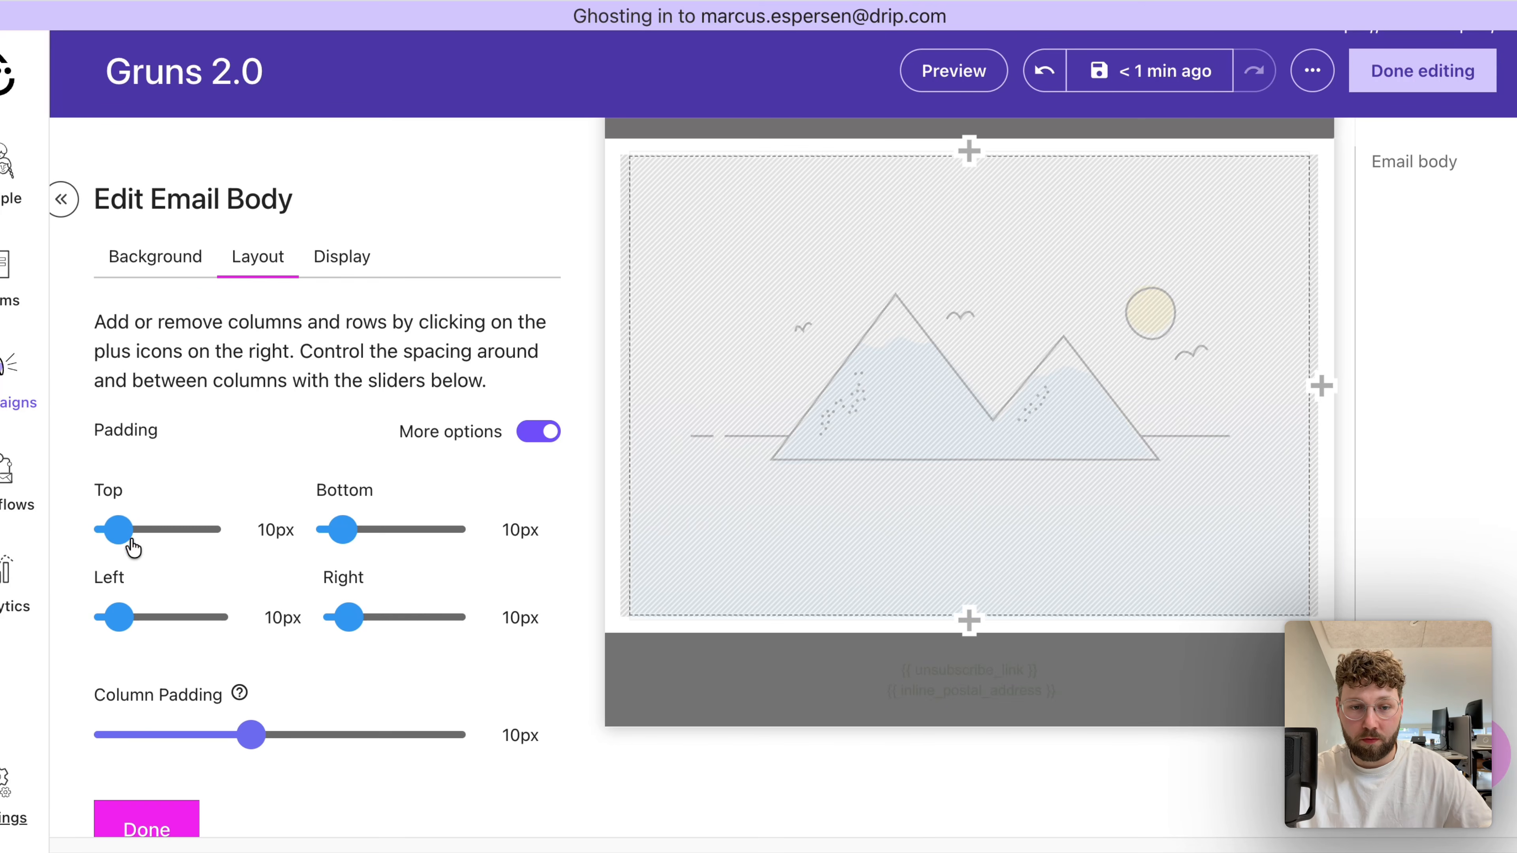
{"action": "left_click_drag", "start_coordinate": [130, 538], "coordinate": [107, 532]}
{"action": "left_click_drag", "start_coordinate": [334, 537], "coordinate": [326, 531]}
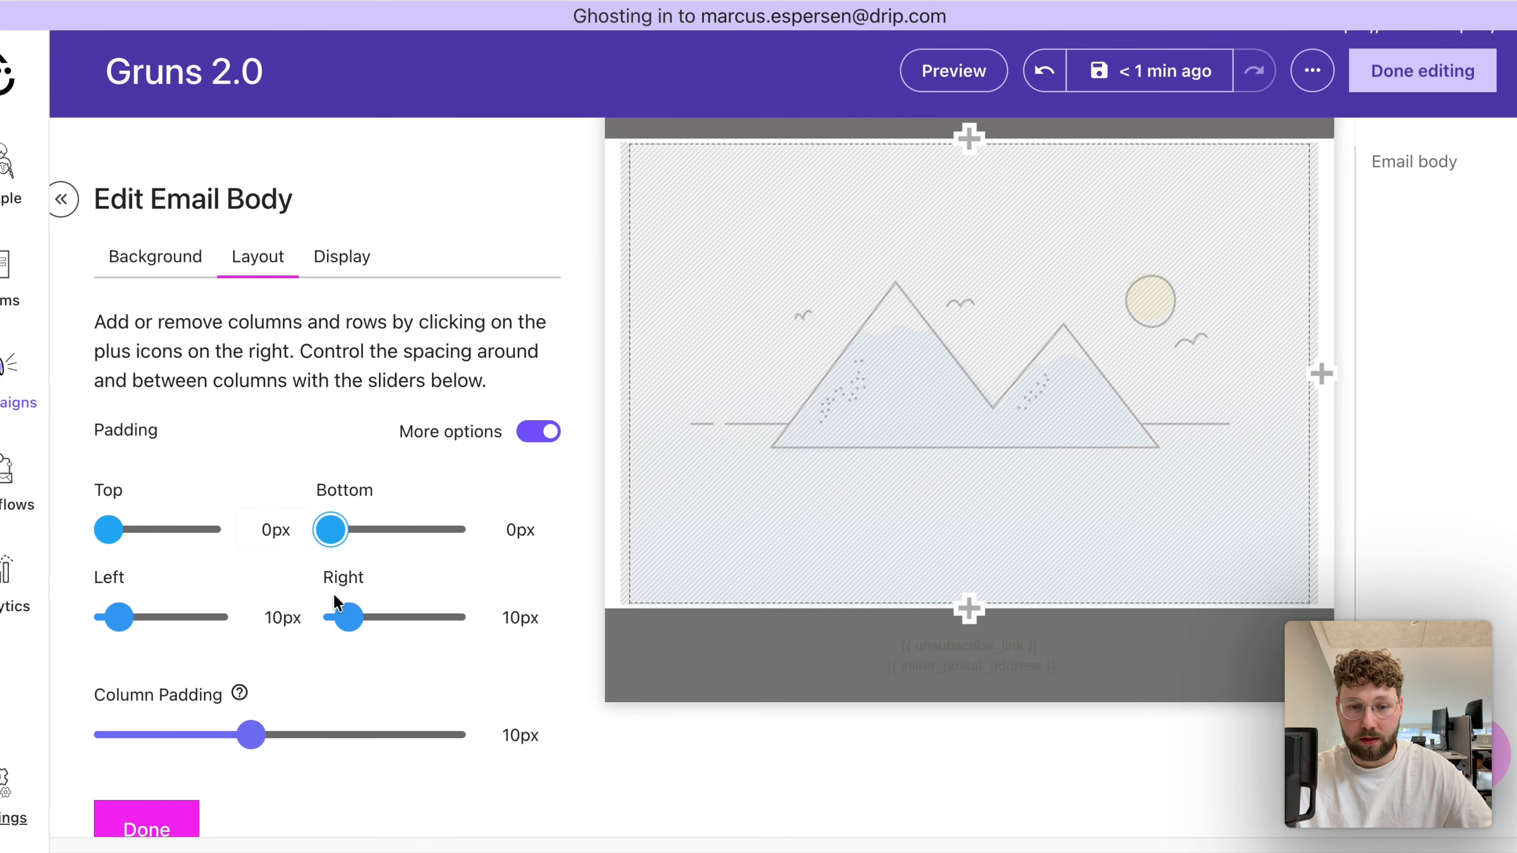
{"action": "left_click_drag", "start_coordinate": [348, 618], "coordinate": [334, 621]}
{"action": "left_click_drag", "start_coordinate": [119, 618], "coordinate": [90, 630]}
{"action": "left_click_drag", "start_coordinate": [229, 731], "coordinate": [41, 726]}
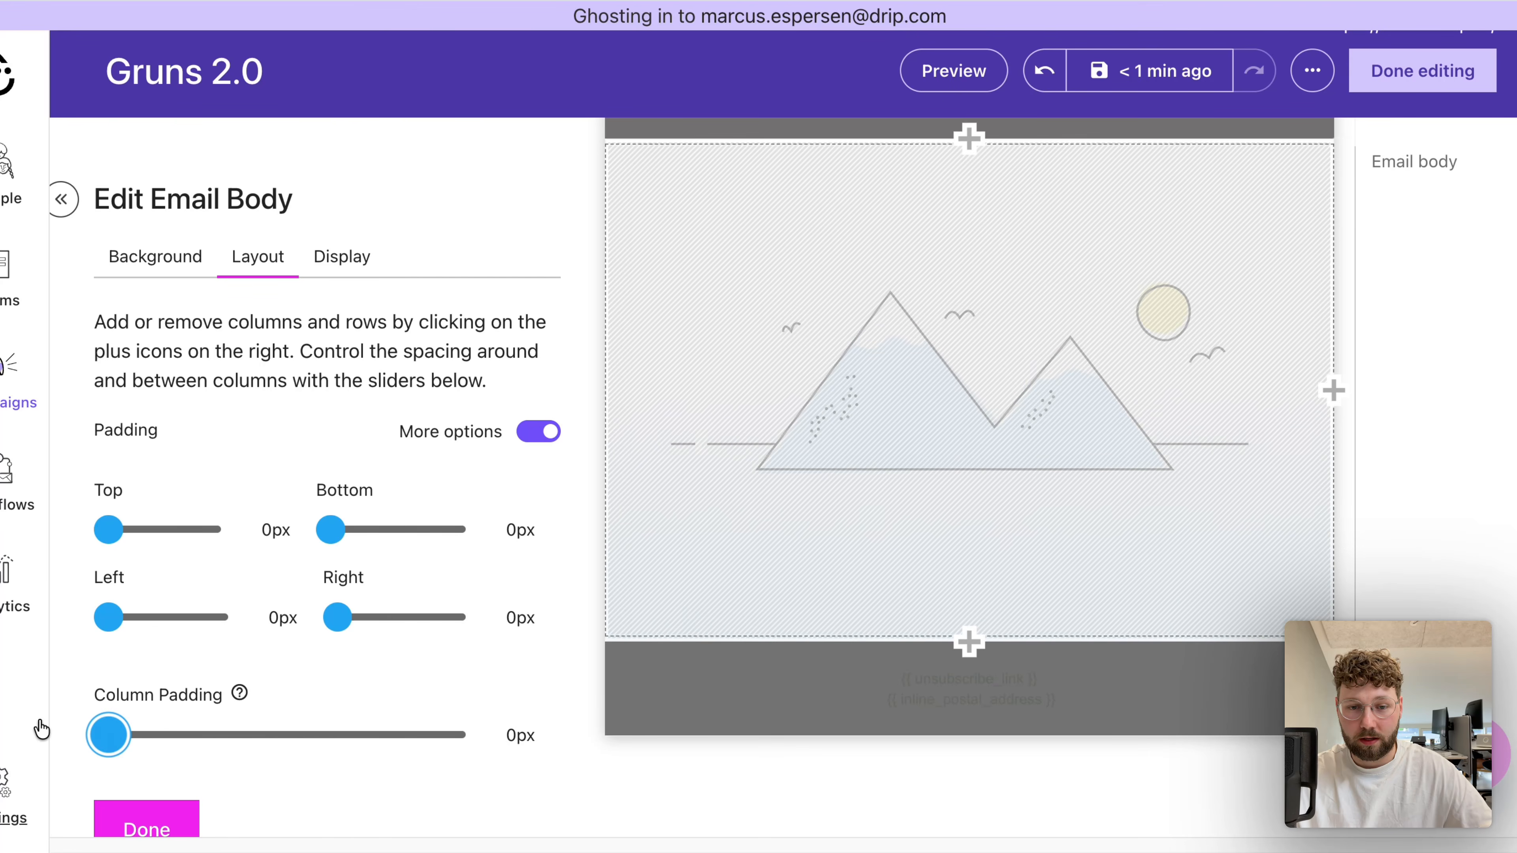
{"action": "left_click", "coordinate": [160, 836]}
- Set the body image block's source to Slice_2.png from the image library
{"action": "left_click", "coordinate": [803, 400]}
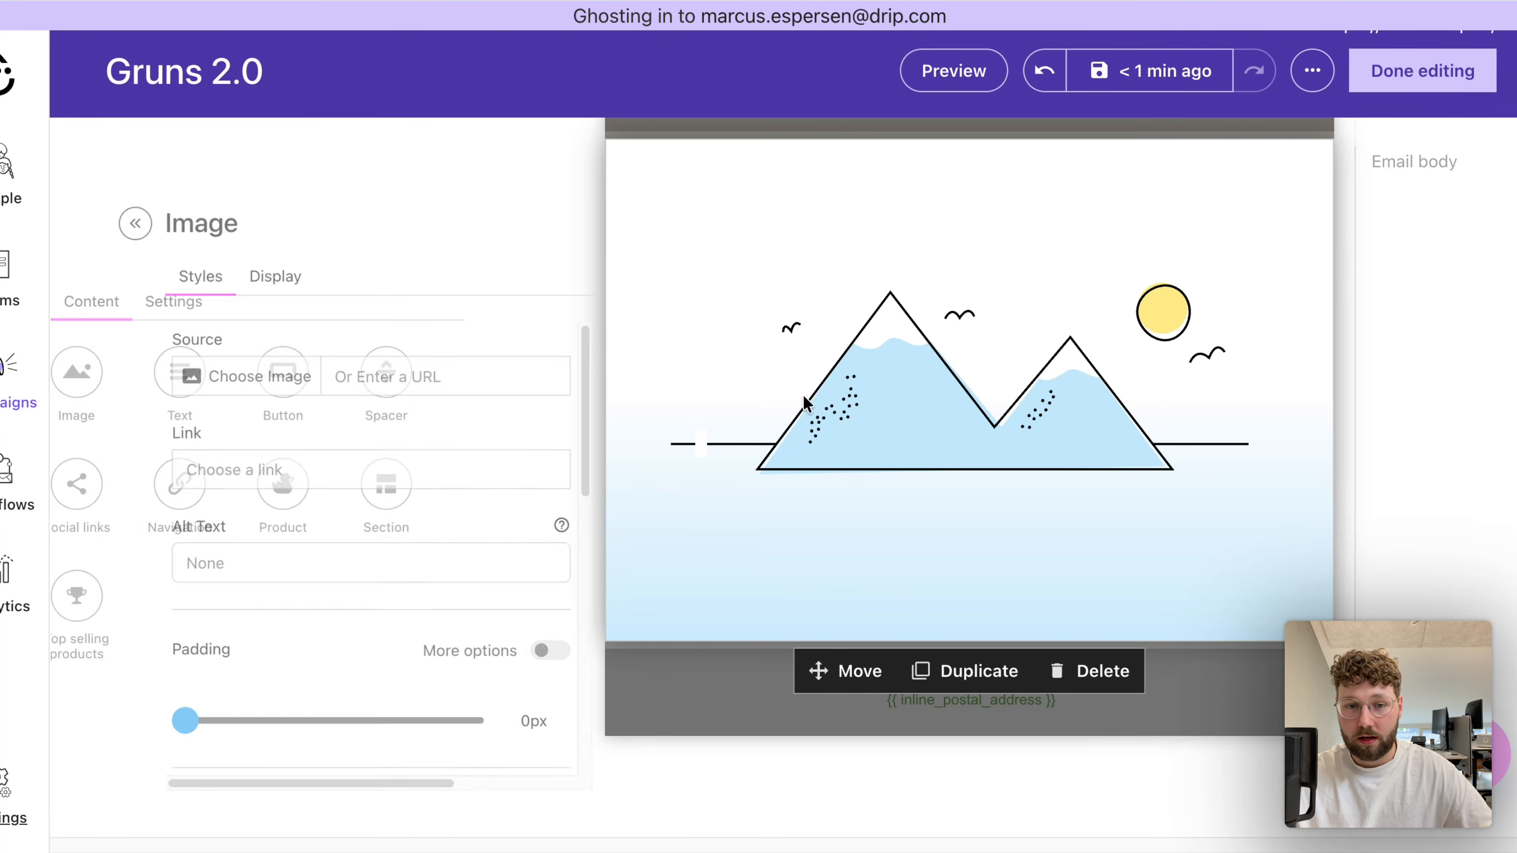
{"action": "left_click", "coordinate": [231, 372]}
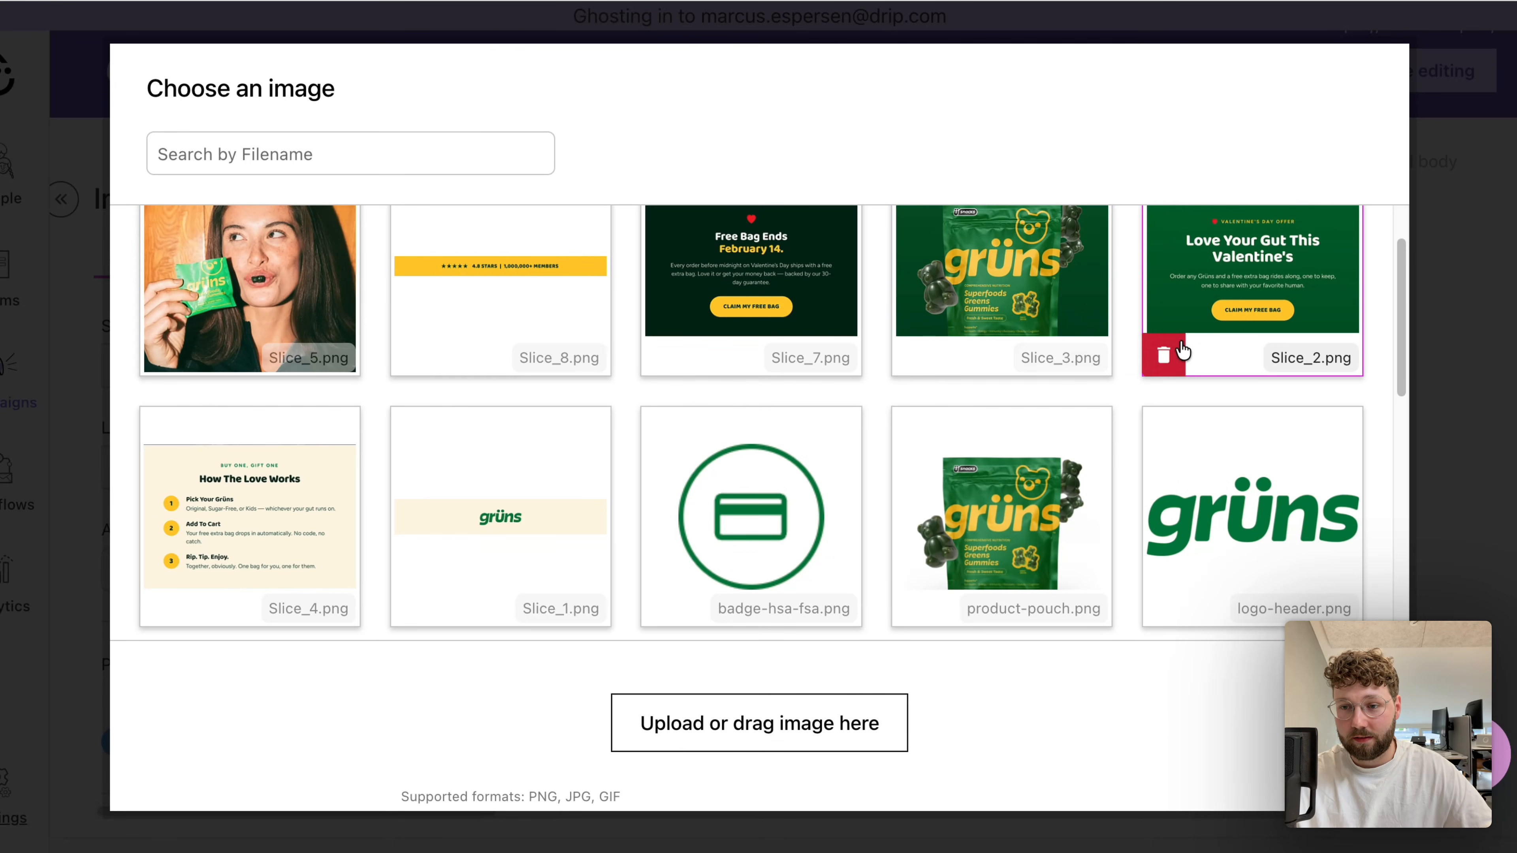
{"action": "left_click", "coordinate": [1239, 265]}
{"action": "scroll", "coordinate": [1235, 472], "scroll_direction": "up", "scroll_amount": 1}
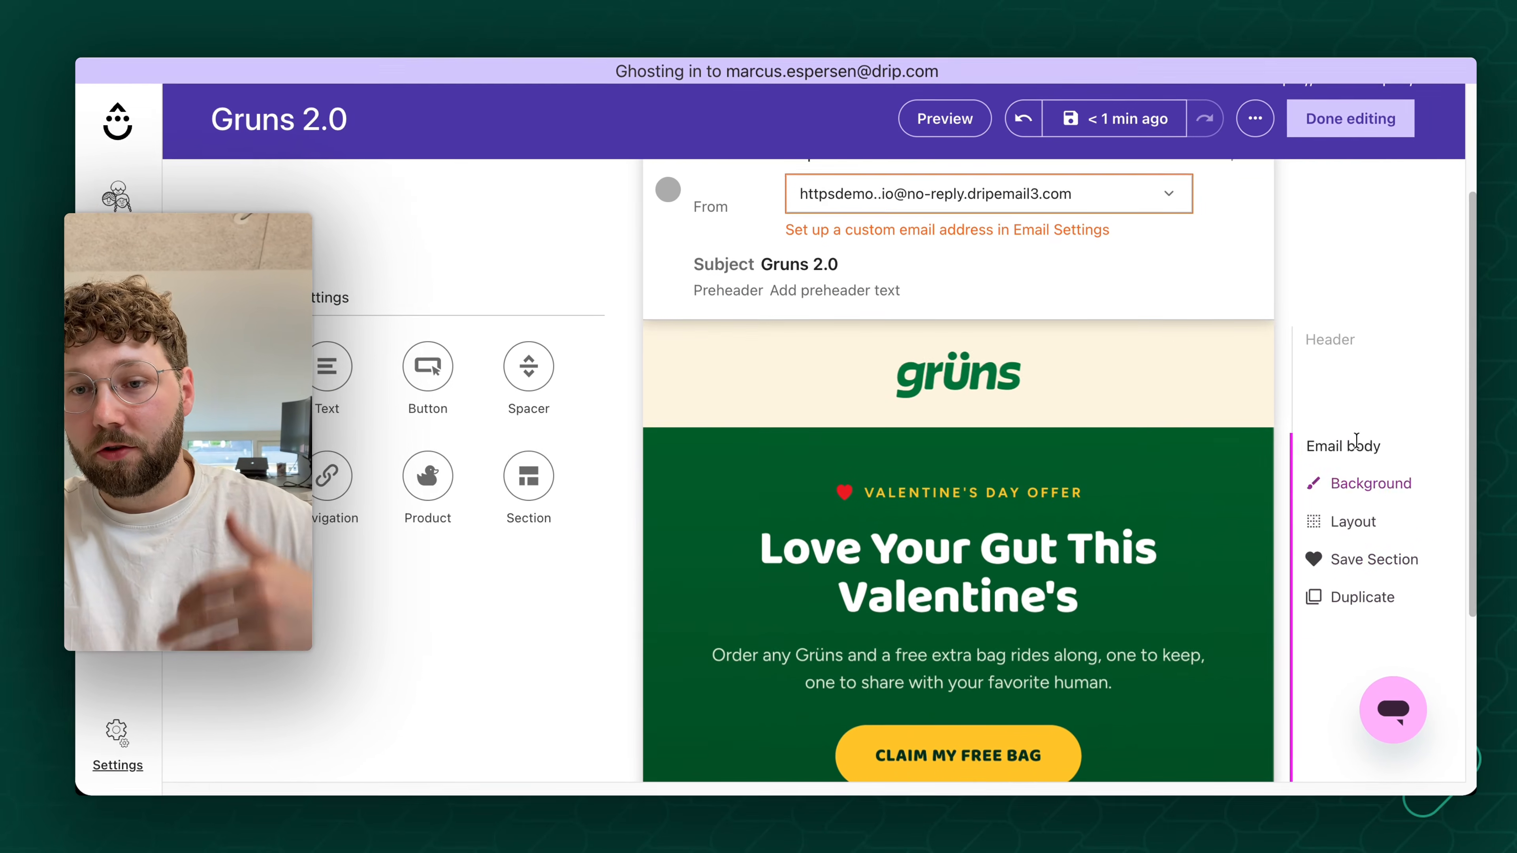
{"action": "scroll", "coordinate": [1354, 447], "scroll_direction": "down", "scroll_amount": 5}
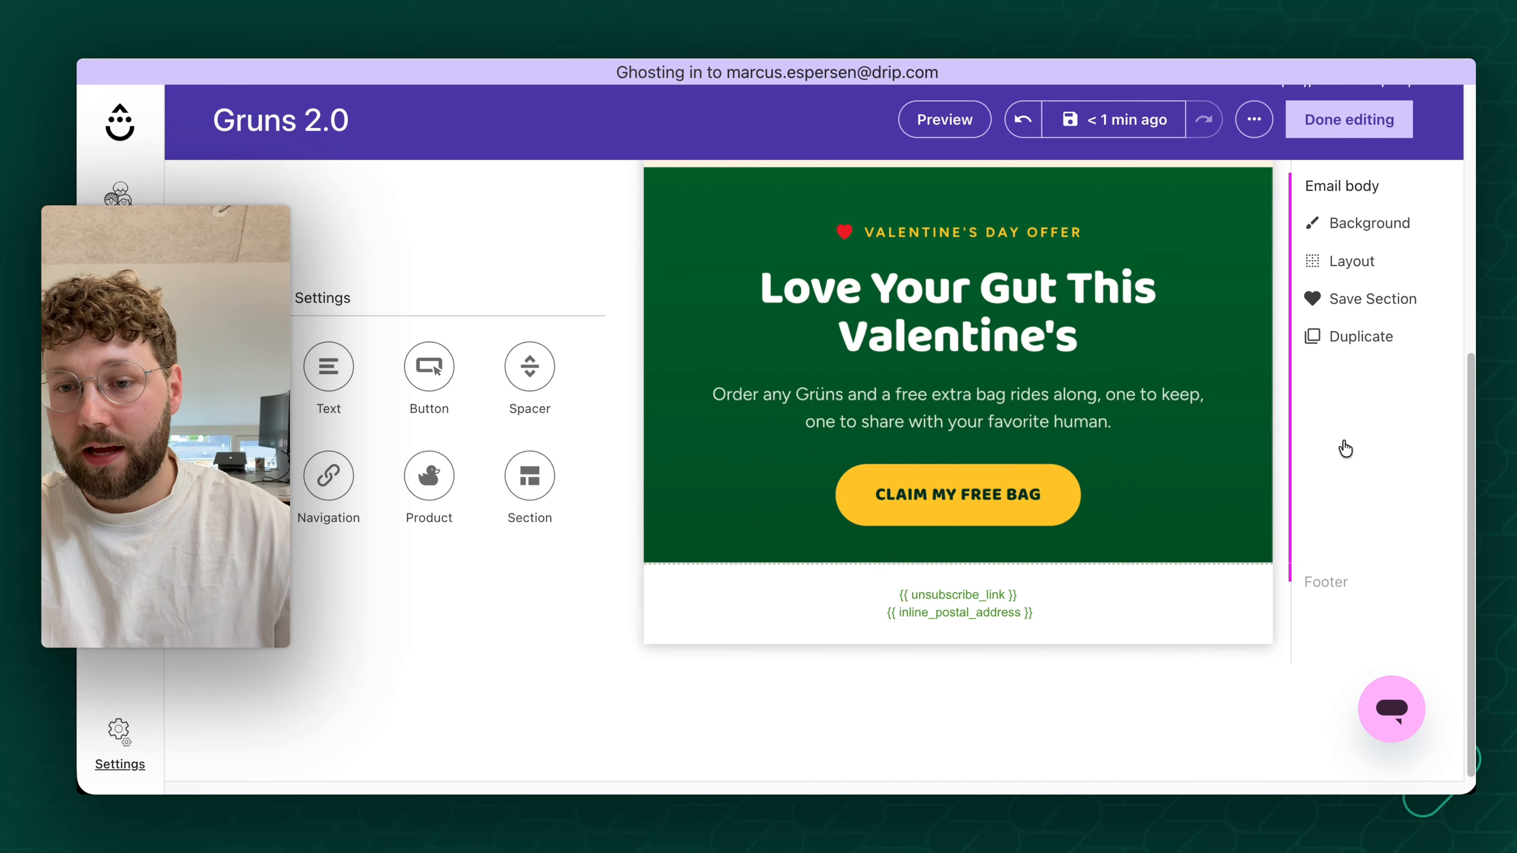
- Review the assembled email from the header through the product, how-it-works and closing offer slices
{"action": "scroll", "coordinate": [1344, 446], "scroll_direction": "up", "scroll_amount": 2}
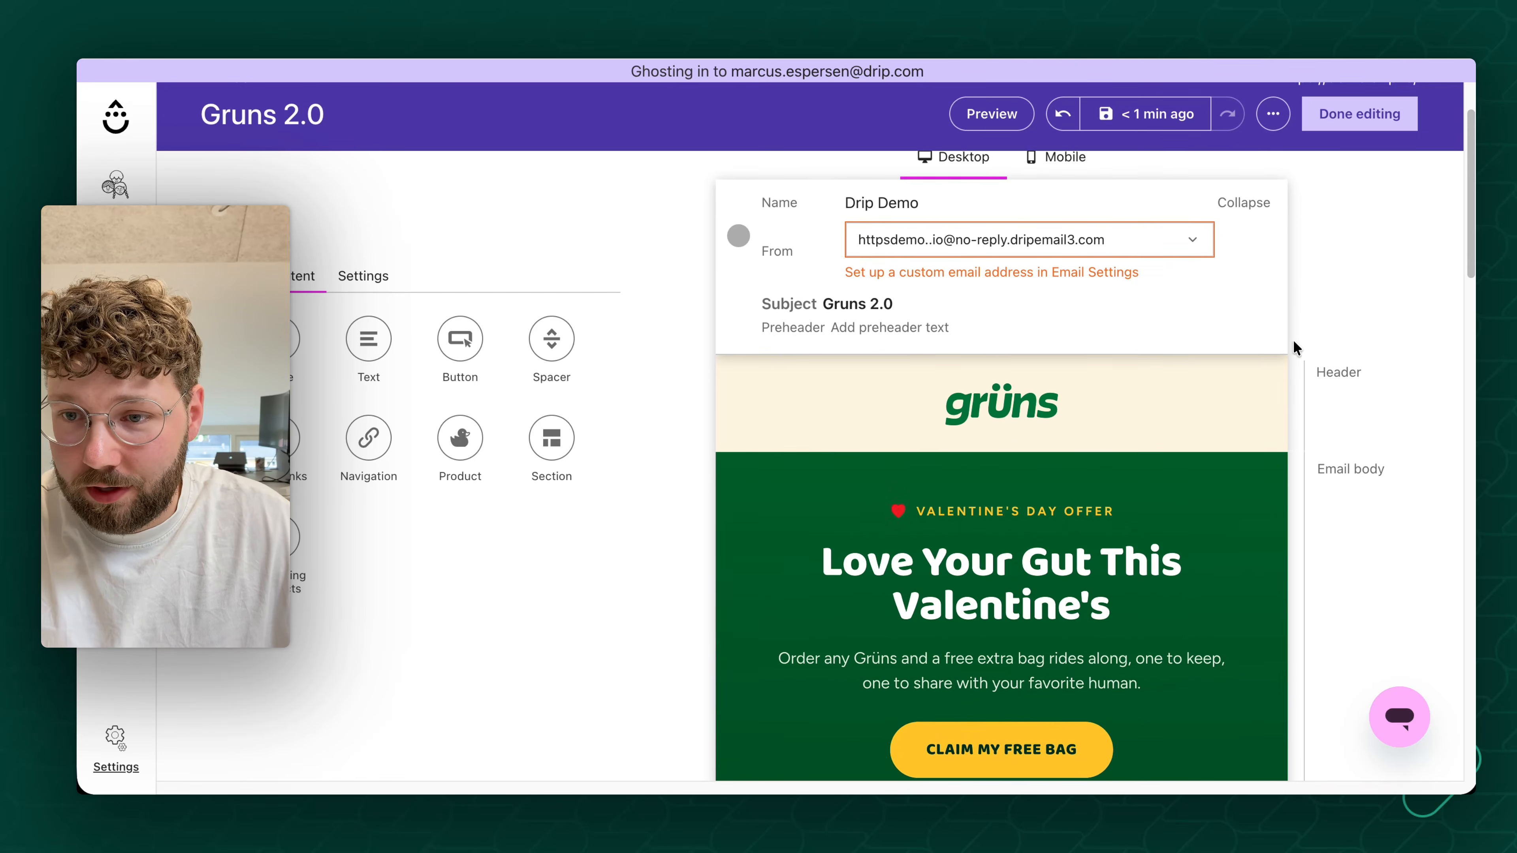
{"action": "scroll", "coordinate": [1299, 338], "scroll_direction": "down", "scroll_amount": 3}
{"action": "scroll", "coordinate": [1300, 340], "scroll_direction": "down", "scroll_amount": 2}
{"action": "scroll", "coordinate": [1299, 332], "scroll_direction": "down", "scroll_amount": 15}
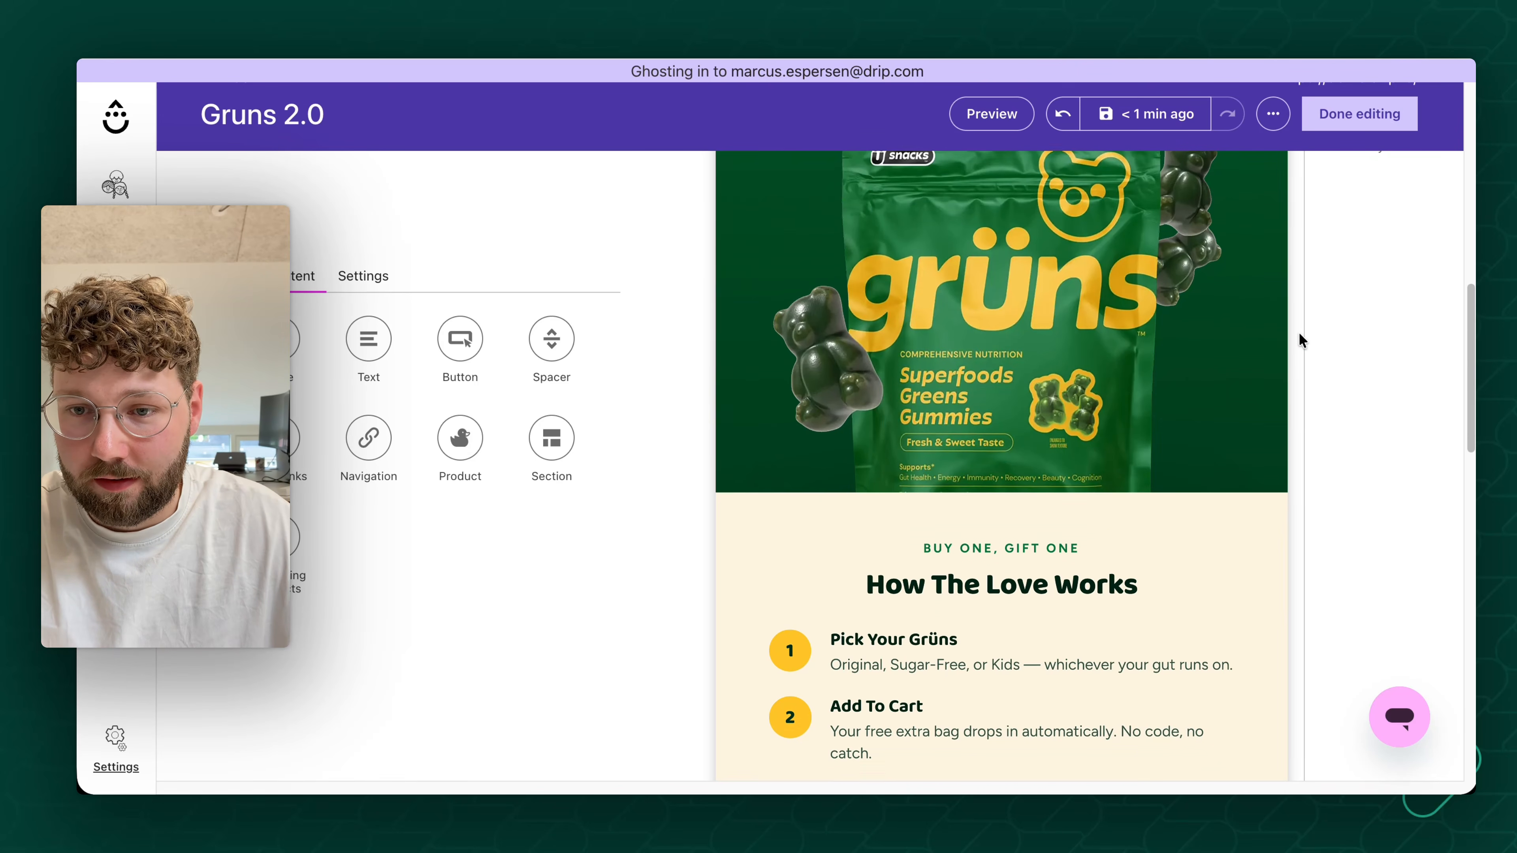
{"action": "scroll", "coordinate": [1299, 332], "scroll_direction": "down", "scroll_amount": 10}
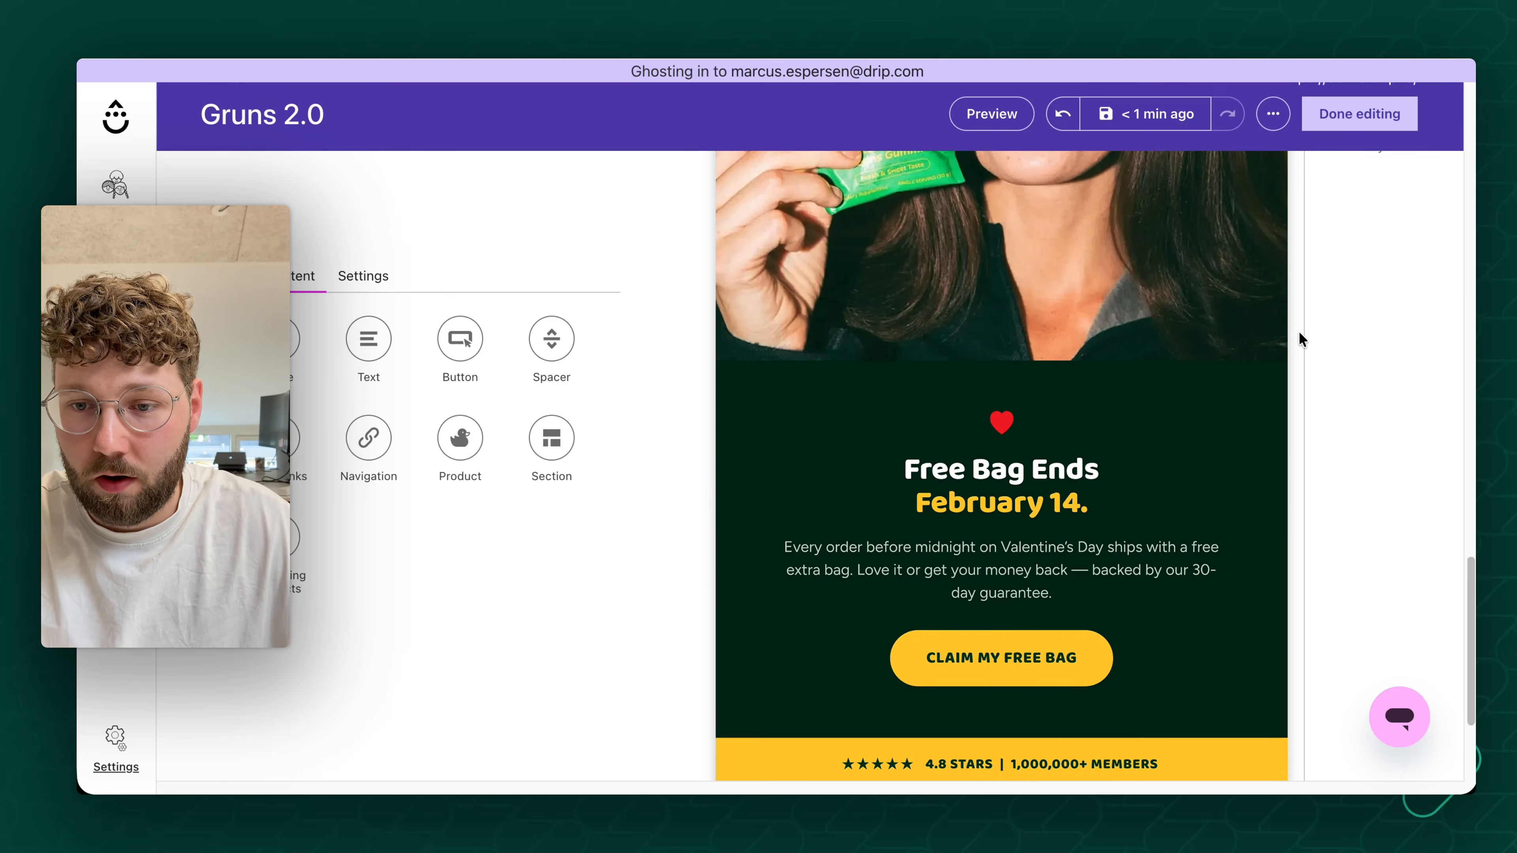
- Preview the email in the desktop and phone views, checking how the slices line up from header to footer
{"action": "left_click", "coordinate": [996, 116]}
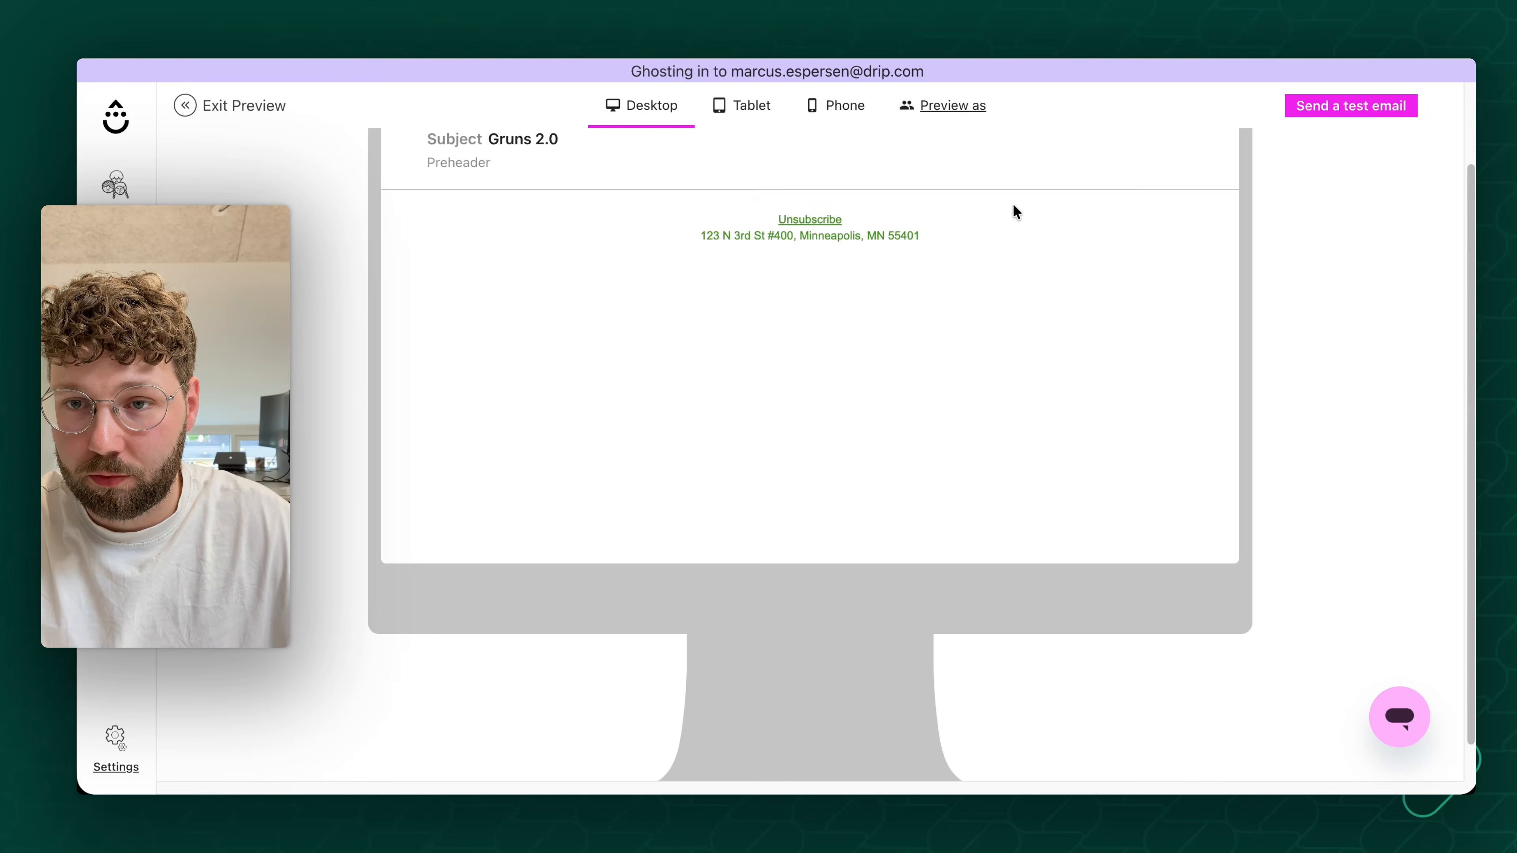
{"action": "scroll", "coordinate": [991, 348], "scroll_direction": "down", "scroll_amount": 5}
{"action": "scroll", "coordinate": [967, 339], "scroll_direction": "down", "scroll_amount": 5}
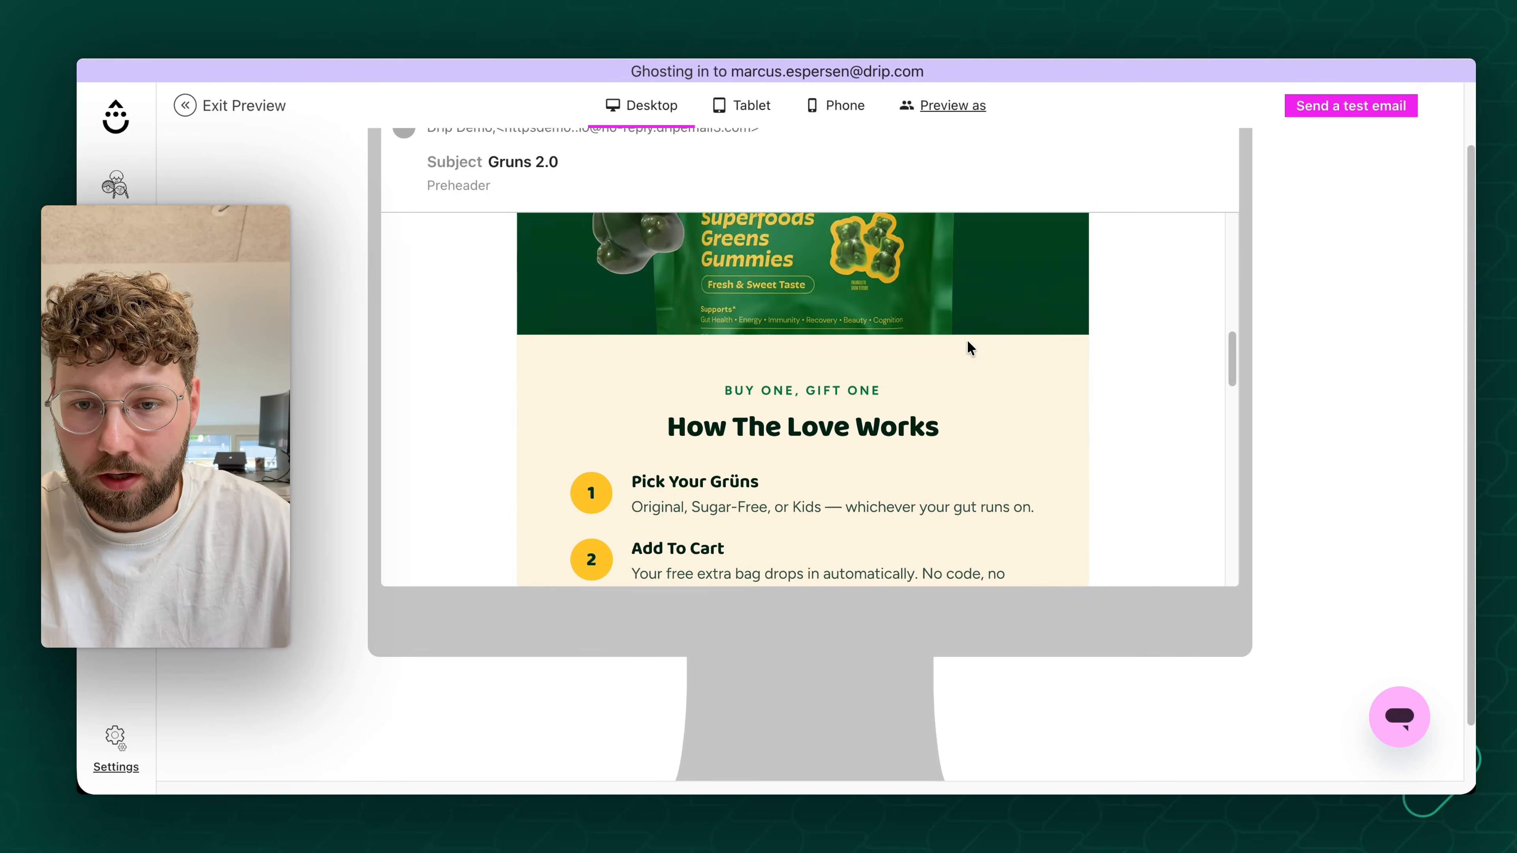
{"action": "scroll", "coordinate": [945, 324], "scroll_direction": "up", "scroll_amount": 10}
{"action": "left_click", "coordinate": [851, 109]}
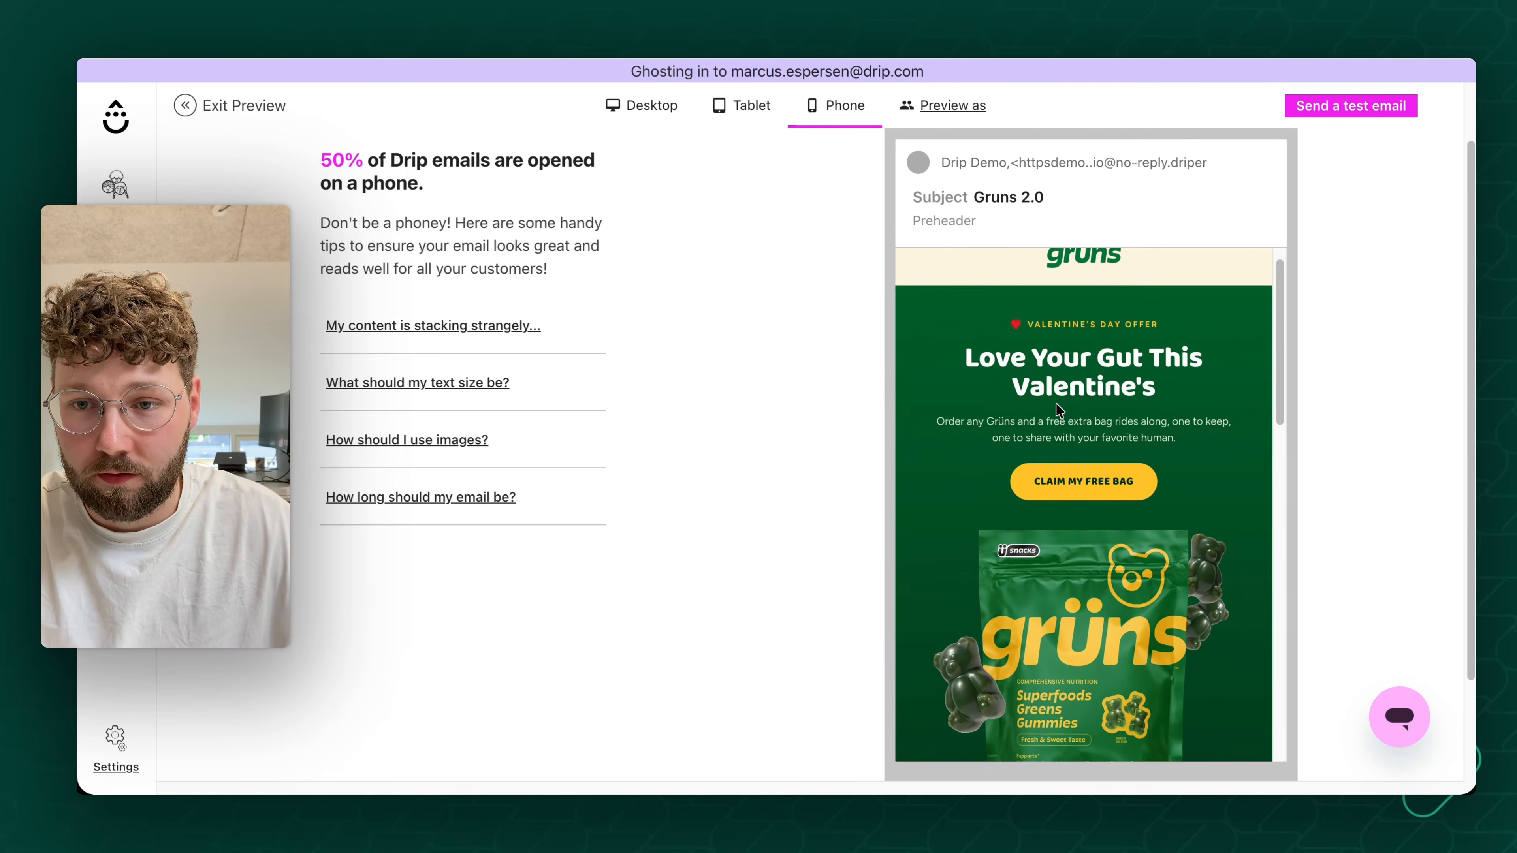
{"action": "scroll", "coordinate": [1060, 400], "scroll_direction": "down", "scroll_amount": 10}
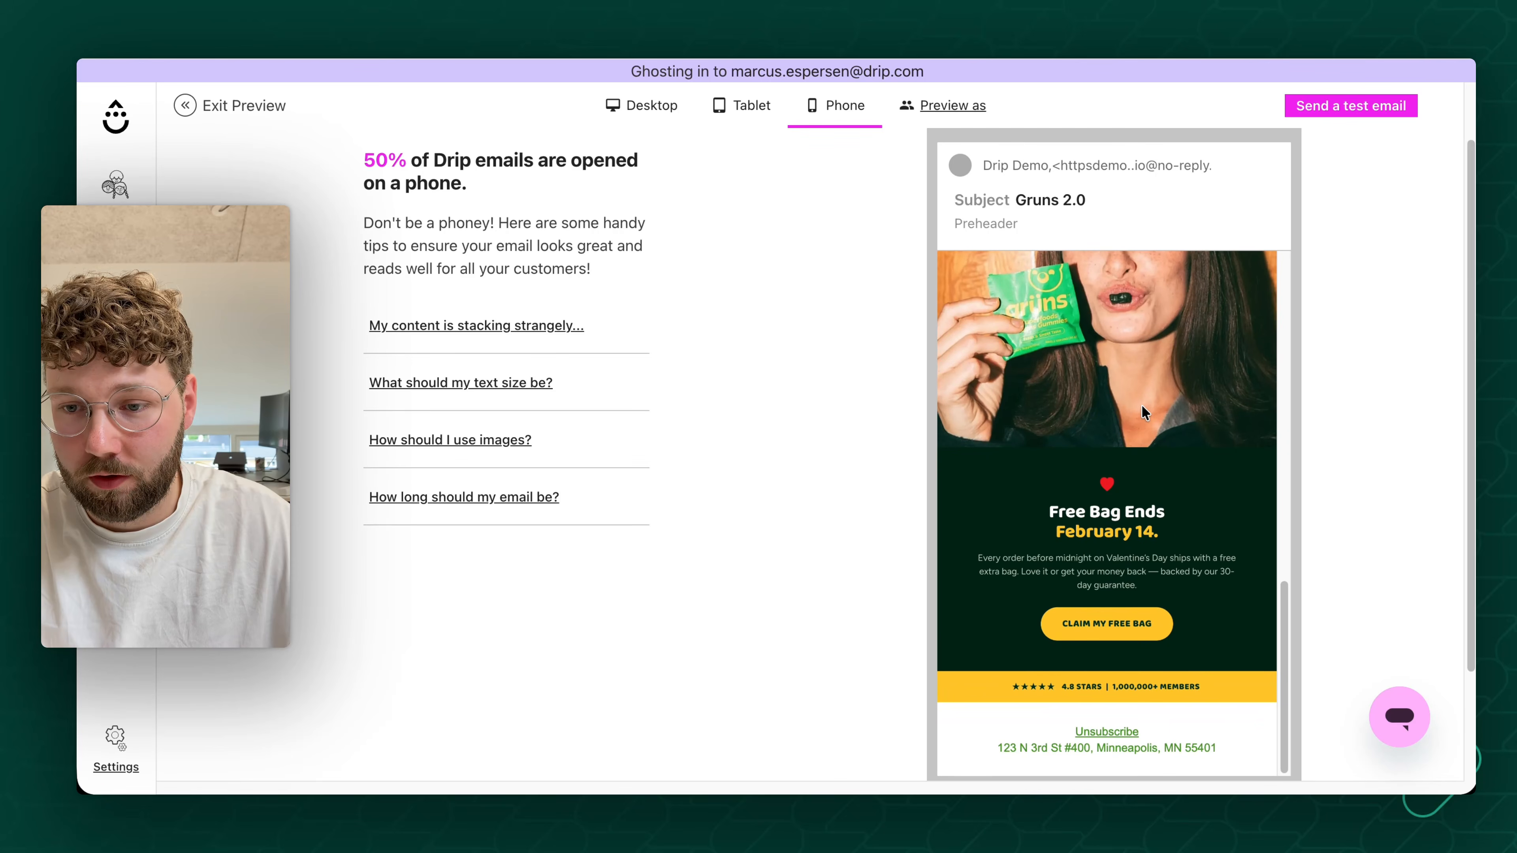
{"action": "scroll", "coordinate": [1143, 413], "scroll_direction": "up", "scroll_amount": 10}
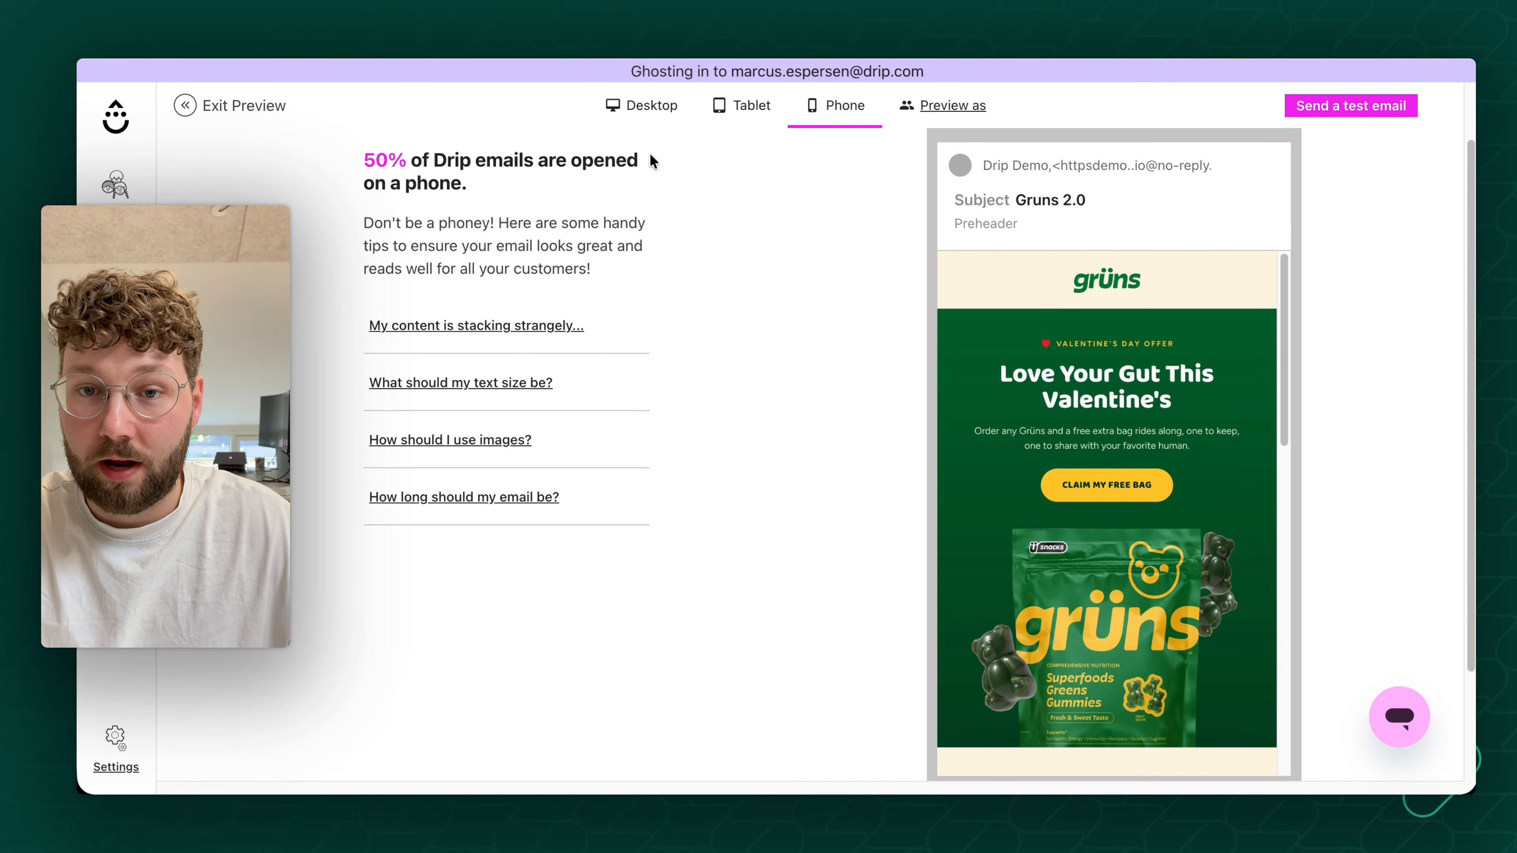
{"action": "left_click", "coordinate": [657, 108]}
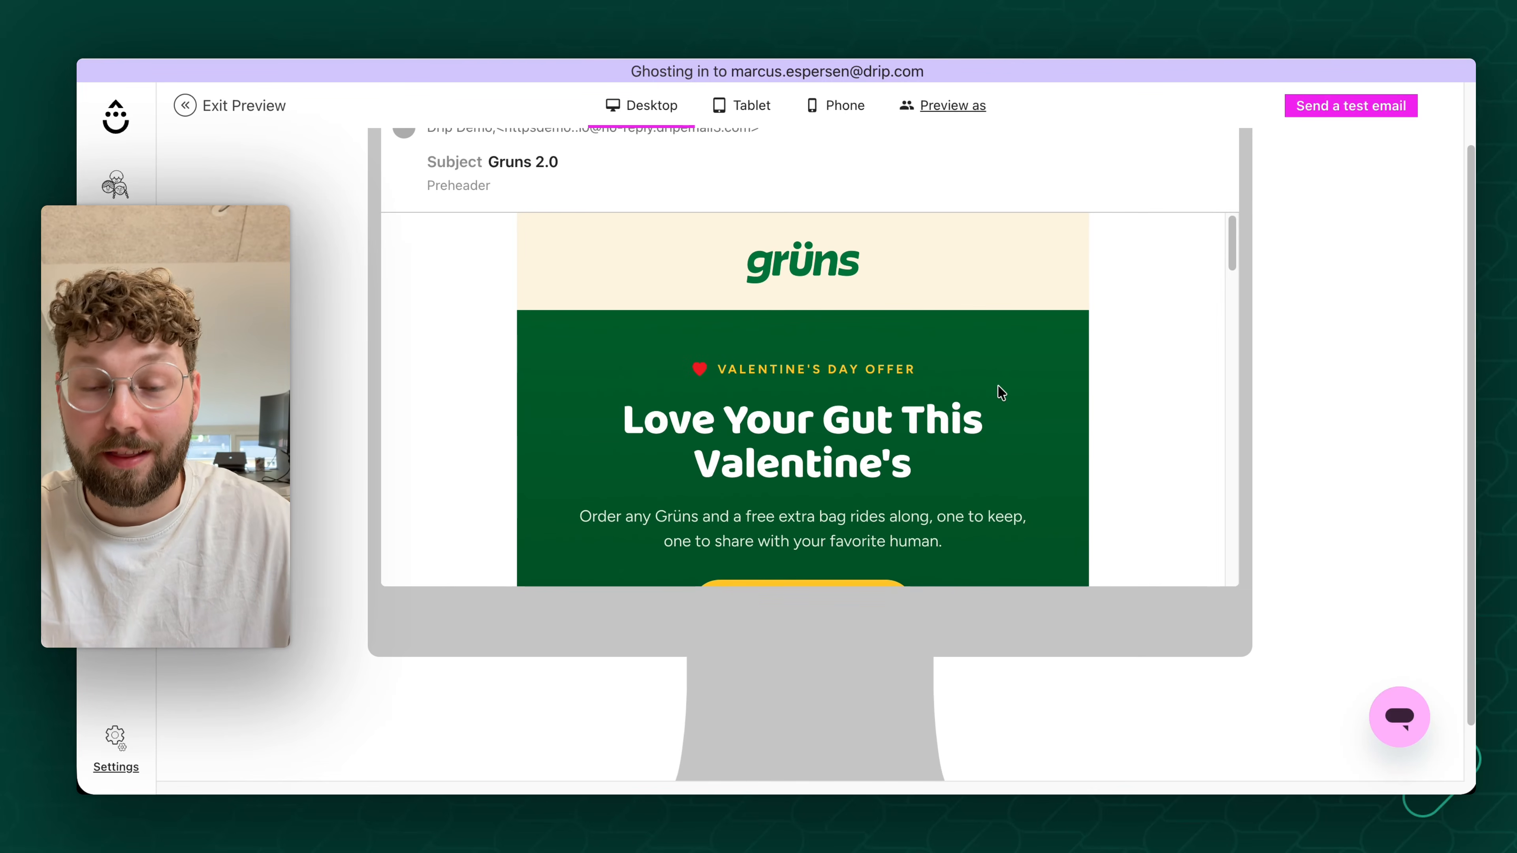